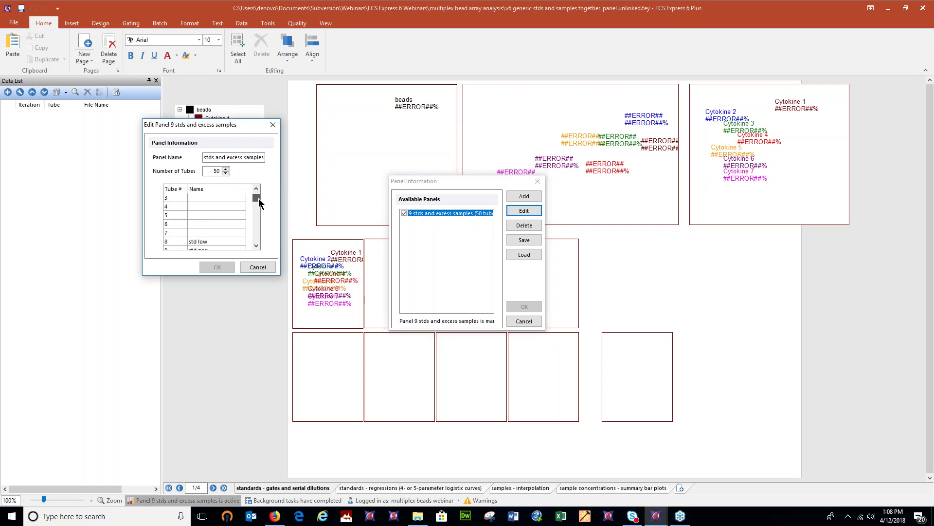
Review the tube names from std hi to std neg in the 9 stds and excess samples panel, then close without changes
left_click(206, 198)
left_click(207, 223)
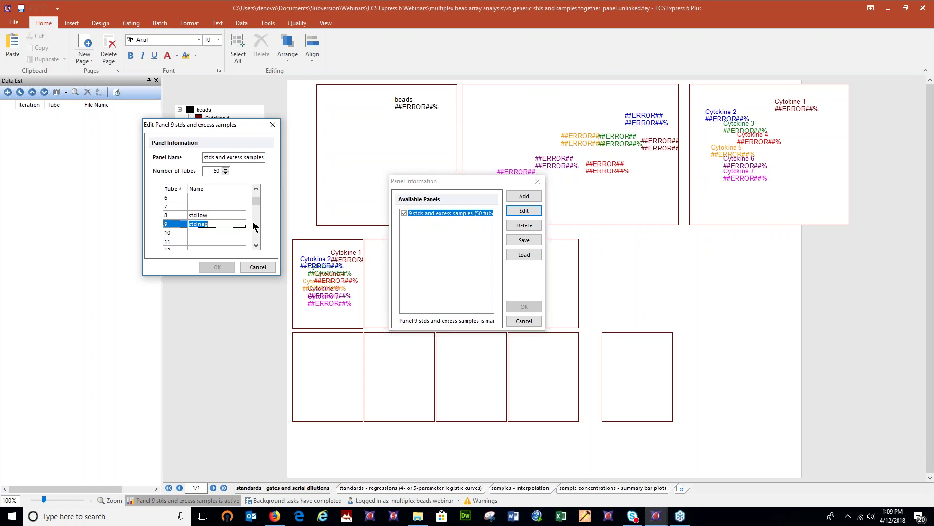
key("Down")
mouse_move(256, 201)
left_mouse_down()
mouse_move(260, 244)
mouse_move(260, 197)
left_mouse_up()
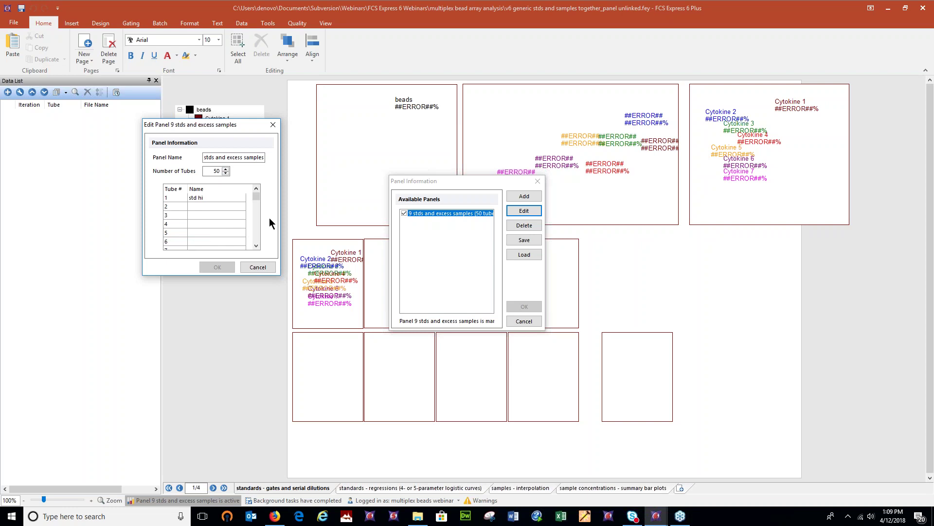
left_click(271, 267)
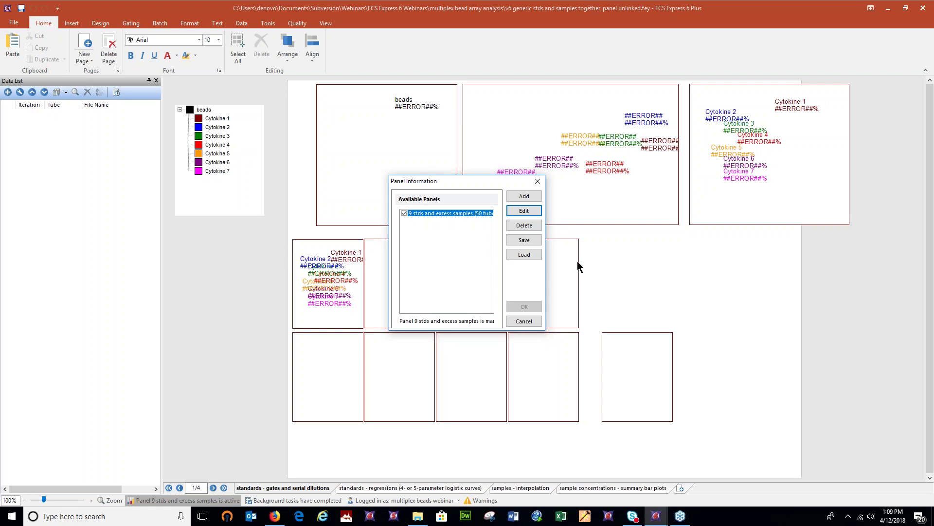
left_click(537, 322)
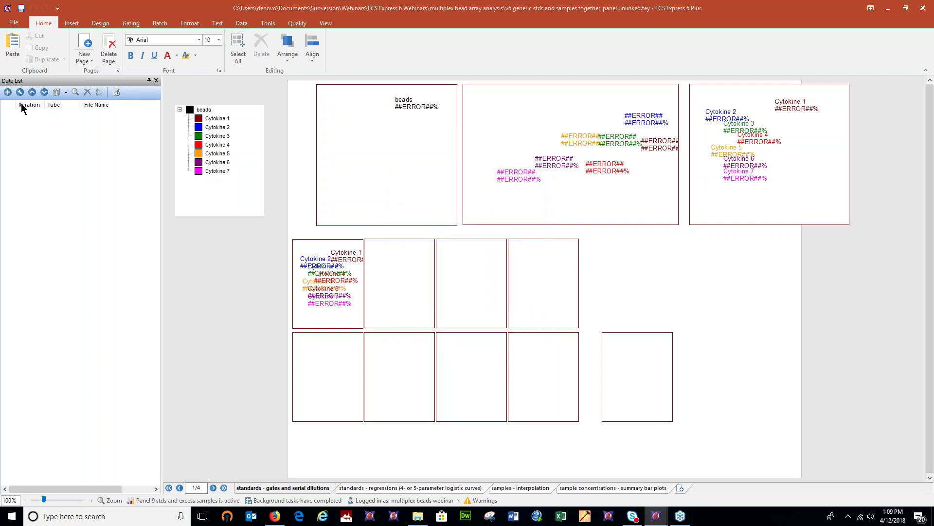
Review the layout's regression, sample interpolation and summary bar plot pages, then return to the gates and serial dilutions page
left_click(370, 488)
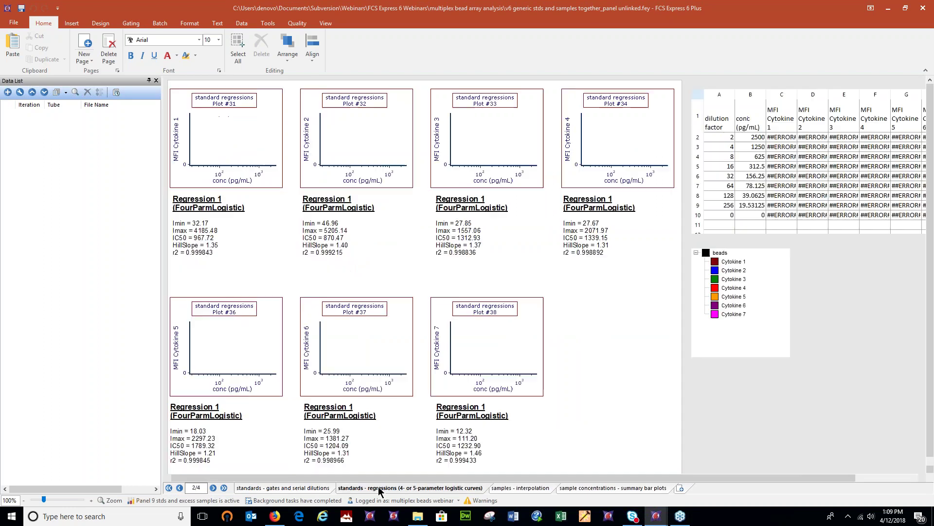
left_click(302, 489)
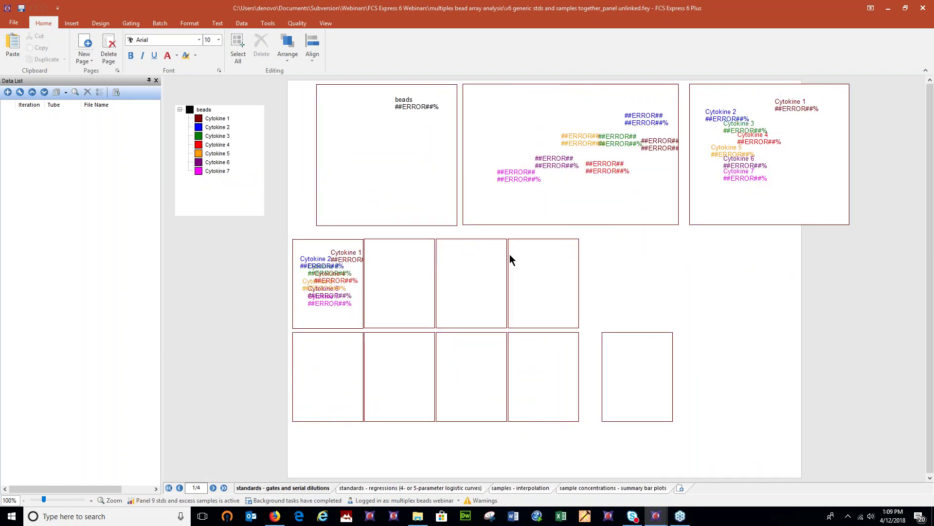
left_click(458, 488)
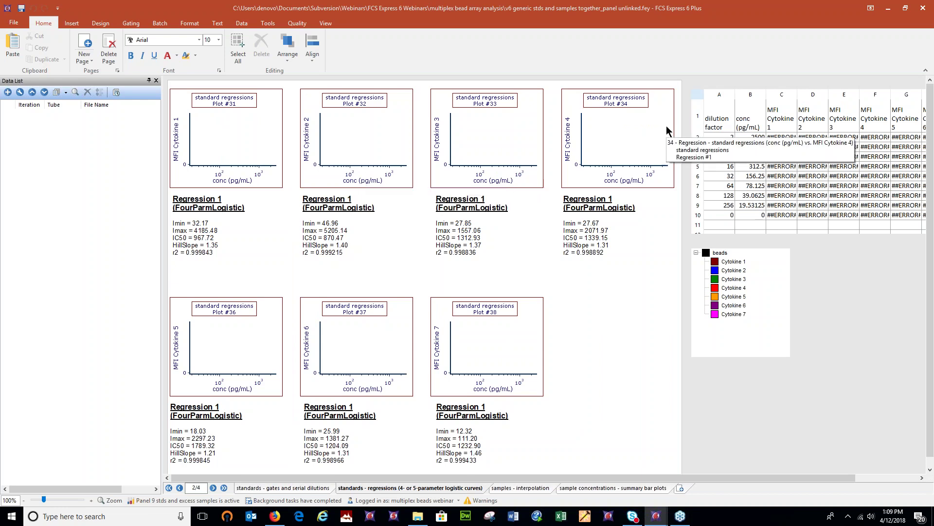
left_click(520, 488)
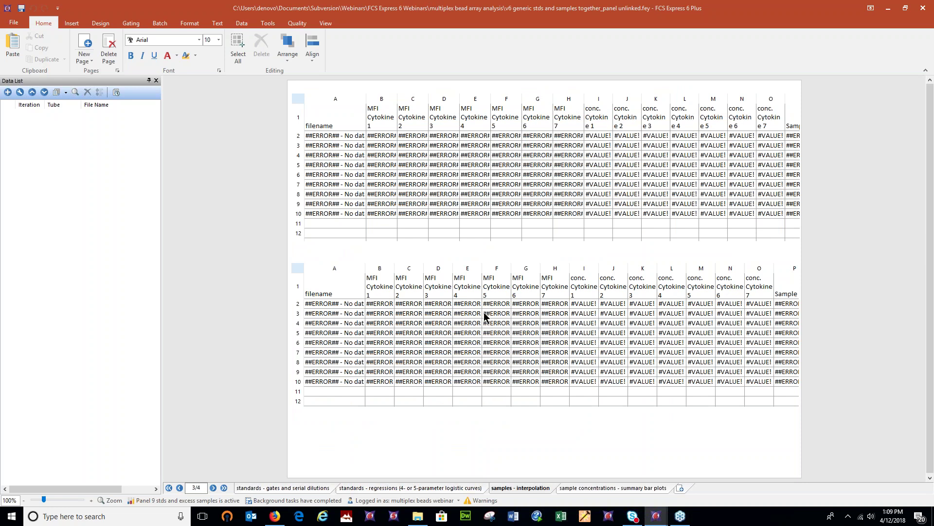
left_click(650, 488)
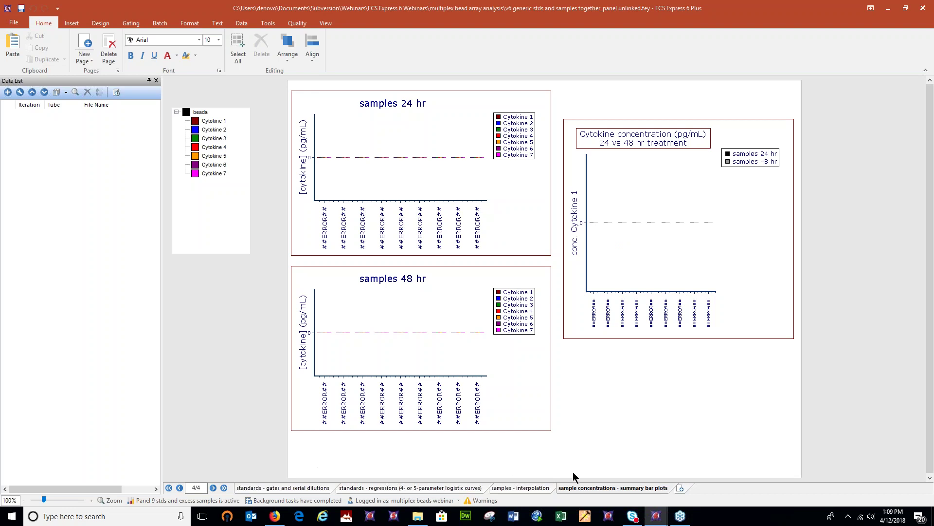
left_click(520, 488)
left_click(440, 488)
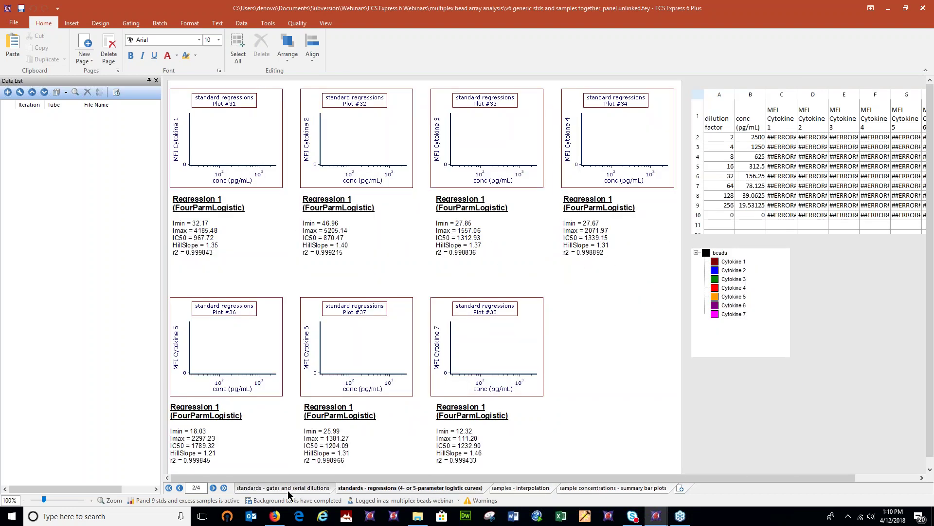
left_click(289, 489)
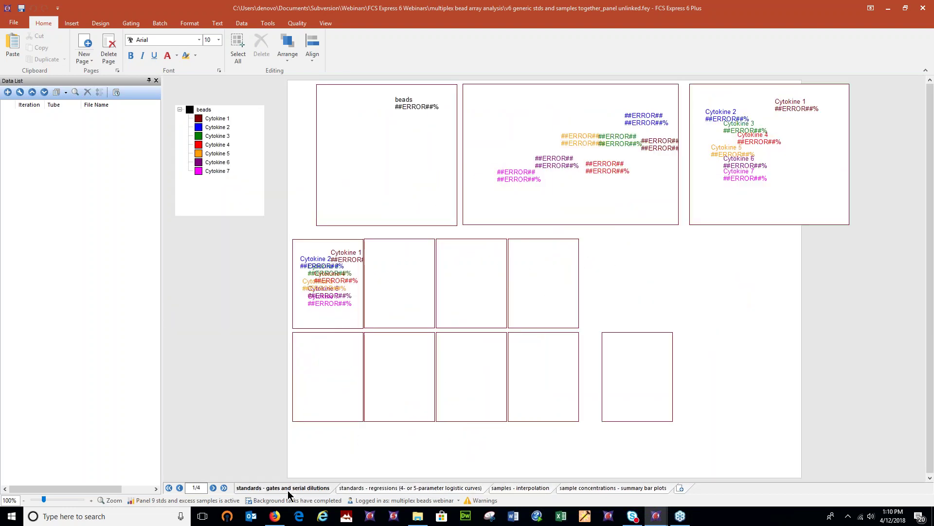
Load the 1to2 to 1to256 standards, neg.143 and all 24hrs and 48hrs sample files from the standards and samples folder into the data list
left_click(8, 92)
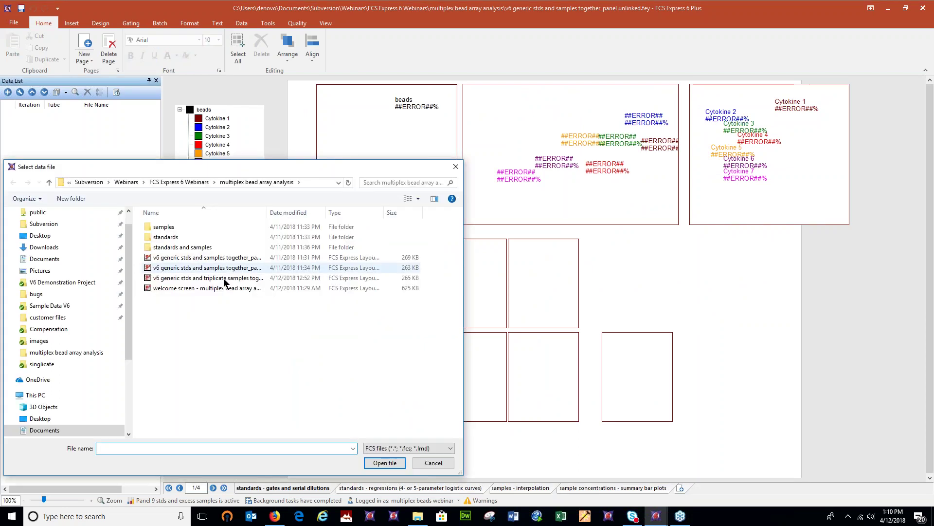
double_click(180, 247)
left_click(173, 226)
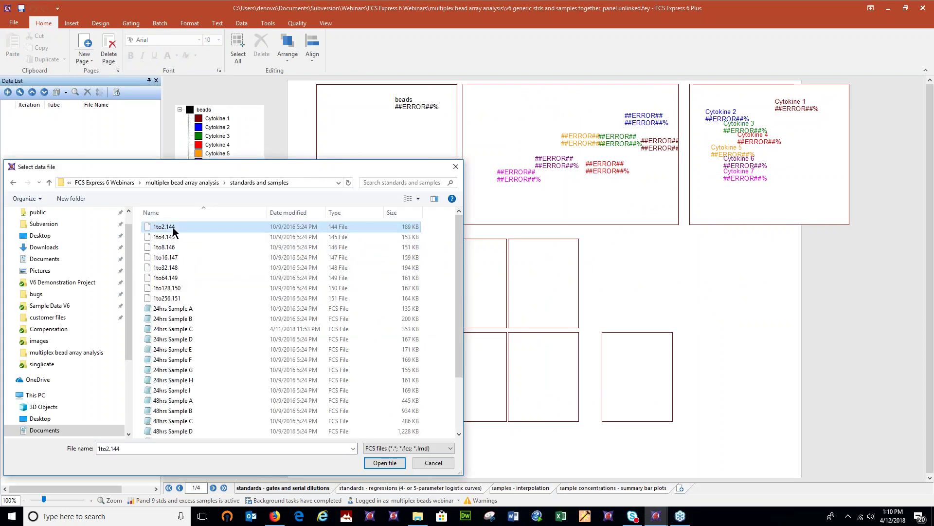
scroll(241, 378, "down", 2)
left_click(191, 412, "shift")
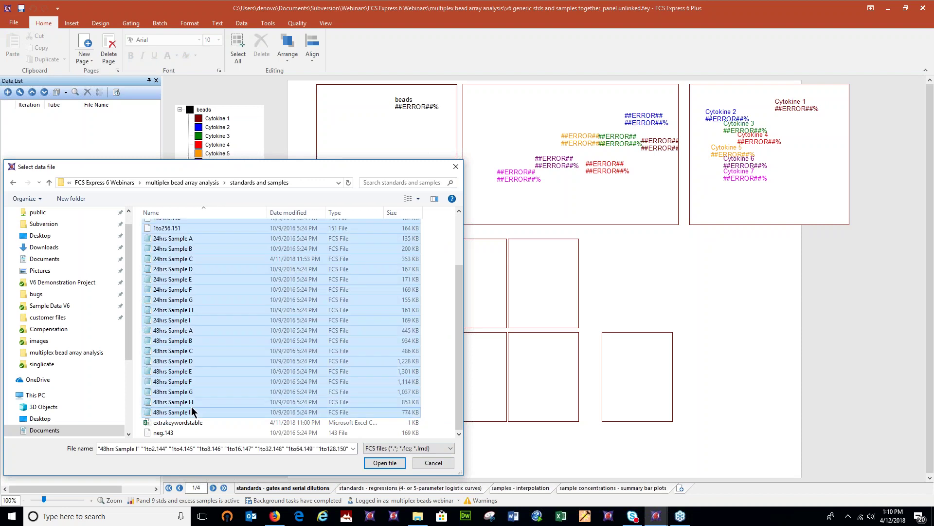
left_click(173, 433, "ctrl")
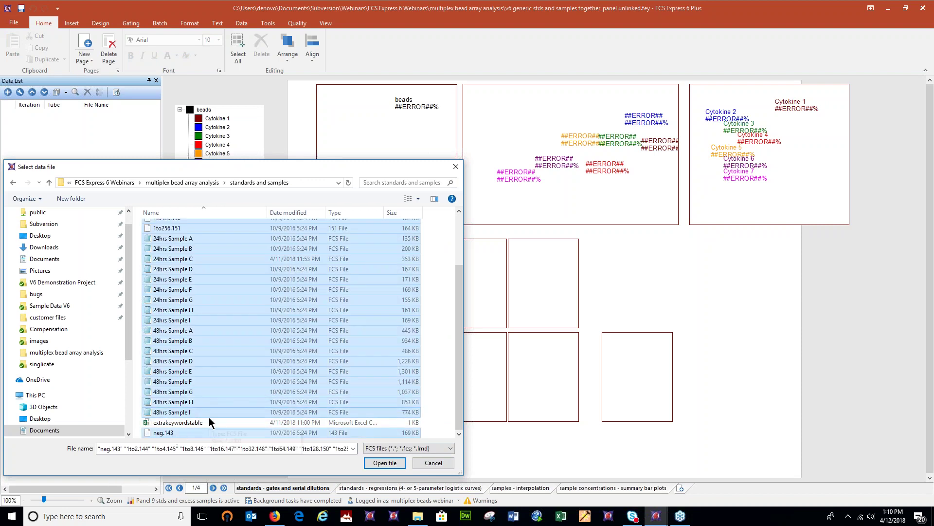
scroll(195, 351, "up", 2)
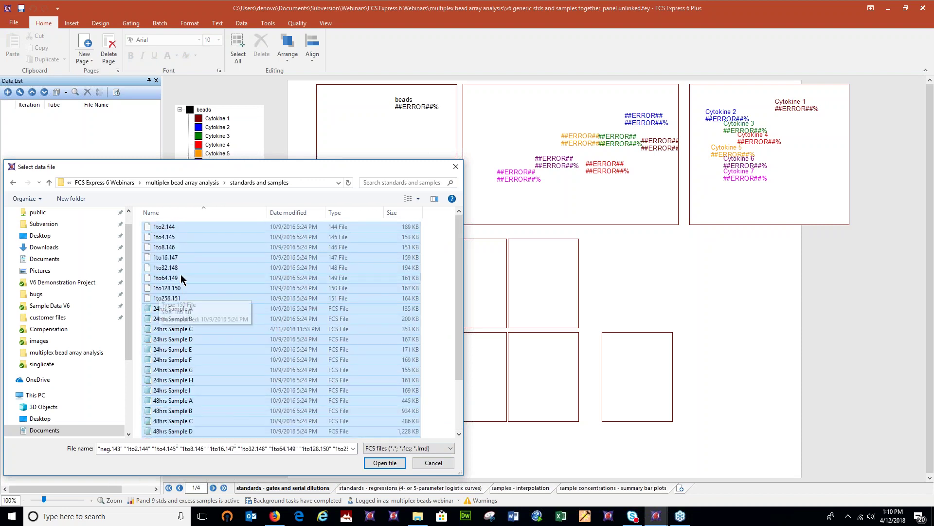
key("Return")
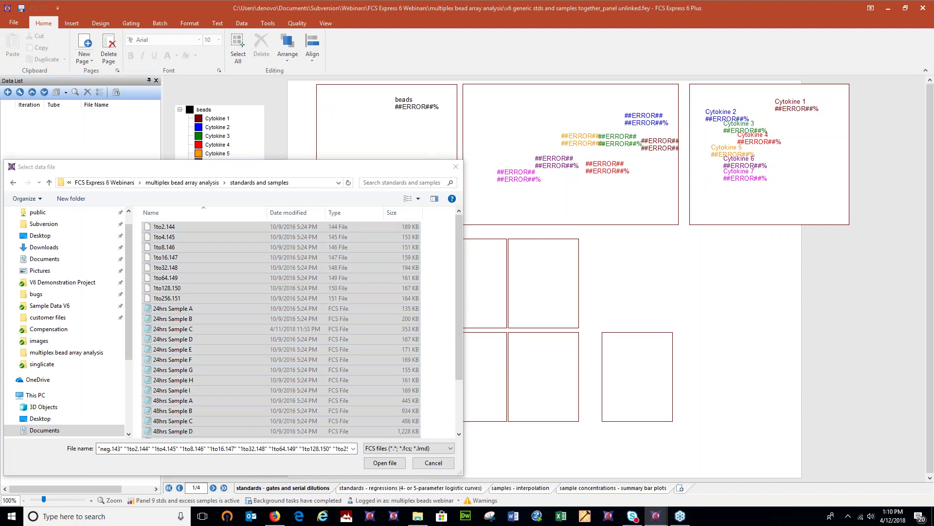
mouse_move(232, 215)
left_mouse_down()
mouse_move(170, 206)
mouse_move(155, 295)
mouse_move(239, 227)
mouse_move(249, 245)
mouse_move(236, 299)
mouse_move(208, 302)
mouse_move(111, 358)
mouse_move(200, 460)
mouse_move(229, 297)
left_mouse_up()
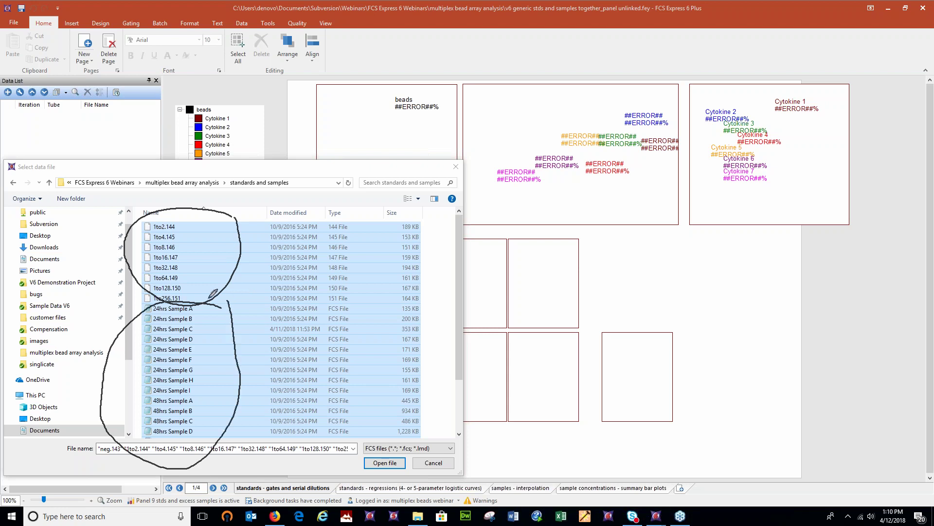
key("Escape")
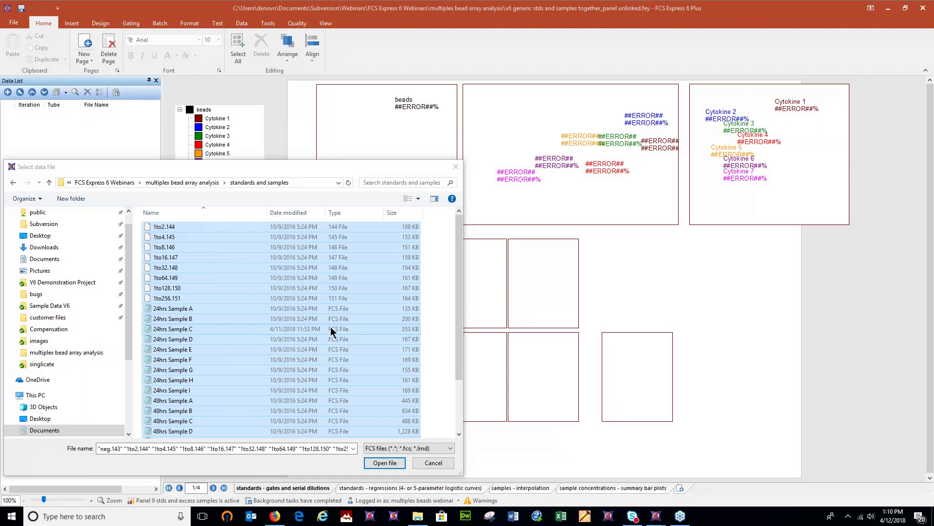
left_click(385, 463)
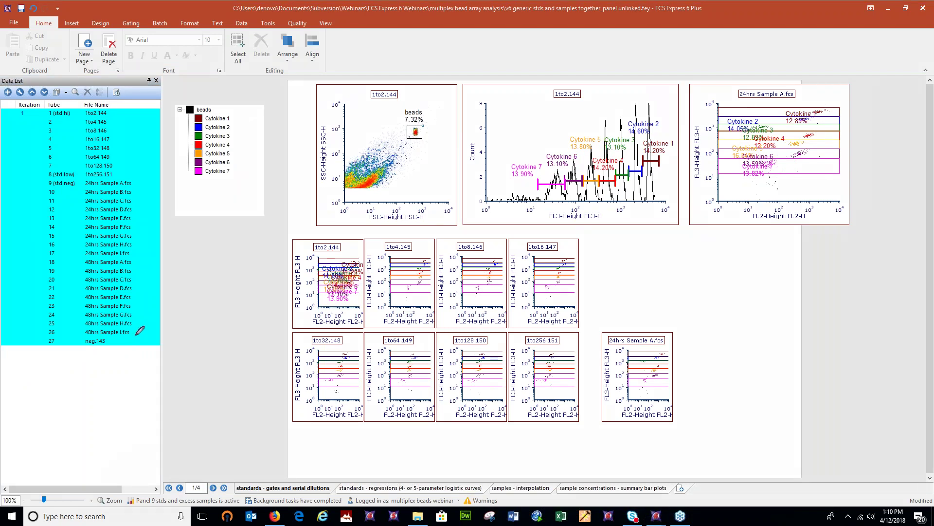
Move neg.143 from the end of the data list up to tube 9 (std neg), directly after 1to256.151
left_click_drag(118, 344, 222, 336)
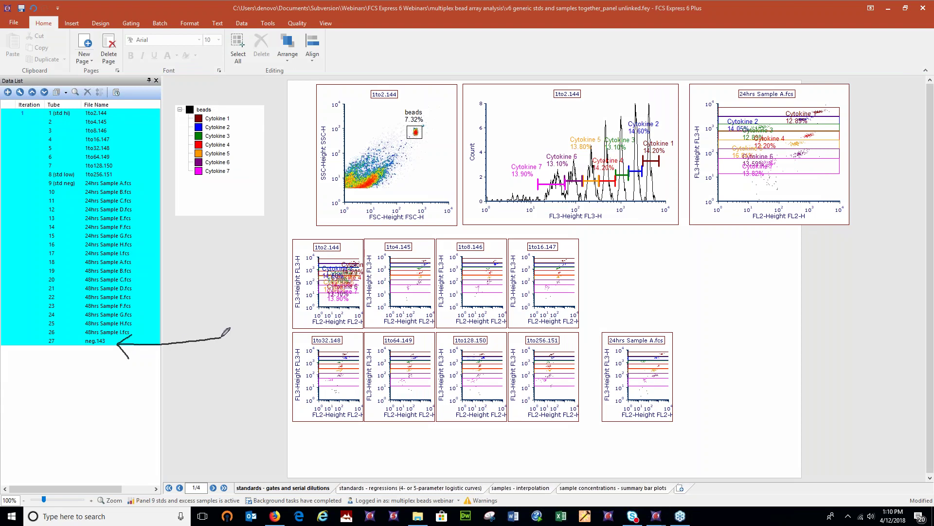
left_click(92, 343)
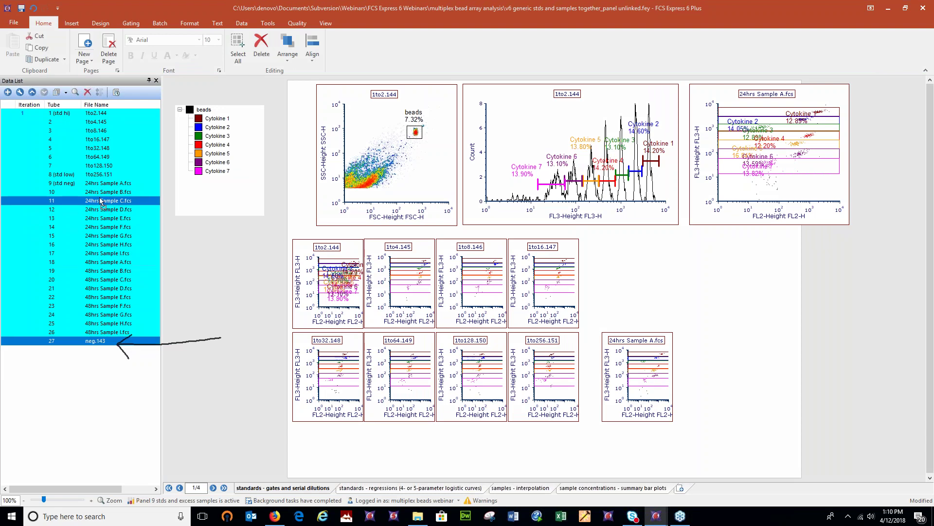
left_click_drag(78, 190, 66, 182)
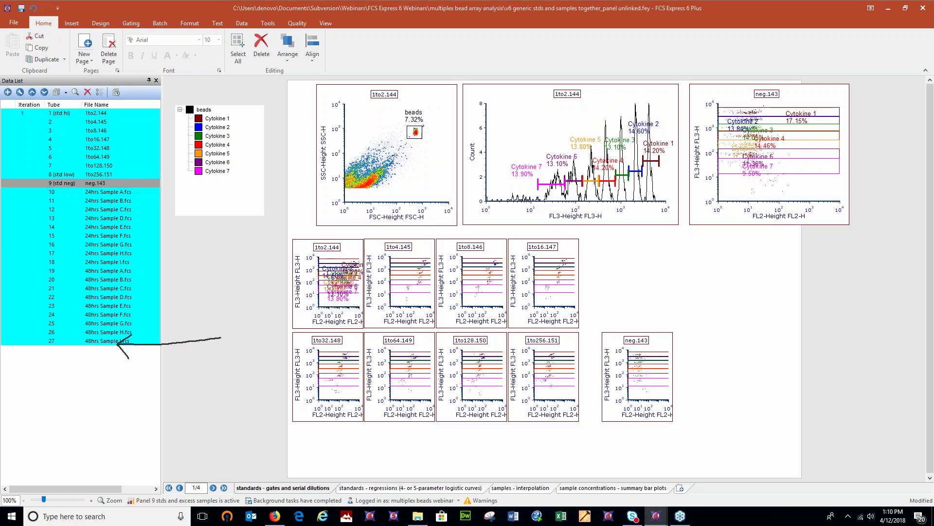
key("Escape")
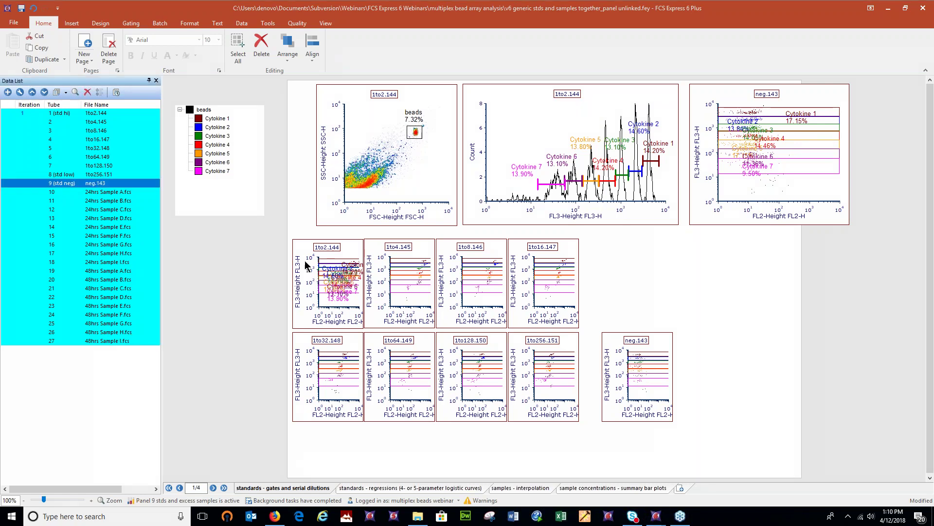
Check the data list order by highlighting the standards in tubes 1 to 9, then the samples in tubes 10 to 27
left_click(111, 116)
left_click(108, 184, "shift")
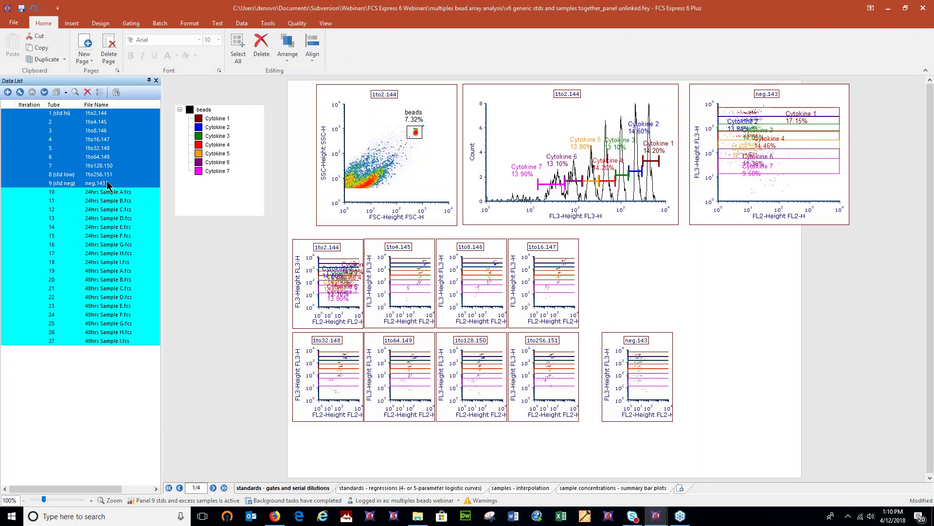
left_click(98, 193)
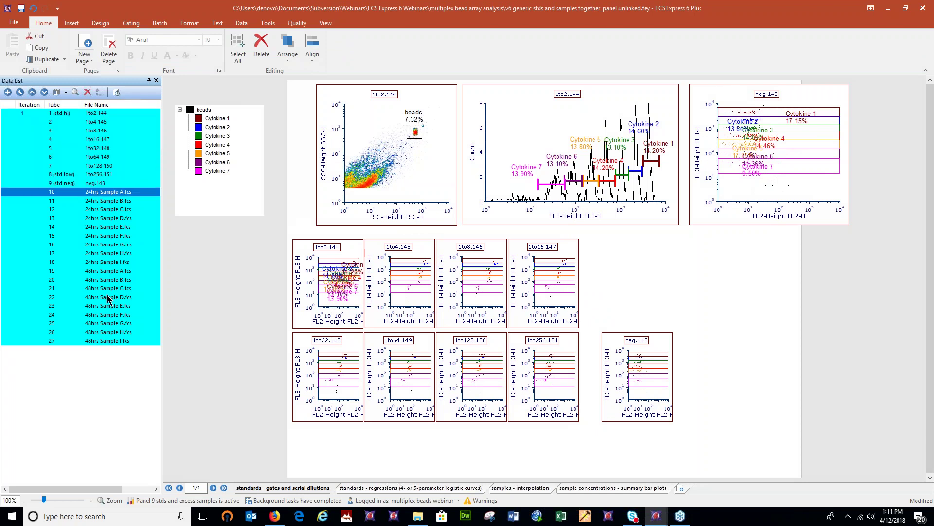
left_click(113, 340, "shift")
left_click(226, 251)
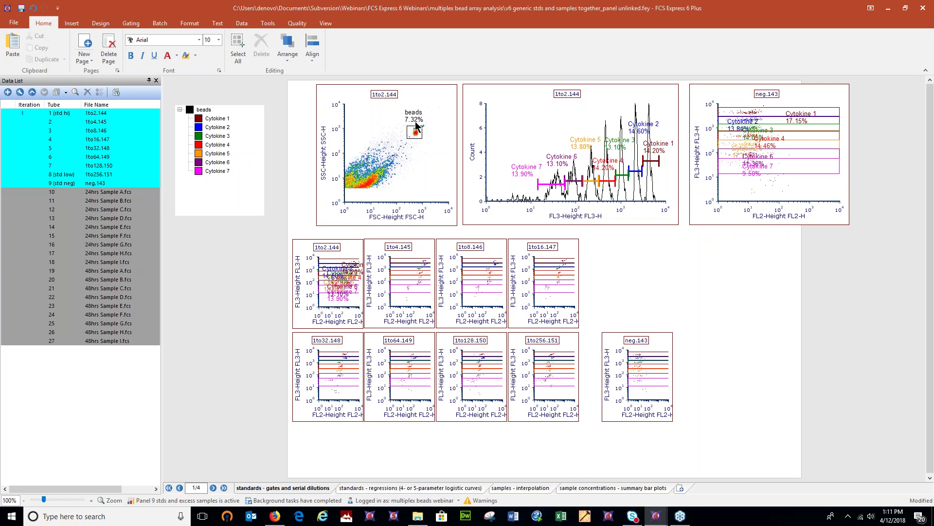
Examine the beads gate on the FSC-Height versus SSC-Height plot and the cytokine markers on the FL3-Height histogram
left_click(454, 135)
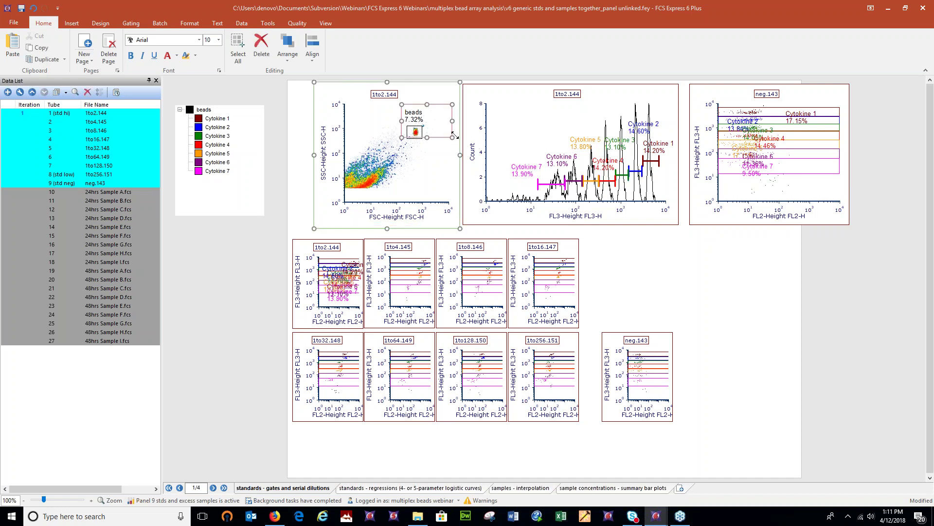
left_click(533, 128)
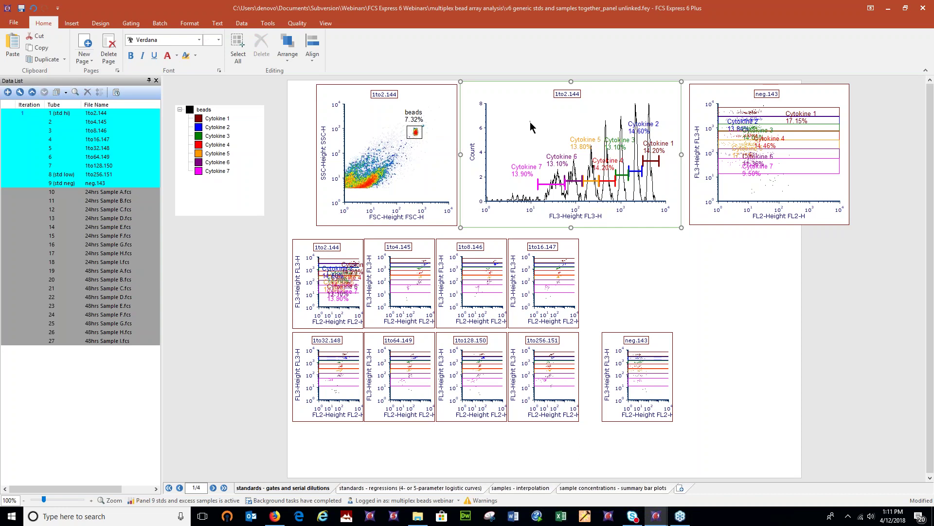
left_click(416, 136)
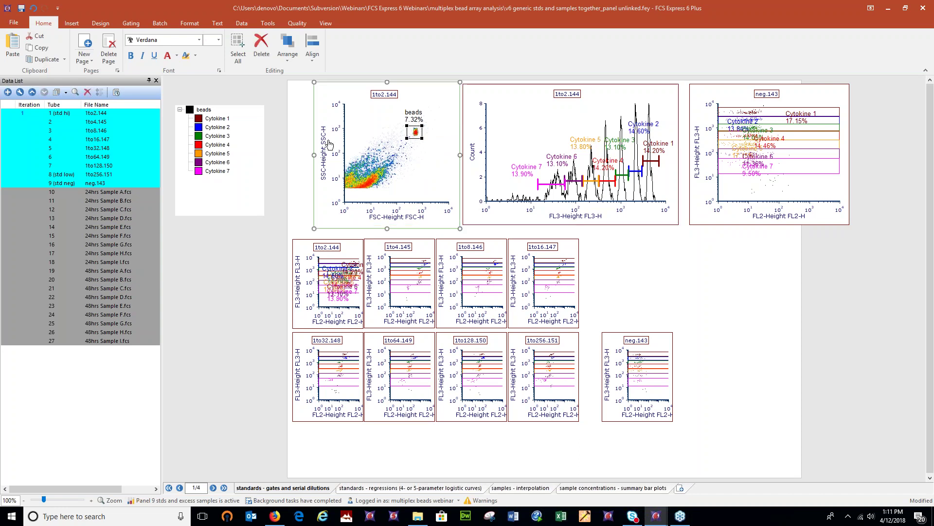
left_click(553, 117)
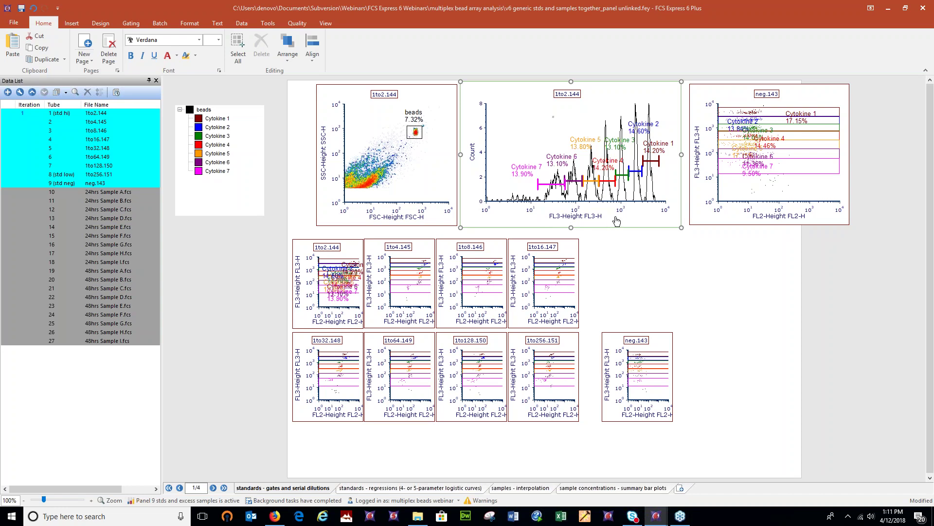
Maximize the neg.143 plot of FL2-Height versus FL3-Height to inspect the seven cytokine gates
left_click(758, 169)
right_click(805, 195)
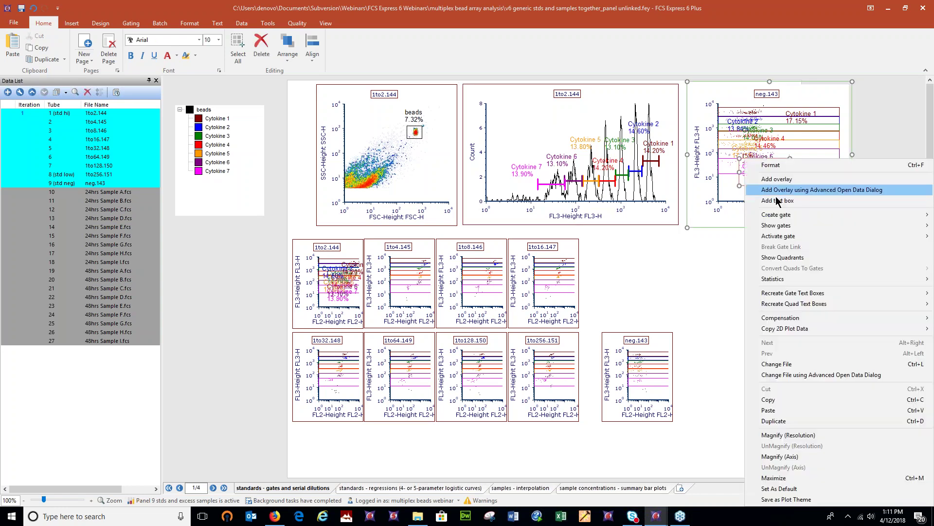
left_click(791, 478)
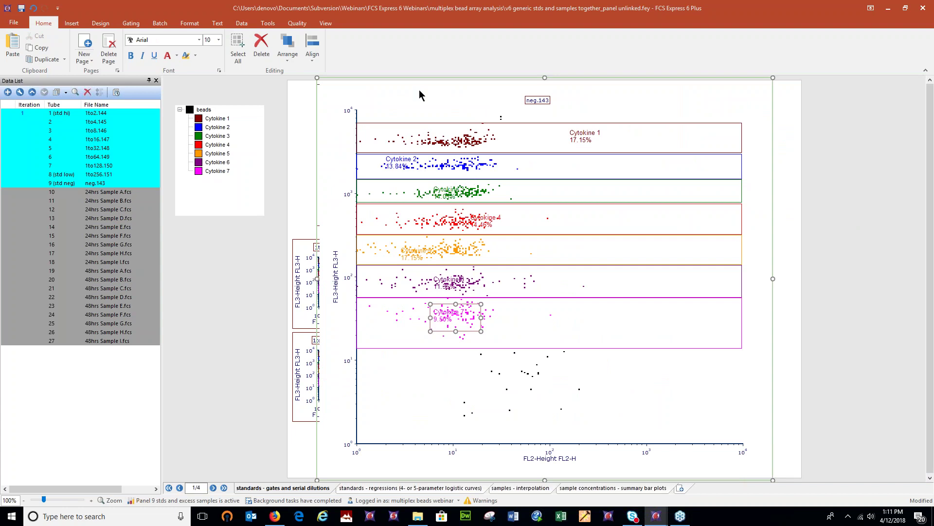
Restore the maximized neg.143 plot to its normal size in the layout and deselect it
left_click(246, 23)
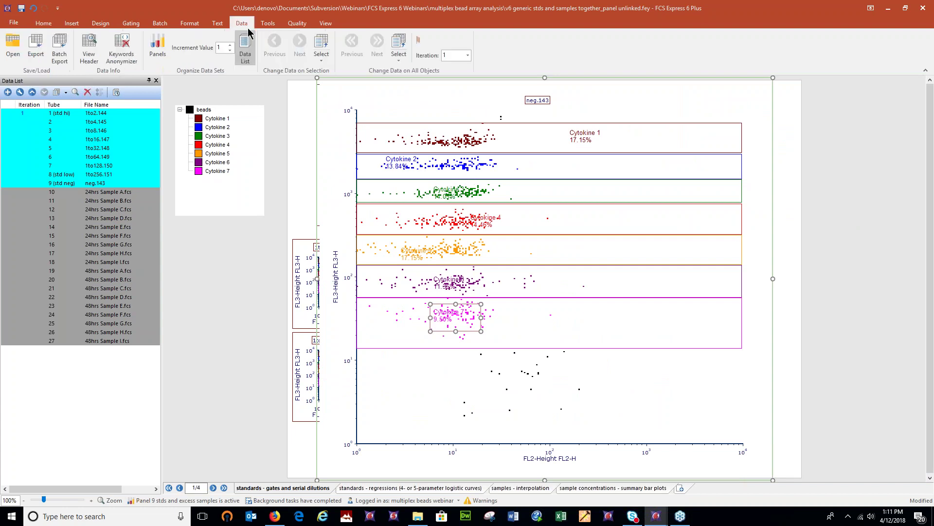
right_click(433, 101)
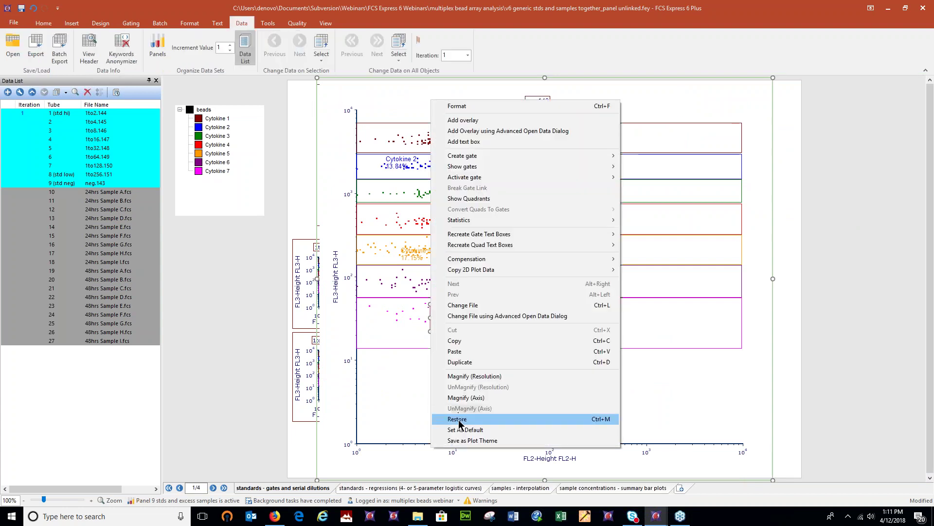
left_click(455, 417)
left_click(675, 296)
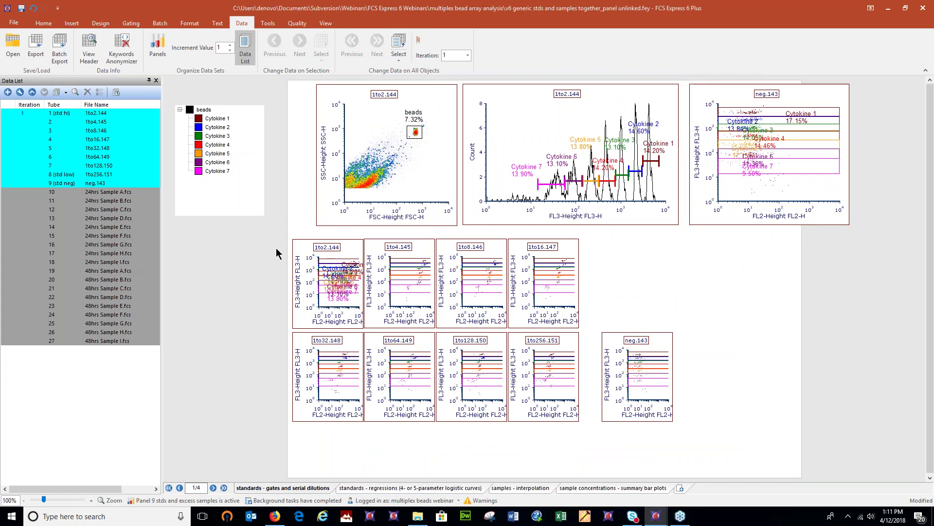
Go through the serial dilution plots one by one from 1to2.144 to 1to256.151, ending with neg.143
left_click(349, 255)
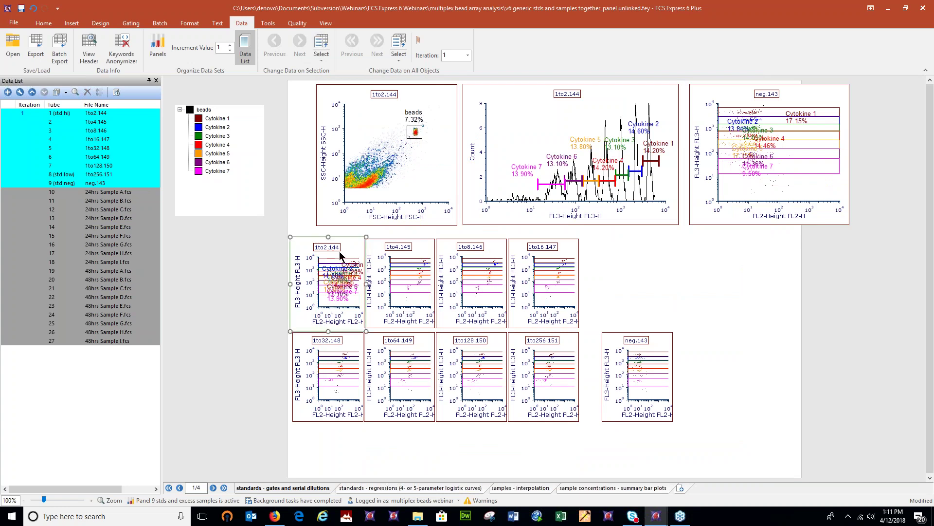
left_click(417, 250)
left_click(491, 256)
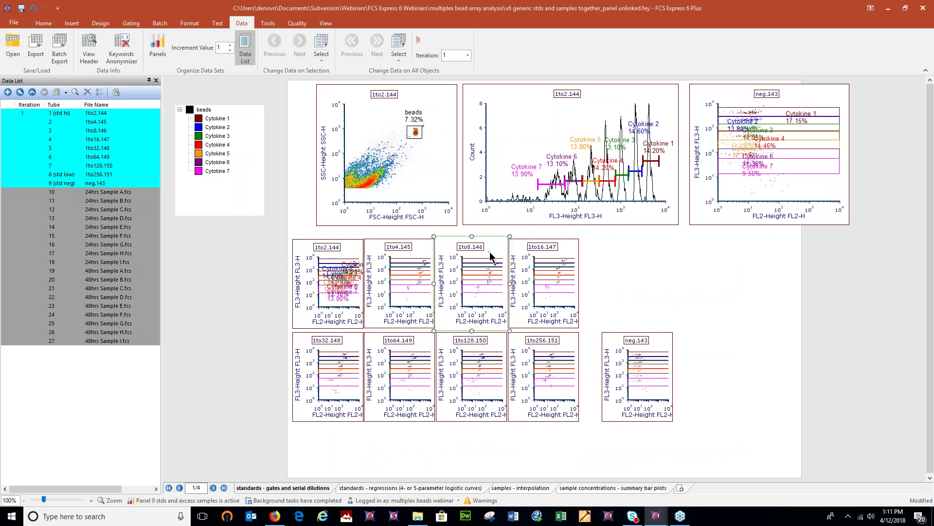
left_click(560, 257)
left_click(343, 369)
left_click(415, 345)
left_click(482, 345)
left_click(553, 345)
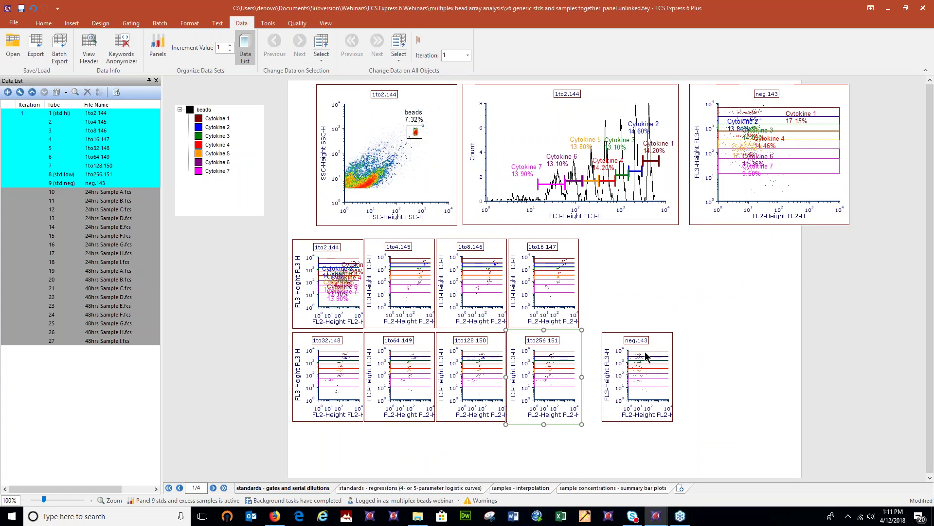
left_click(658, 343)
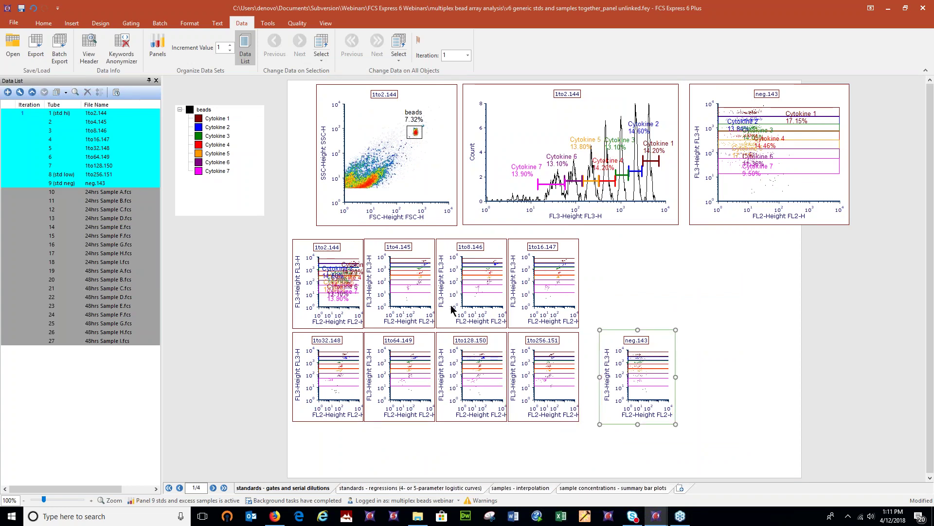
Maximize the small neg.143 dilution plot to inspect its bead populations, then restore it to normal size
left_click(91, 502)
left_click(91, 501)
left_click(91, 501)
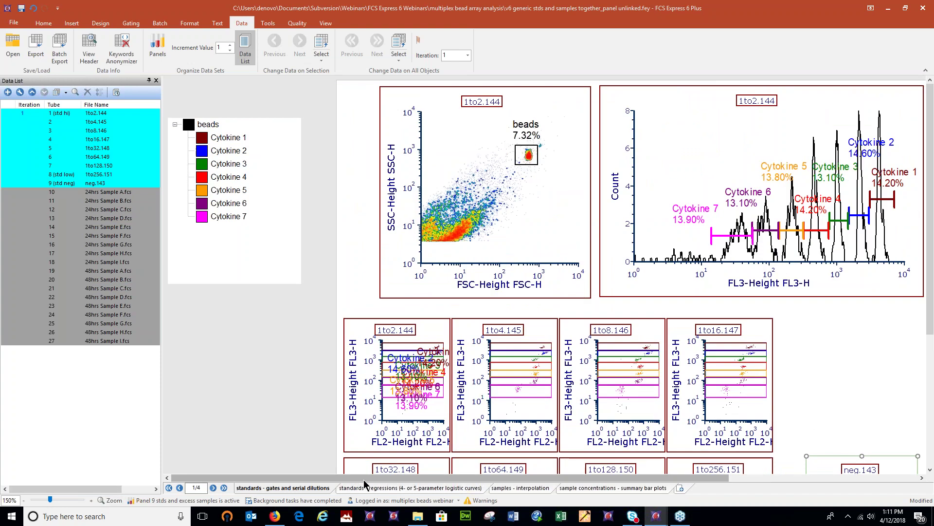
left_click_drag(461, 476, 434, 476)
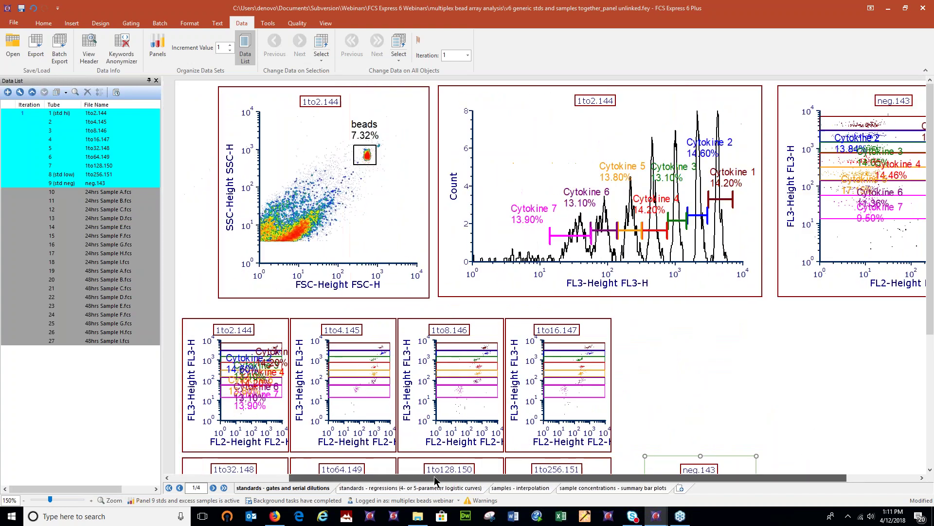
scroll(534, 424, "down", 4)
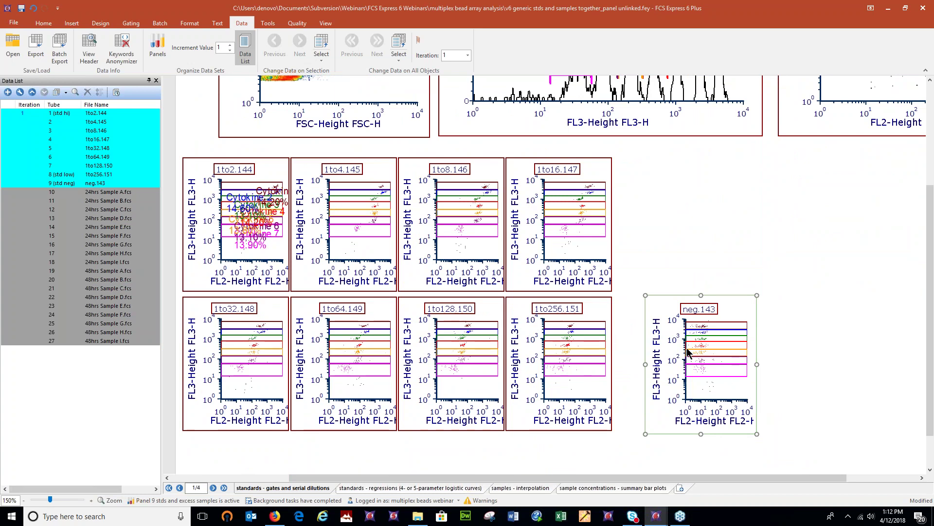
right_click(710, 389)
left_click(748, 358)
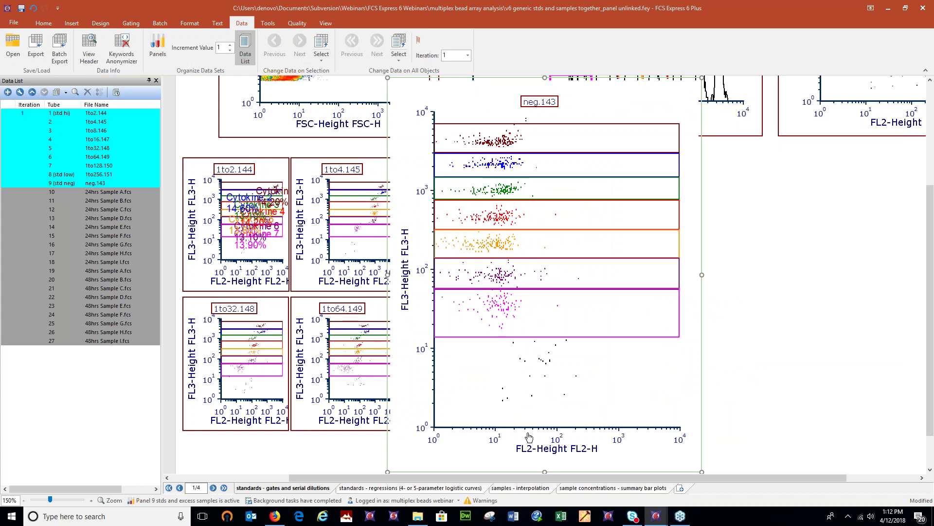
right_click(607, 190)
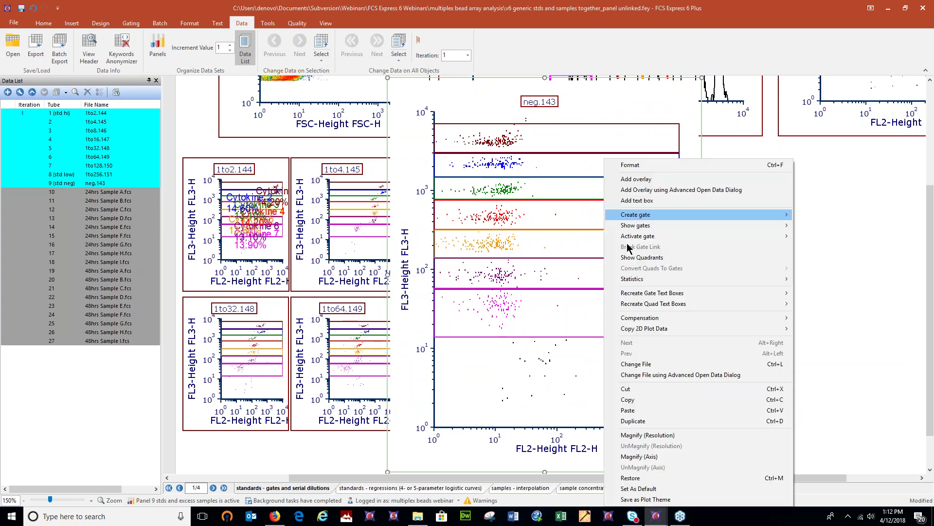
left_click(661, 479)
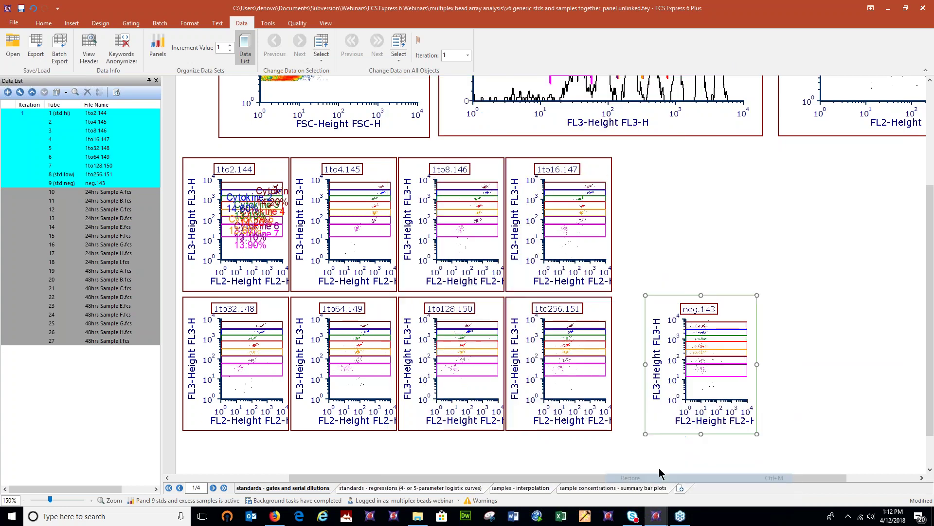
Maximize the 1to4.145 dilution plot to inspect its bead populations, then restore it to normal size
right_click(309, 172)
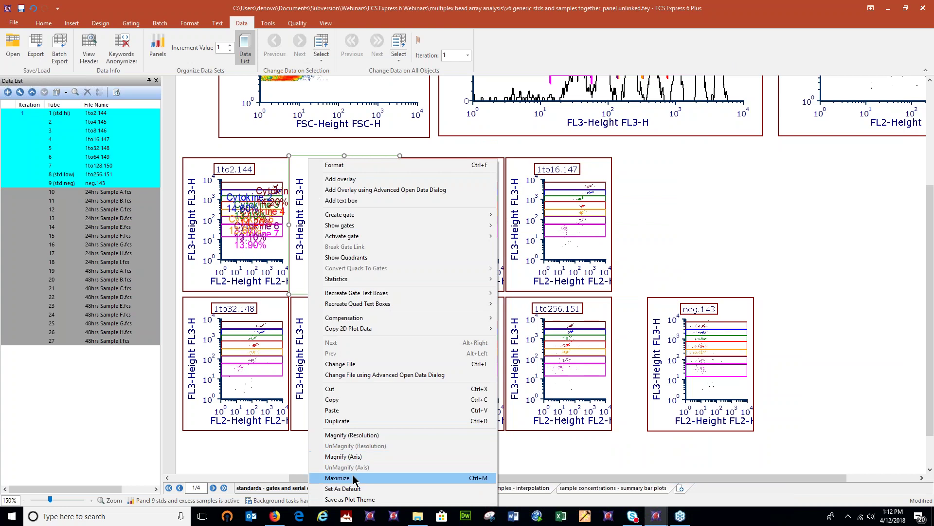
left_click(354, 480)
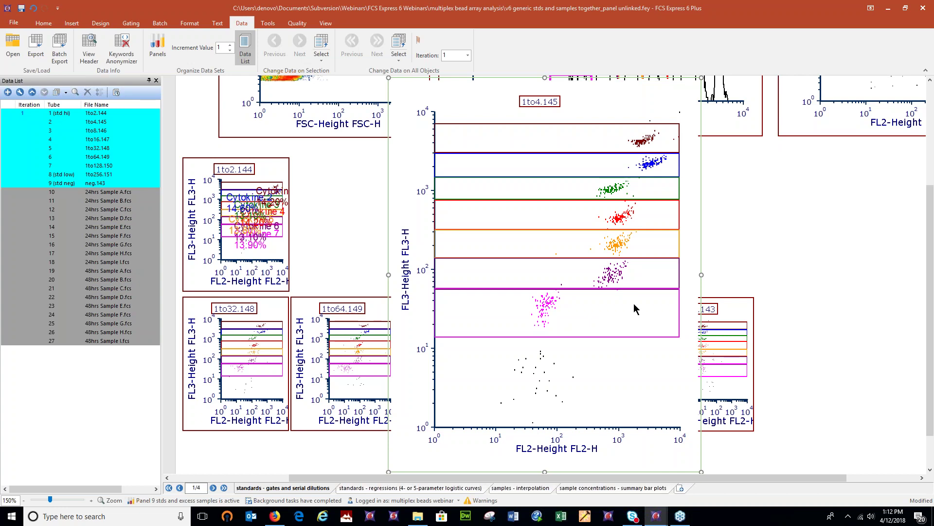
right_click(613, 323)
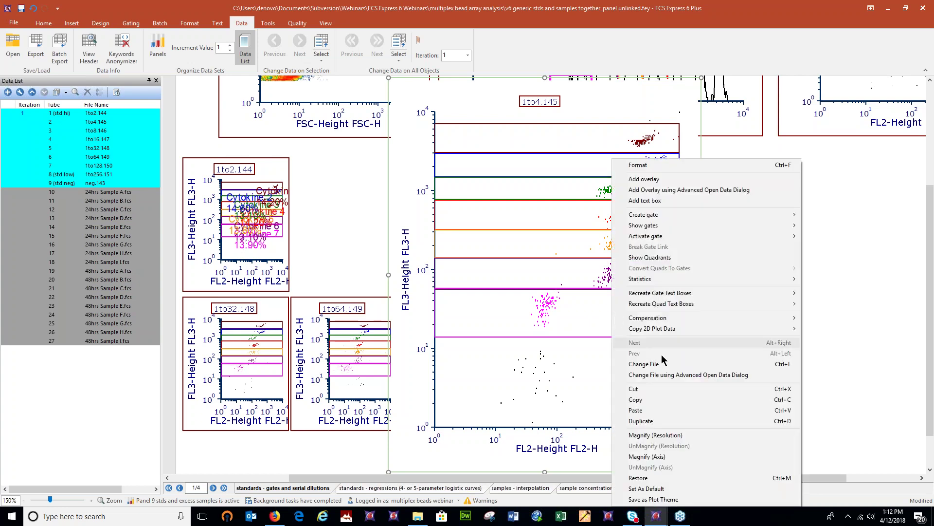
left_click(643, 477)
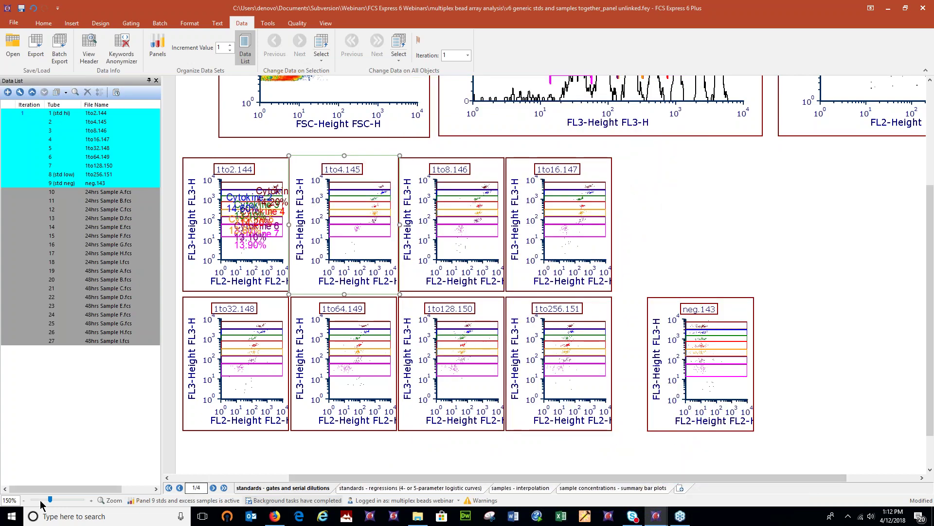
Examine the standards regressions page, covering the four-parameter logistic curves and the spreadsheet of dilution factors, concentrations and cytokine MFI values
left_click(23, 501)
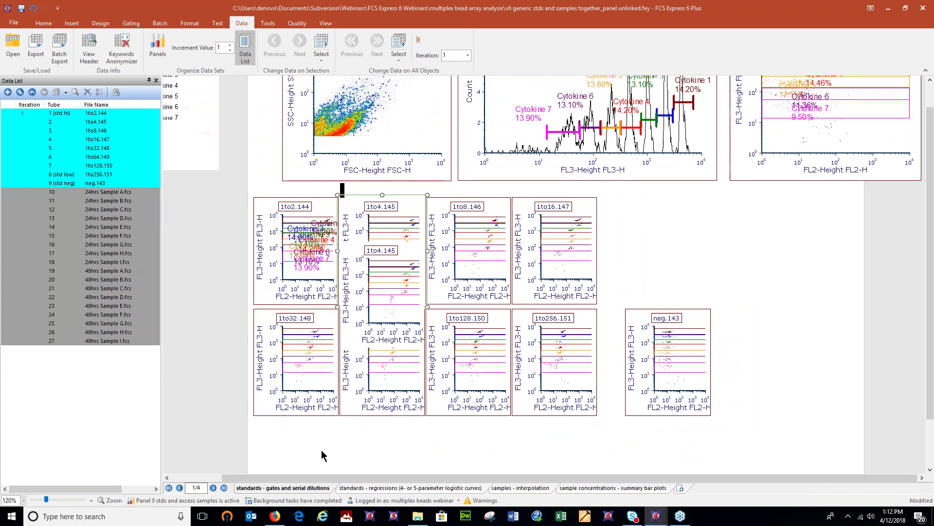
left_click(379, 488)
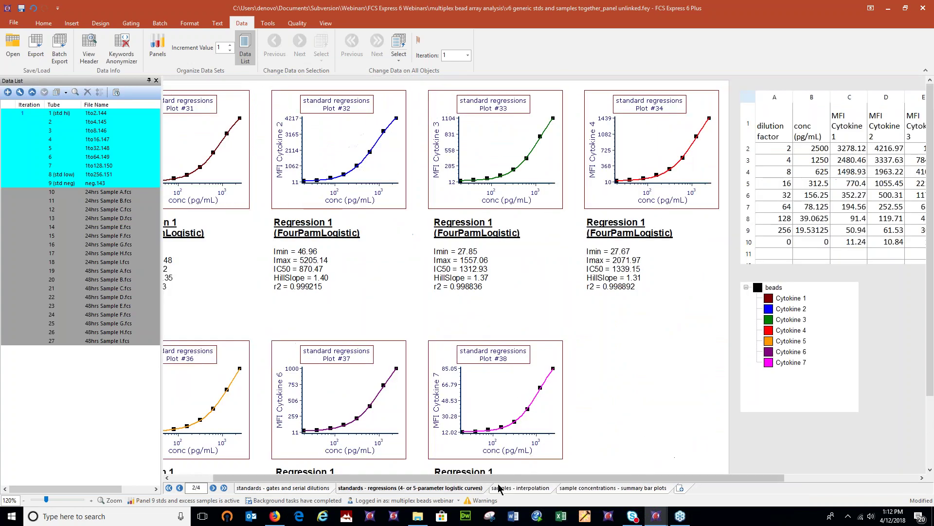
scroll(366, 477, "left", 2)
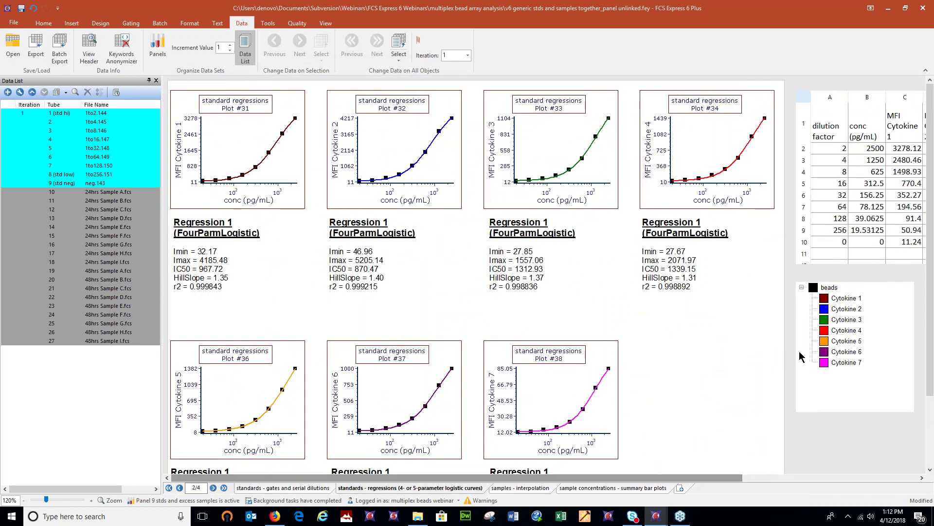
scroll(800, 358, "down", 2)
left_click_drag(683, 477, 889, 415)
left_click(814, 231)
left_click_drag(931, 135, 931, 78)
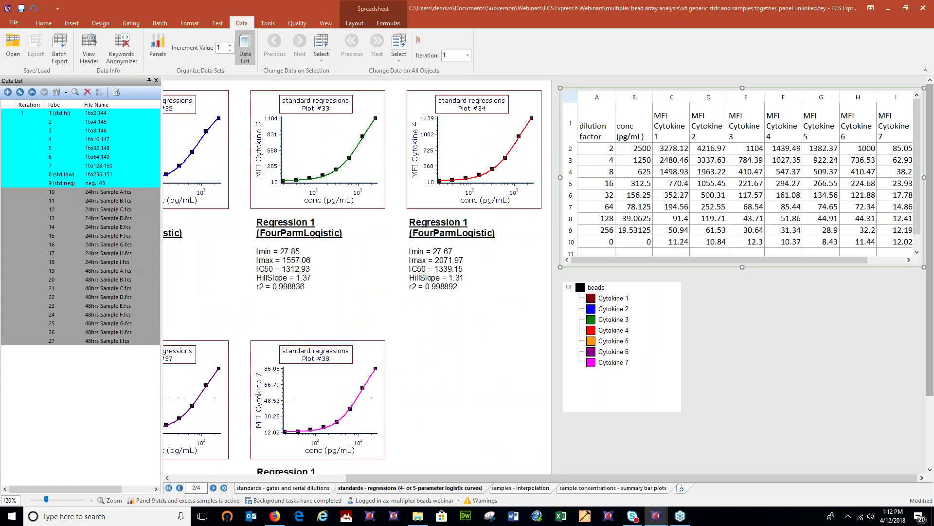
Examine the 24 hr and 48 hr sample spreadsheets on the samples interpolation page
left_click(525, 491)
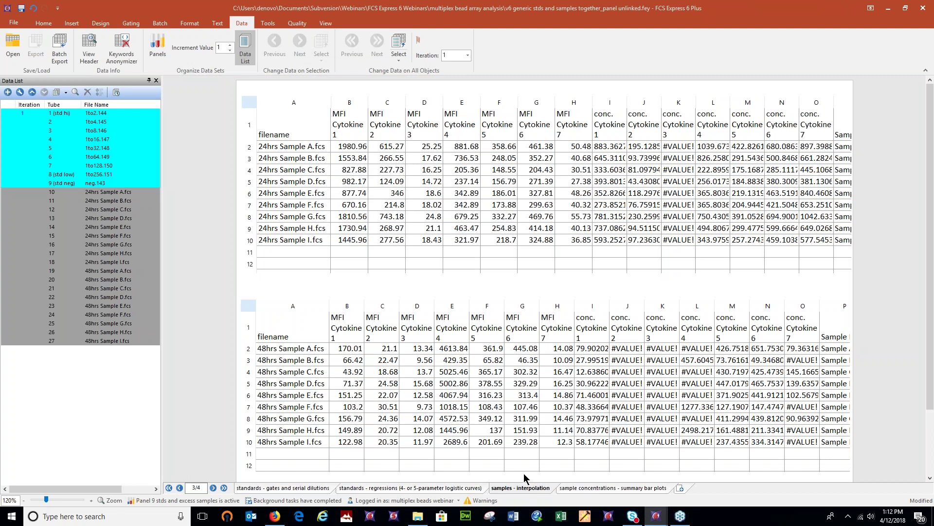
double_click(458, 220)
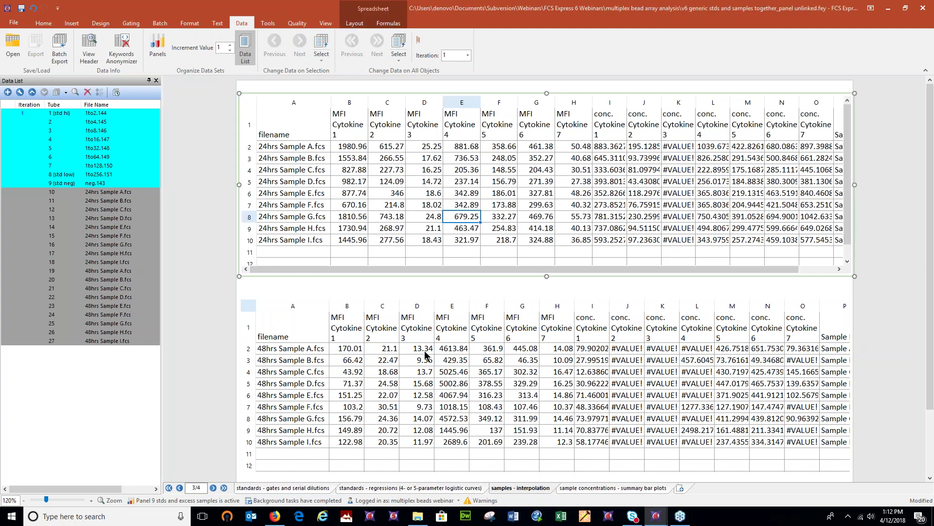
double_click(398, 372)
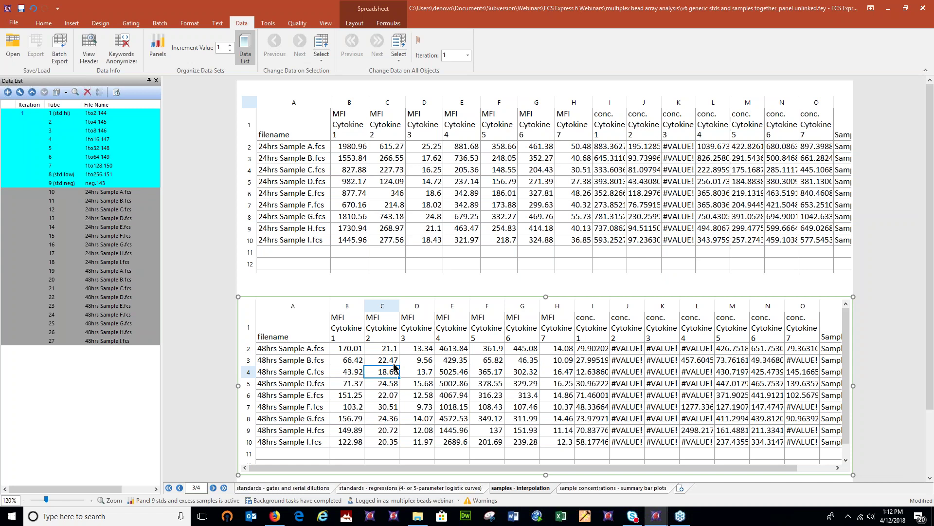
Maximize the "Cytokine concentration (pg/mL) 24 vs 48 hr treatment" bar plot on the sample concentrations summary page
left_click(575, 488)
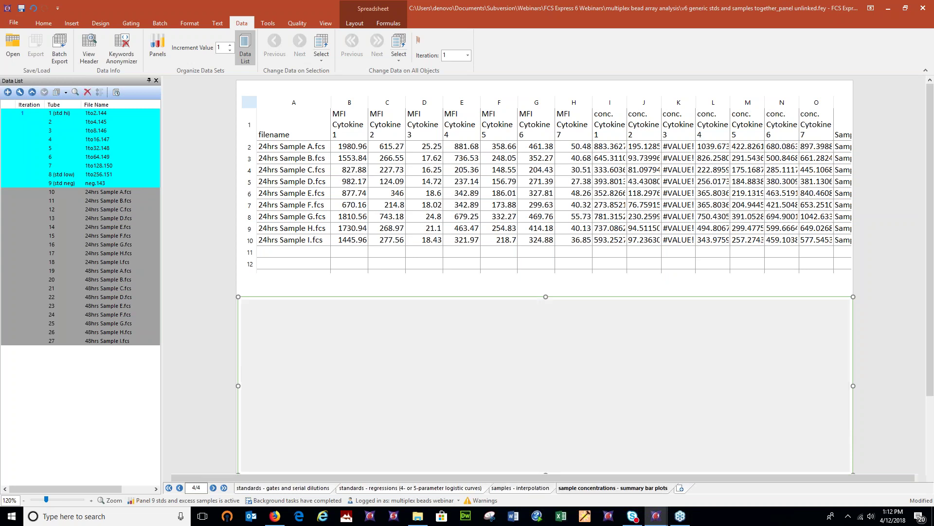
left_click(744, 220)
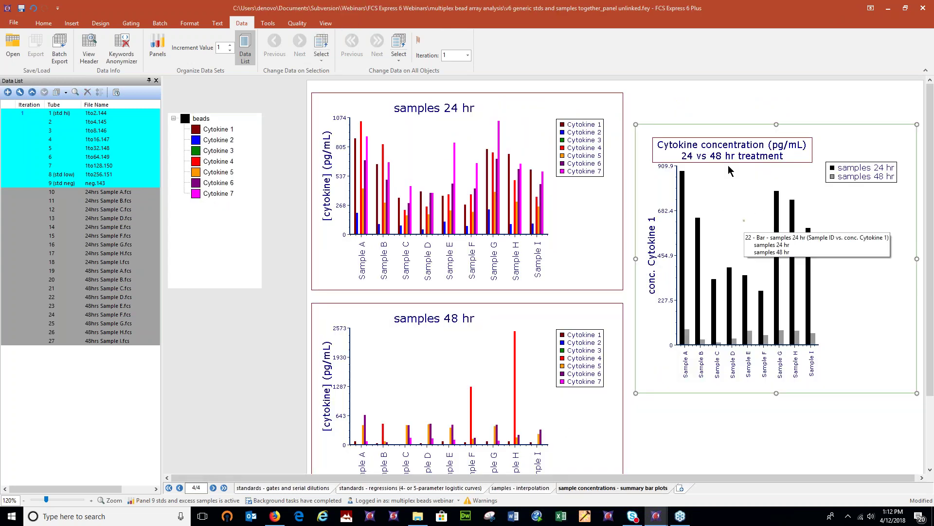
right_click(720, 175)
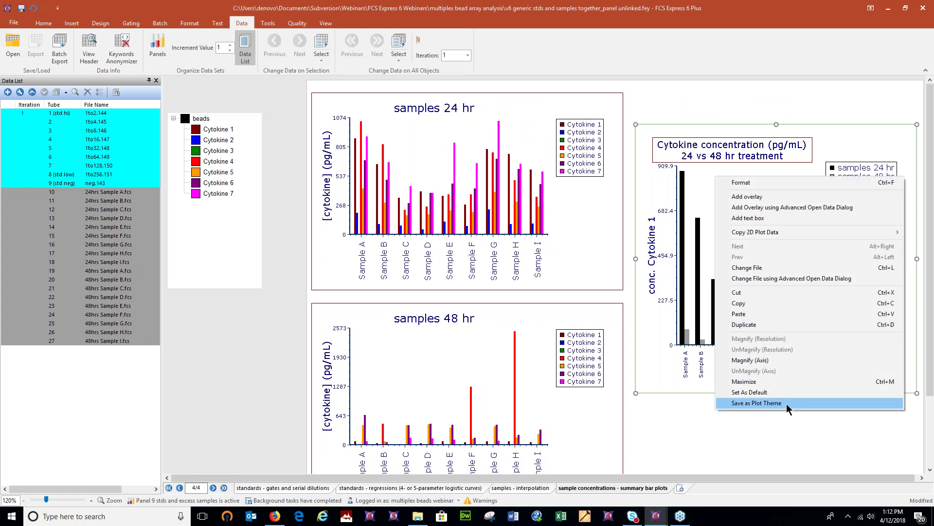
left_click(769, 382)
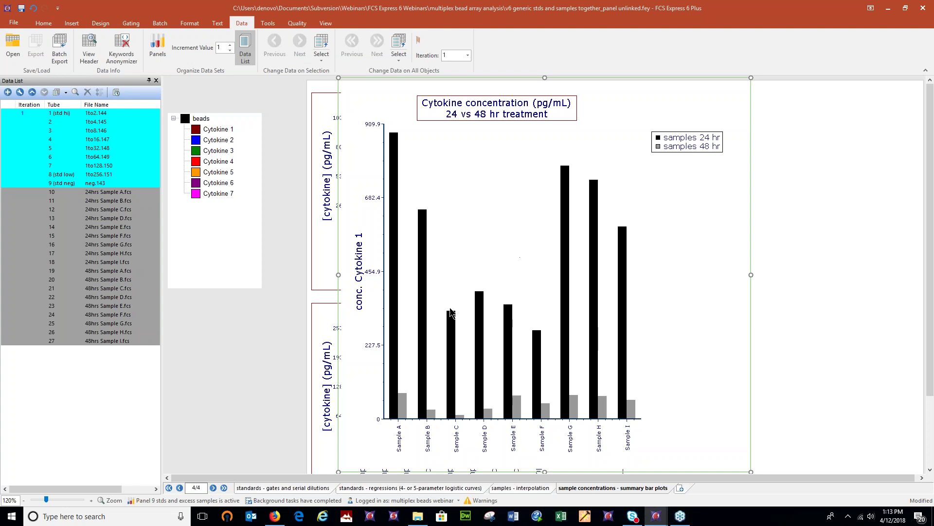
Set the Y-axis parameter of the 24 vs 48 hr bar plot to conc. Cytokine 3
left_click(361, 250)
scroll(421, 298, "down", 3)
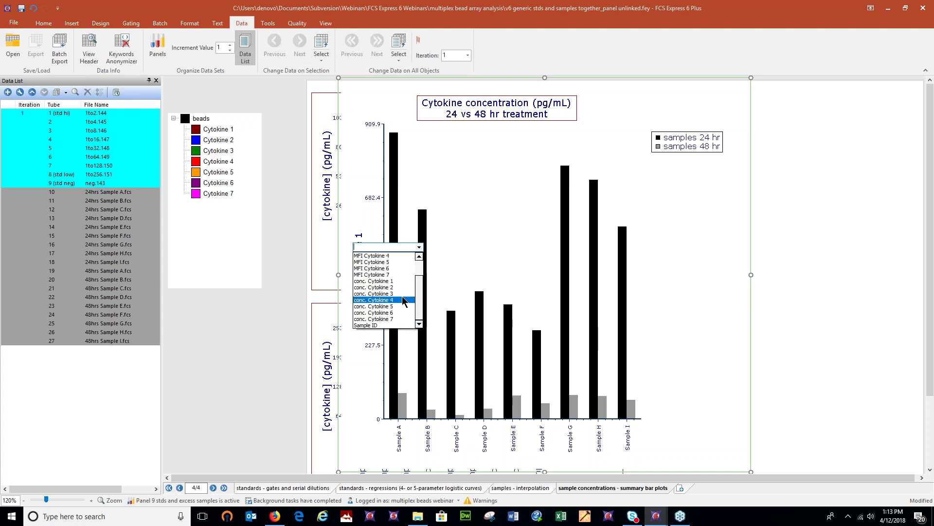
left_click(383, 299)
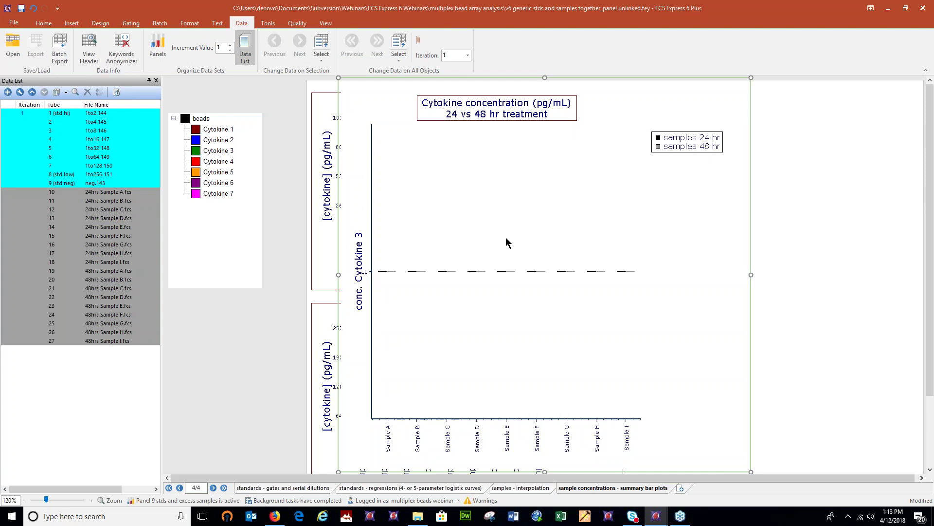
Switch the Y-axis parameter of the 24 vs 48 hr bar plot to conc. Cytokine 6
left_click(391, 254)
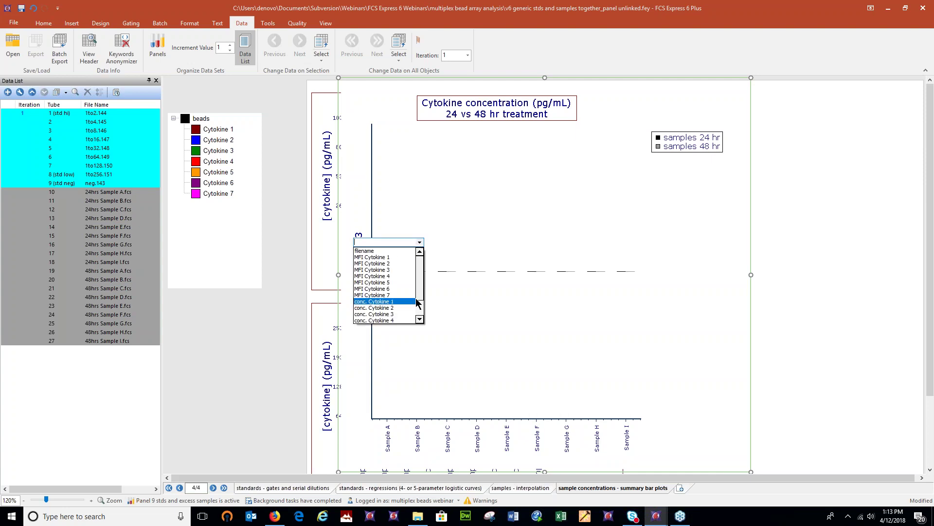
scroll(389, 311, "down", 2)
left_click(389, 308)
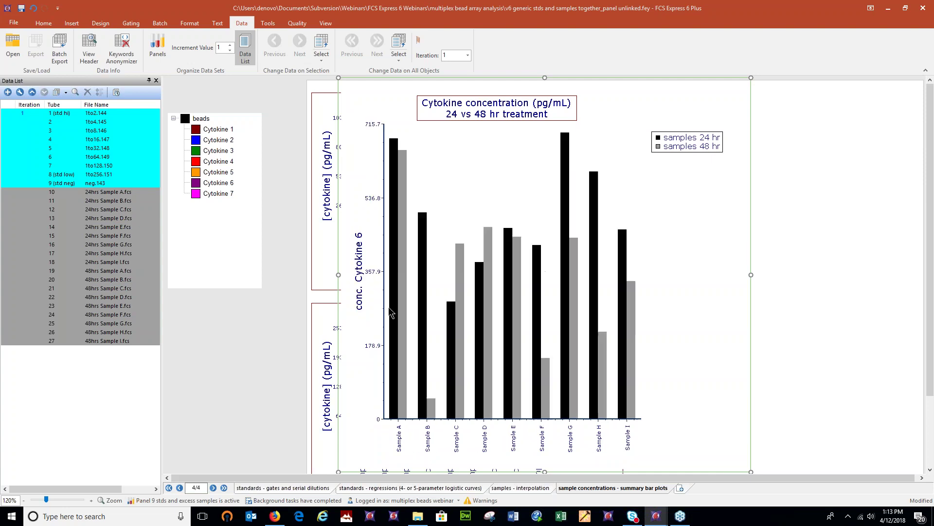
Change the Y-axis parameter of the 24 vs 48 hr bar plot to conc. Cytokine 7
left_click(391, 314)
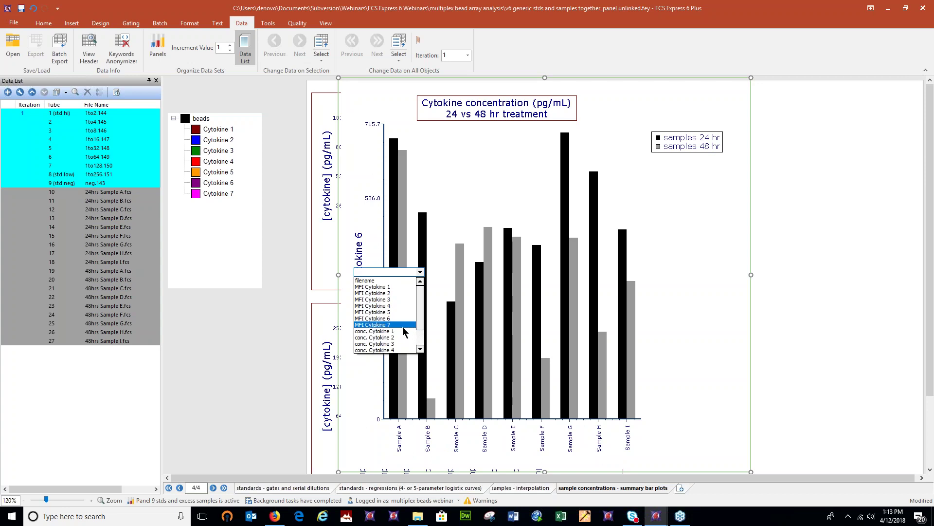
scroll(420, 312, "down", 2)
left_click(392, 350)
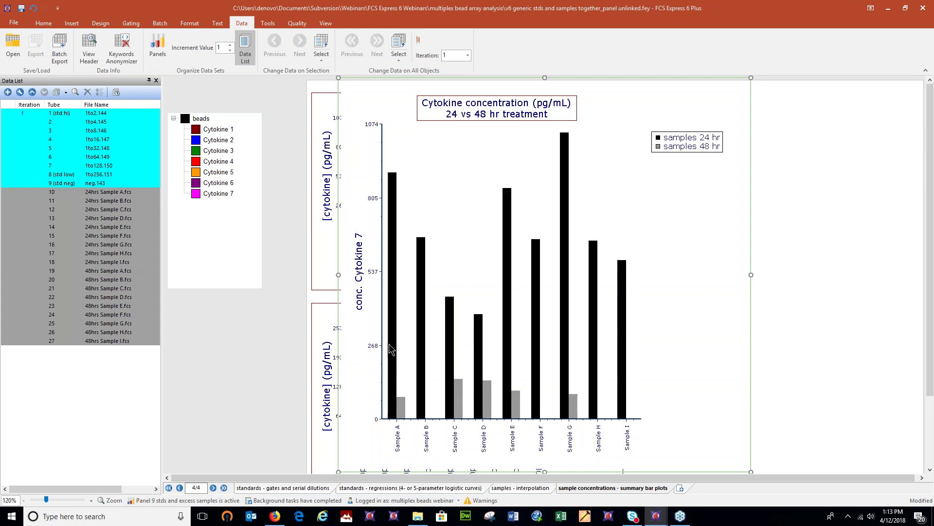
Restore the maximized 24 vs 48 hr treatment bar plot to its normal size and check its Y-axis parameter choices
right_click(469, 217)
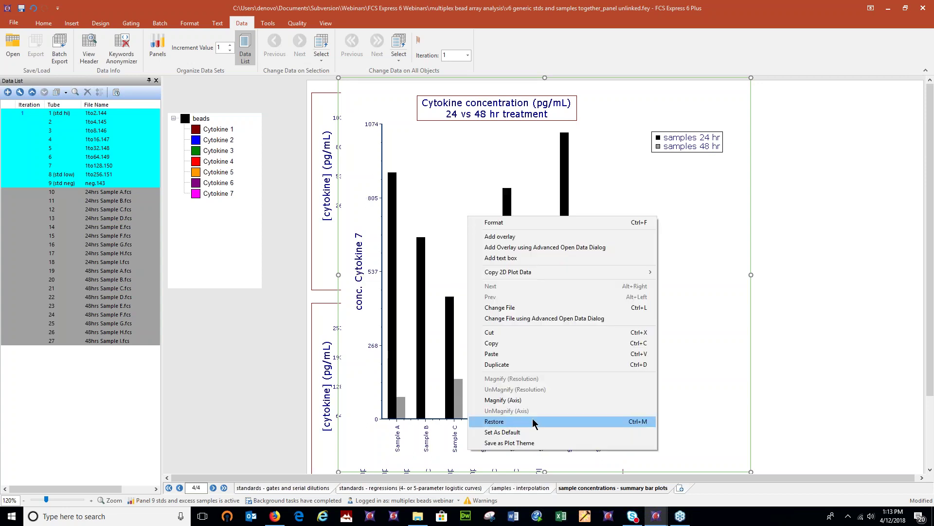
left_click(595, 369)
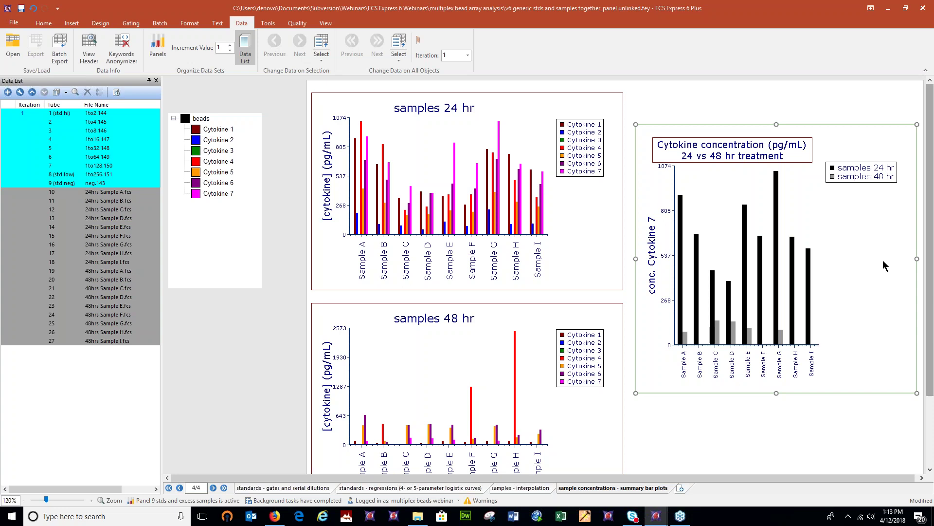
left_click(652, 255)
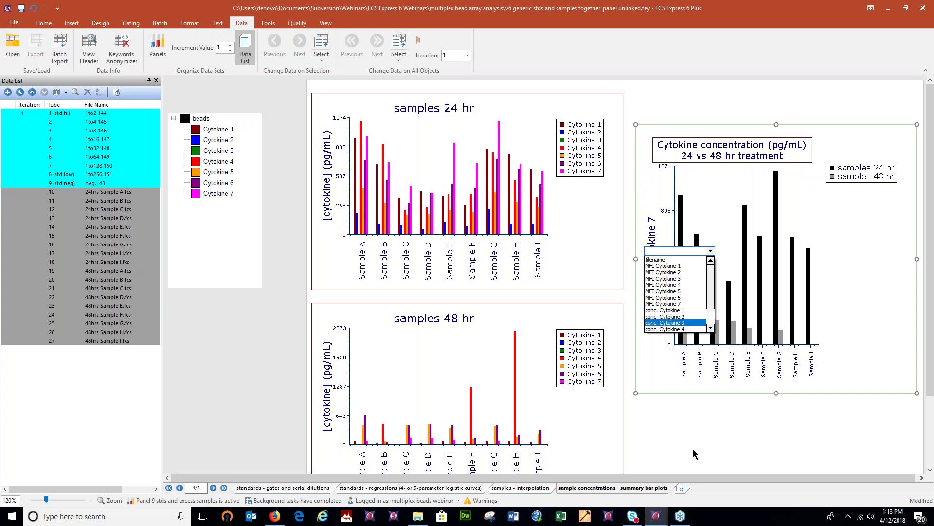
left_click(665, 324)
left_click(516, 230)
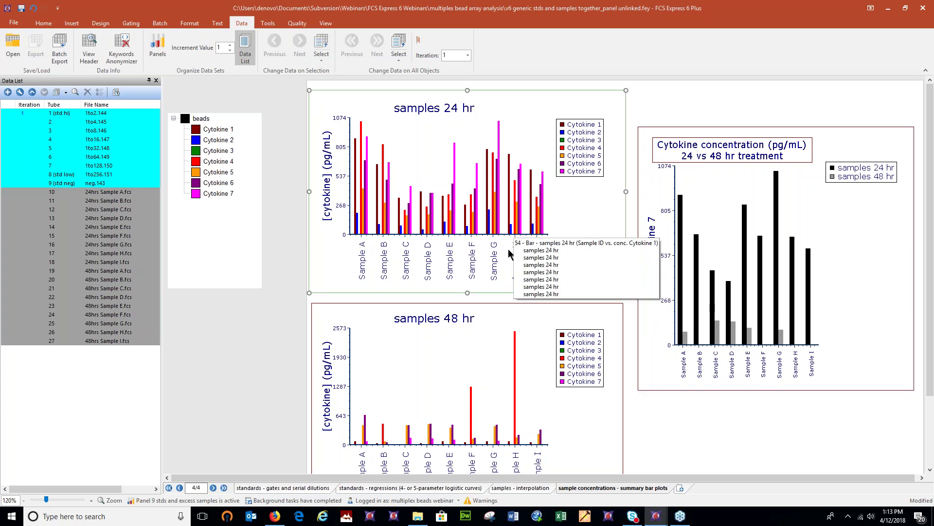
left_click(461, 340)
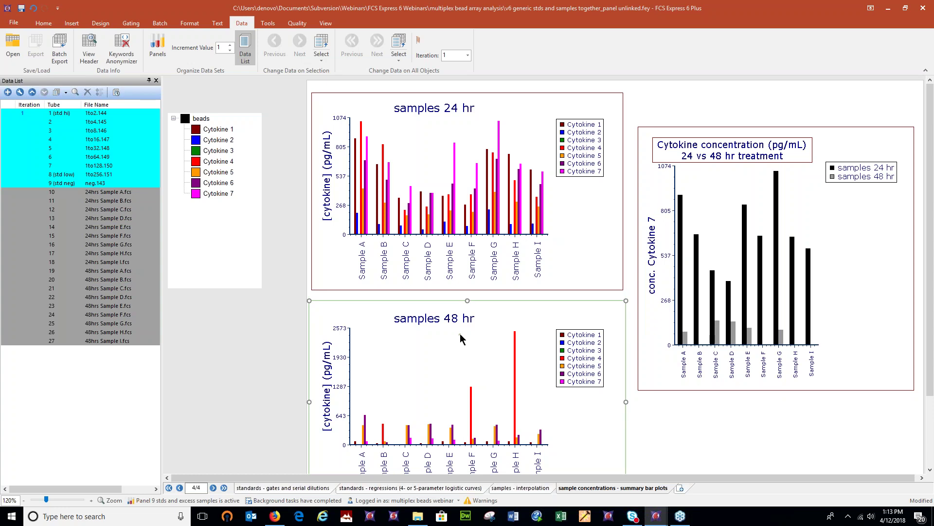
Enlarge the "samples 24 hr" bar plot to examine the cytokine concentrations per sample, and restore its normal size
right_click(597, 245)
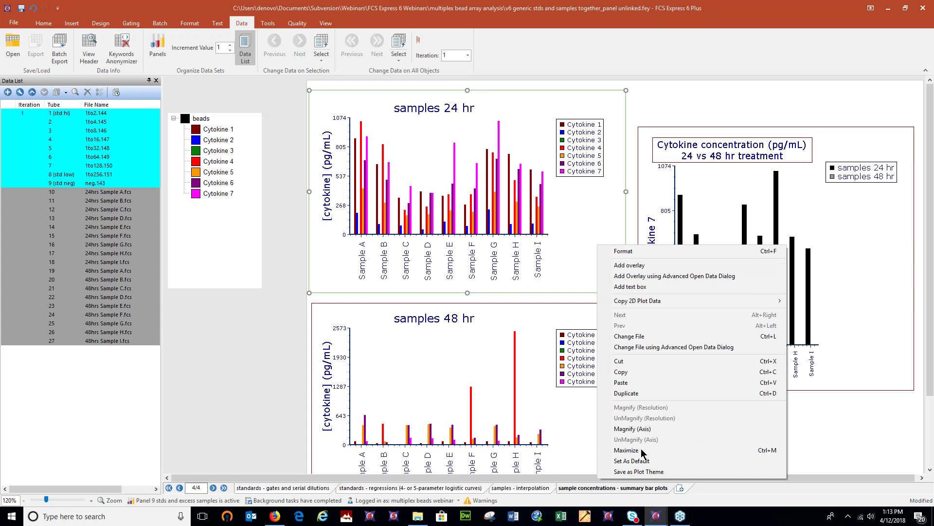
left_click(642, 451)
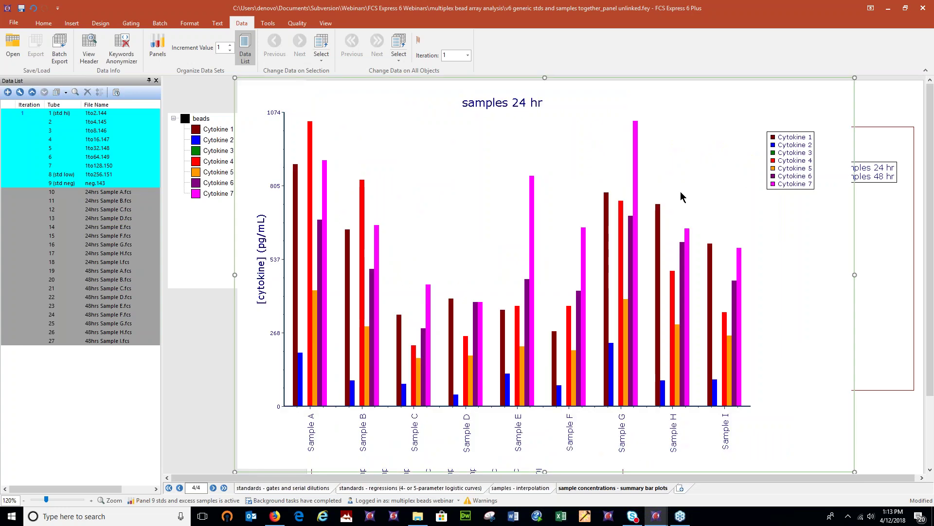
left_click(193, 216)
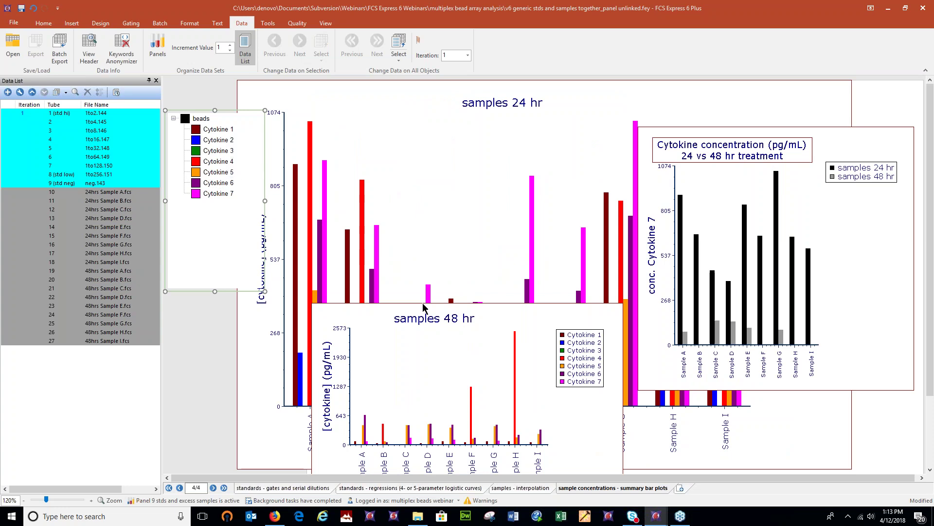
right_click(453, 239)
left_click(506, 444)
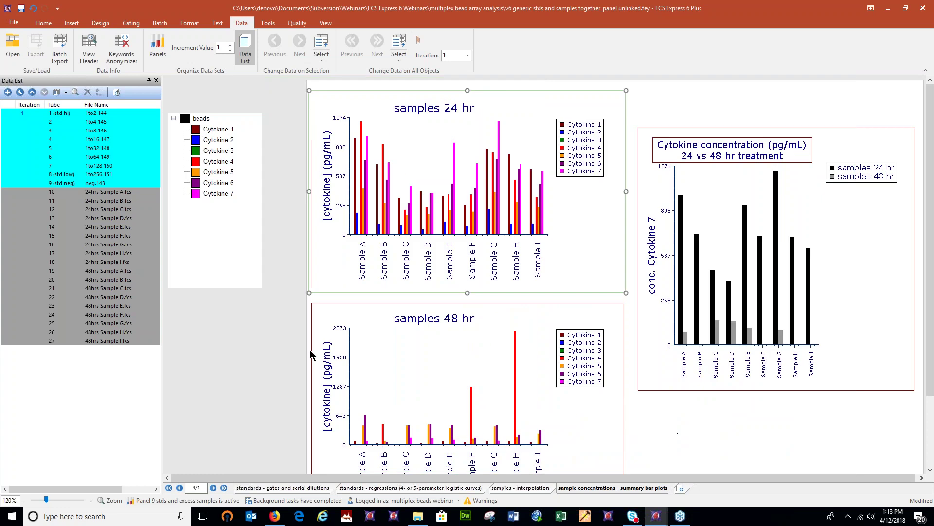
Review the layout pages from samples - interpolation back through the standards regressions to standards - gates and serial dilutions
left_click(520, 488)
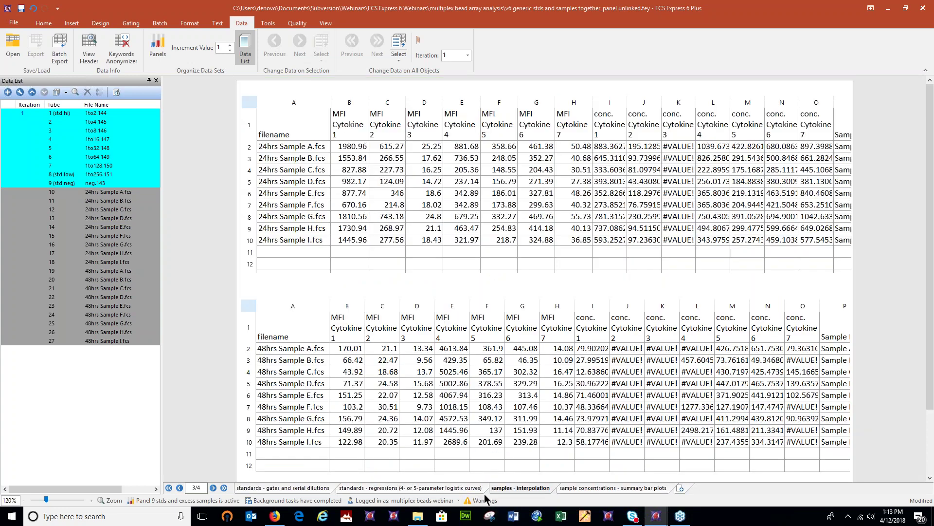
left_click(410, 487)
left_click(308, 490)
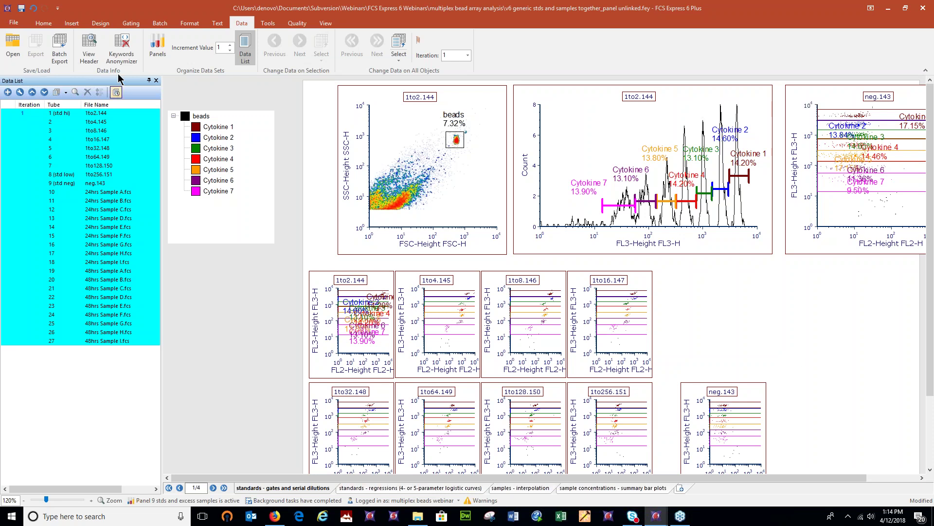
Close the "v6 generic stds and samples together_panel unlinked" layout without saving its changes and return to the webinar outline
left_click(927, 10)
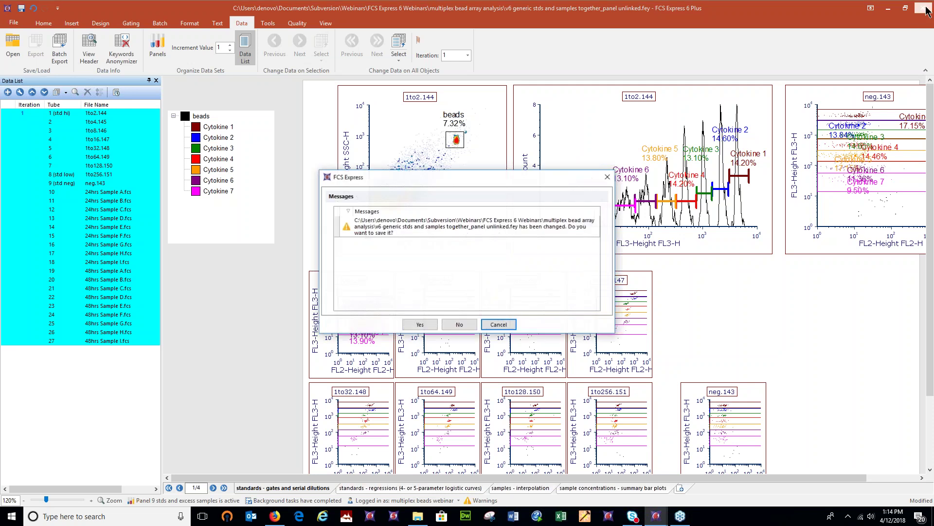
left_click(462, 326)
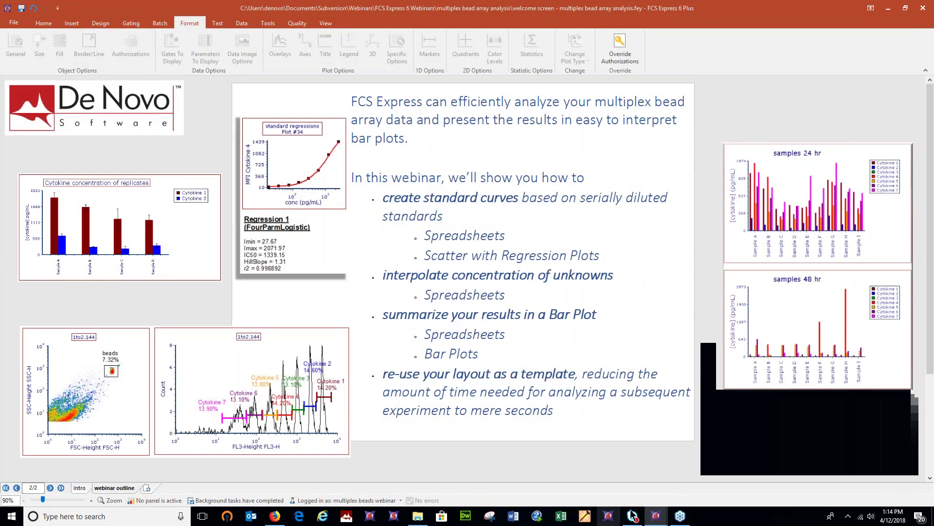
mouse_move(656, 519)
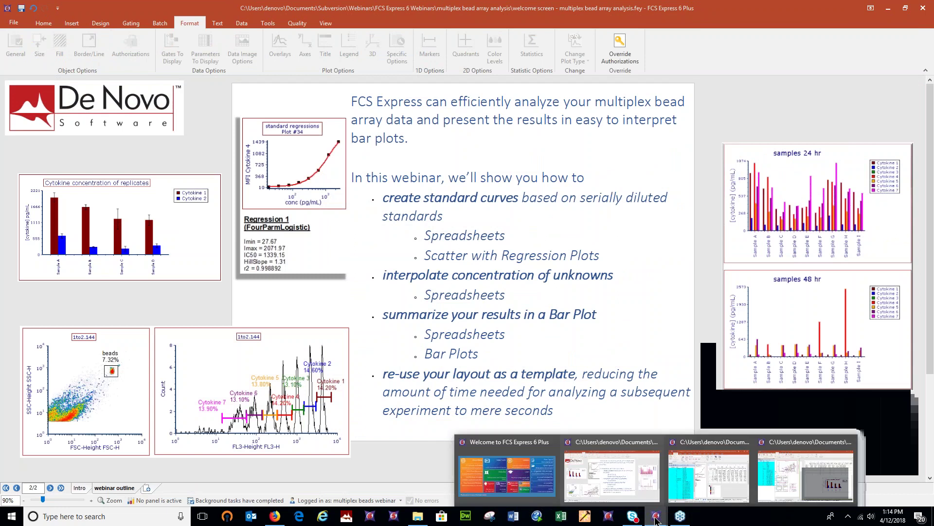
left_click(409, 463)
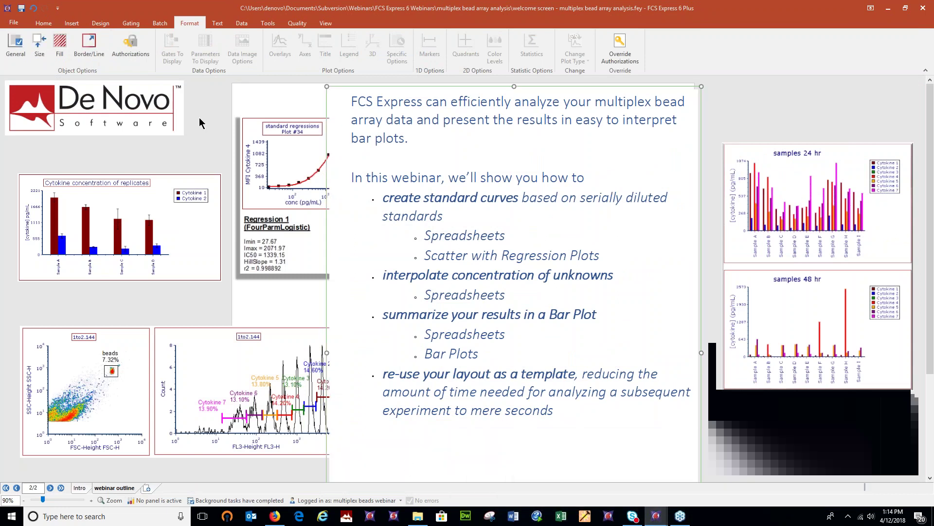
Create a new blank layout and display its Data List
left_click(11, 25)
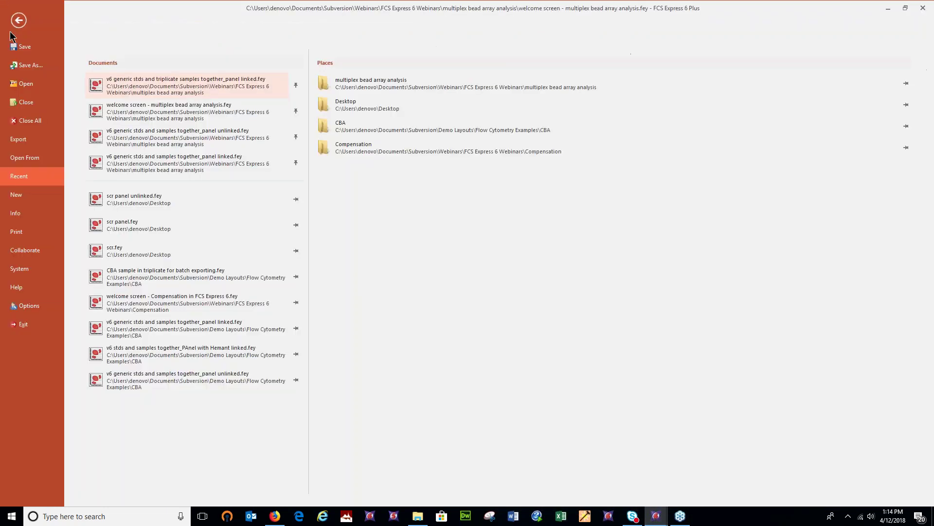
left_click(27, 195)
left_click(106, 85)
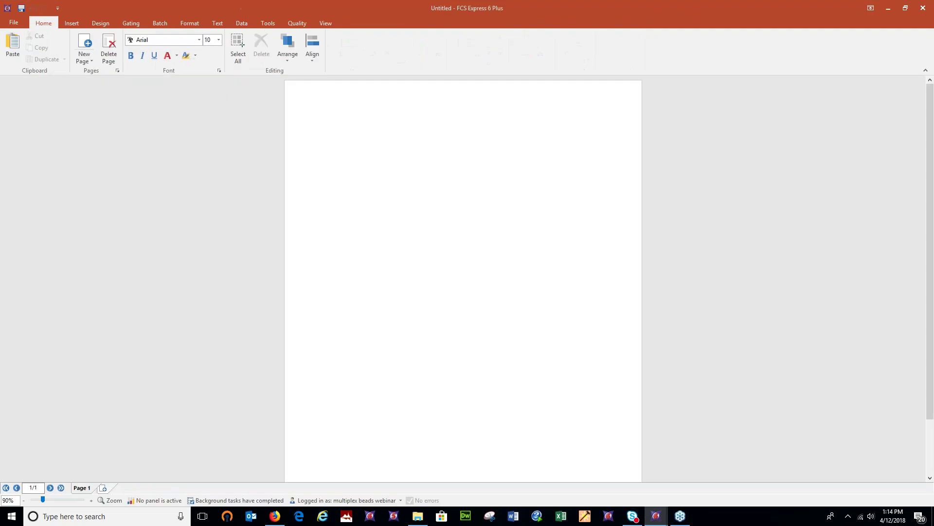
left_click(240, 25)
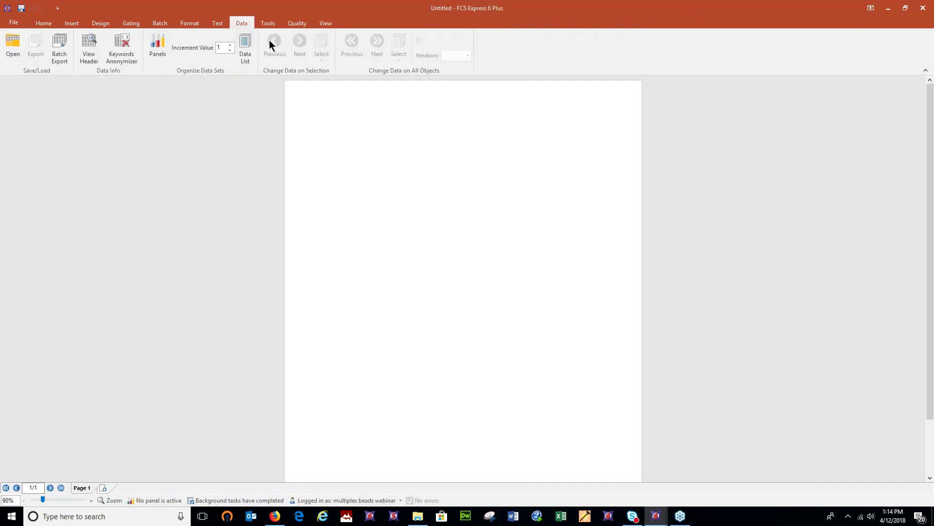
left_click(248, 46)
left_click_drag(490, 186, 452, 285)
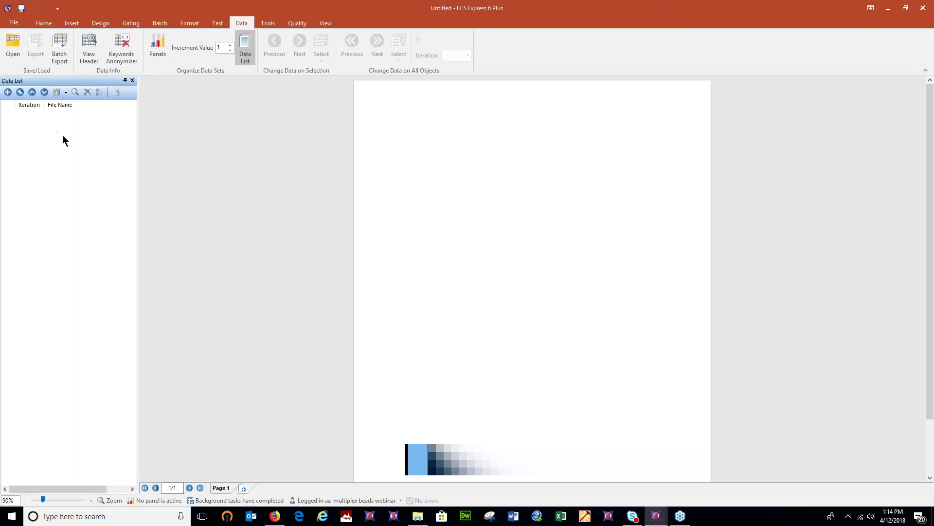
Add all the standards files, 1to2.144 through neg.143, from the standards folder to the Data List
left_click(8, 92)
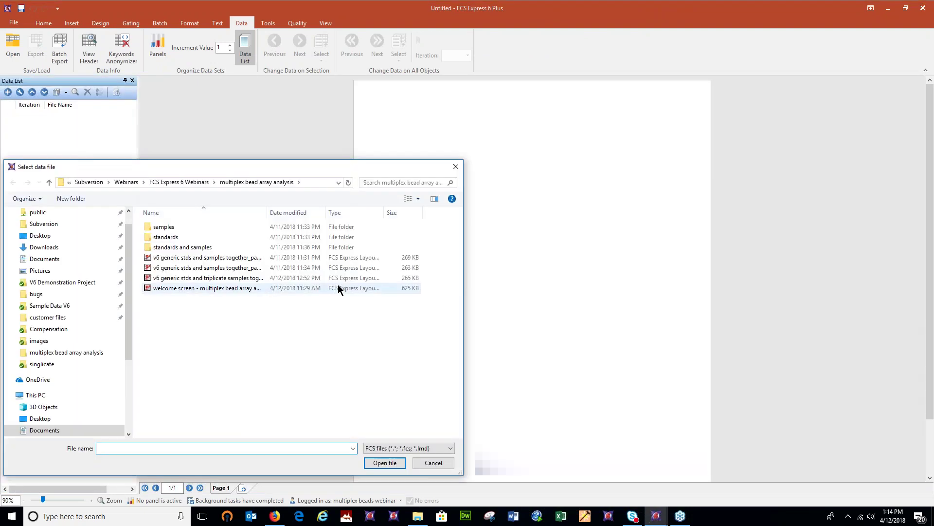
double_click(196, 240)
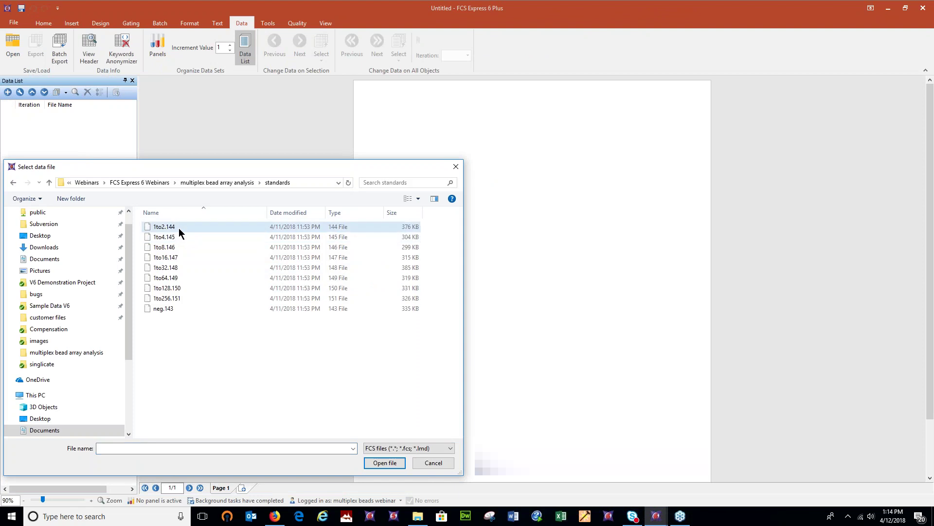
left_click(178, 227)
left_click(166, 308, "shift")
left_click(378, 460)
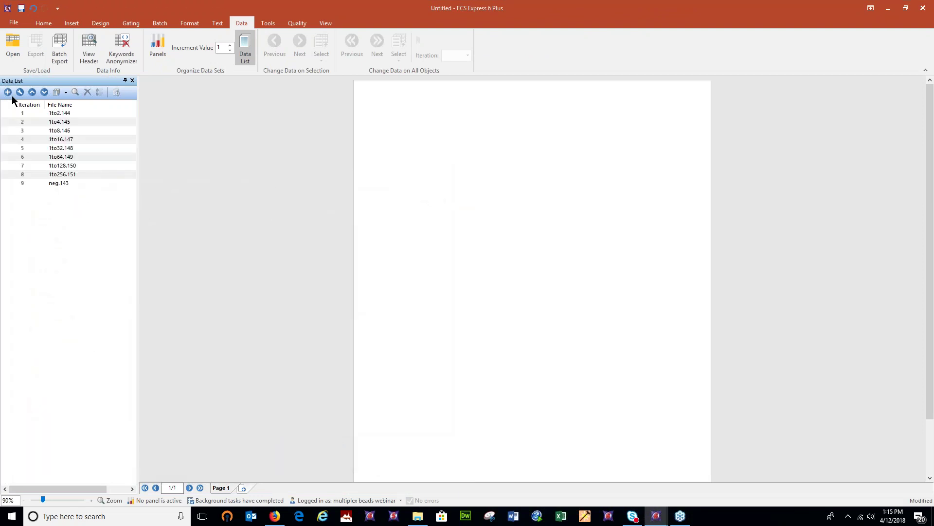
Add the 24hrs Sample A through 48hrs Sample I files from the samples\singlicate folder to the Data List
left_click(8, 92)
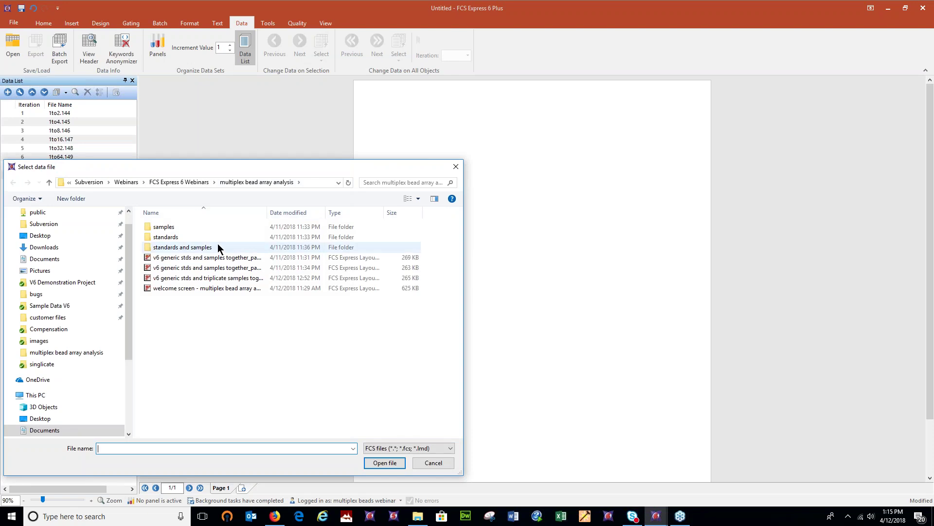
double_click(192, 226)
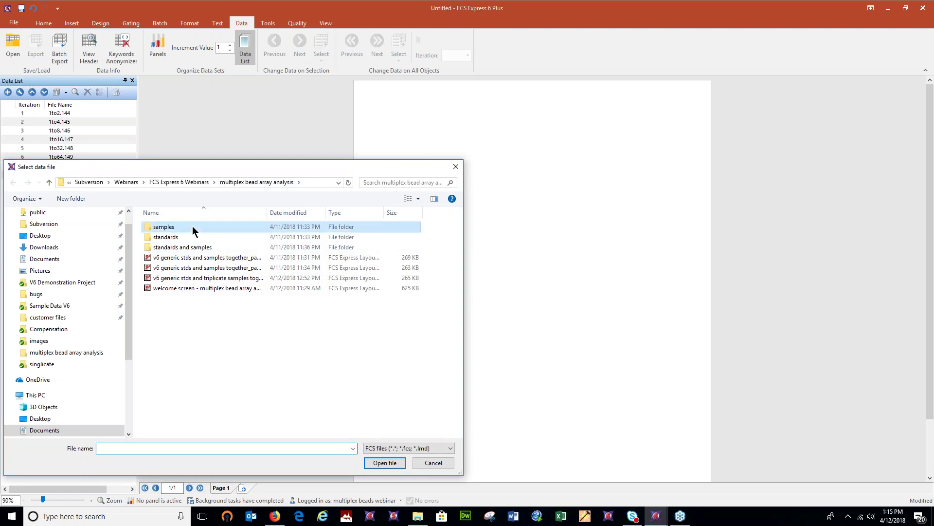
double_click(192, 226)
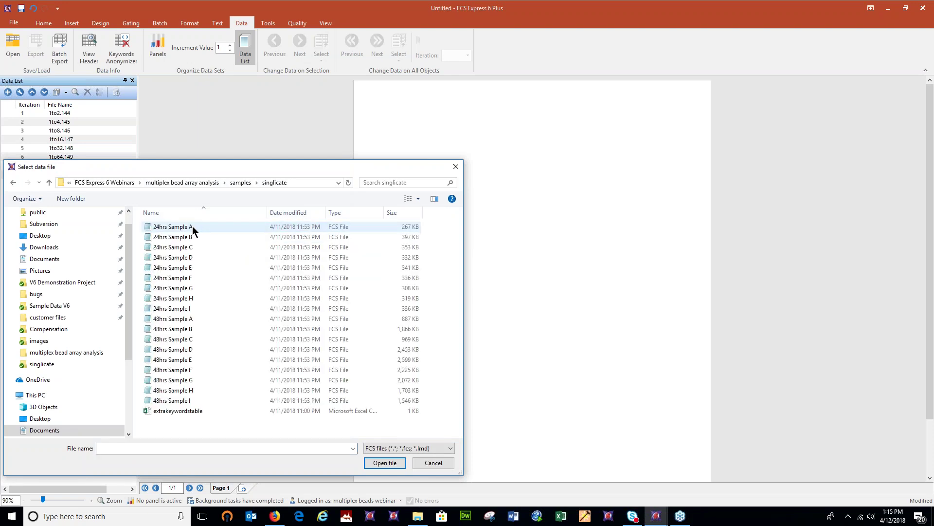
left_click(192, 225)
left_click(183, 400, "shift")
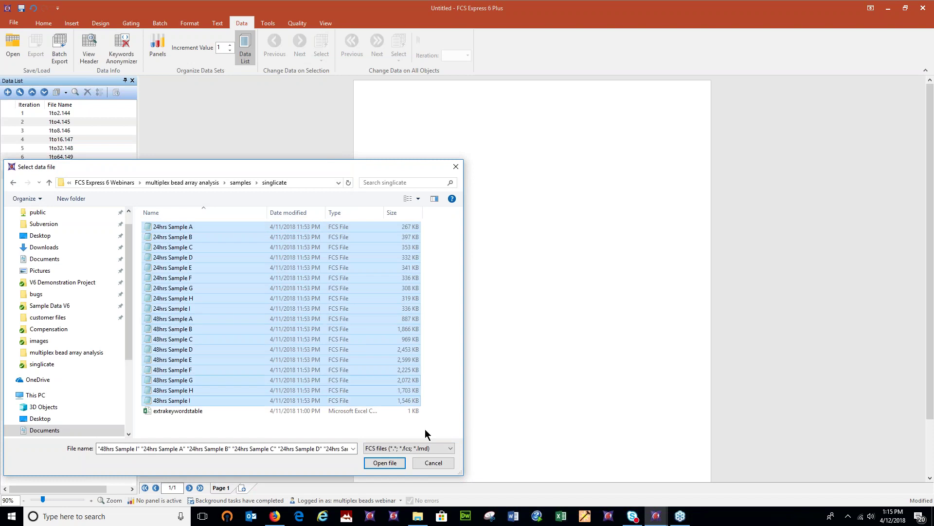
left_click_drag(186, 228, 188, 299)
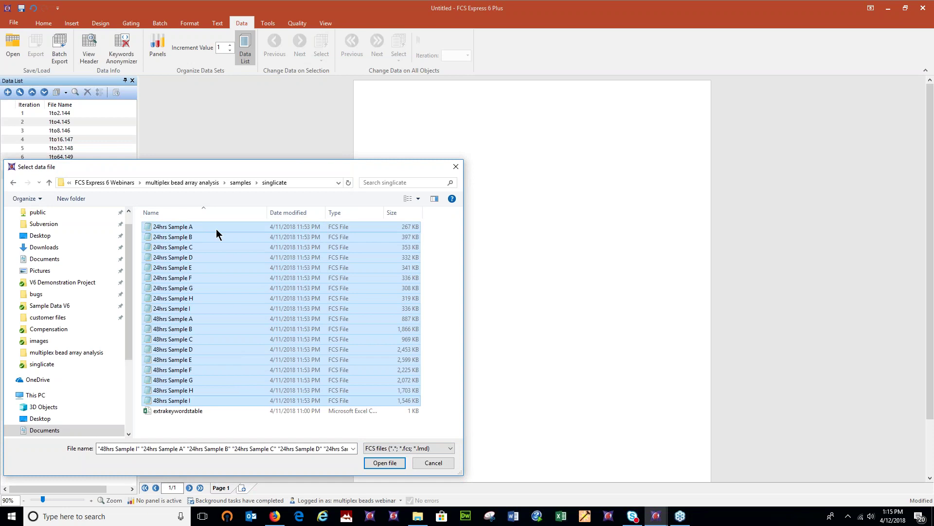
left_click(380, 465)
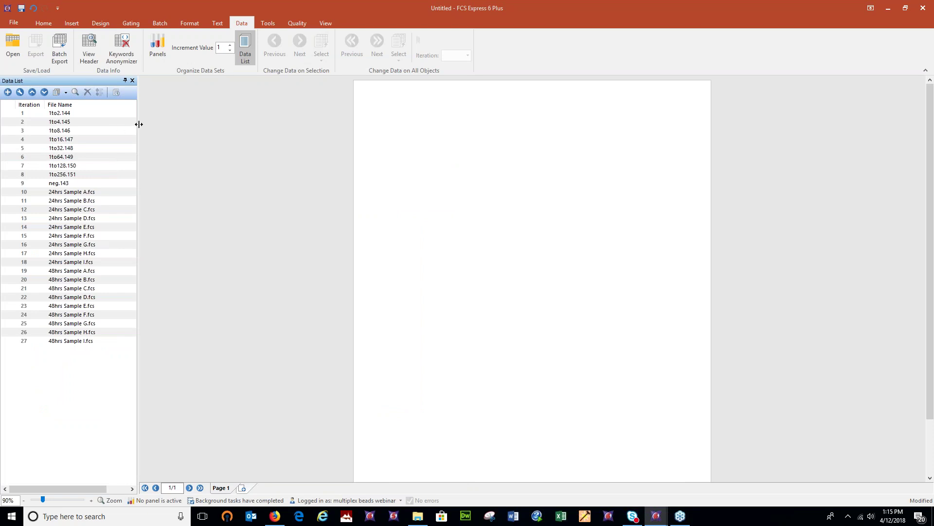
Insert a Density plot of the 1to2.144 file and place it near the page's upper-left corner
left_click(57, 114)
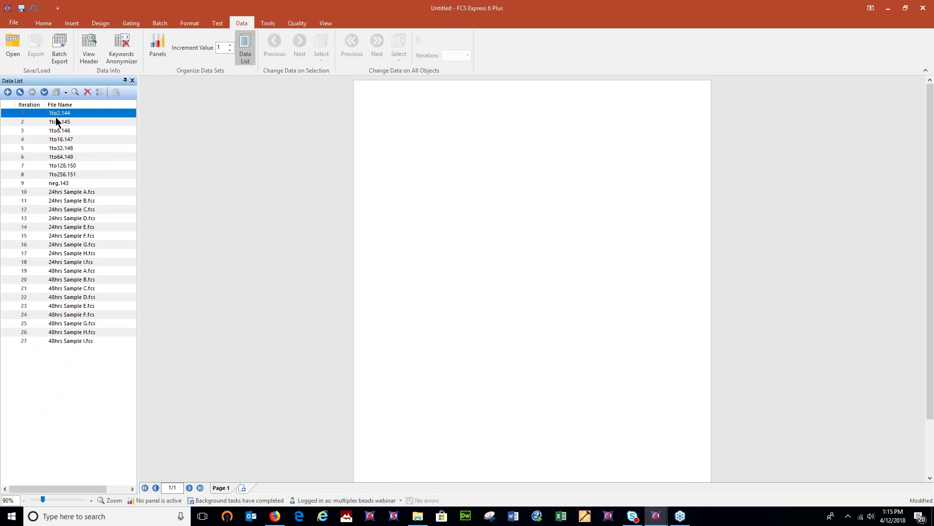
left_click_drag(51, 113, 377, 106)
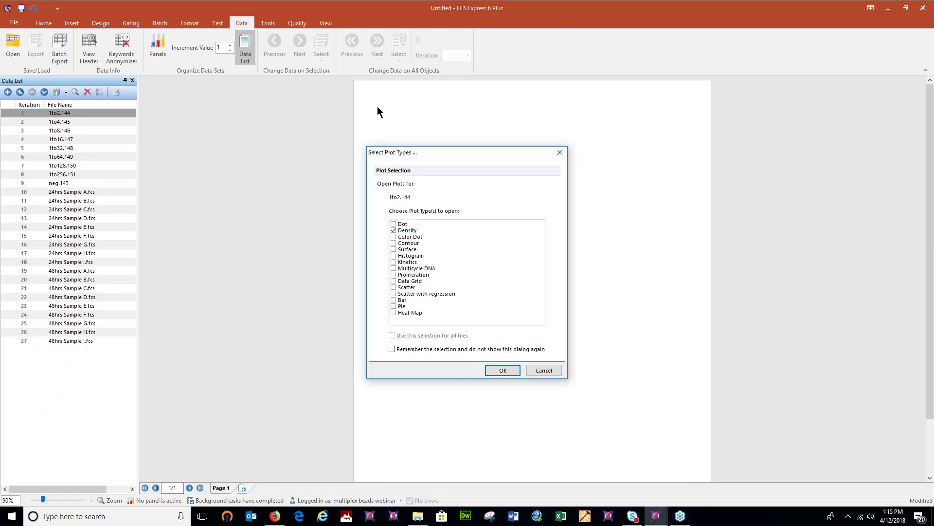
left_click(503, 371)
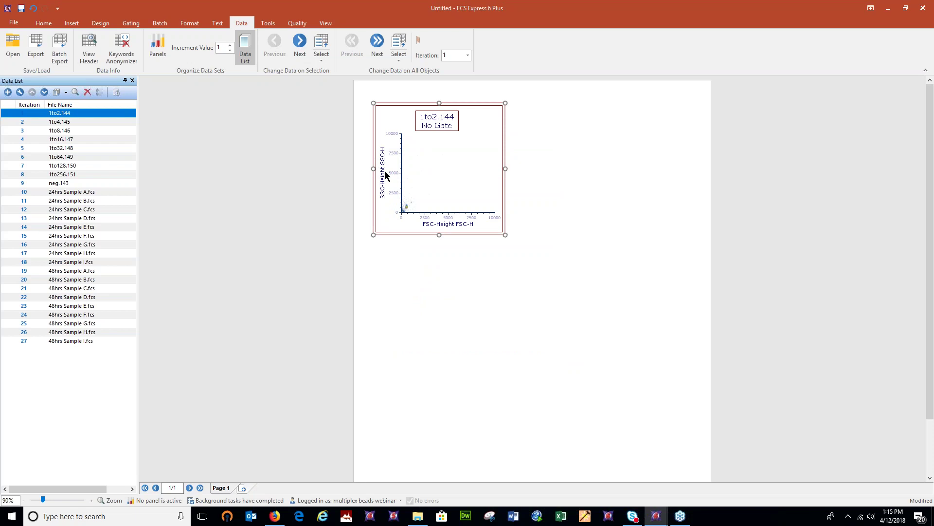
left_click_drag(384, 103, 369, 98)
Set both the Y and X axes of the 1to2.144 density plot to Log scale
right_click(416, 158)
left_click(436, 166)
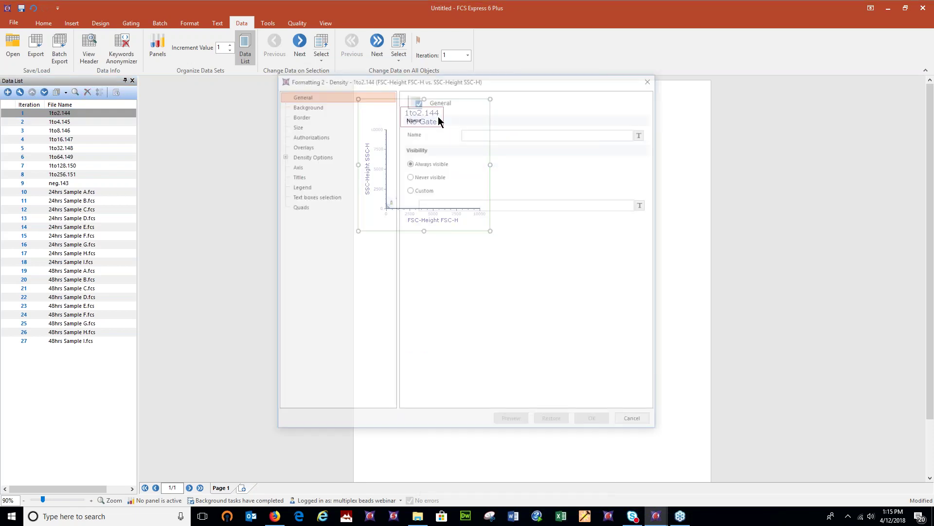
left_click_drag(422, 50, 179, 86)
left_click(69, 183)
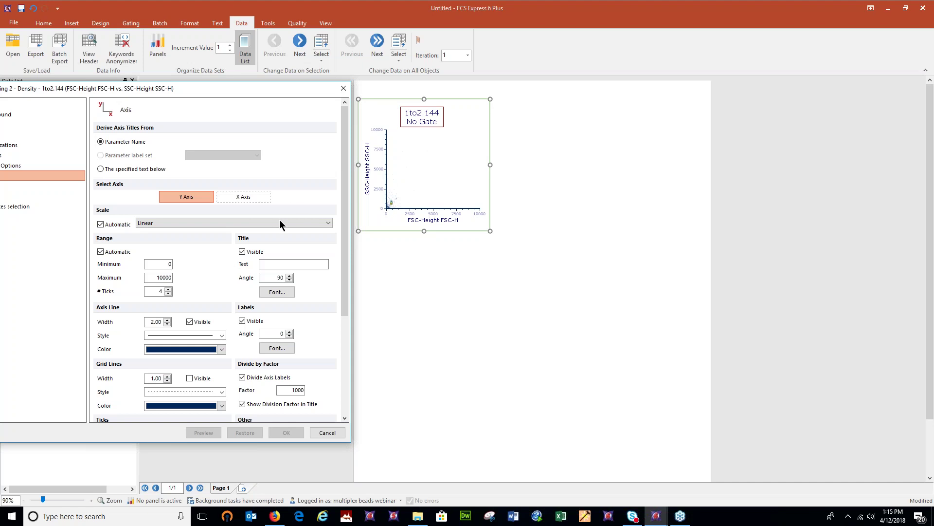
left_click(226, 222)
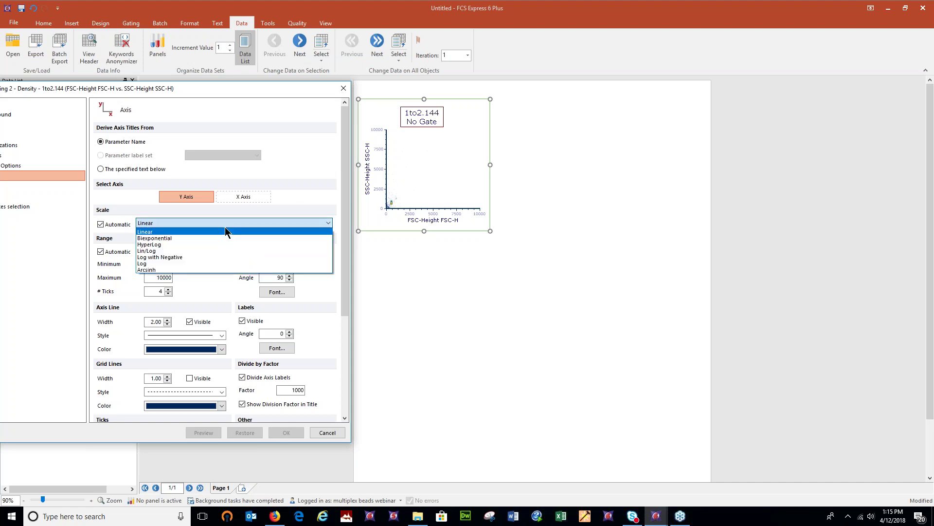
left_click(216, 265)
left_click_drag(179, 89, 222, 87)
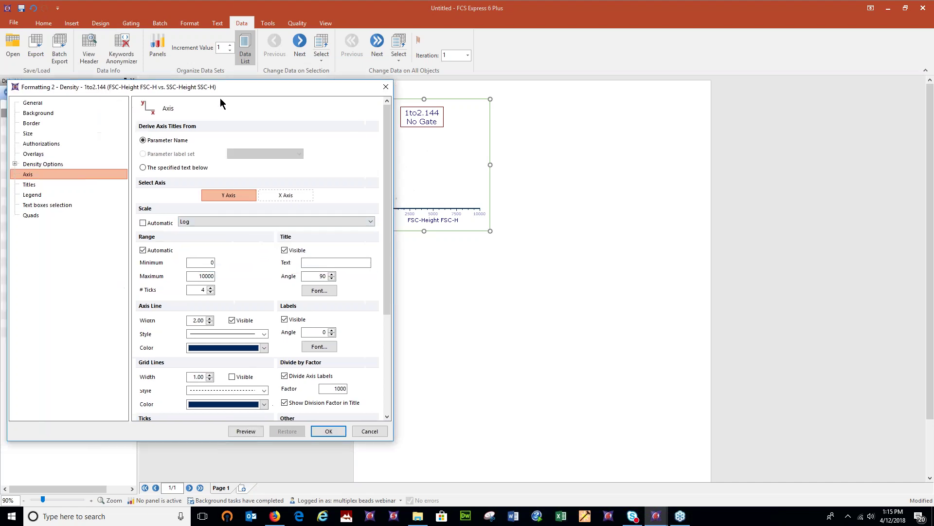
left_click(287, 196)
left_click(268, 222)
left_click(244, 261)
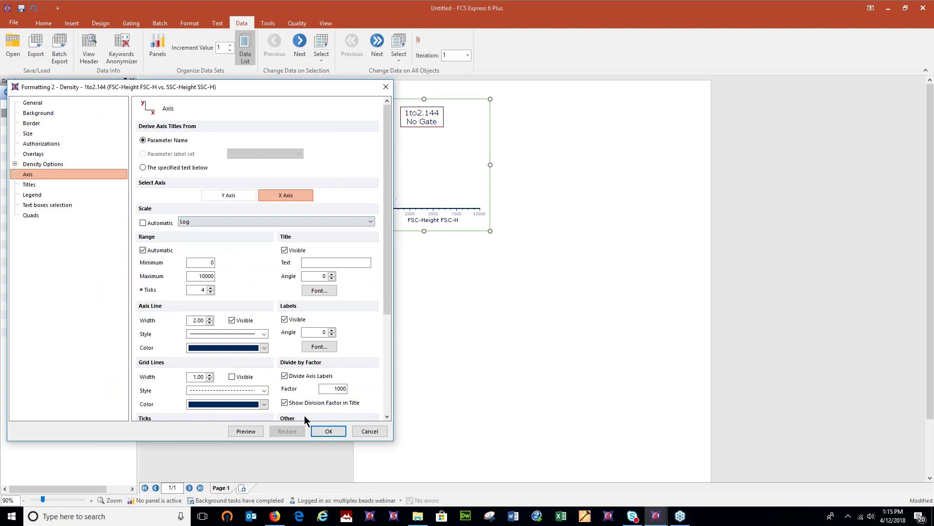
left_click(328, 431)
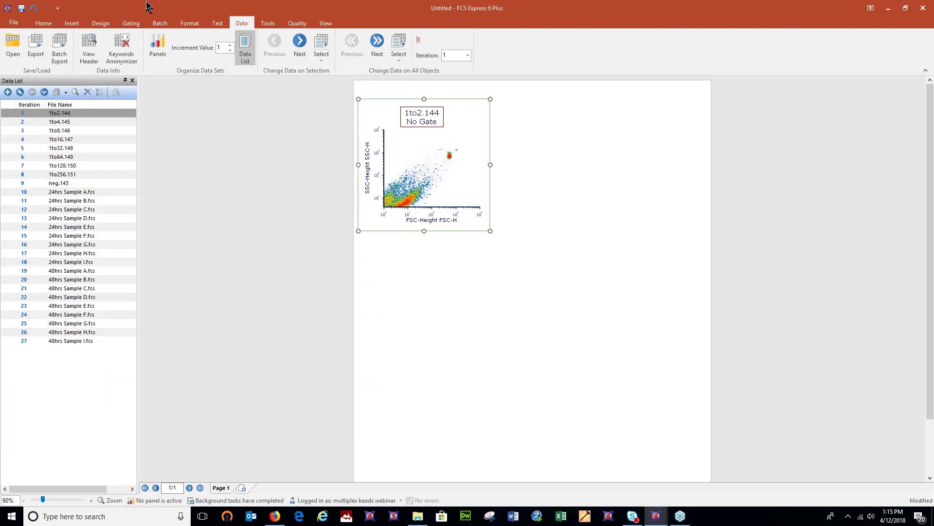
Create a black rectangle gate named beads around the compact high-scatter population, and place a second density plot gated on beads beside the first
left_click(123, 22)
left_click(95, 45)
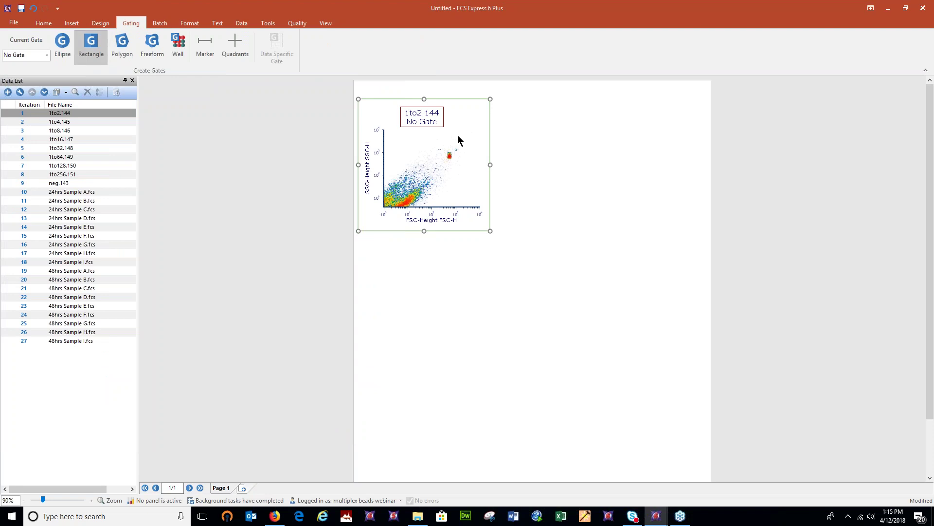
left_click(92, 501)
left_click(92, 500)
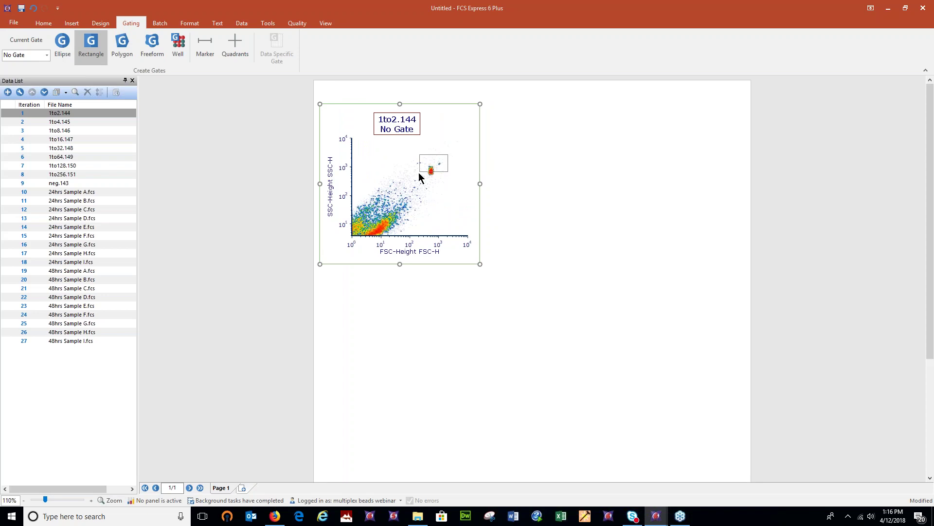
left_click_drag(422, 182, 422, 182)
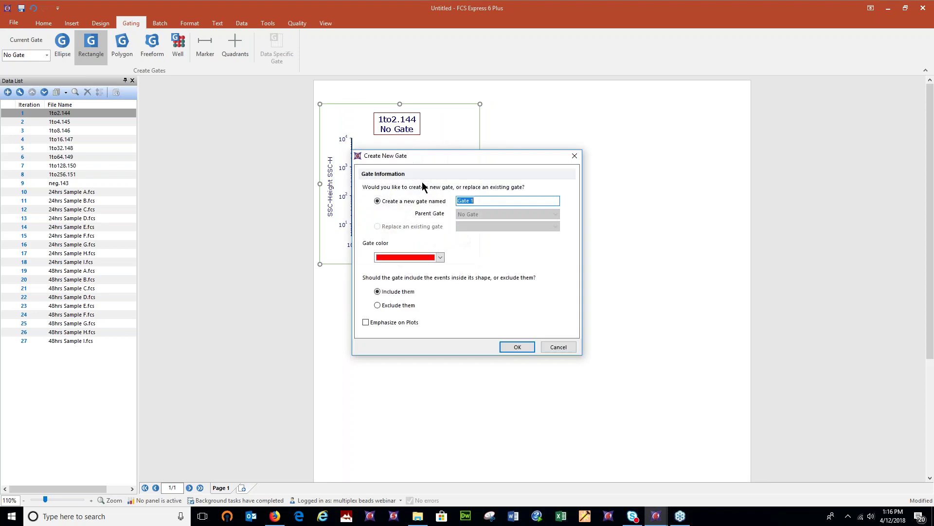
type("beads")
left_click(440, 257)
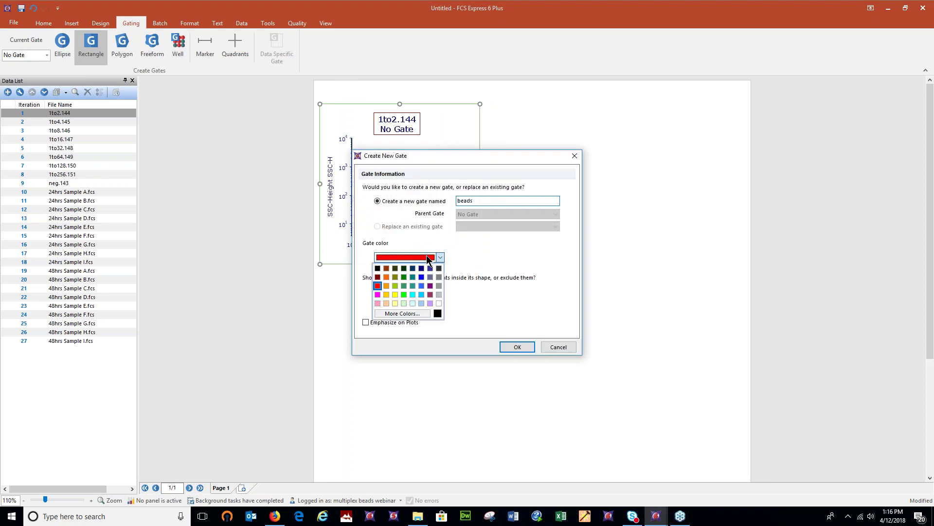
left_click(378, 268)
left_click(515, 347)
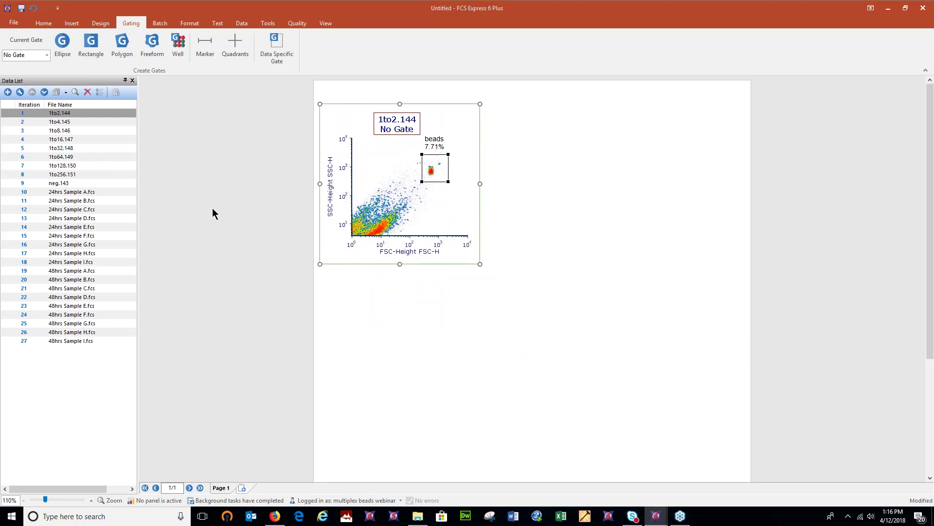
left_click_drag(448, 181, 524, 104)
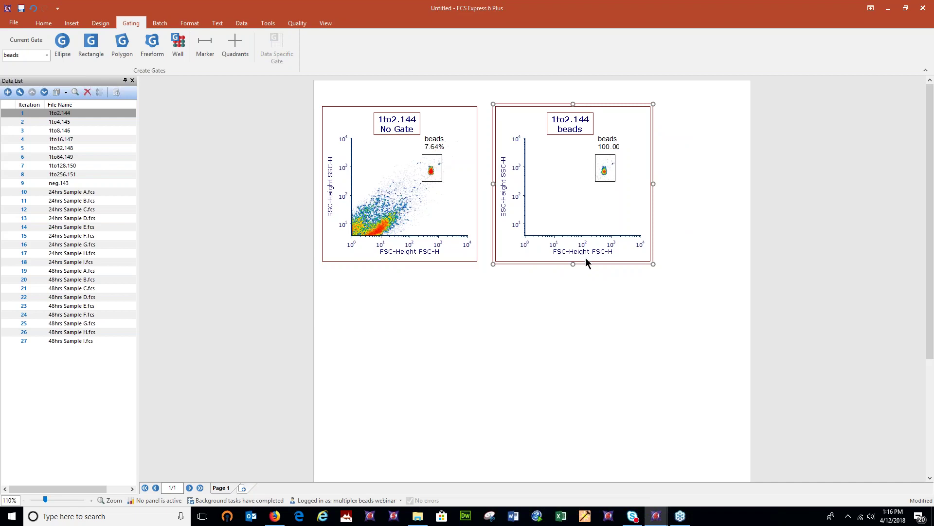
Switch to the finished v6 generic stds and triplicate samples together_panel linked layout and show it in One Page view
mouse_move(655, 516)
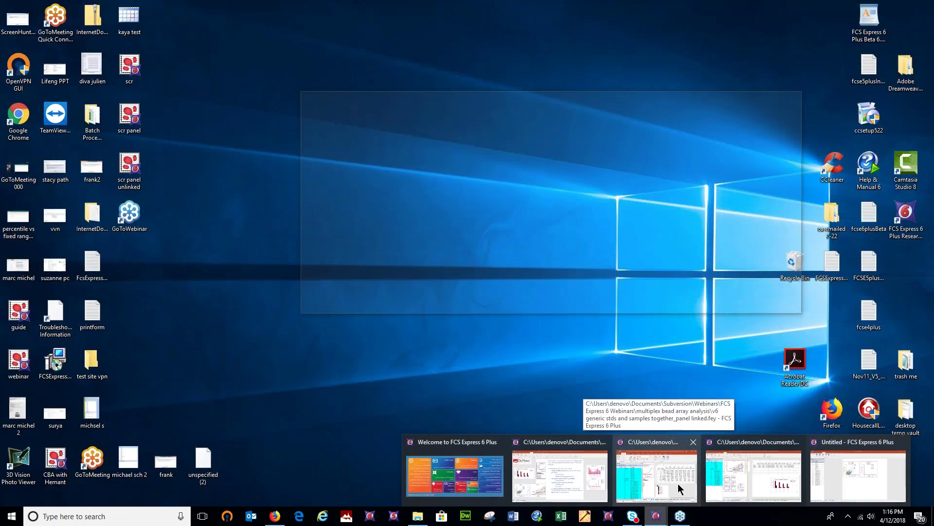
left_click(679, 482)
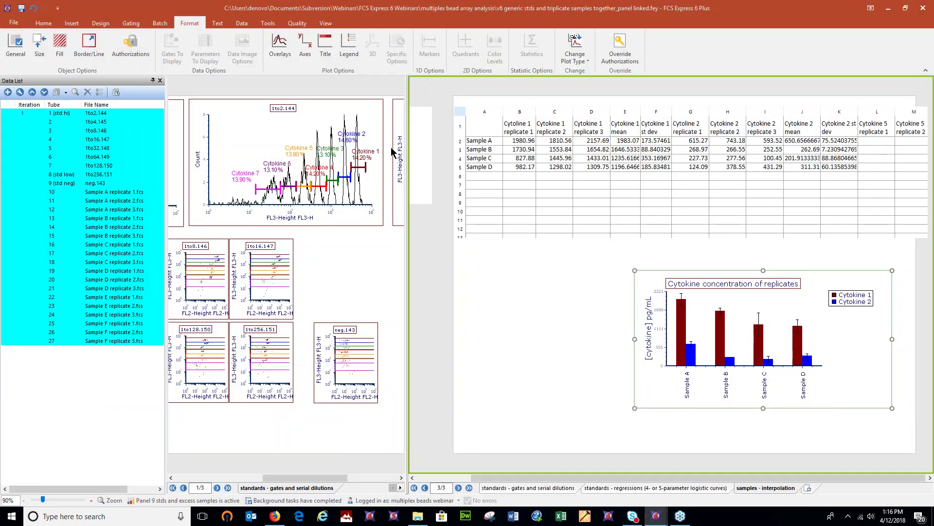
left_click(325, 23)
left_click(185, 49)
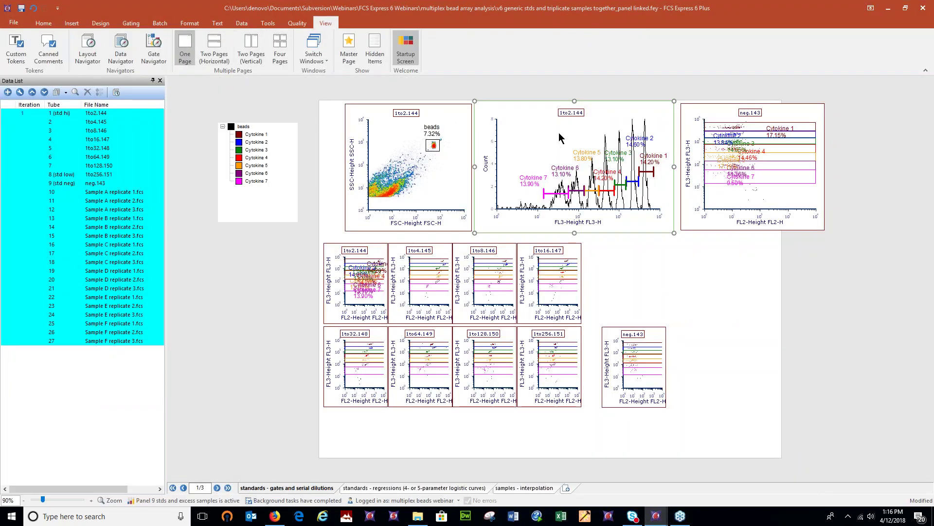
Extend the Cytokine 7 marker on the 1to2.144 histogram to examine its linked gate on the neg.143 plot, and return to the untitled layout
right_click(560, 137)
left_click(789, 294)
mouse_move(649, 175)
left_mouse_down()
mouse_move(606, 173)
mouse_move(638, 174)
left_mouse_up()
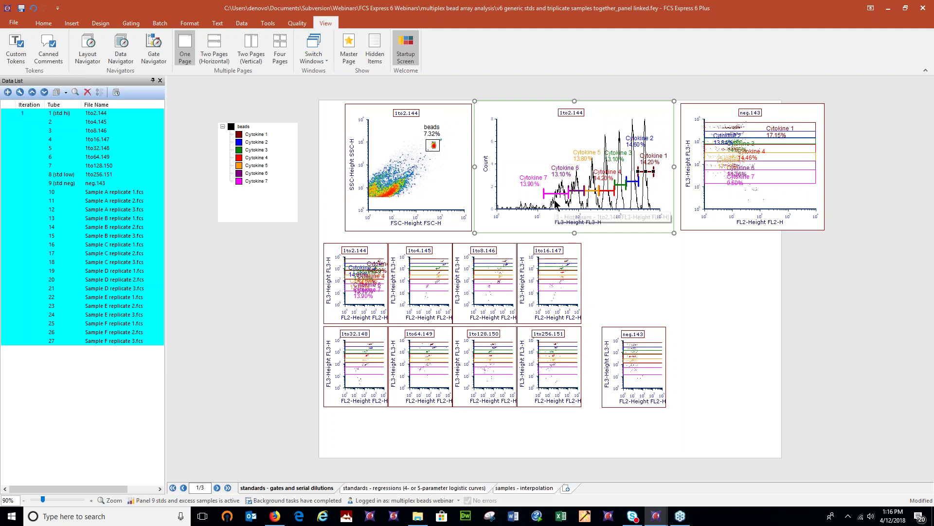
left_click(557, 193)
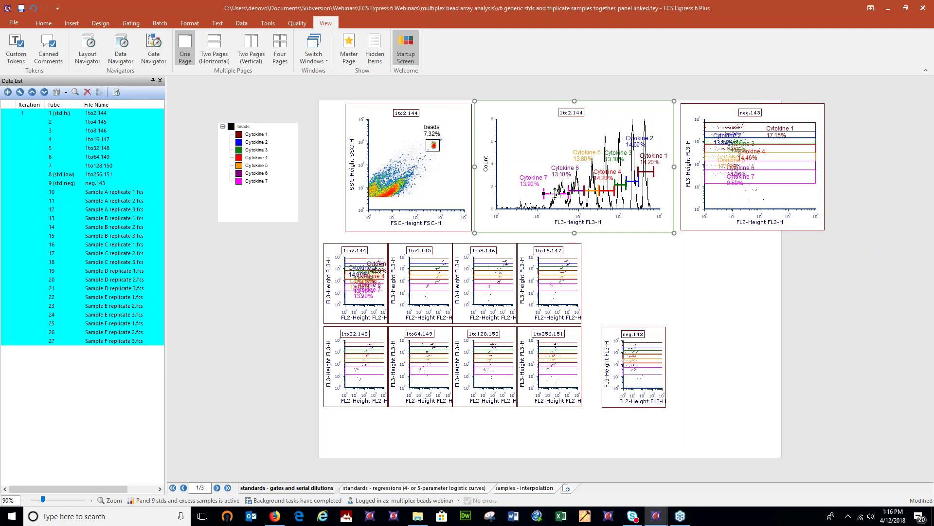
left_click(764, 176)
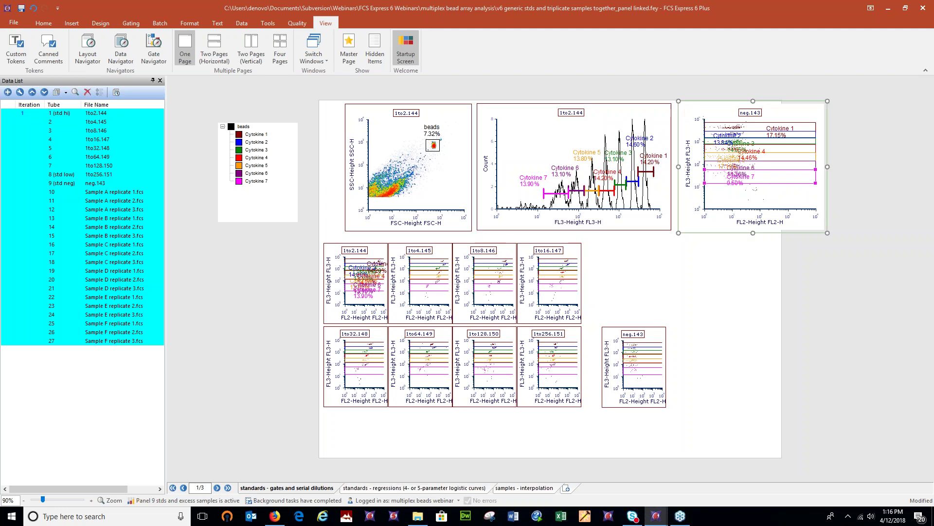
left_click(560, 193)
left_click_drag(560, 194, 575, 210)
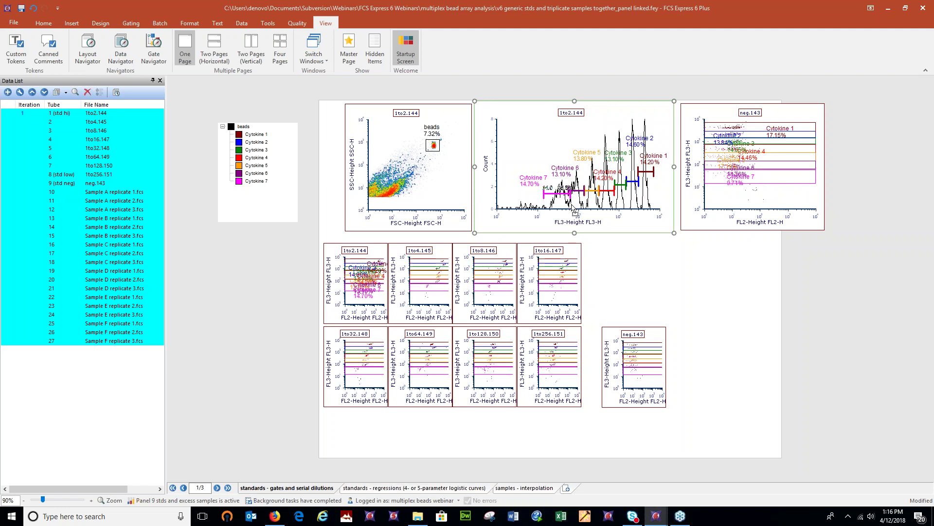
left_click(888, 8)
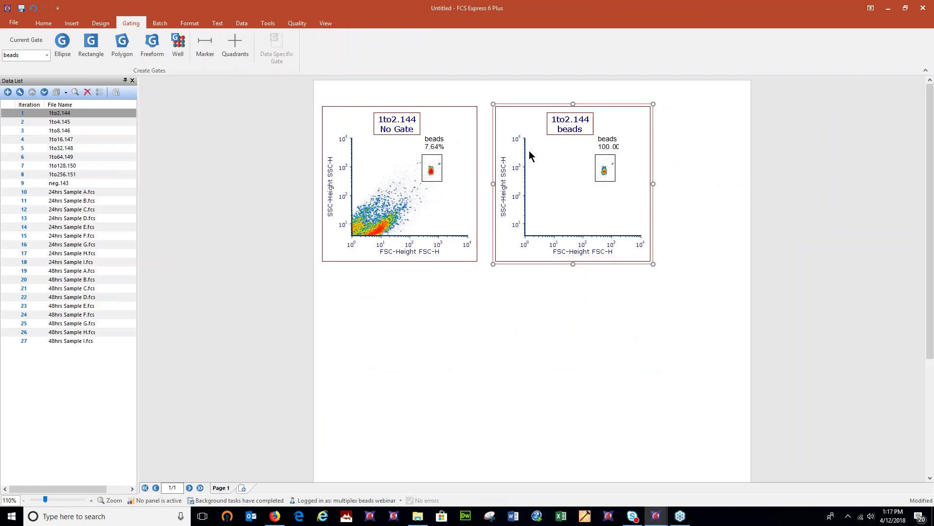
Change the beads-gated plot's Y parameter to FL3-Height and its X parameter to FL2-Height
left_click(503, 171)
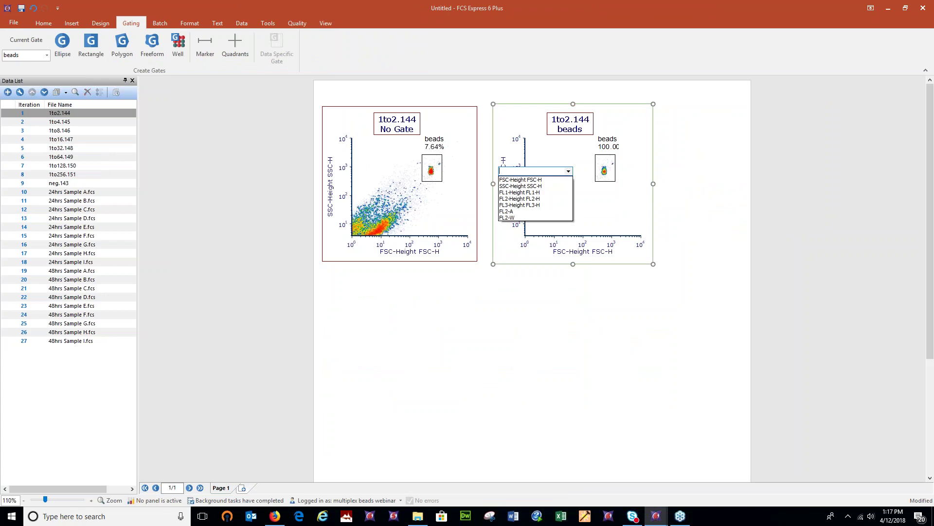
left_click(544, 205)
left_click(594, 252)
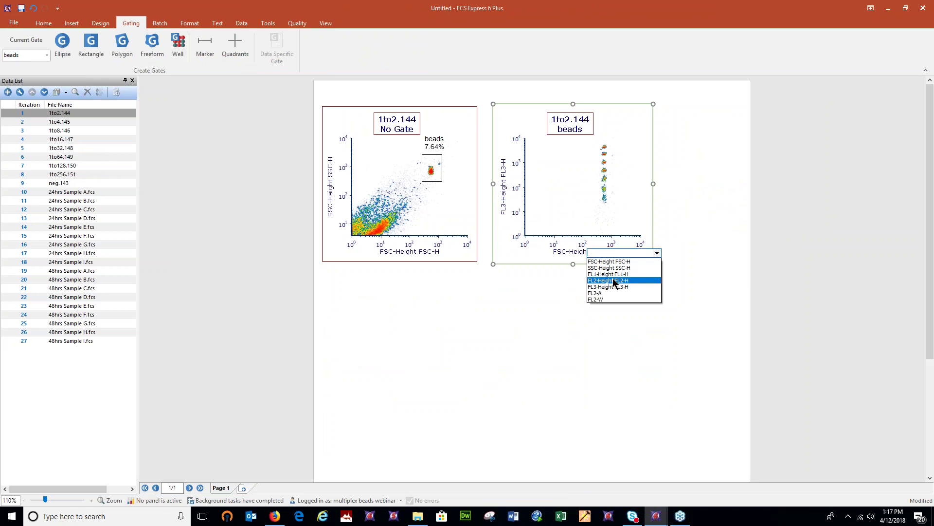
left_click(614, 282)
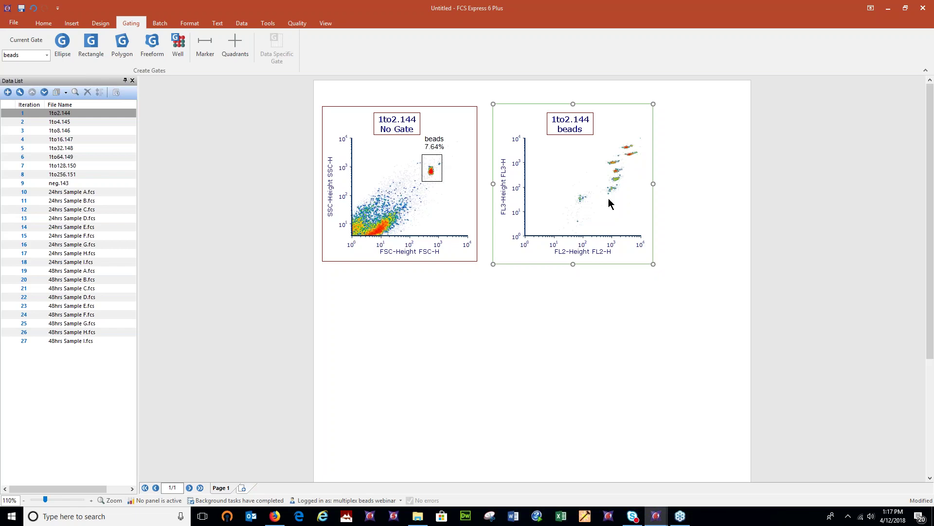
Create a red marker gate named Cytokine 1, with beads as parent, across the highest FL3 population of the beads-gated plot
right_click(548, 147)
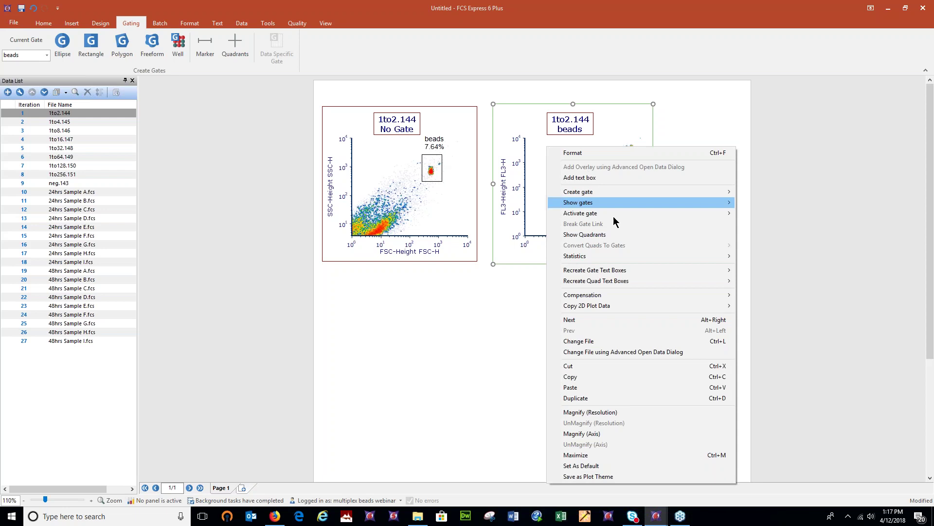
mouse_move(614, 191)
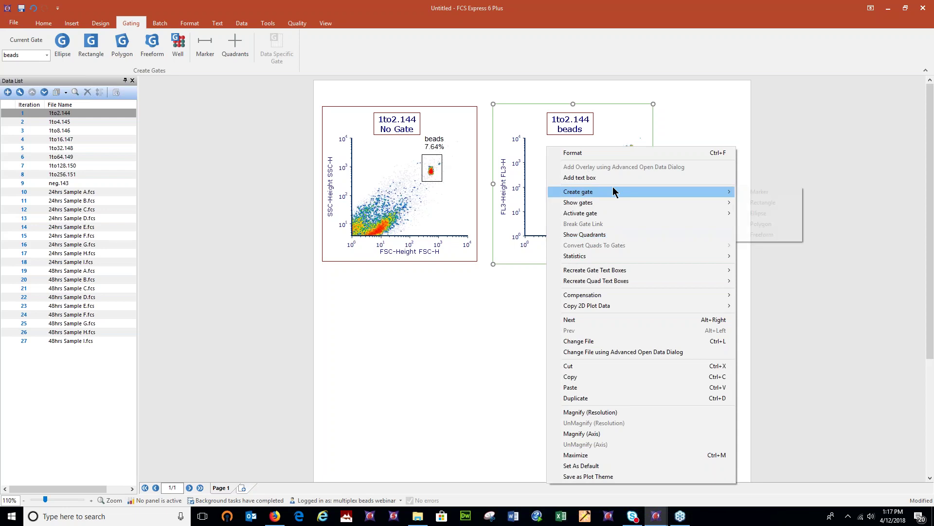
left_click(755, 192)
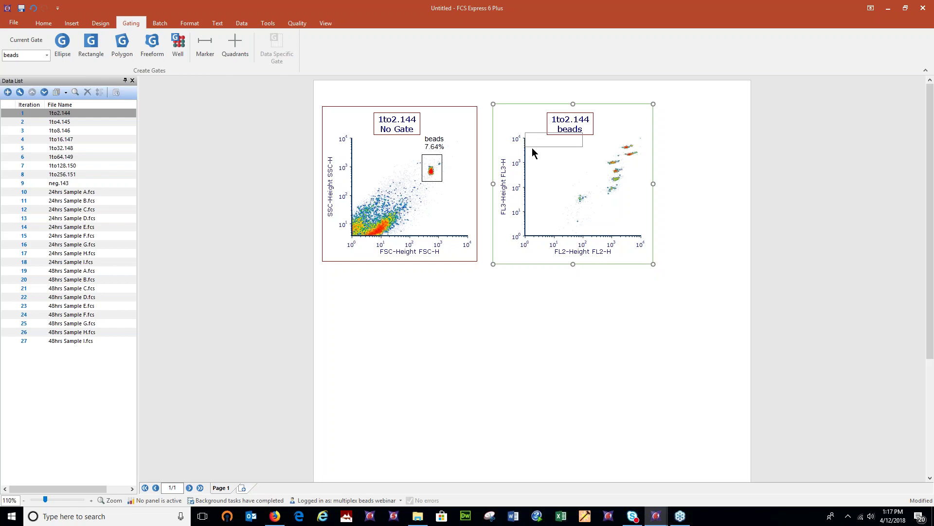
left_click(532, 155)
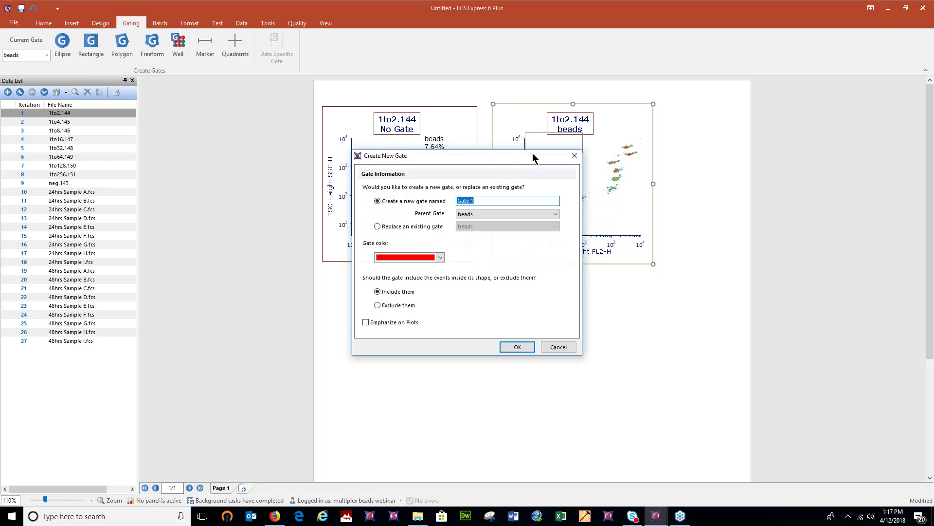
type("Cytokine 1")
left_click(513, 348)
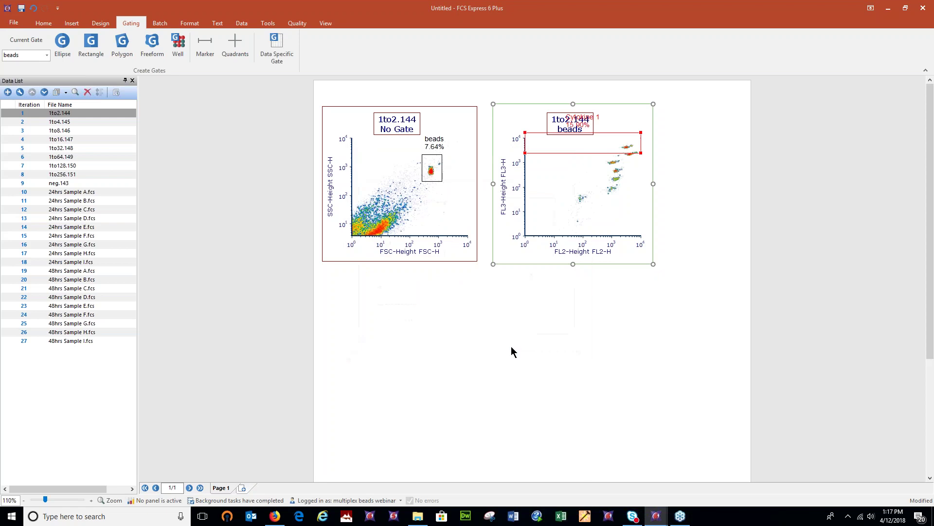
Maximize the beads-gated plot and tighten the Cytokine 1 gate's upper and lower edges around the highest FL3 population
right_click(563, 240)
left_click(624, 476)
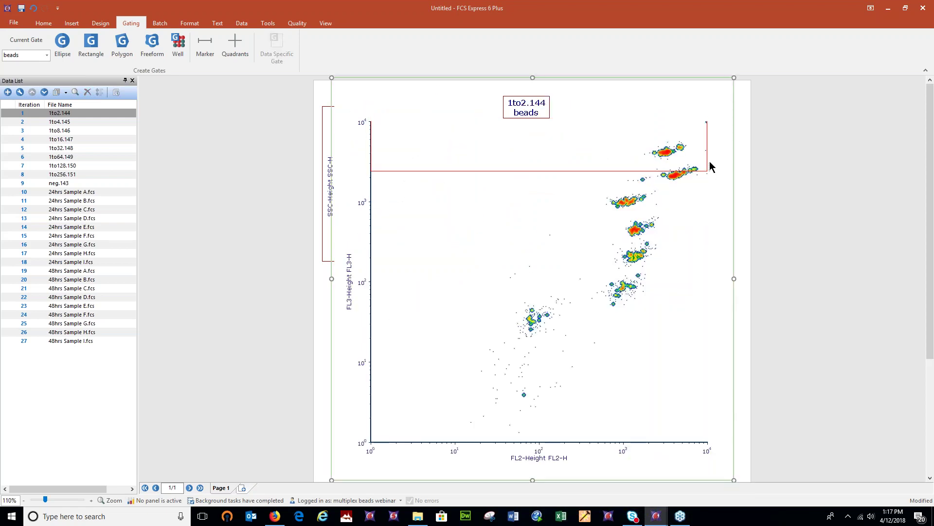
left_click_drag(707, 104, 707, 129)
left_click_drag(708, 171, 707, 160)
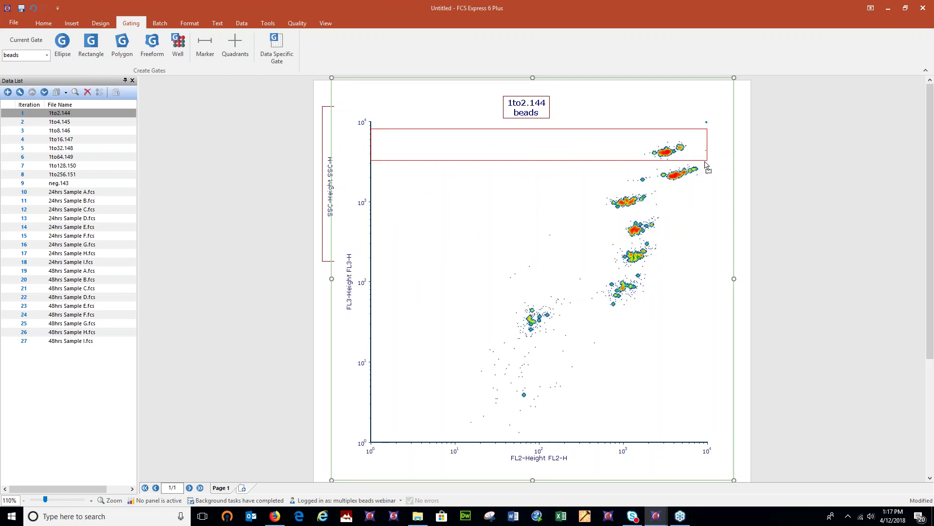
Create a blue marker gate named Cytokine 2, with beads as parent, across the second-highest FL3 population
right_click(559, 186)
mouse_move(591, 214)
left_click(754, 214)
left_click_drag(375, 164, 380, 194)
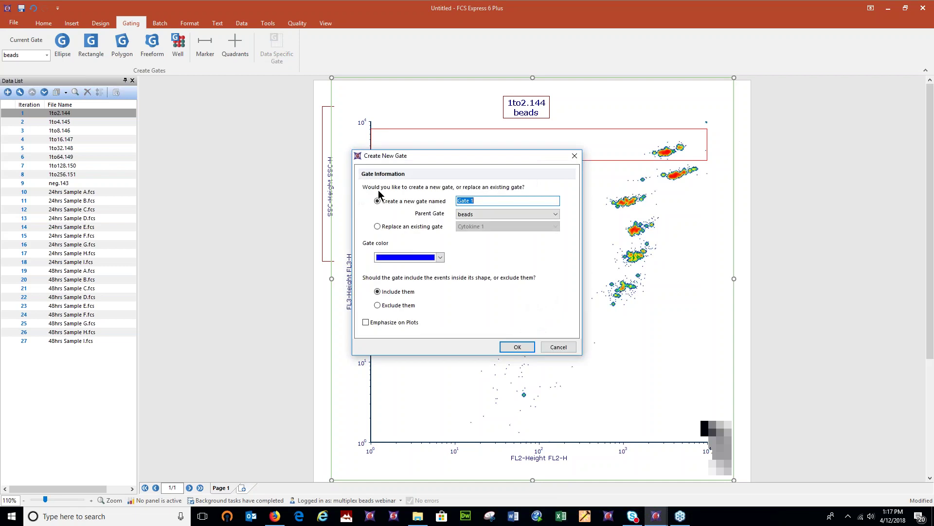
type("Cytokin")
key("Return")
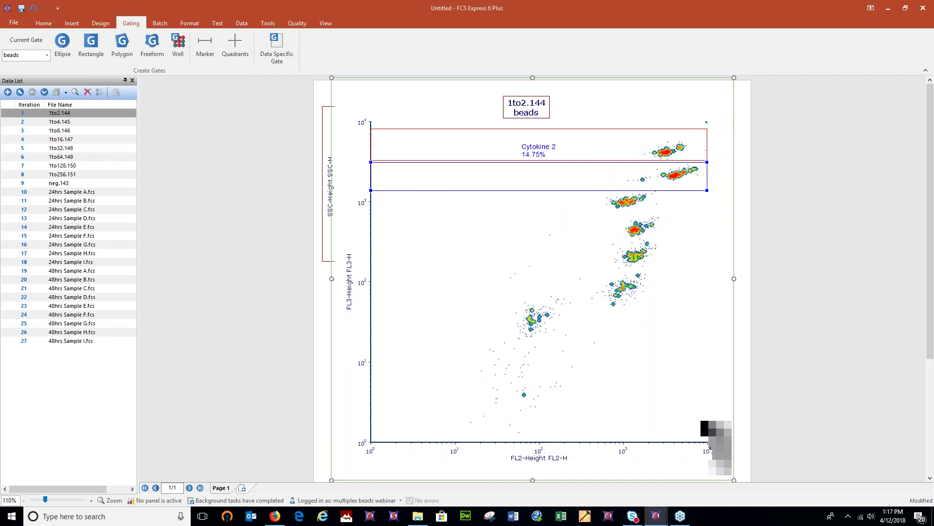
Create a green marker gate named Cytokine 4, with beads as parent, across the fourth-highest FL3 population, and restore the plot's normal size
right_click(444, 201)
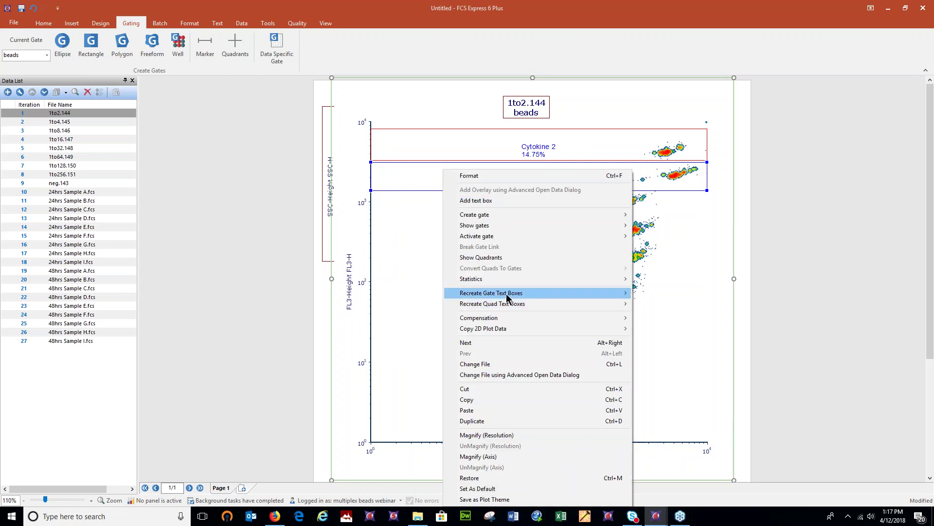
mouse_move(521, 214)
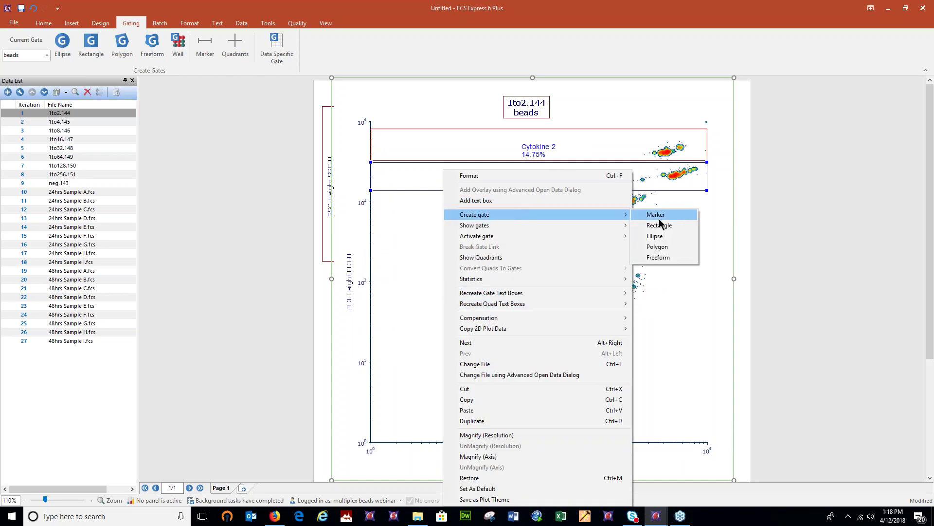
left_click(660, 218)
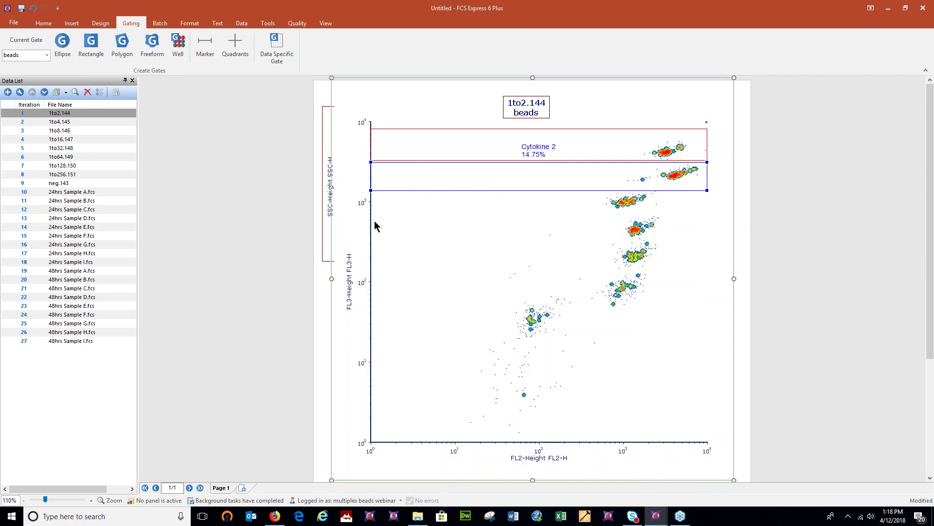
left_click_drag(372, 217, 396, 244)
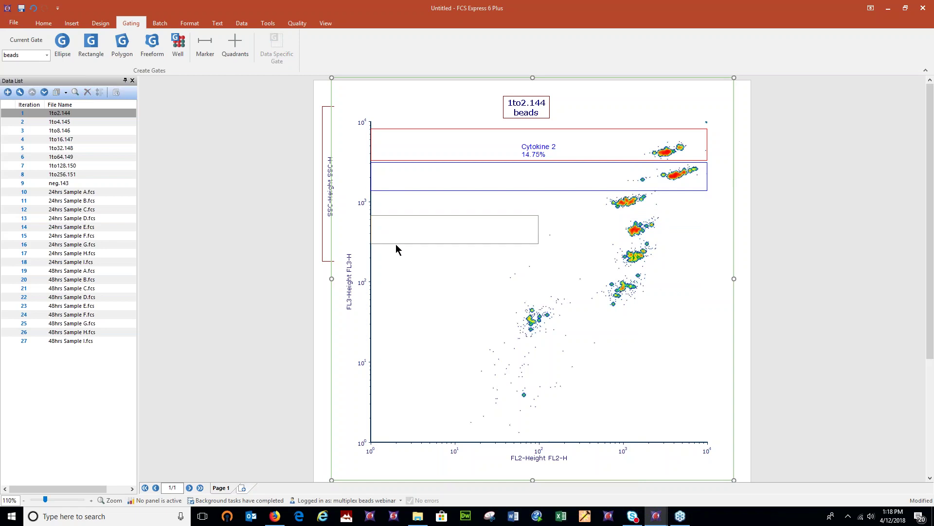
type("Cytokine 4")
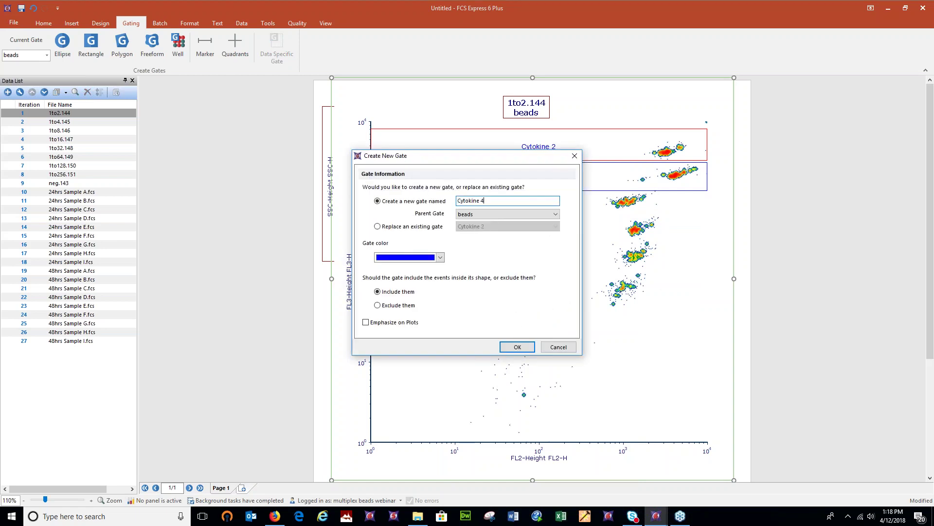
left_click(439, 258)
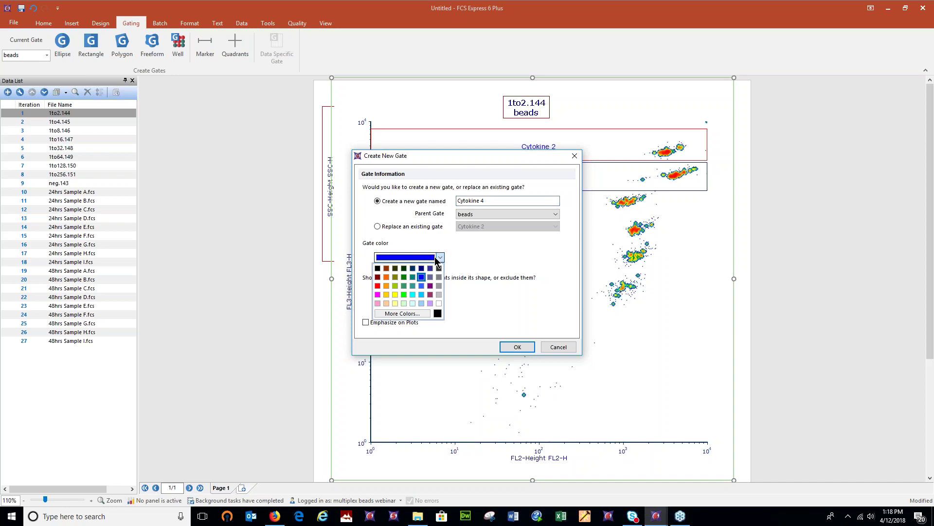
left_click(404, 277)
left_click(517, 347)
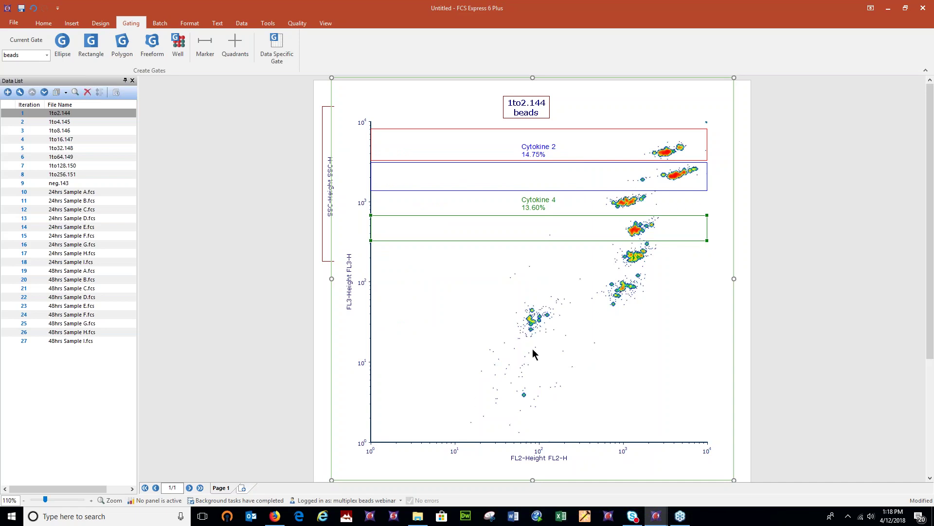
right_click(574, 292)
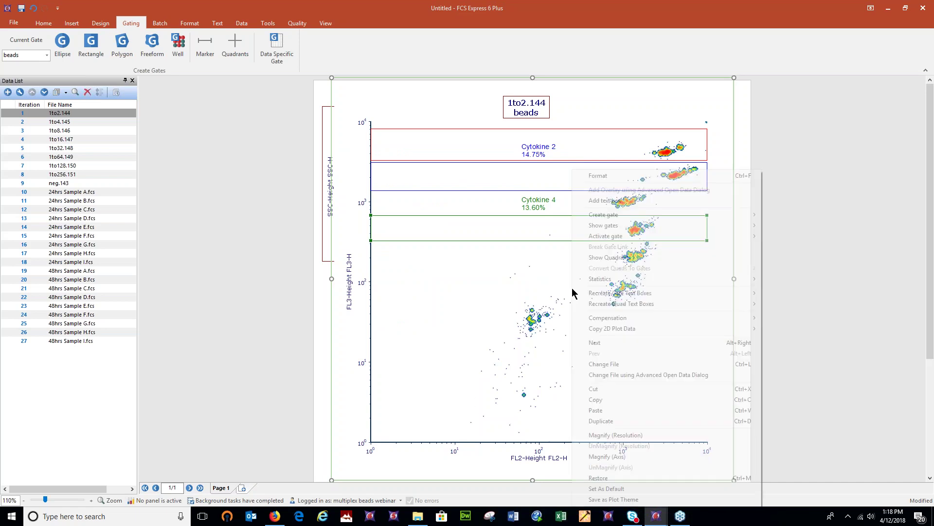
left_click(667, 478)
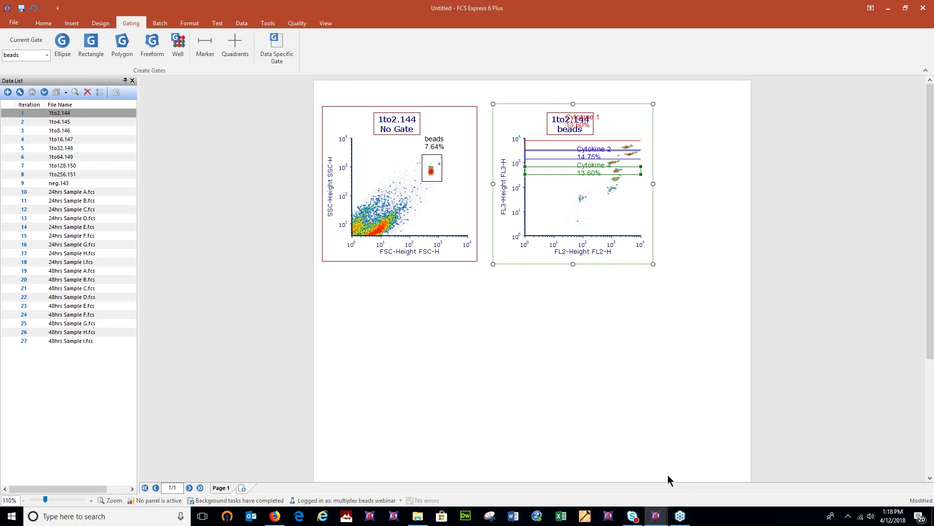
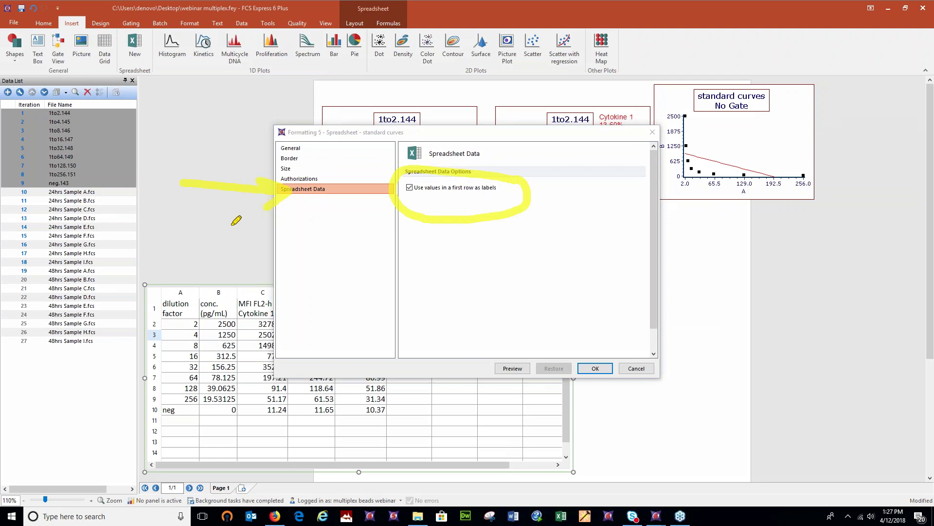
Apply first-row labels to the spreadsheet data and plot conc. (pg/mL) on X against MFI FL2-h Cytokine 1 on Y in the standard curves plot
key("Escape")
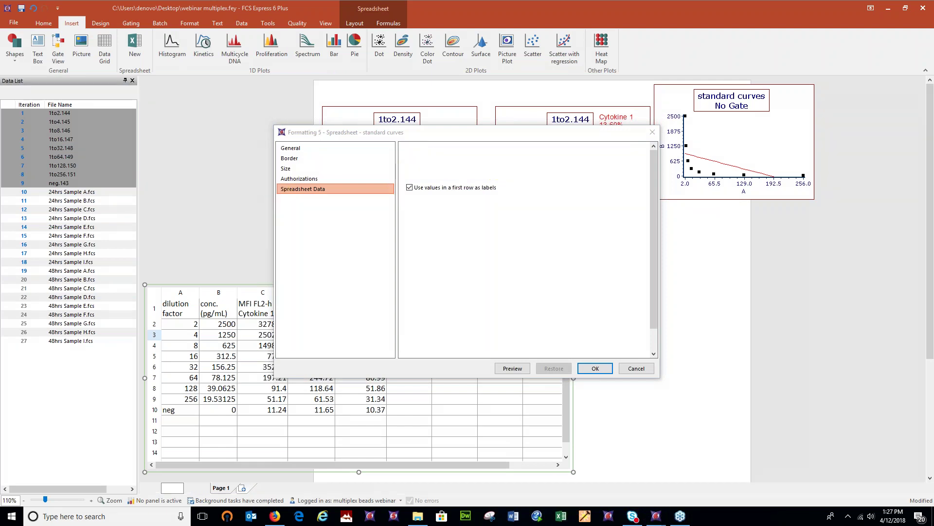
left_click(595, 368)
left_click(744, 195)
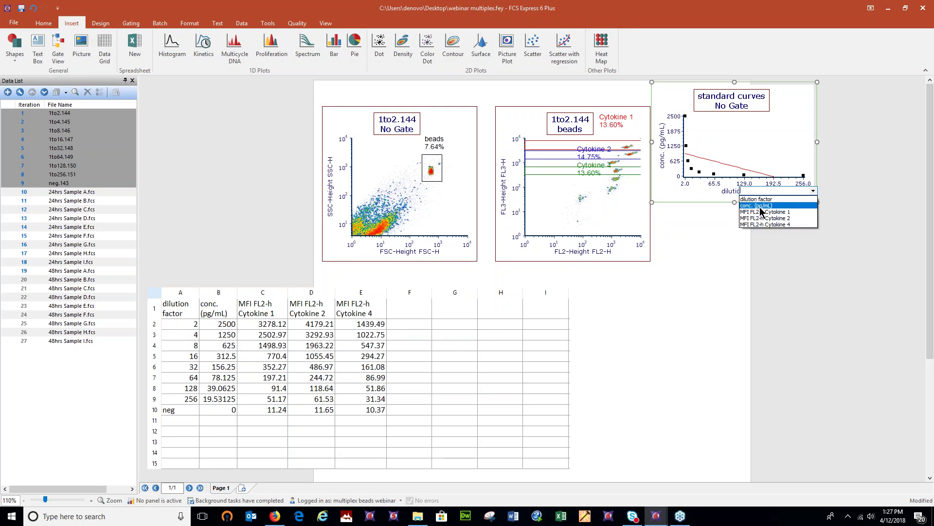
left_click(760, 205)
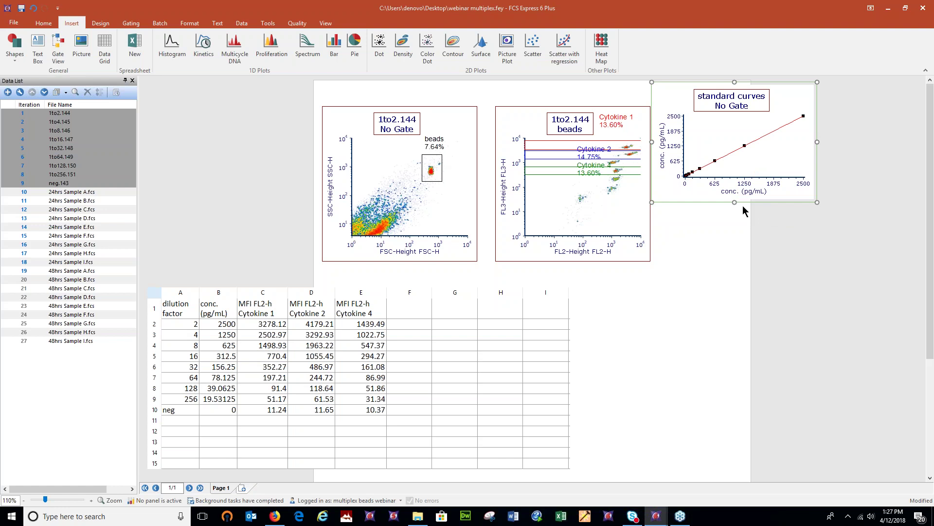
left_click(664, 141)
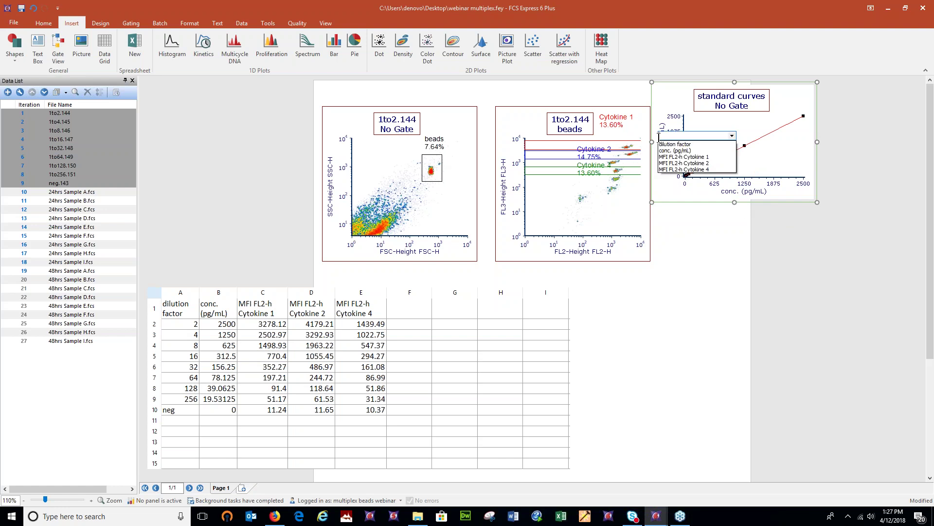
left_click(673, 156)
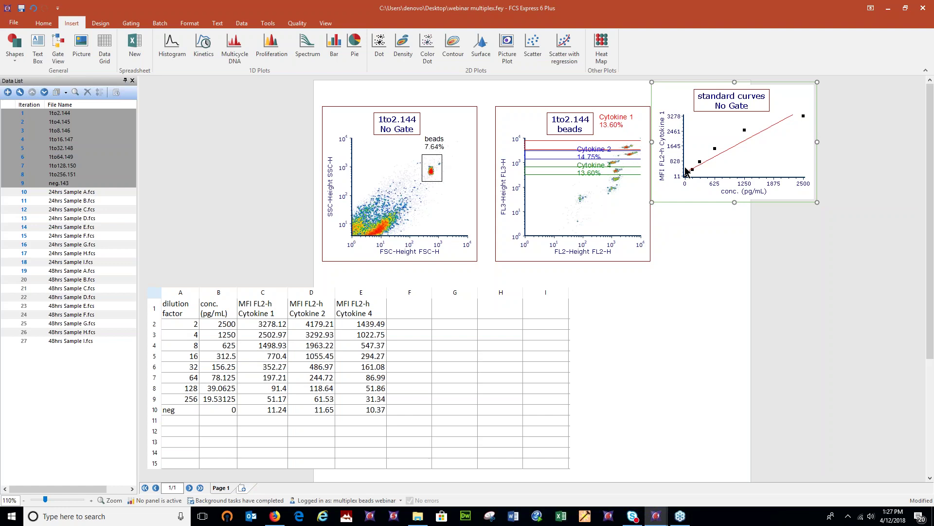
Set the X axis of the standard curves regression plot to a Log scale and preview it
right_click(774, 144)
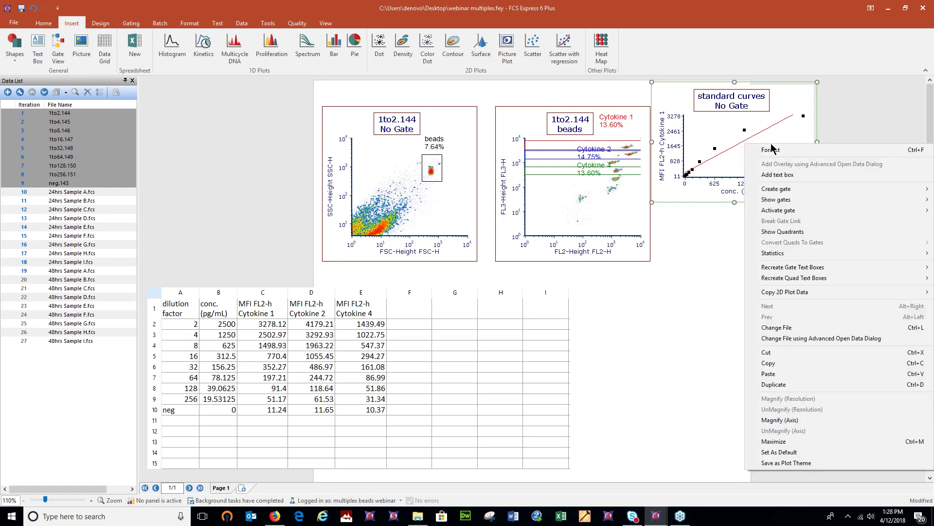
left_click(783, 149)
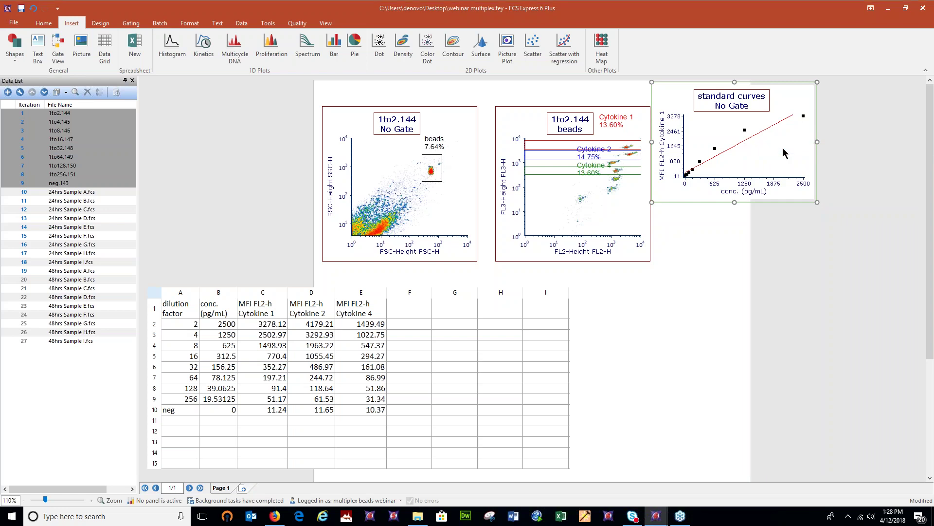
left_click_drag(616, 81, 593, 84)
left_click(621, 83)
right_click(668, 91)
left_click(700, 97)
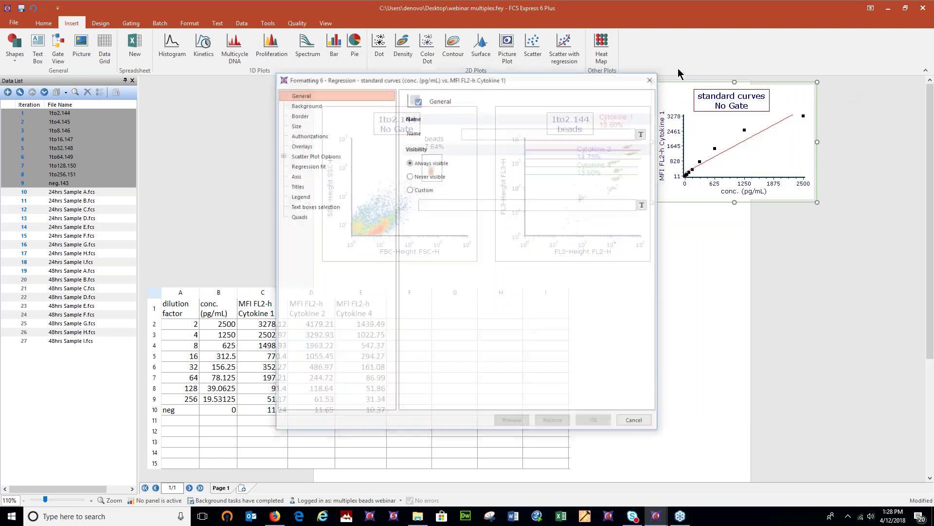
left_click_drag(613, 79, 593, 83)
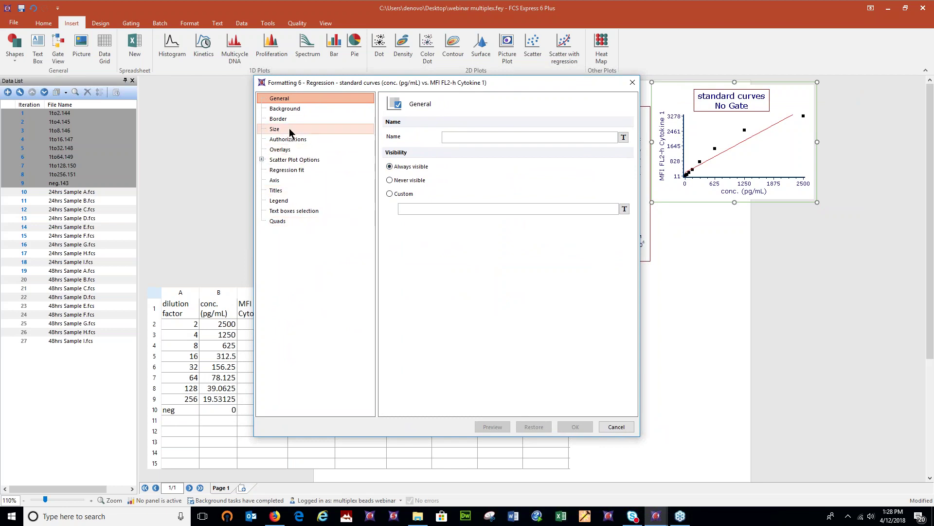
left_click(285, 180)
left_click(535, 191)
left_click(465, 217)
left_click(454, 257)
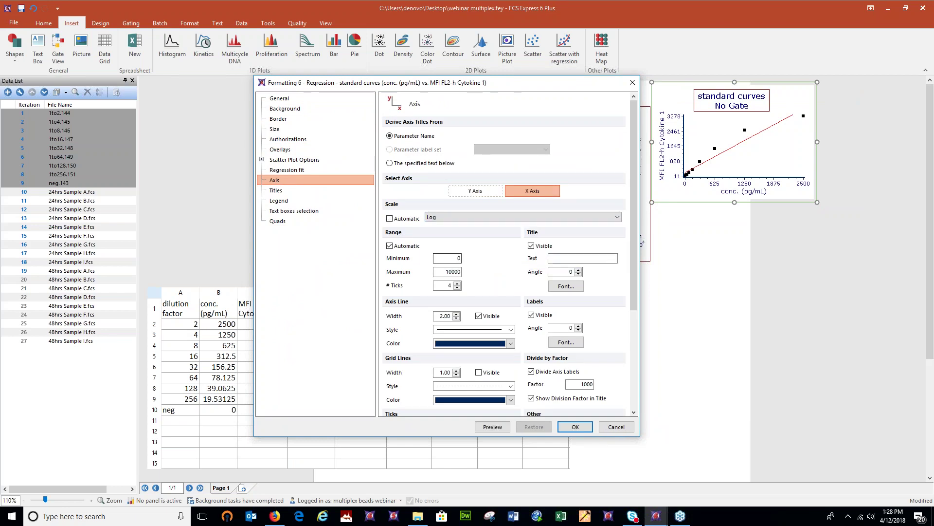
left_click(494, 427)
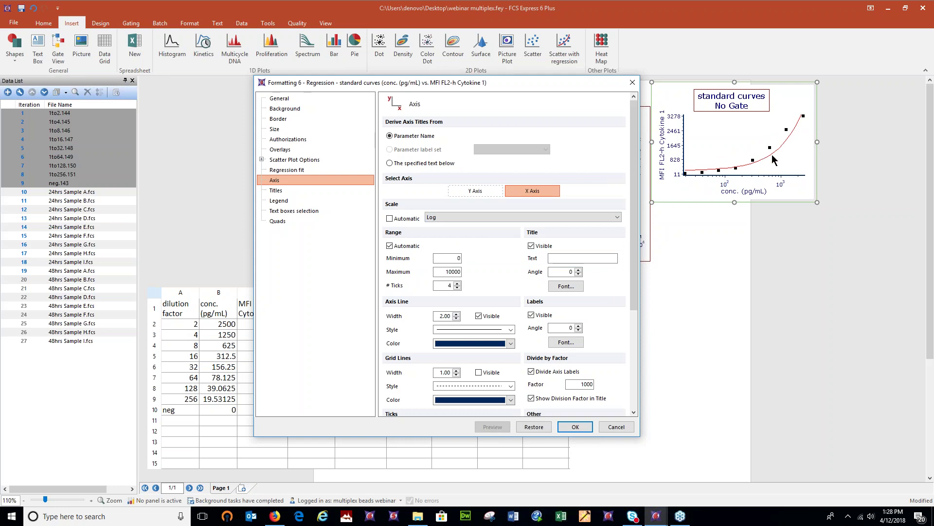
Change the plot's regression type to FourParmLogistic and preview the fit
left_click(299, 174)
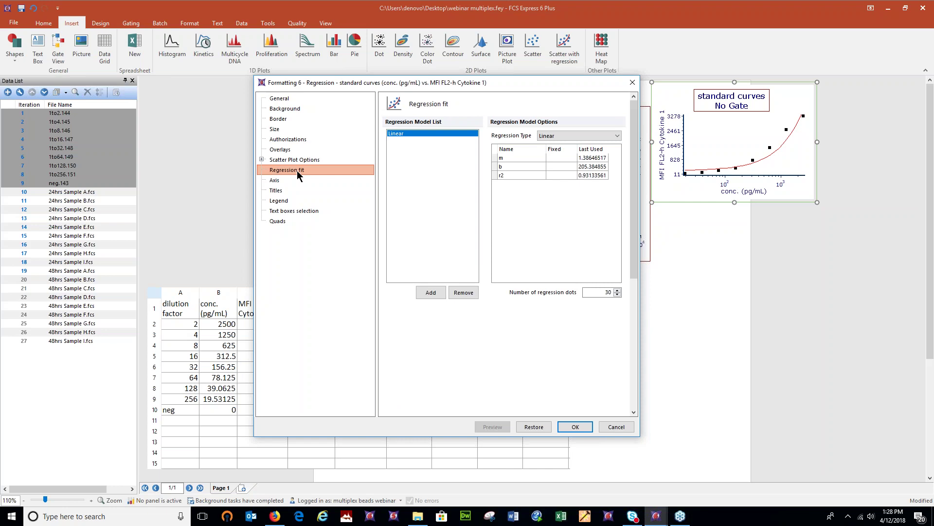
left_click(604, 136)
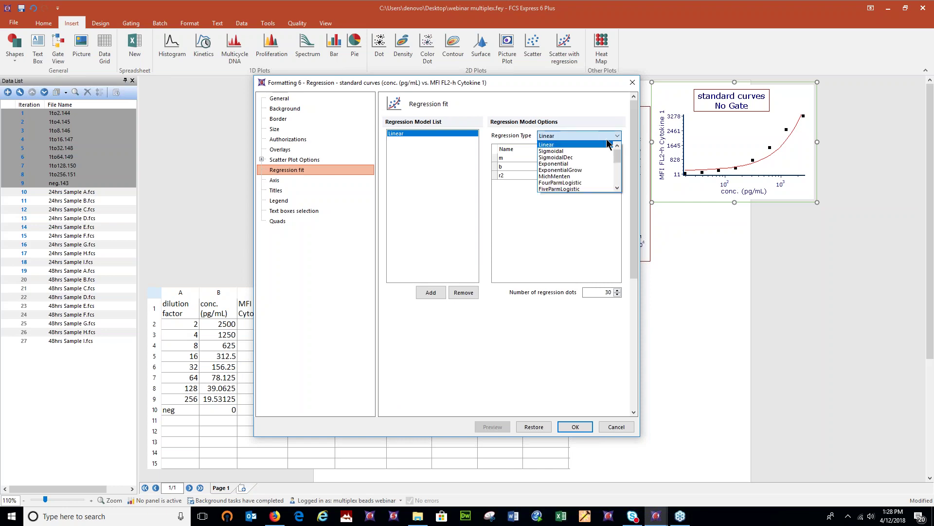
left_click(602, 182)
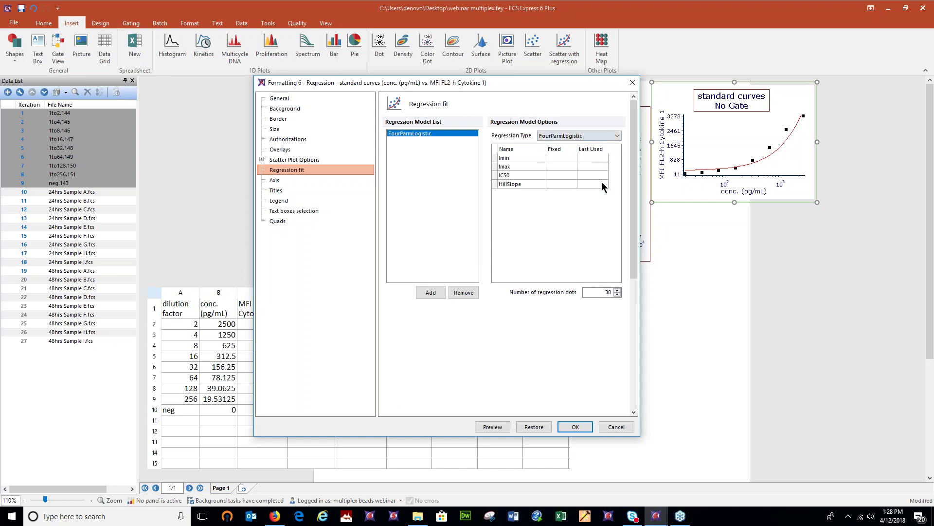
left_click(617, 137)
left_click(616, 138)
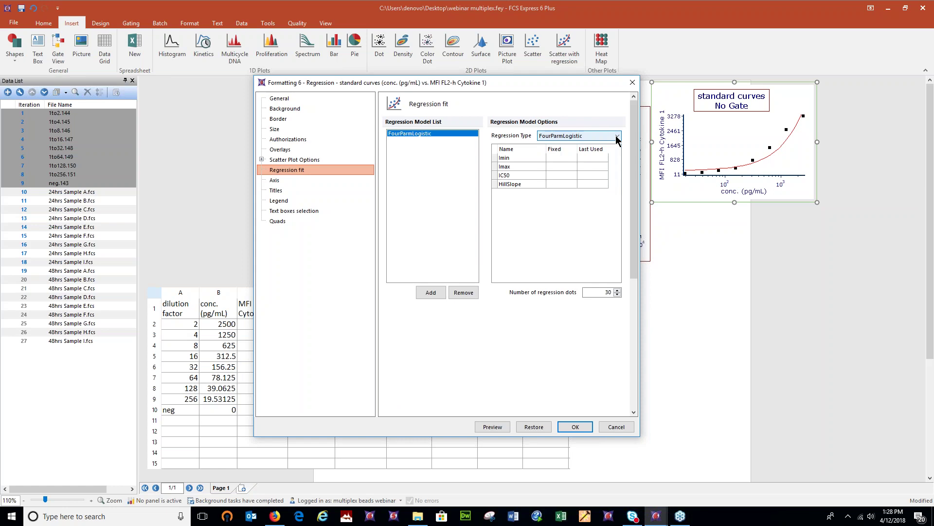
left_click(488, 427)
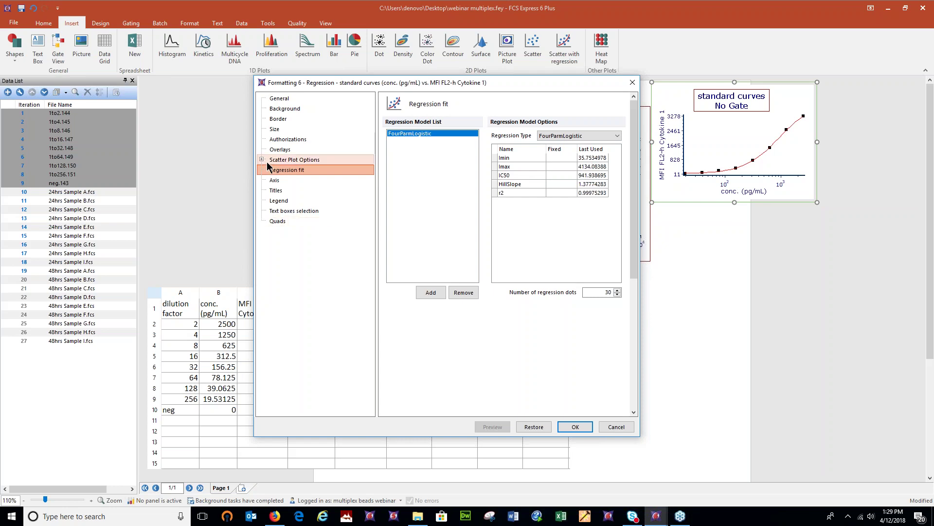
Replace the plot's header title with "Cytokine 1 standard curve" and hide the title background
left_click(282, 190)
left_click_drag(471, 180, 432, 145)
left_click(458, 176)
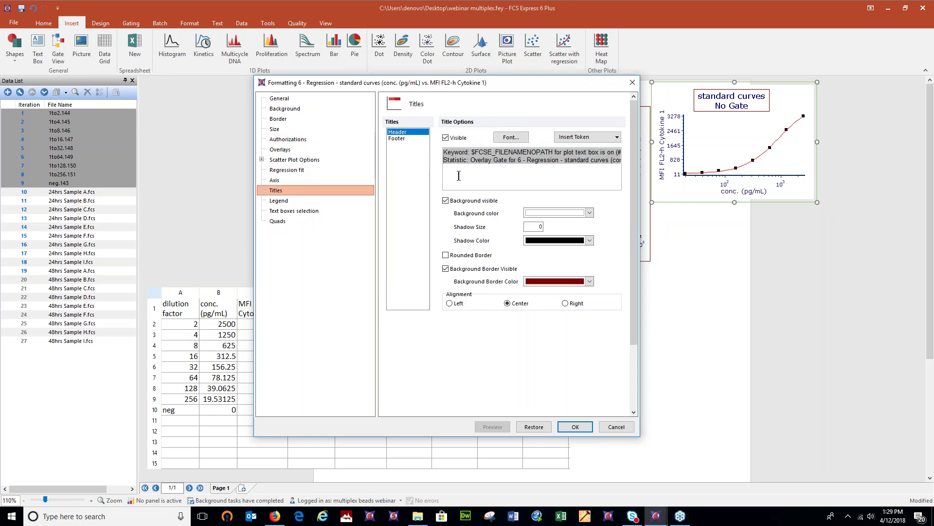
key("BackSpace")
key("BackSpace")
key("BackSpace")
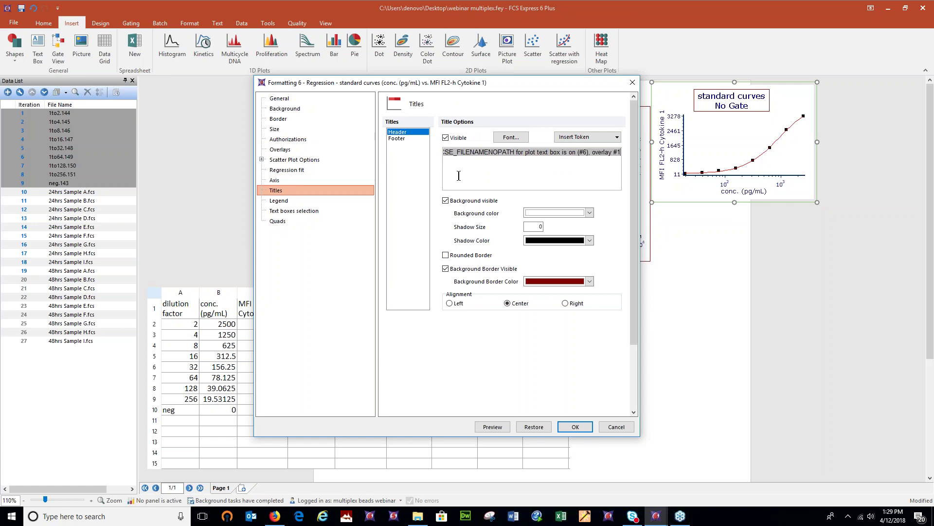
type("Cytokin")
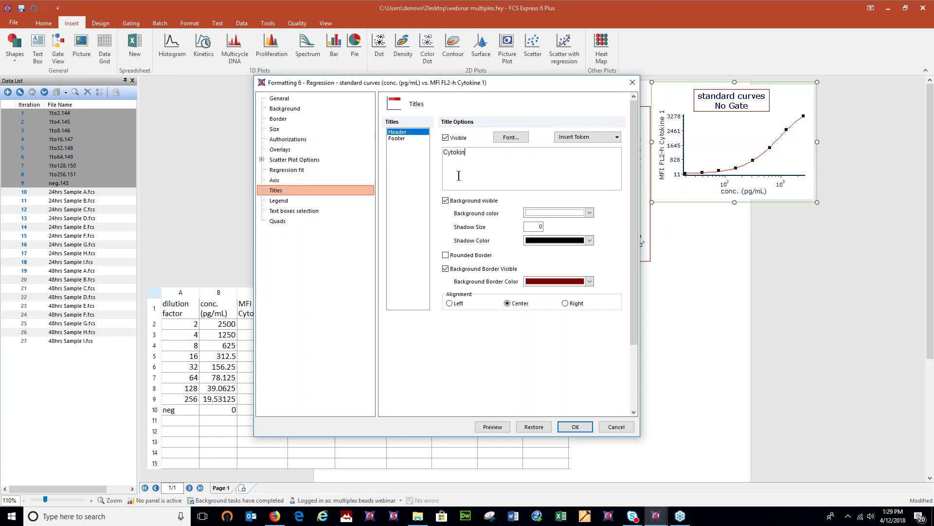
type("e 1 standard curve")
left_click(489, 427)
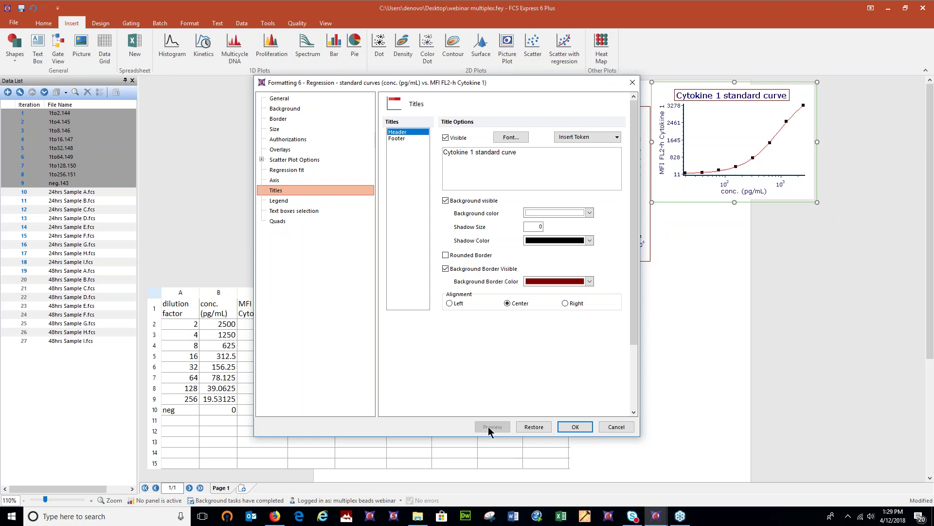
left_click(446, 201)
left_click(497, 426)
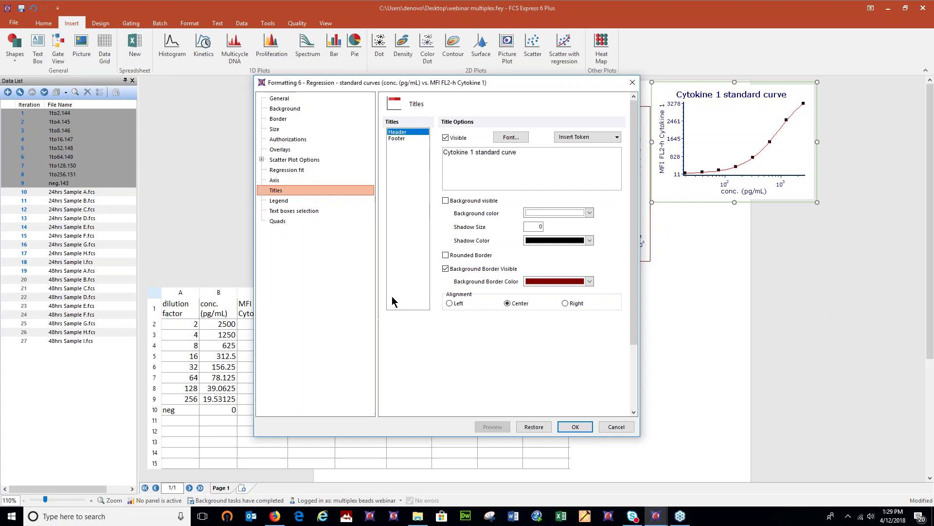
Set the error bar pen width of the standard curves overlay to 1.50 and preview the plot
left_click(295, 149)
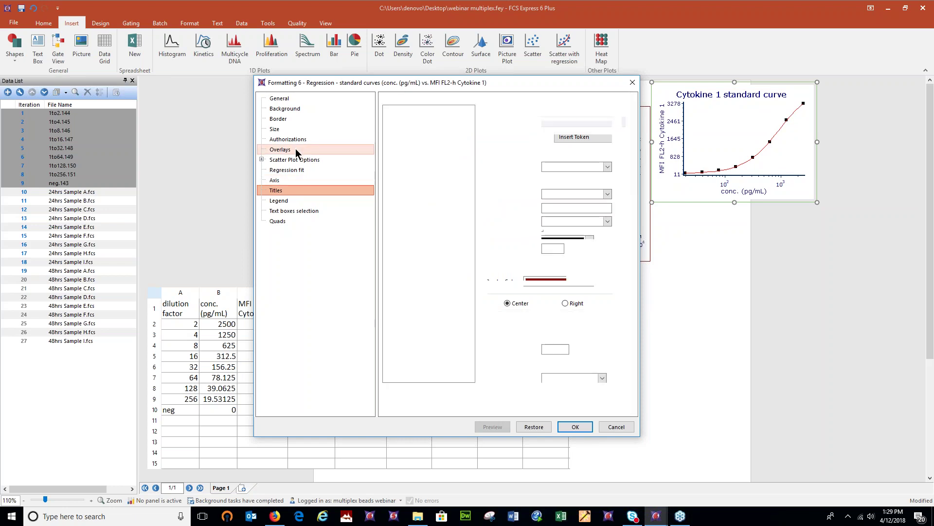
left_click_drag(358, 86, 575, 211)
left_click_drag(655, 209, 387, 105)
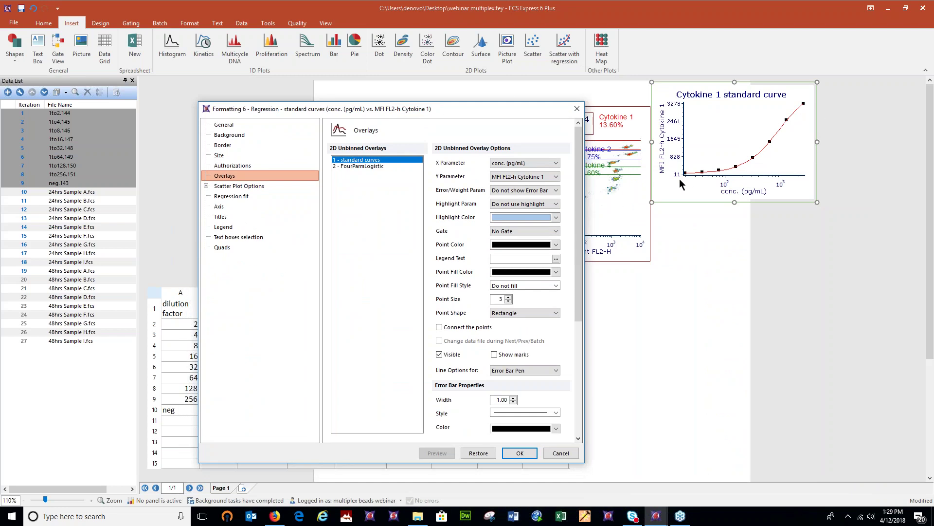
left_click(513, 397)
left_click(436, 456)
Try connecting the points of the standard curves overlay with connecting lines of width 1.75 and preview the plot
left_click(524, 371)
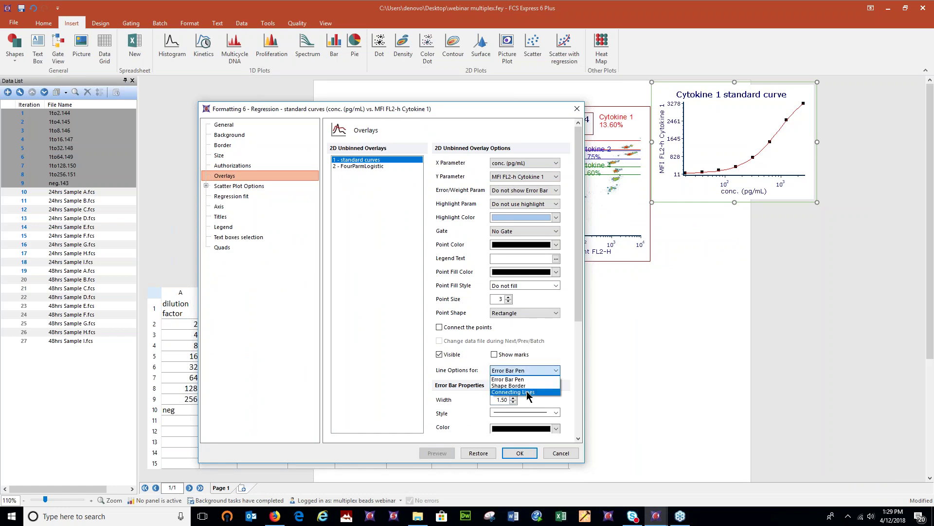
left_click(526, 390)
left_click(540, 370)
left_click(534, 392)
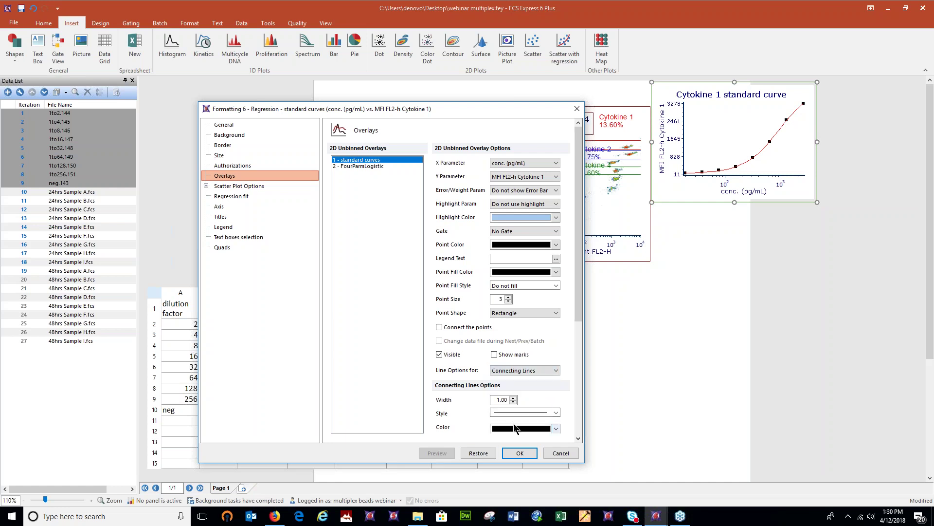
left_click(533, 372)
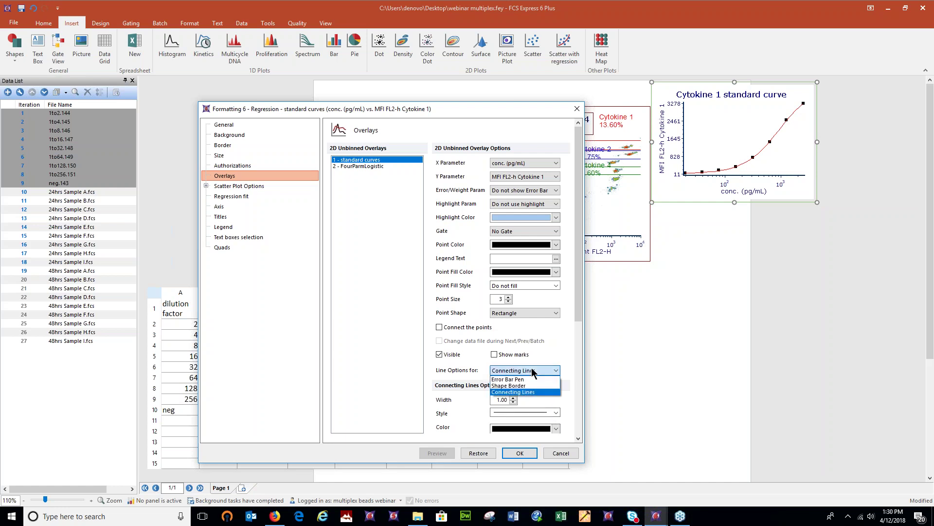
left_click(530, 391)
left_click(513, 397)
left_click(513, 397)
left_click(437, 454)
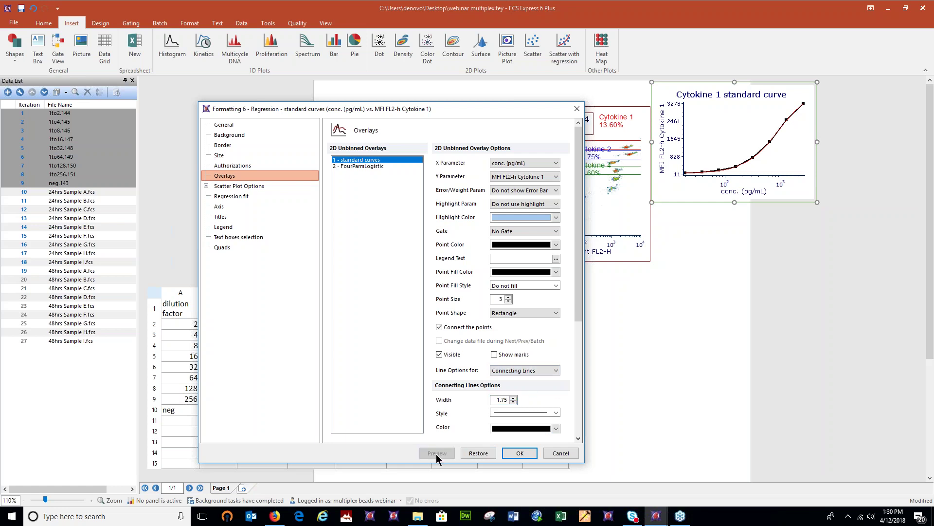
Look through the connecting line style and color options and discard the pending formatting changes to the plot
left_click(530, 378)
left_click(534, 371)
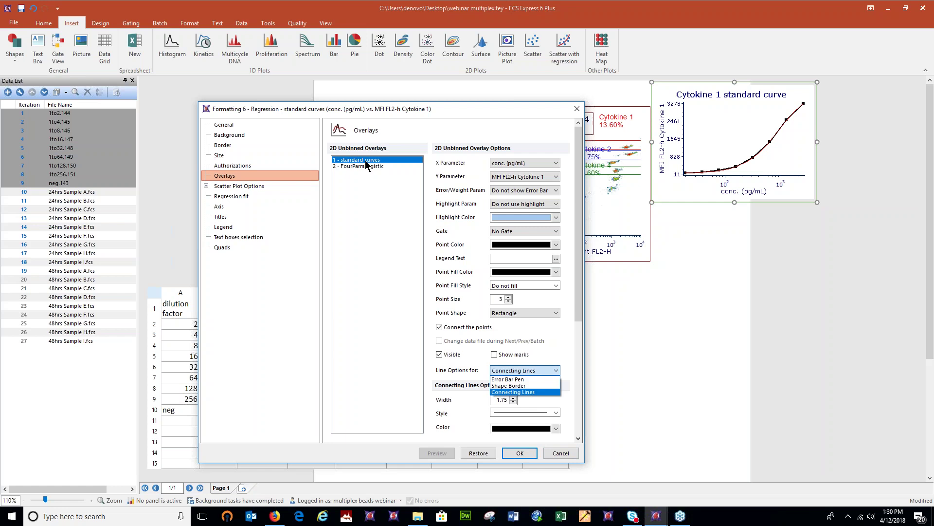
left_click(504, 371)
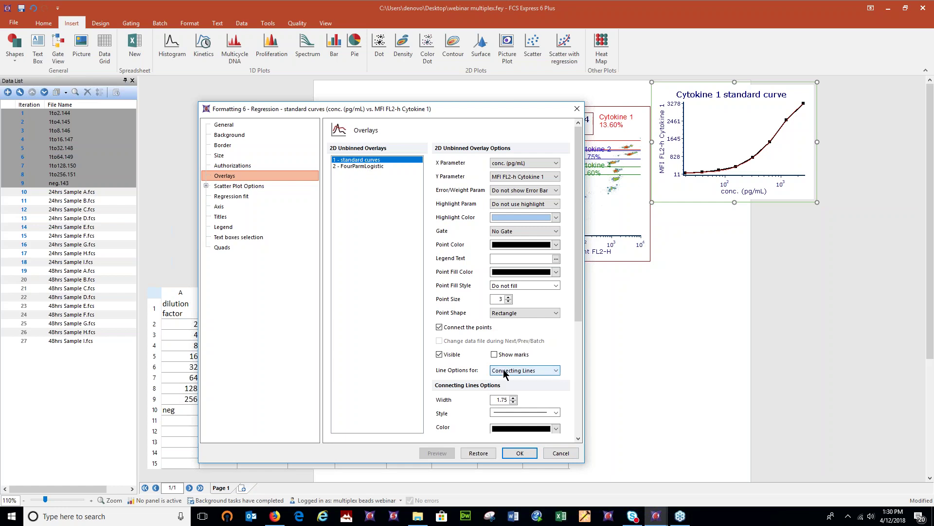
left_click(528, 414)
left_click(540, 432)
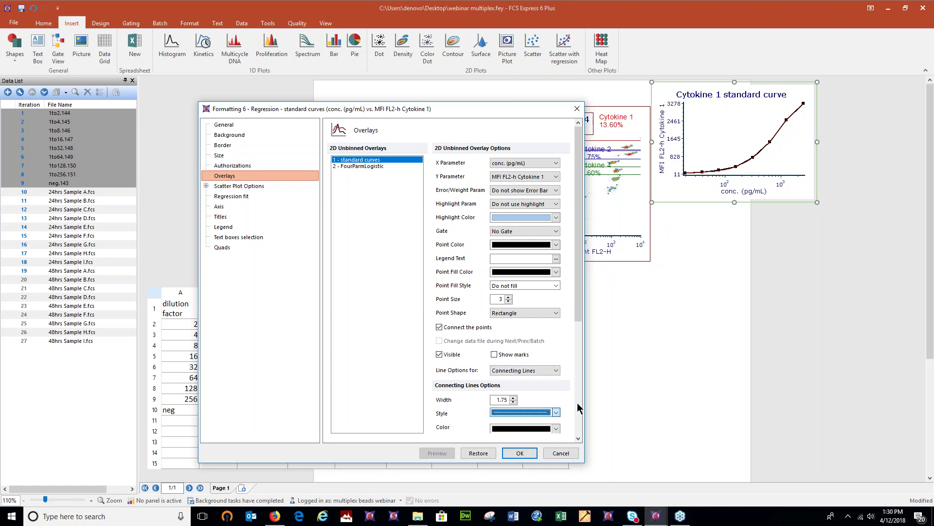
left_click(555, 428)
left_click(552, 447)
left_click(557, 452)
Reopen the regression plot's formatting, replace its header title with "Cytokine 1 std curve" and preview it
right_click(727, 139)
left_click(749, 155)
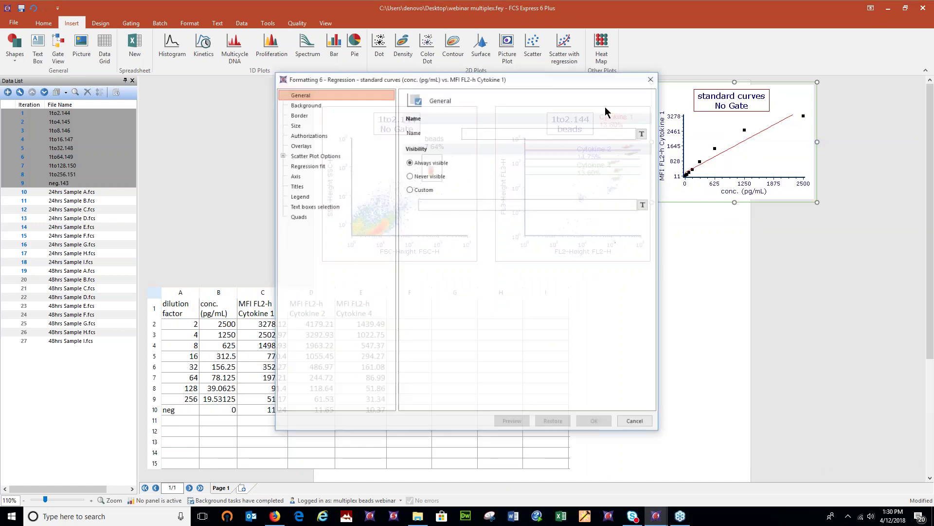
left_click_drag(588, 77, 433, 96)
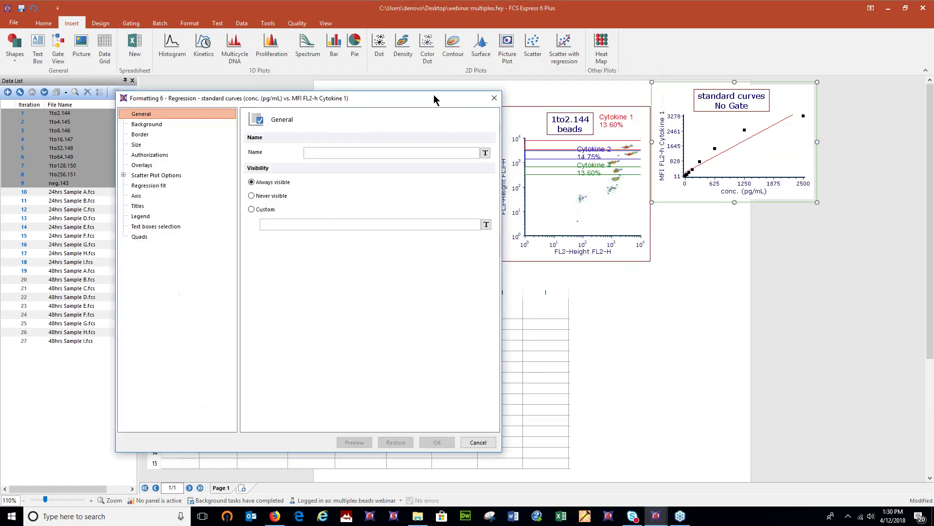
left_click(160, 168)
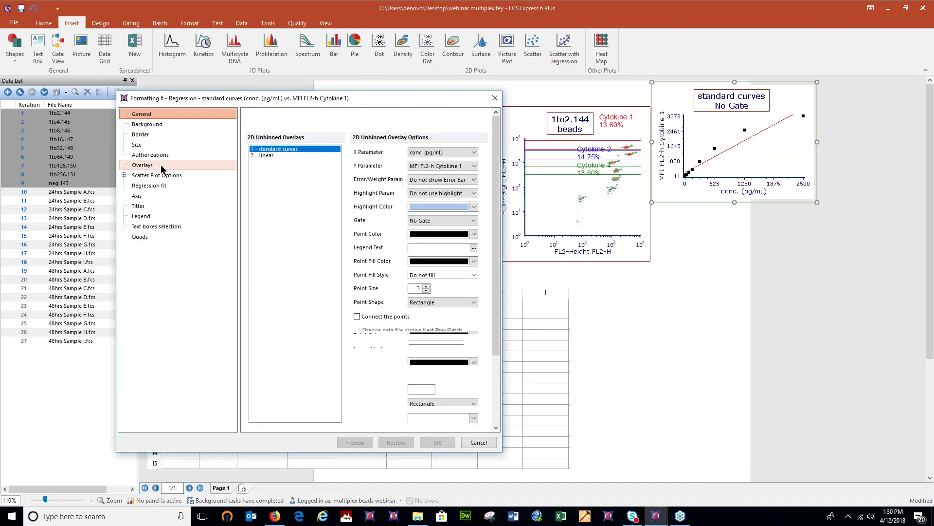
left_click(139, 207)
left_click_drag(306, 176, 299, 164)
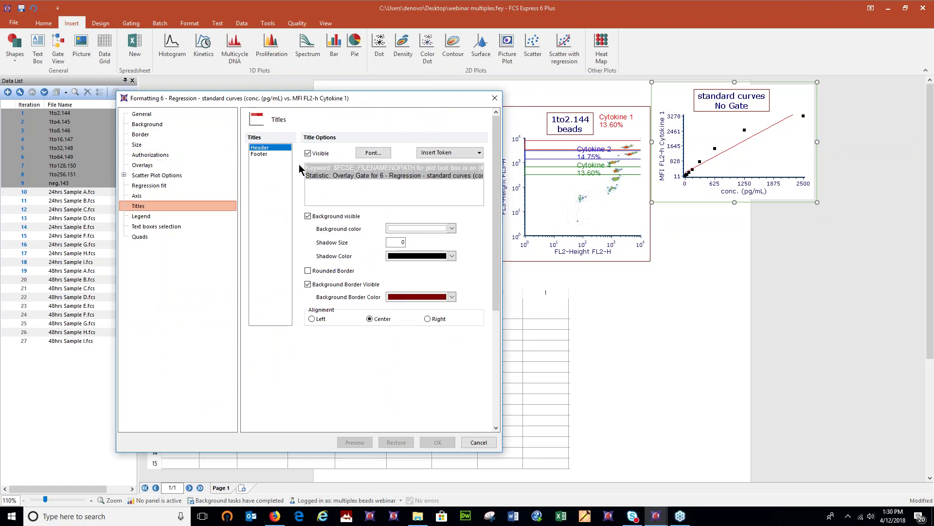
key("Delete")
type("Cytokine 1 std curve")
left_click(354, 442)
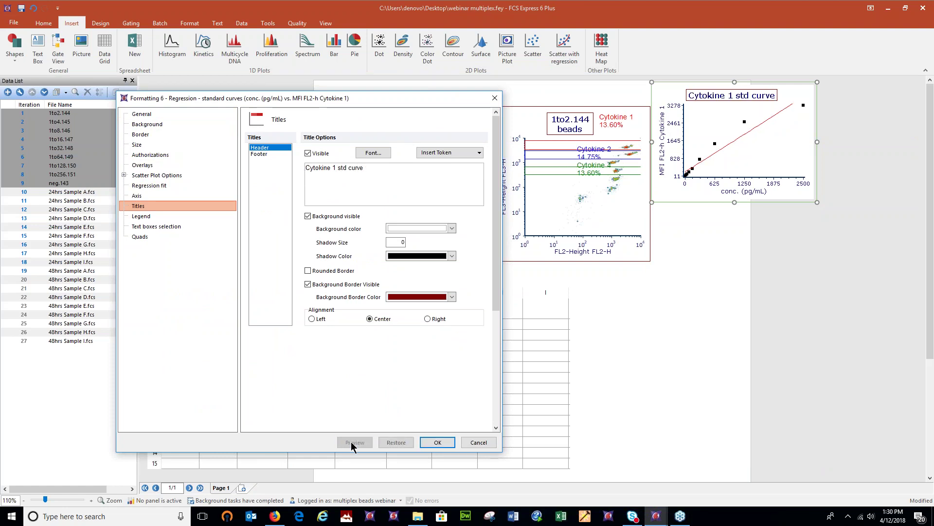
Change the regression plot's X axis to a Log scale and preview the change
left_click(146, 146)
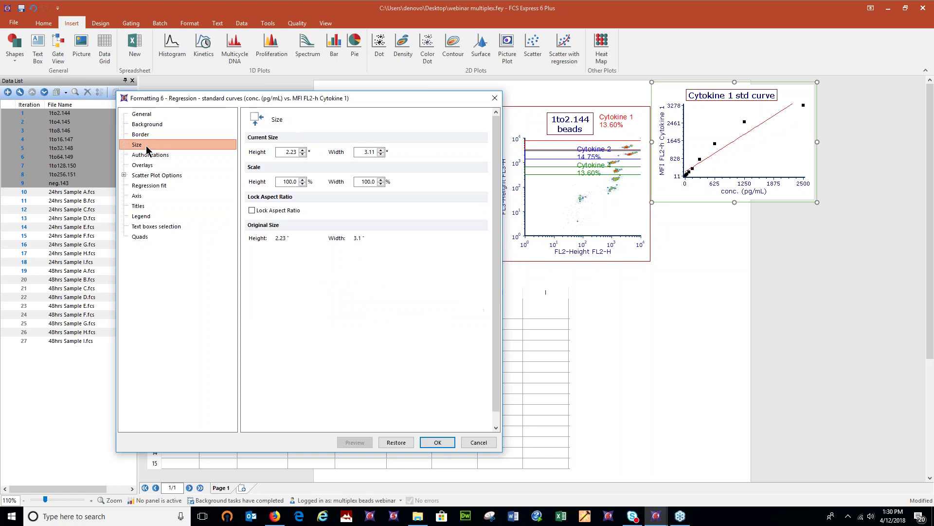
left_click(149, 196)
left_click(385, 208)
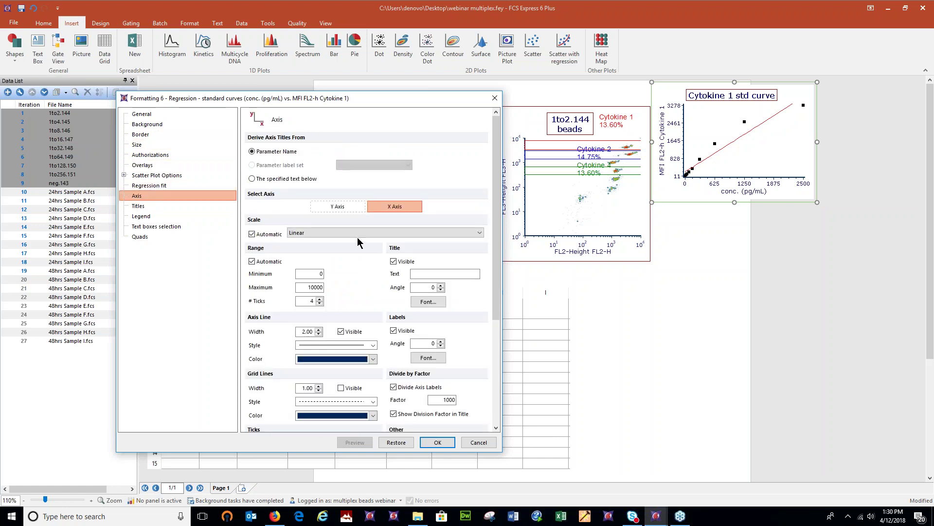
left_click(380, 233)
left_click(324, 272)
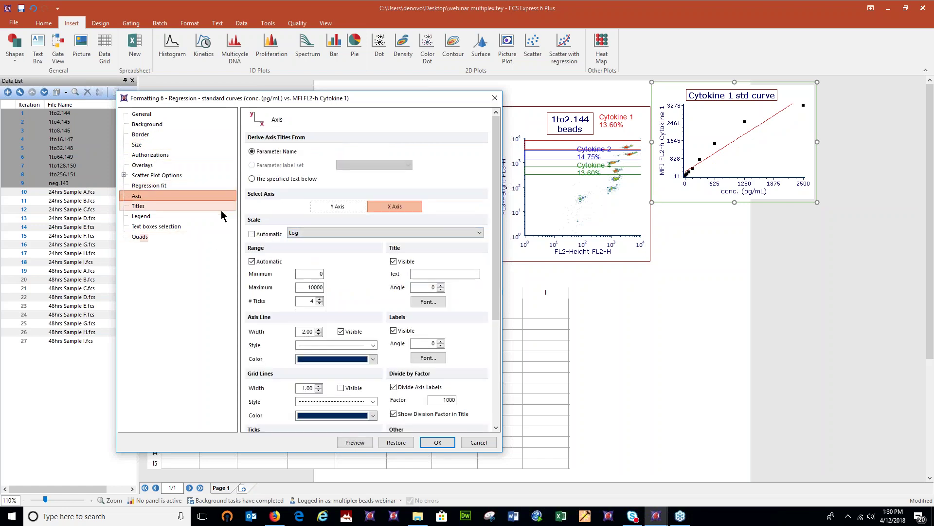
left_click(358, 441)
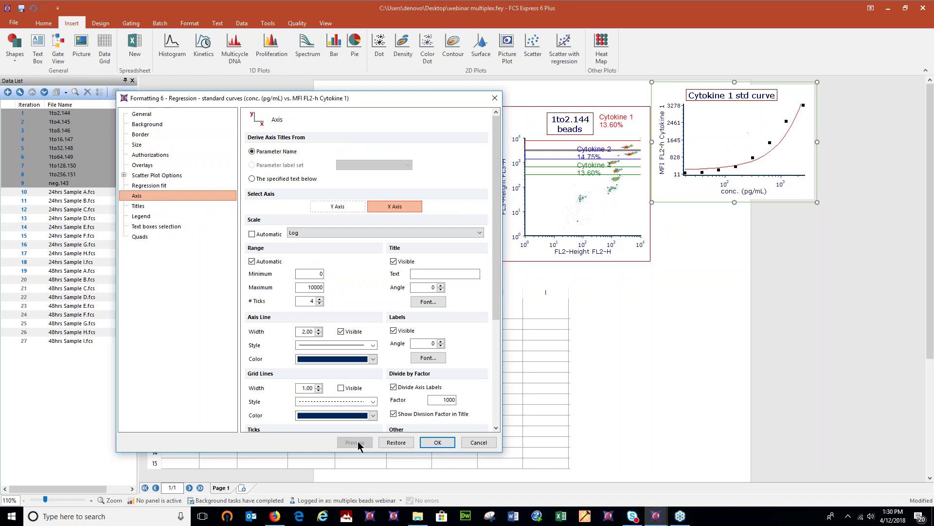
Set the regression type of the Cytokine 1 plot to FourParmLogistic and preview the fit
left_click(179, 186)
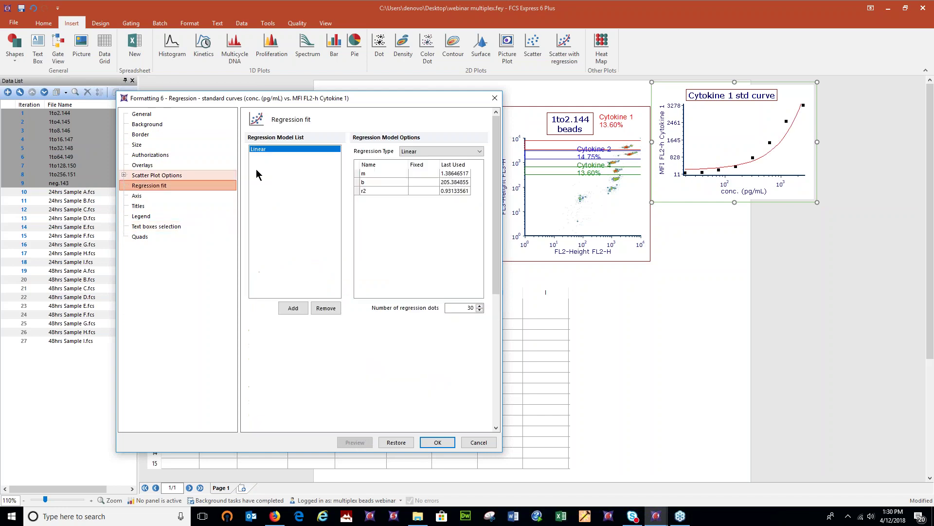
left_click(427, 151)
left_click(355, 442)
Set the FourParmLogistic overlay's connecting line width to 1.75 and apply the plot formatting
left_click(146, 165)
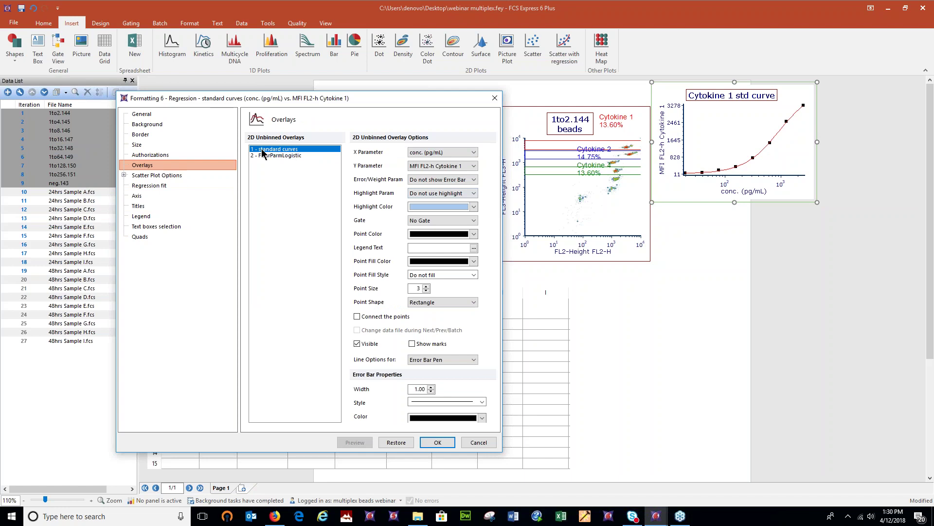
left_click(277, 155)
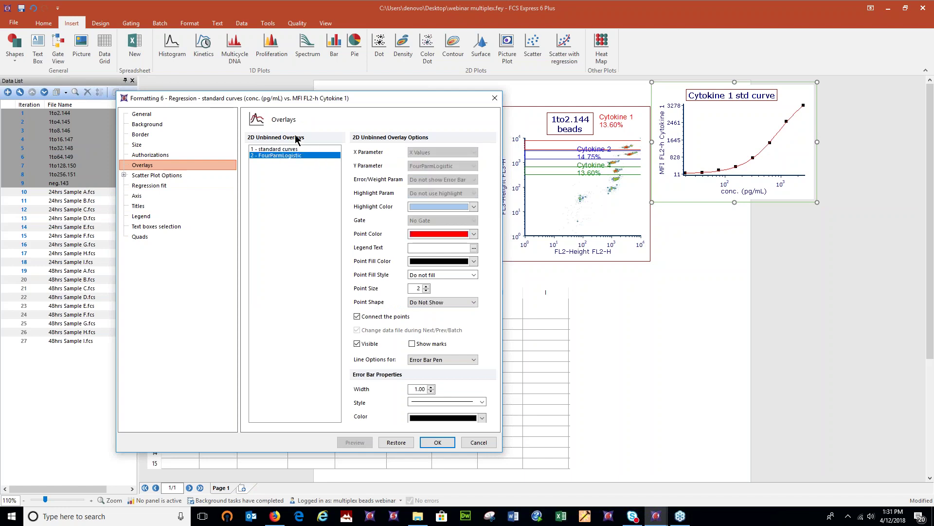
mouse_move(314, 102)
left_mouse_down()
mouse_move(297, 168)
mouse_move(183, 118)
mouse_move(314, 101)
left_mouse_up()
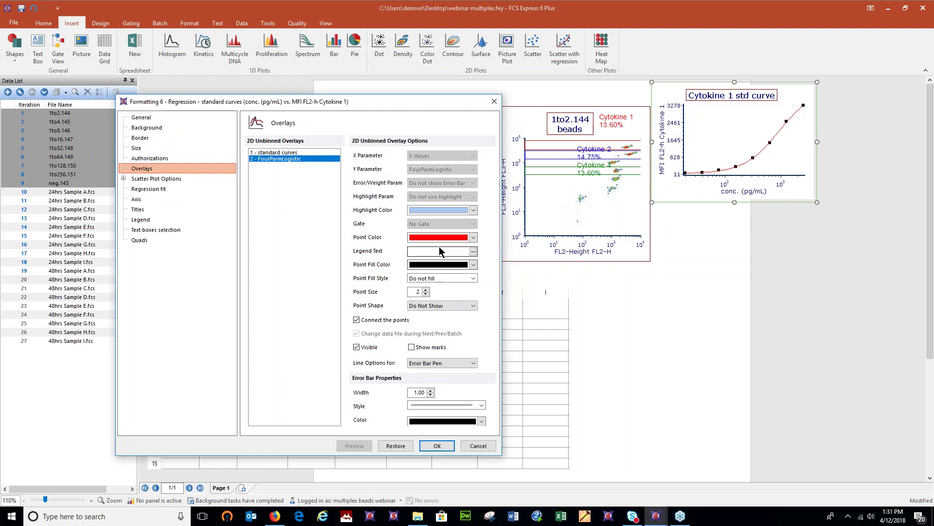
left_click(458, 363)
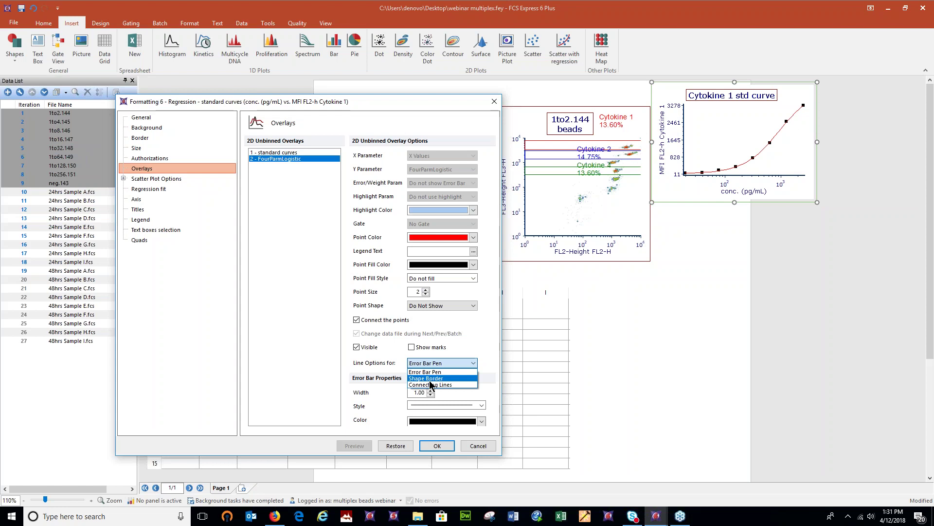
left_click(440, 379)
left_click(431, 390)
left_click(360, 445)
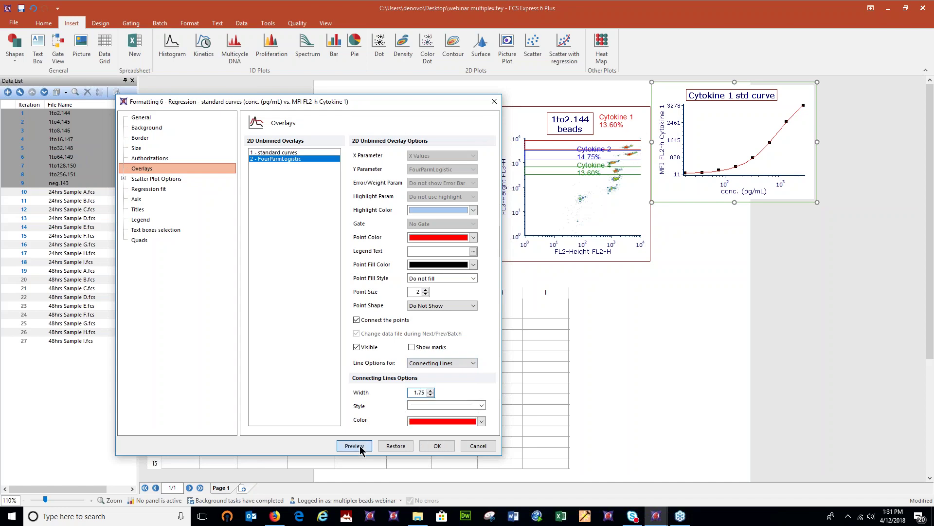
left_click(437, 446)
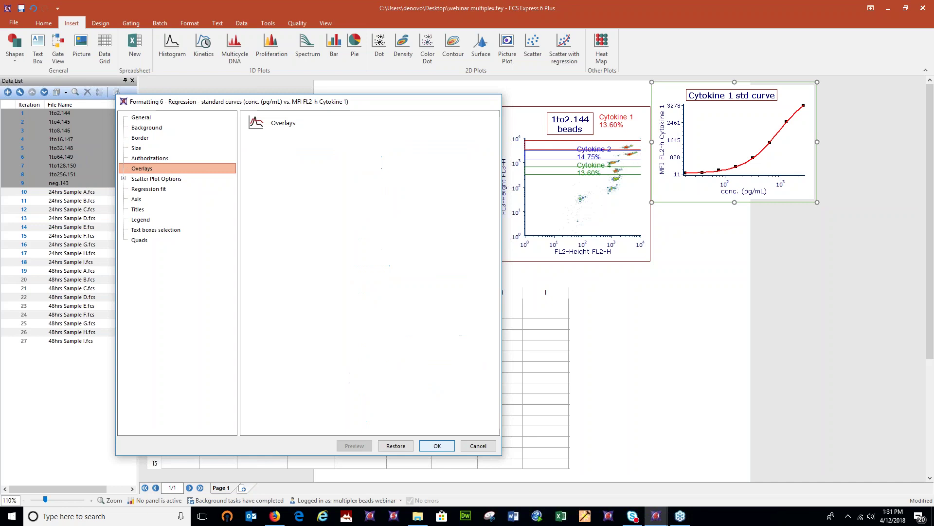
right_click(737, 116)
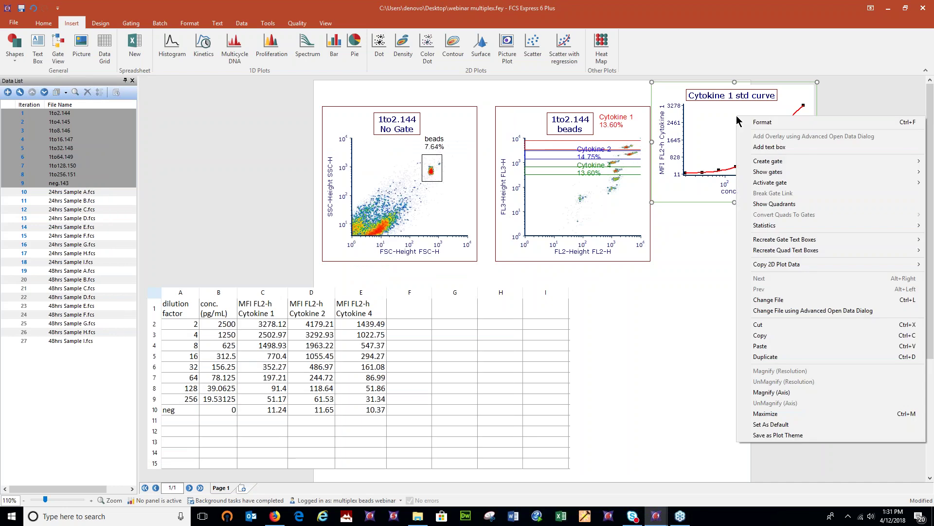
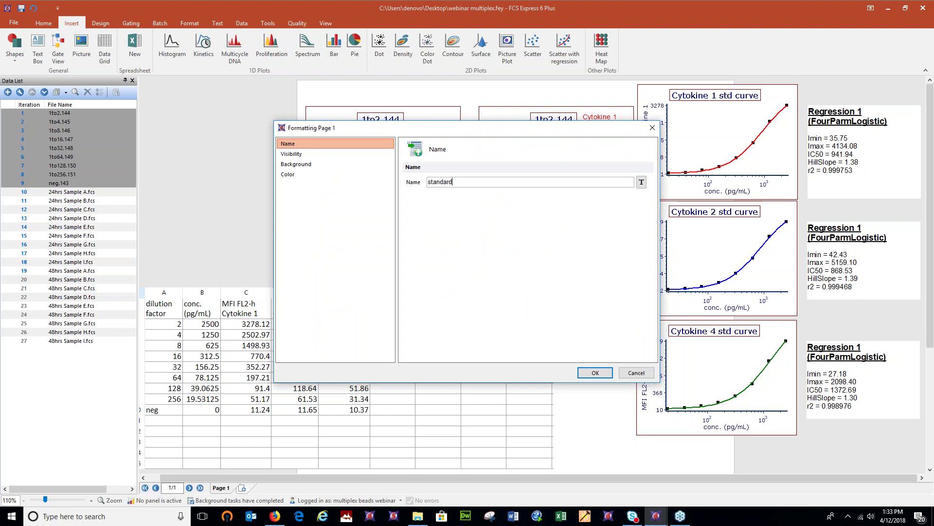
Rename the first page as "standard curves"
type("urves")
left_click(596, 372)
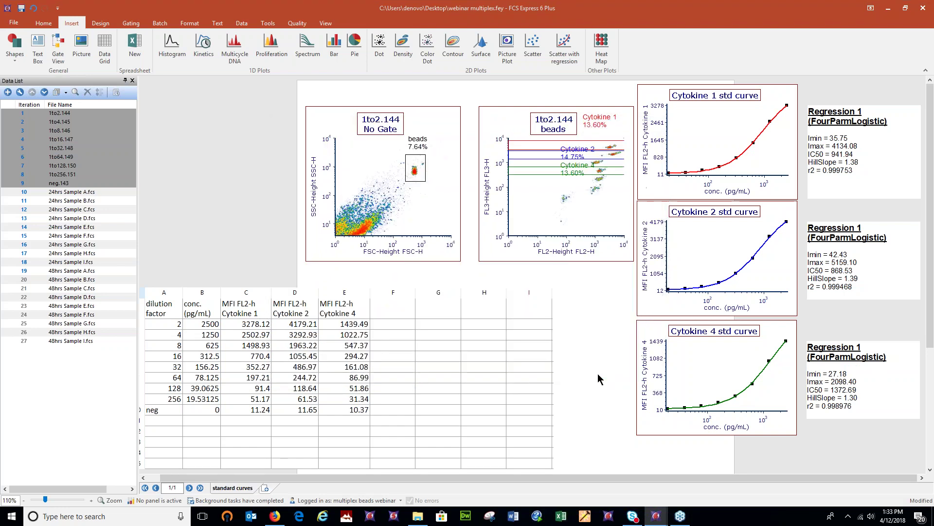
Add a second page to the layout and name it "unknowns interpolation"
left_click(264, 488)
right_click(269, 488)
left_click(294, 481)
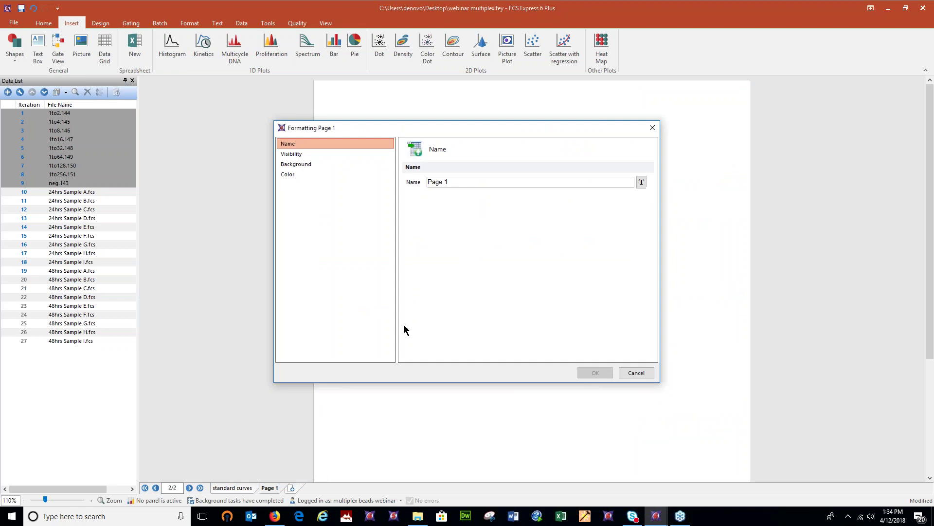
type("unk")
type("nowns inter")
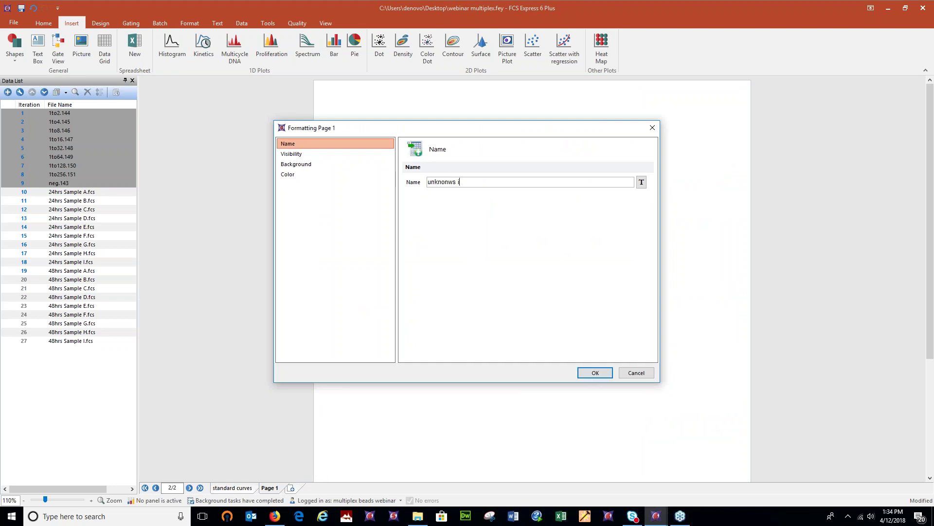
type("polation")
left_click(447, 183)
key("BackSpace")
key("Right")
type("n")
left_click(596, 374)
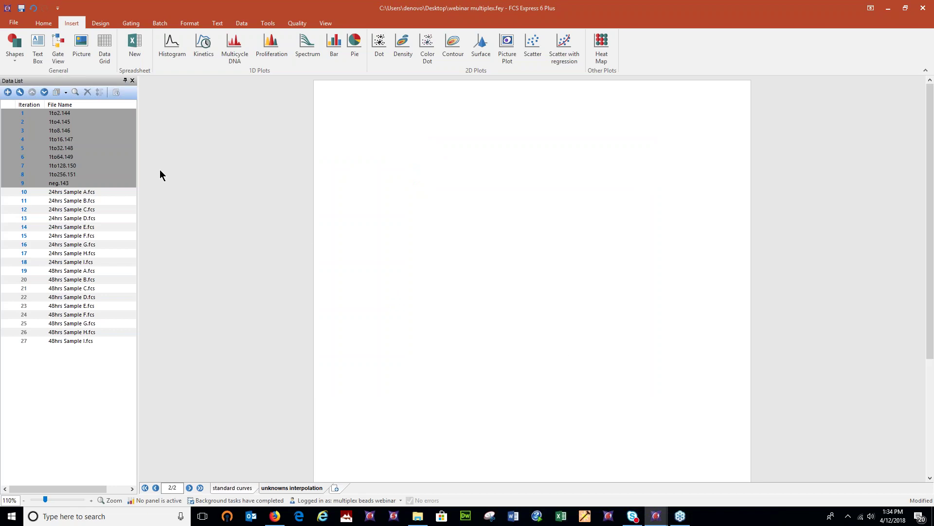
Insert a new spreadsheet named "unk interp" on the unknowns interpolation page, move it to the page's upper left and widen it to show column E
left_click(134, 47)
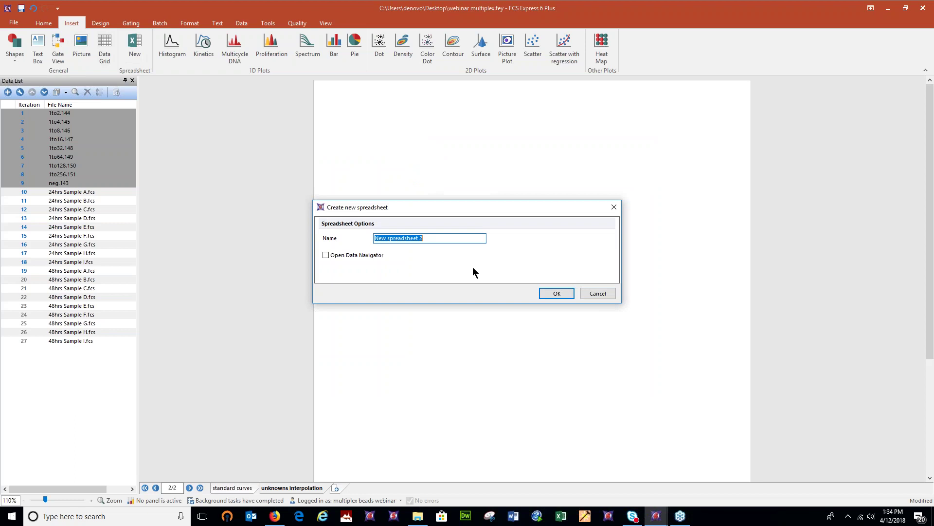
type("unknowns interp")
left_click(557, 293)
left_click_drag(431, 100, 305, 104)
left_click_drag(346, 176, 450, 173)
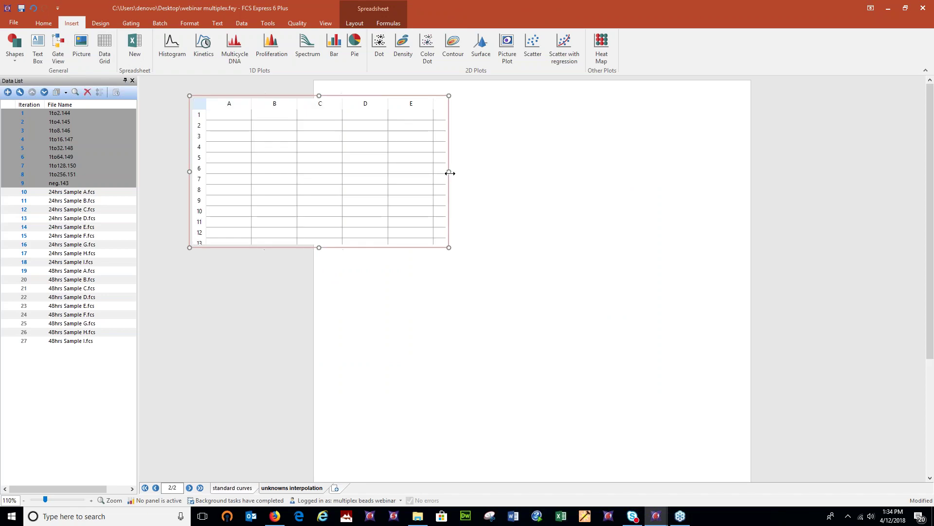
Enter the header "filenames" in cell A1, widen column A and extend the spreadsheet frame to column G
double_click(229, 116)
type("filenames")
left_click_drag(252, 103, 302, 104)
left_click_drag(449, 172, 566, 171)
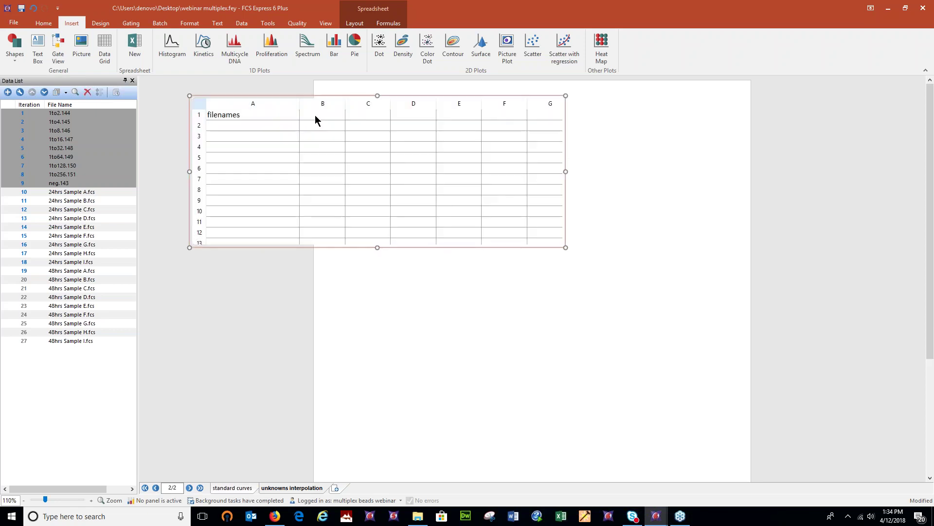
Enter the header "MFI FL2-h CYT 1" in cell B1
double_click(318, 115)
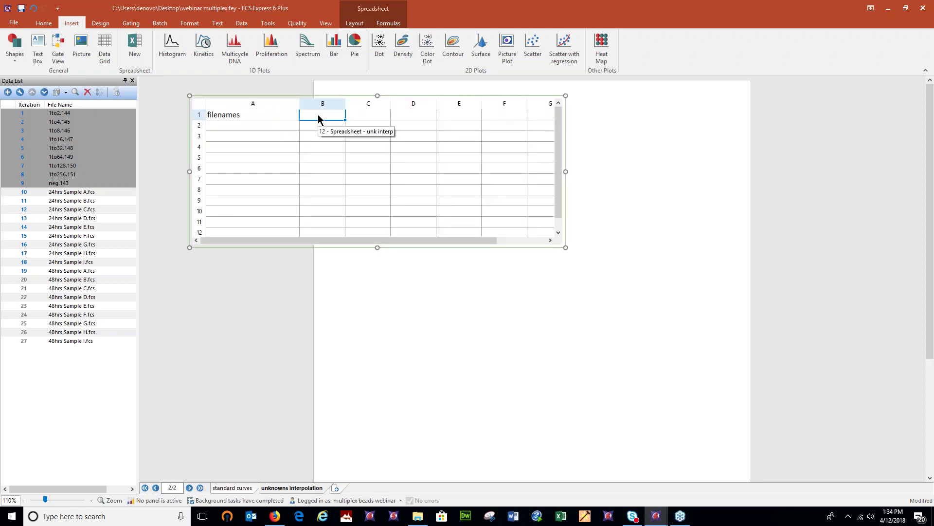
type("MFI FL2-h")
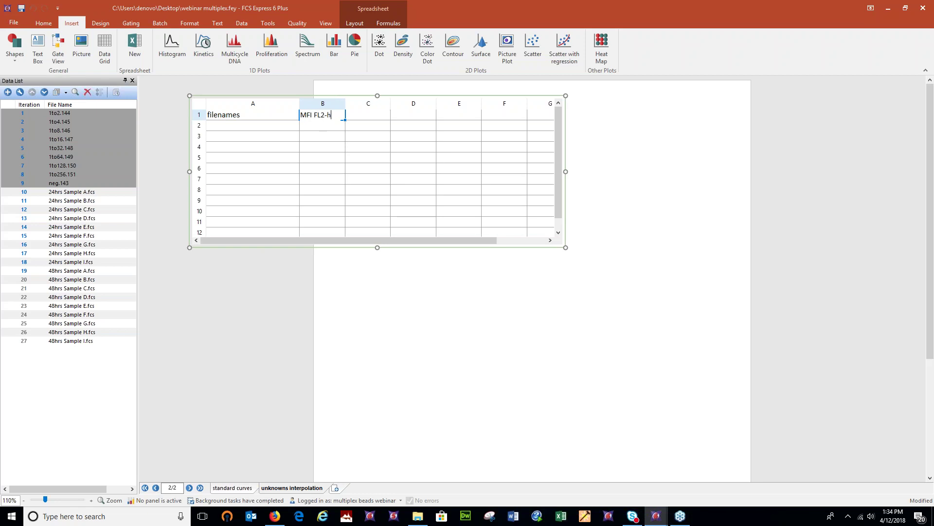
type(" CYT")
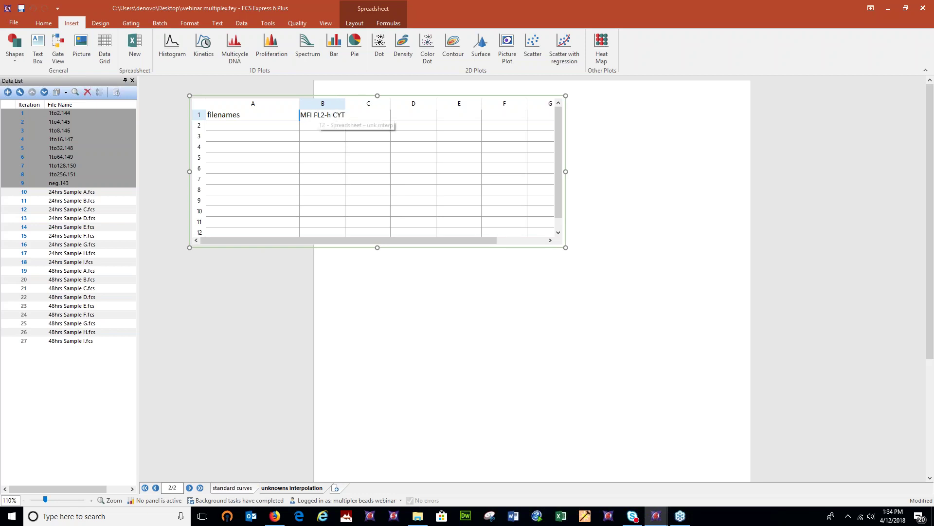
type(" 1")
left_click(344, 128)
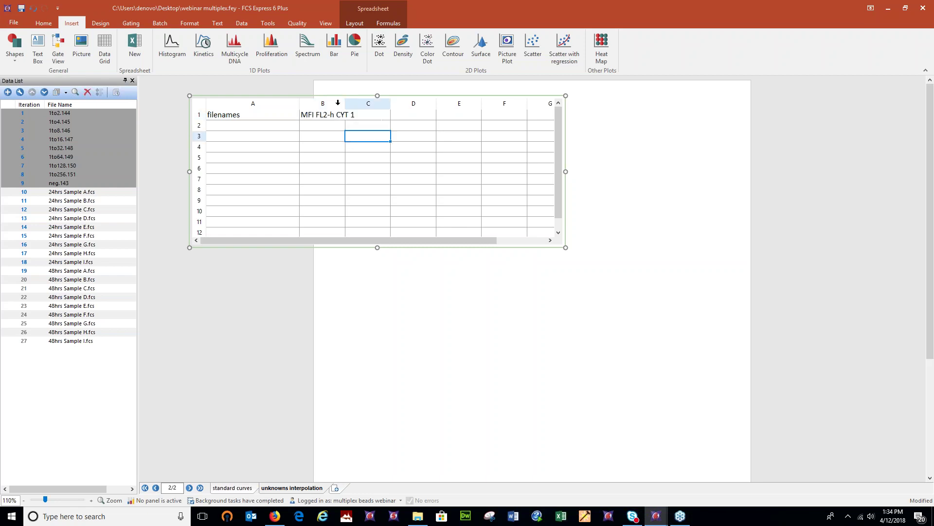
Turn on text wrapping for row 1, make the row taller and narrow column B so its header fits on two lines
key("ctrl+shift+Down")
left_click(199, 115)
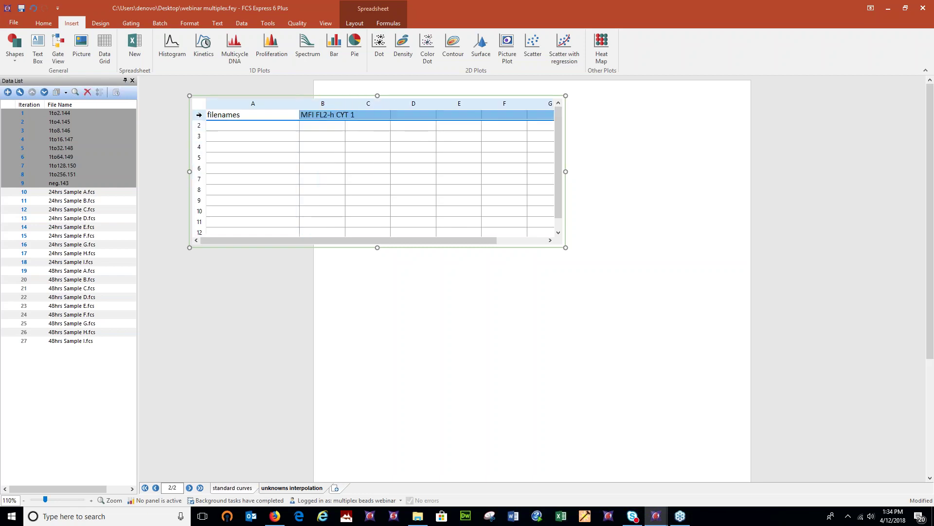
left_click(359, 24)
left_click(493, 61)
left_click(503, 110)
left_click(383, 158)
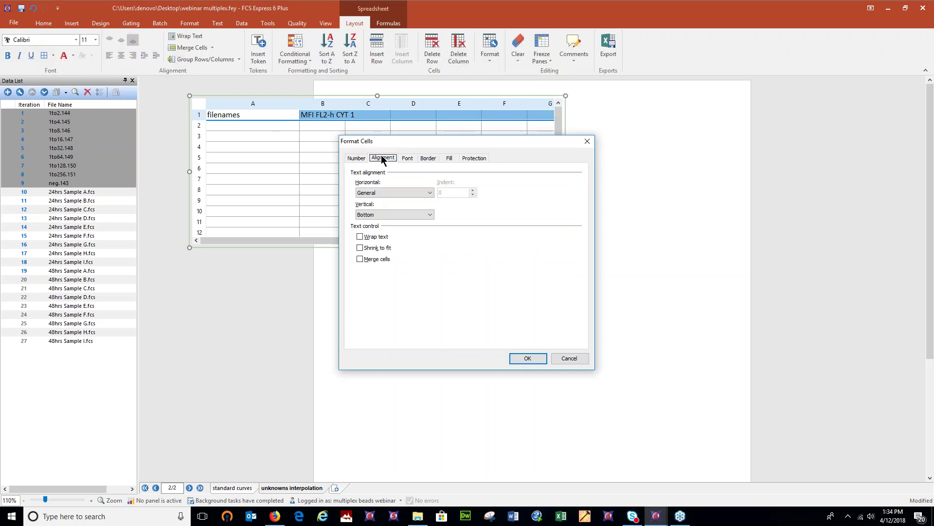
left_click(365, 238)
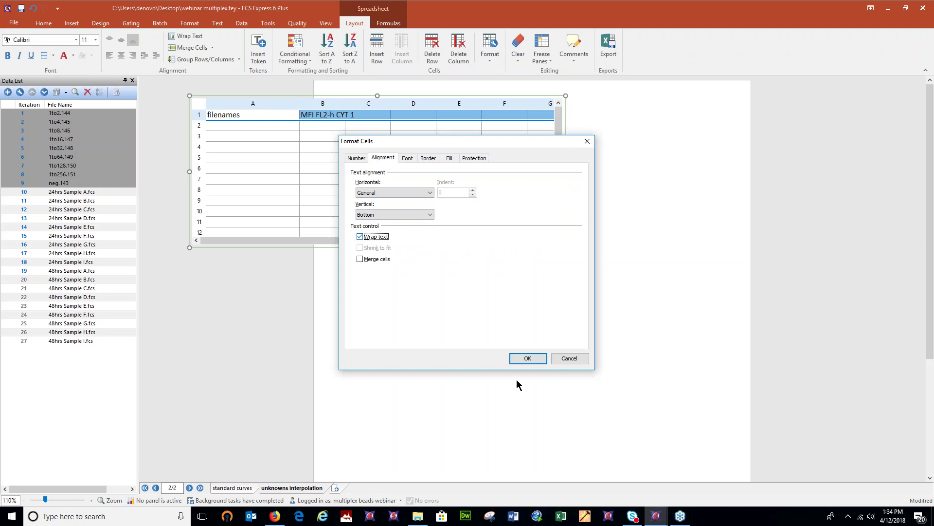
left_click(531, 358)
left_click_drag(202, 129, 202, 146)
left_click_drag(345, 105, 339, 104)
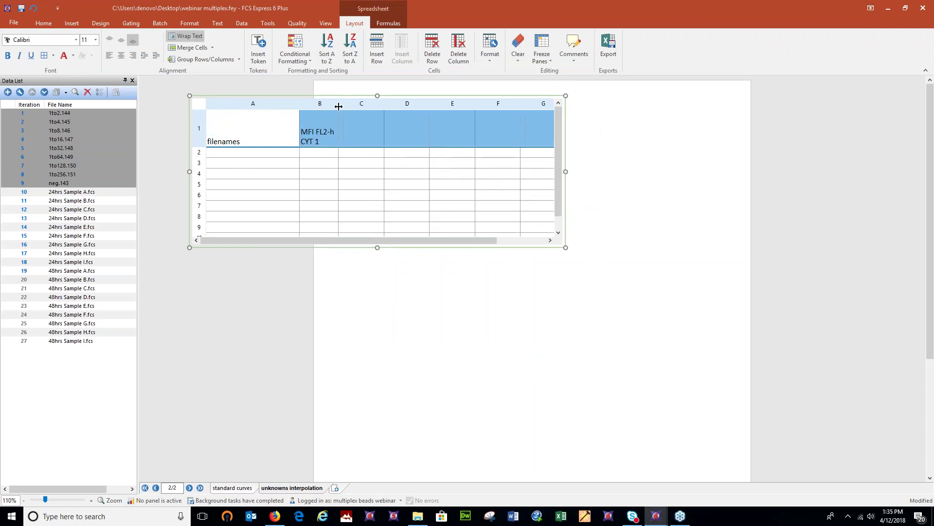
Fill the B1 header across C1 and D1 as "MFI FL2-h CYT 2", and change D1 to "MFI FL2-h CYT 4"
left_click(327, 132)
left_click_drag(341, 151, 413, 146)
double_click(409, 138)
left_click(409, 124)
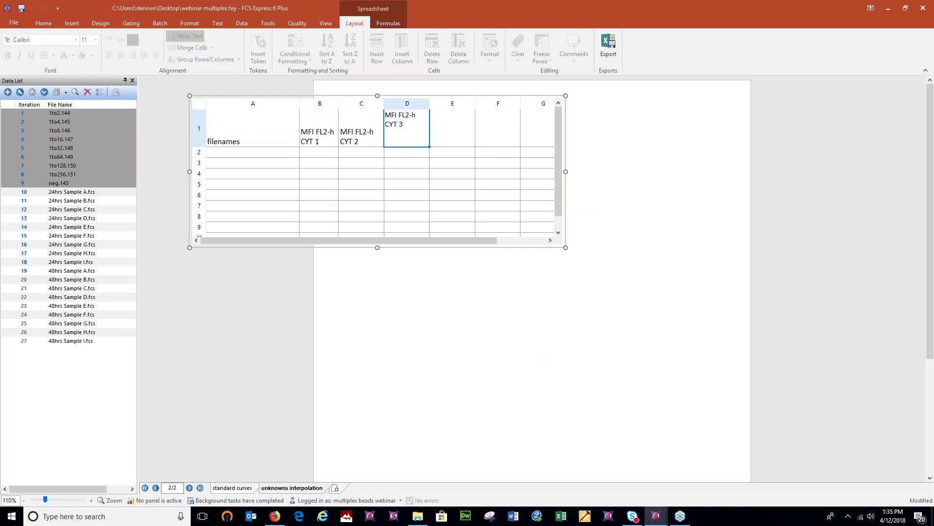
type("4")
left_click(434, 292)
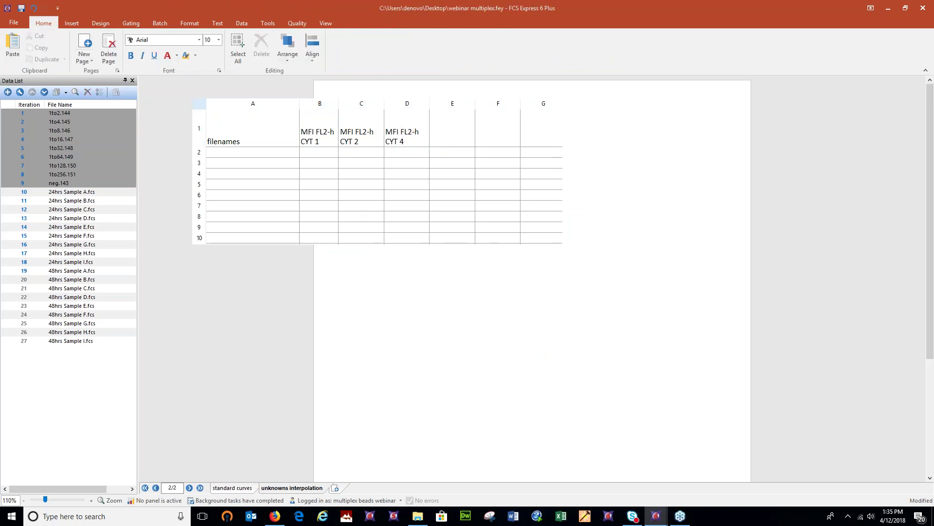
Enter the header "conc. CYT 1" in cell E1
left_click(456, 146)
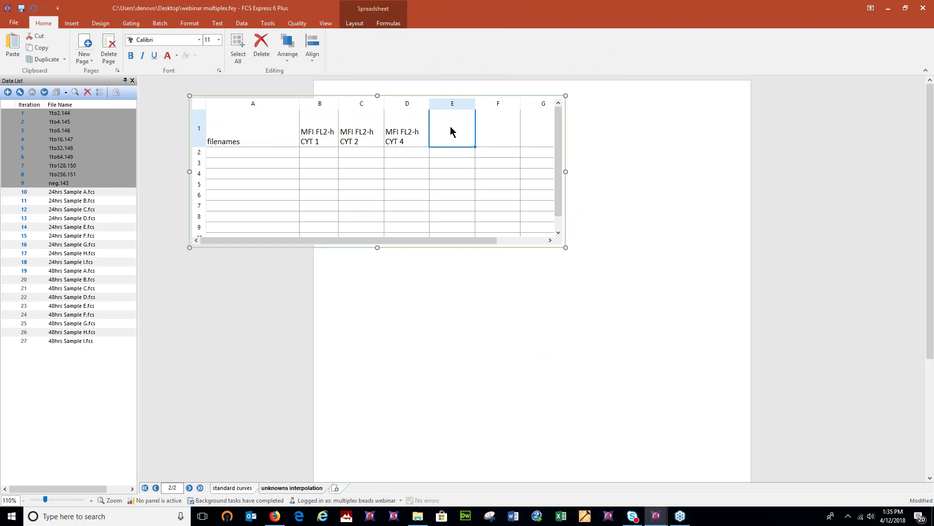
type("conc")
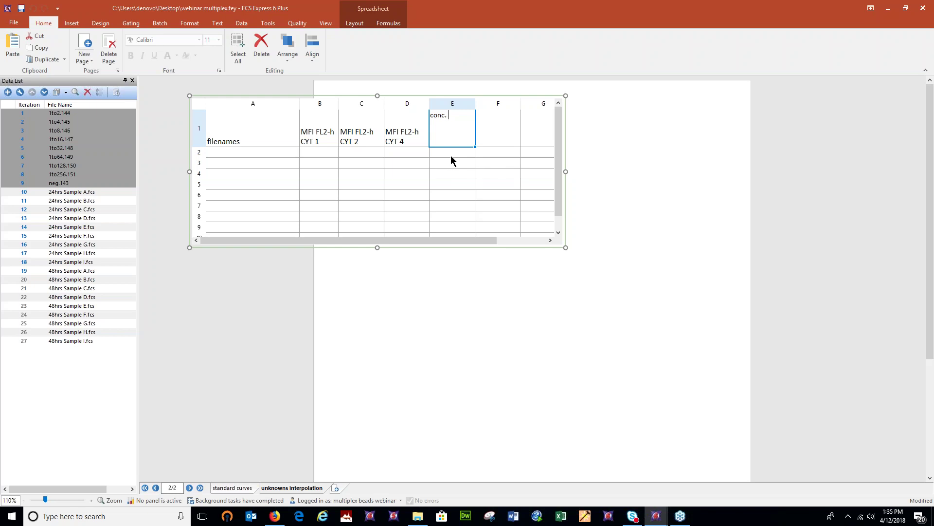
type(". CYT 1")
key("Return")
Fill the E1 header across F1 and G1 as "conc. CYT 2", and change G1 to "conc. CYT 4"
left_click_drag(471, 148, 535, 152)
left_click(471, 137)
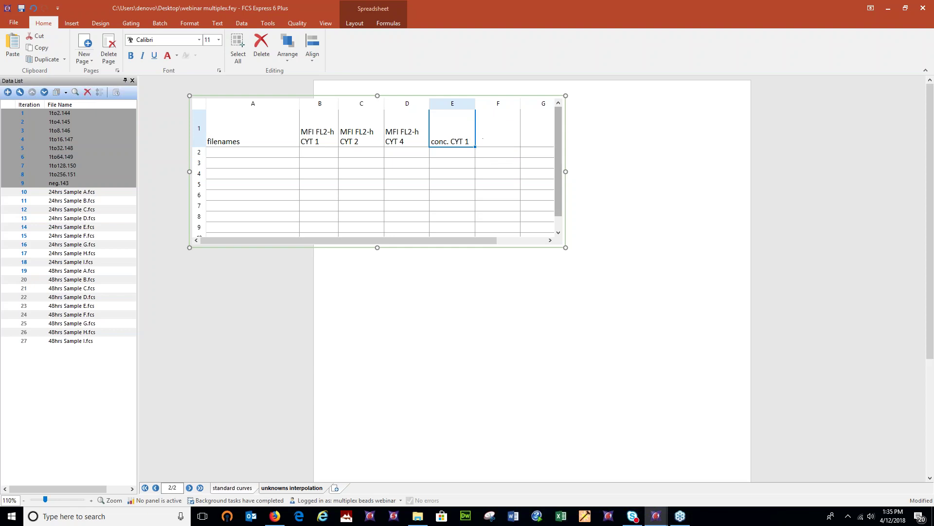
left_click_drag(475, 146, 547, 141)
double_click(547, 141)
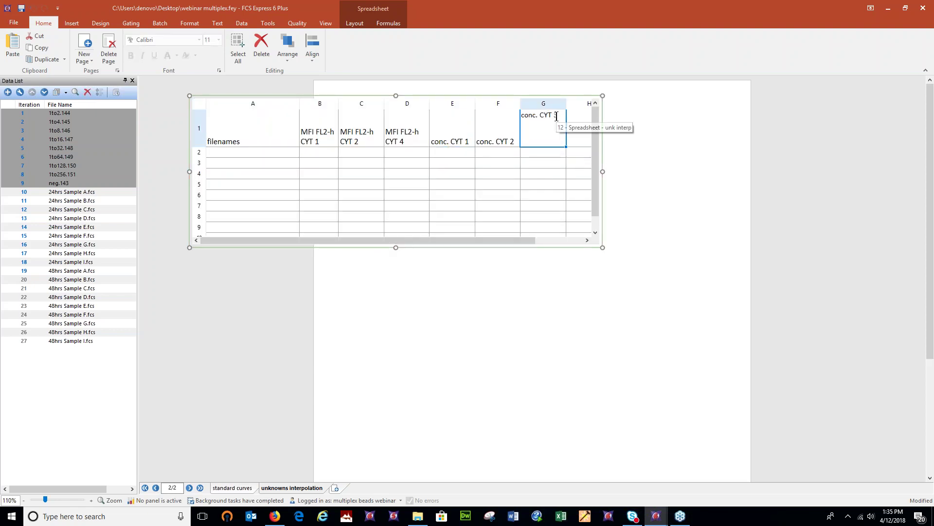
key("BackSpace")
type("4")
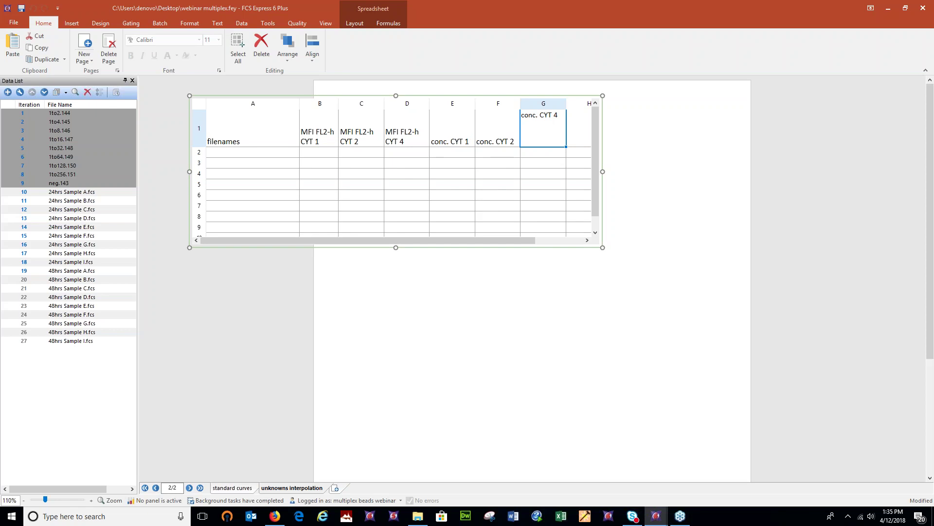
left_click(641, 142)
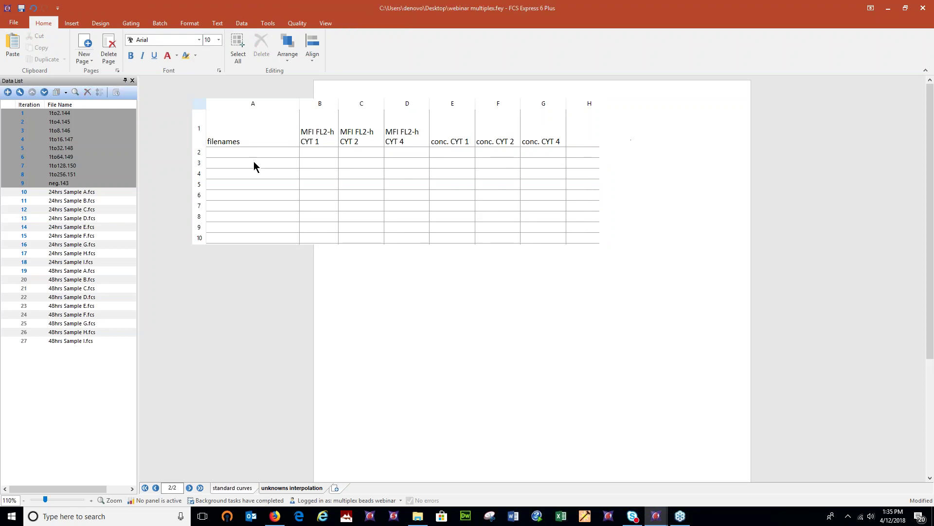
Extend the spreadsheet frame down to about row 14 and move it up beside the data list
left_click(69, 195)
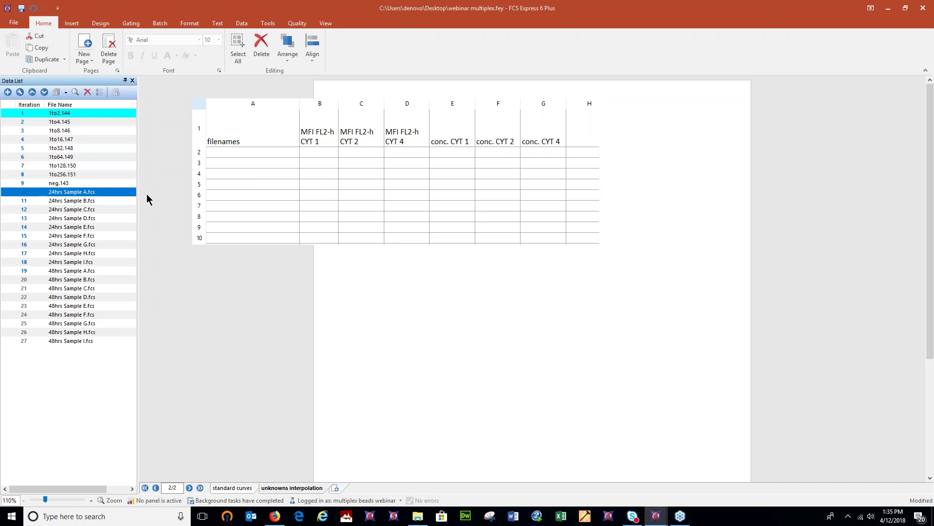
left_click(351, 187)
left_click_drag(396, 246, 393, 286)
left_click_drag(393, 92, 350, 83)
Add all files from 24hrs Sample A.fcs to 48hrs Sample I.fcs from cell A2 down as statistic tokens showing the Filename statistic
left_click(78, 194)
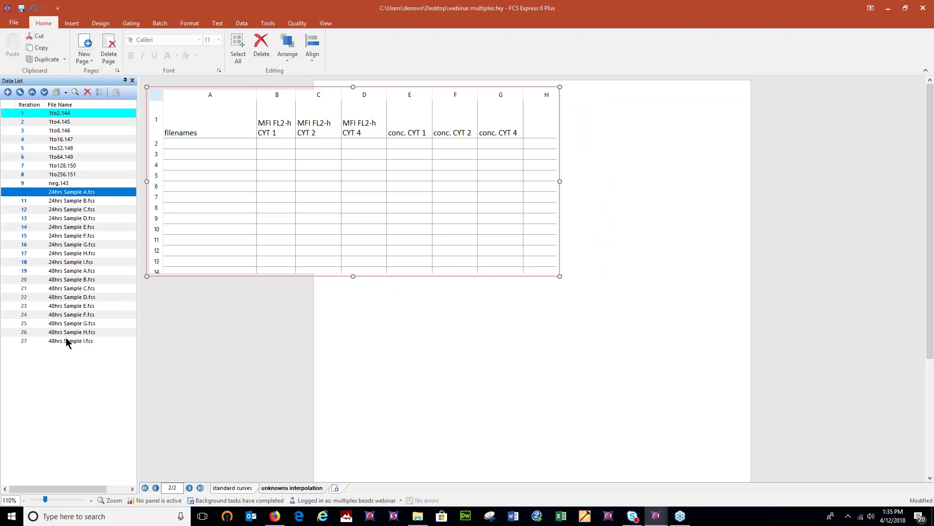
left_click(69, 344, "shift")
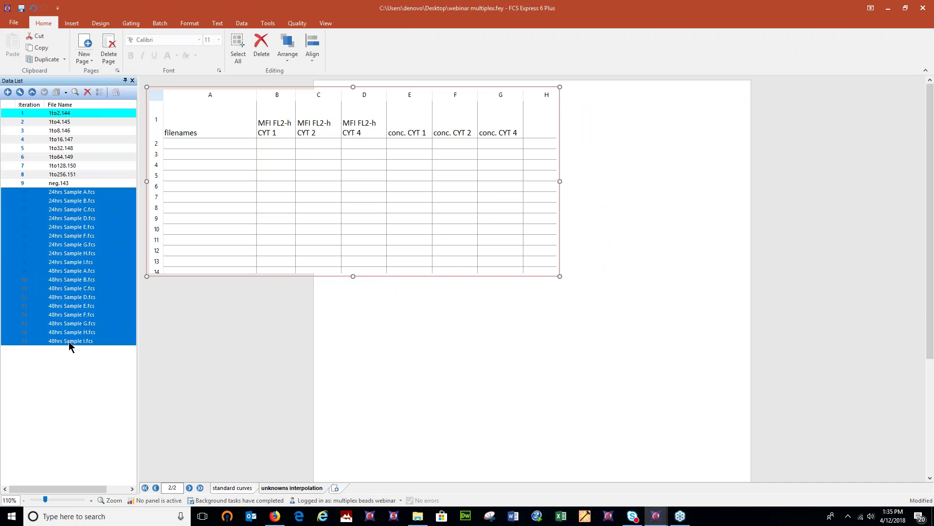
double_click(208, 165)
left_click(209, 143)
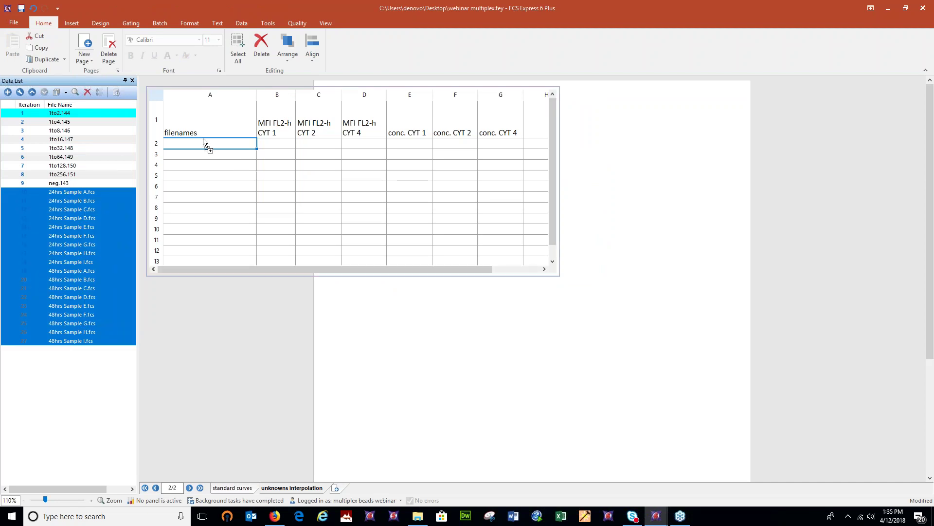
key("ctrl+v")
left_click(512, 320)
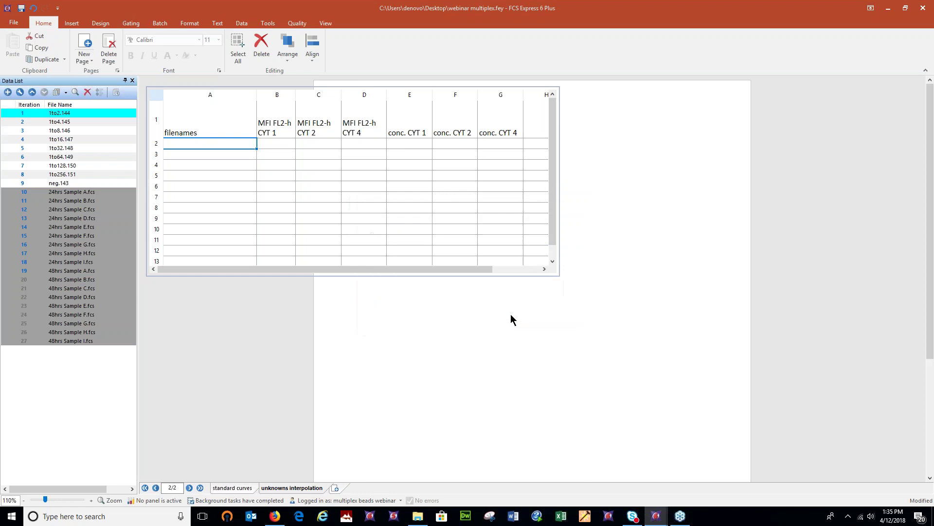
left_click(424, 226)
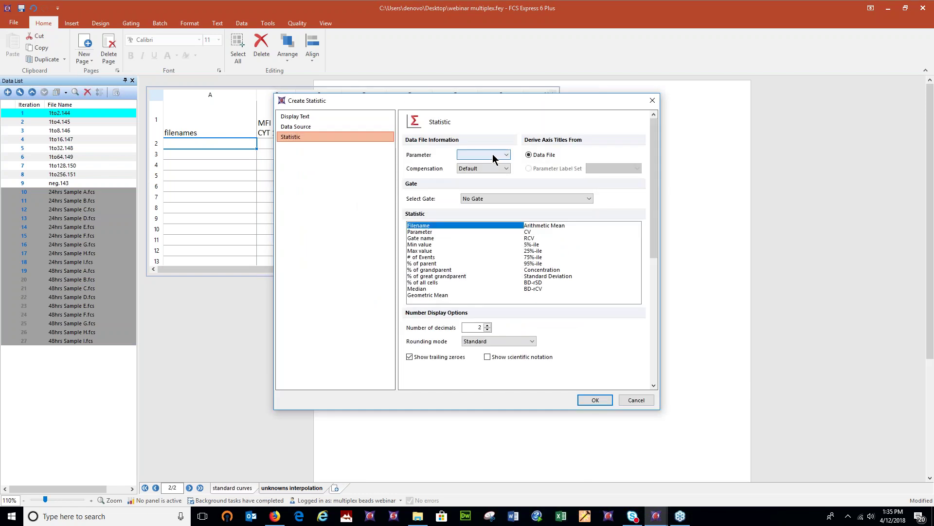
left_click(494, 154)
left_click(501, 167)
left_click_drag(513, 100, 569, 92)
left_click(641, 394)
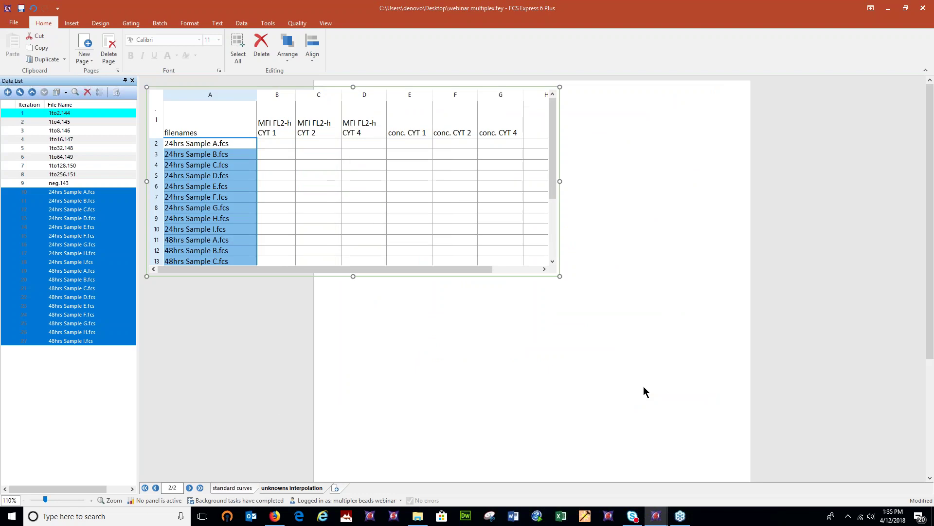
Extend the spreadsheet frame down to row 21 and narrow columns B to D to the same width
left_click_drag(352, 276, 353, 356)
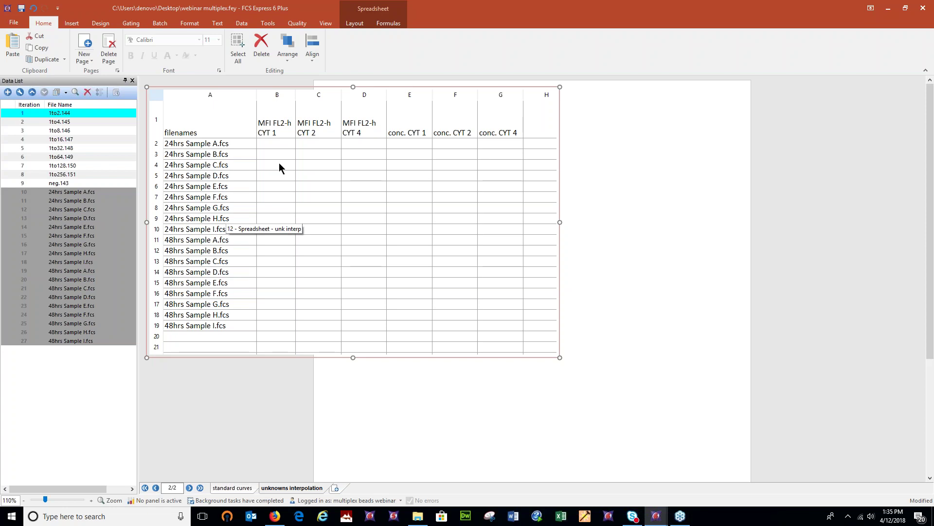
left_click_drag(283, 96, 380, 94)
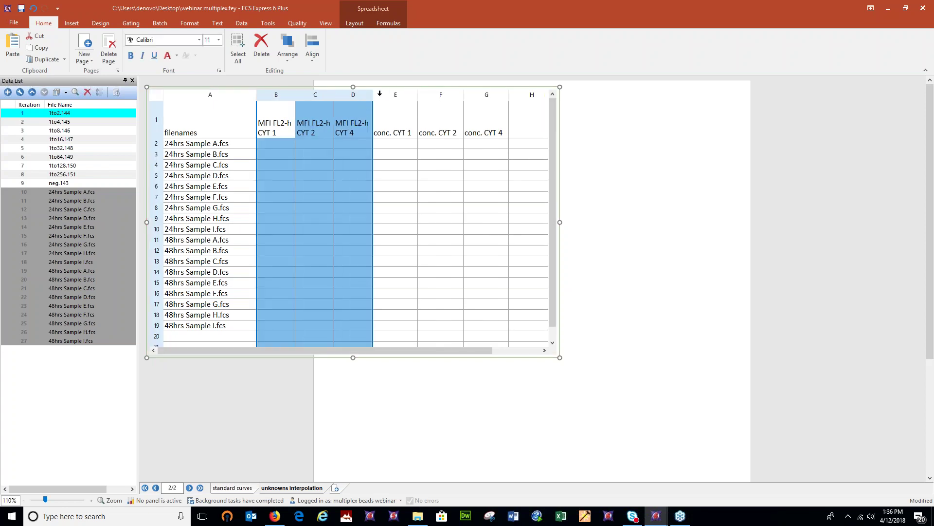
left_click(289, 168)
Add statistic tokens for all 24hrs and 48hrs sample files from cell B2 down, using the Median of FL2-Height in gate Cytokine 1
left_click_drag(80, 193, 268, 149)
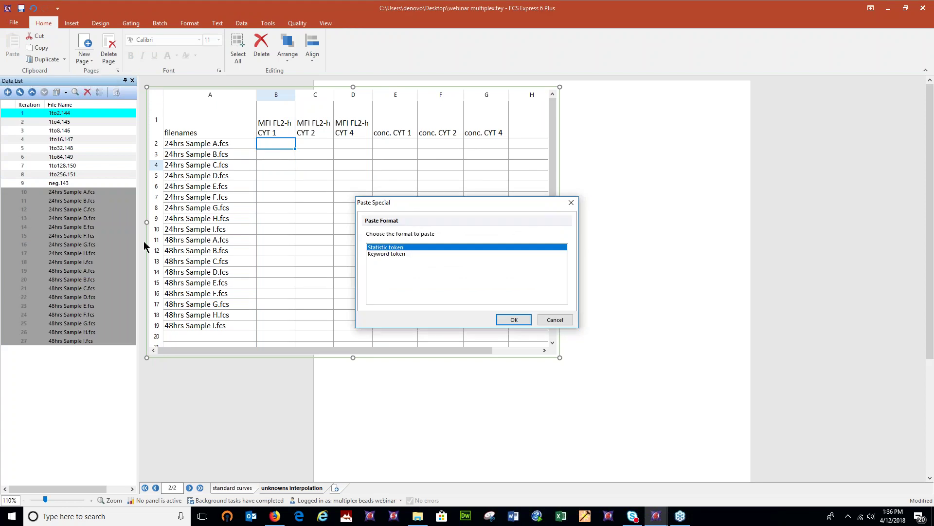
left_click(513, 320)
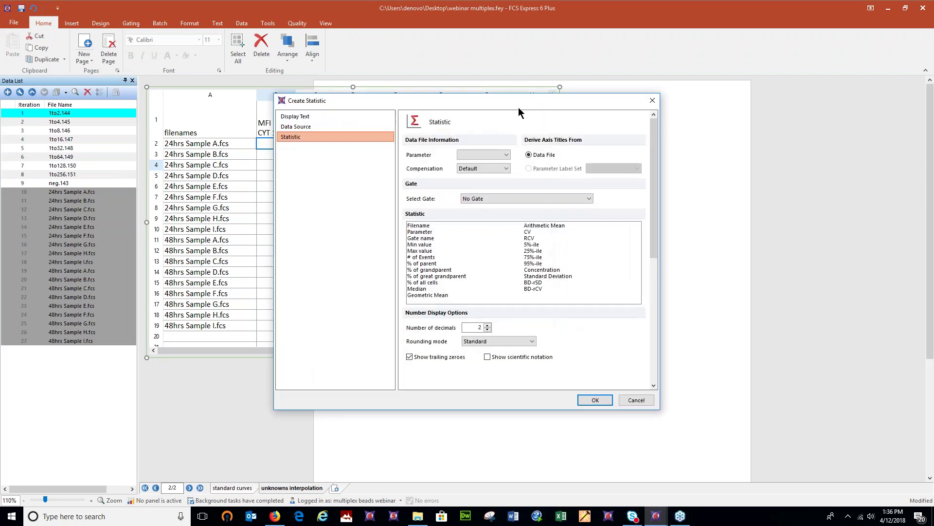
left_click_drag(537, 101, 710, 75)
left_click(674, 127)
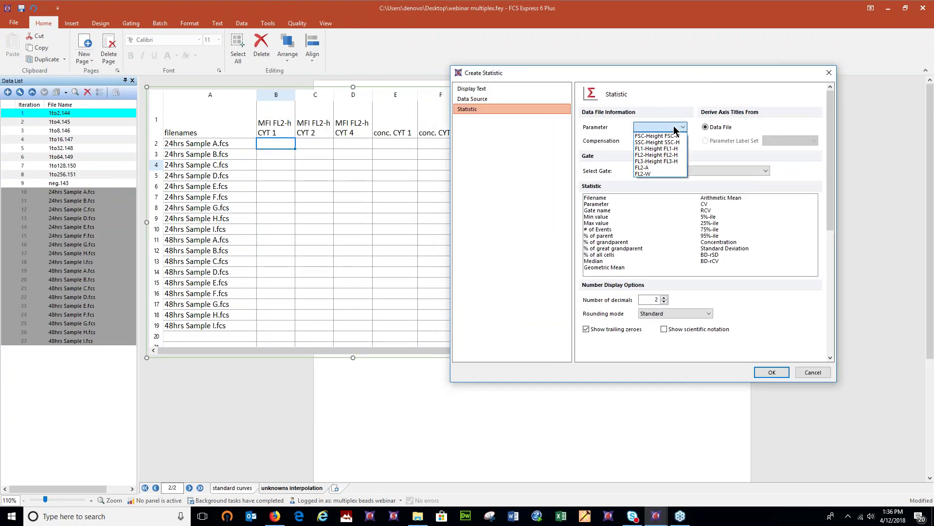
left_click(672, 163)
left_click(673, 170)
left_click(670, 186)
left_click(602, 262)
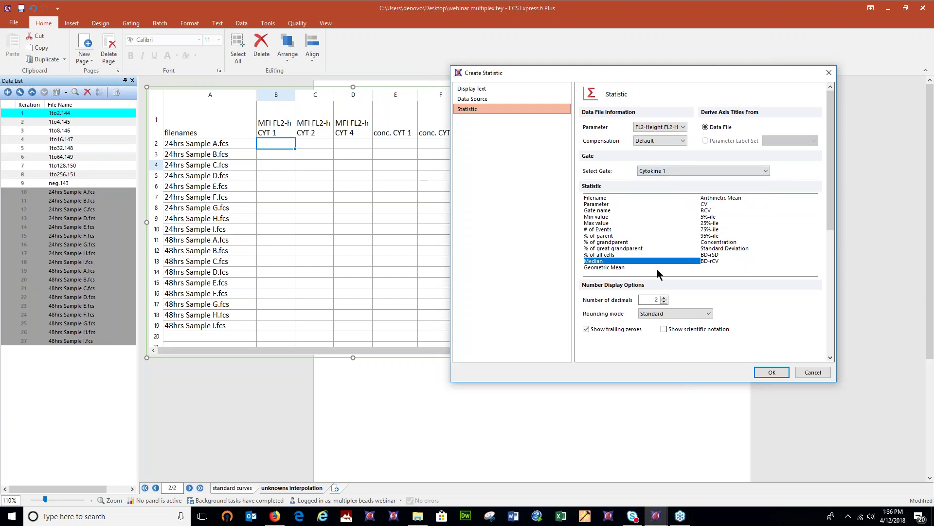
left_click(775, 373)
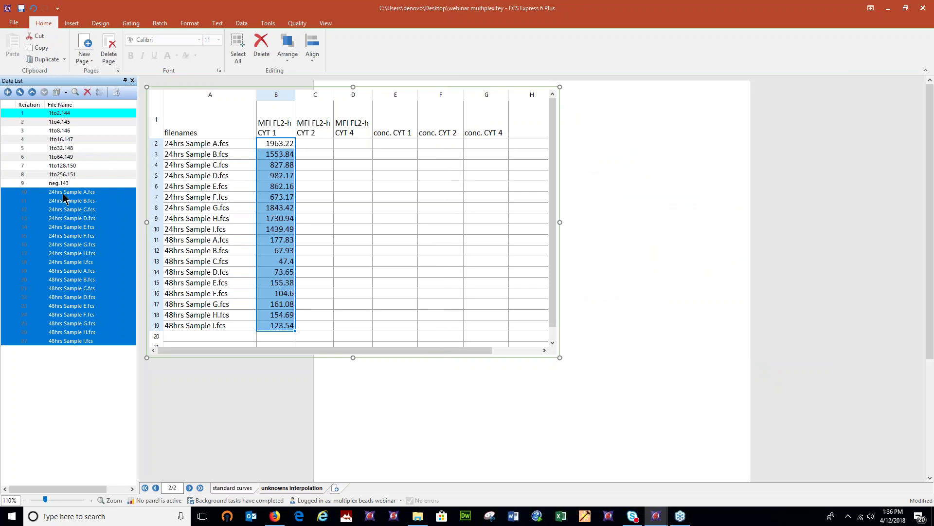
Add statistic tokens for the same sample files from cell C2 down, using the Median of FL2-Height in gate Cytokine 2
left_click(321, 144)
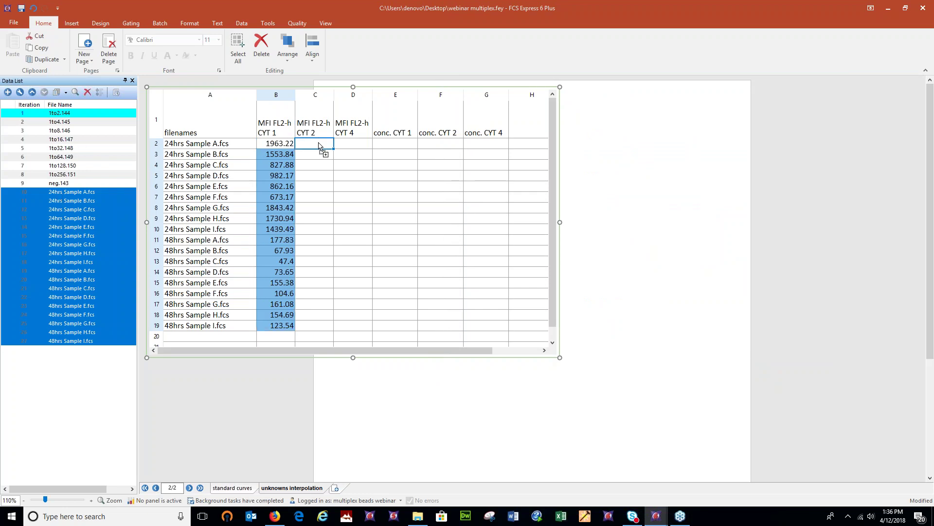
key("ctrl+v")
left_click(514, 319)
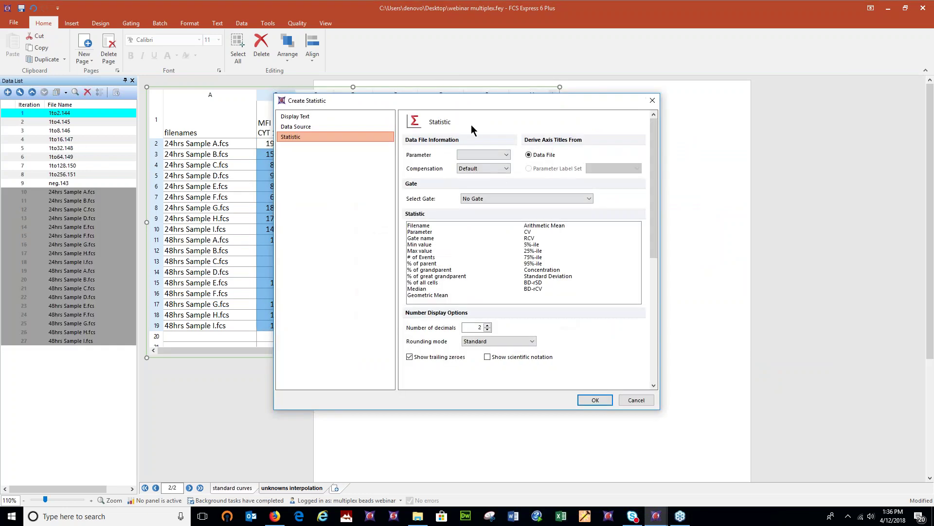
left_click_drag(497, 101, 608, 78)
left_click(613, 132)
left_click(606, 161)
left_click(603, 176)
left_click(589, 210)
left_click(541, 266)
left_click(709, 376)
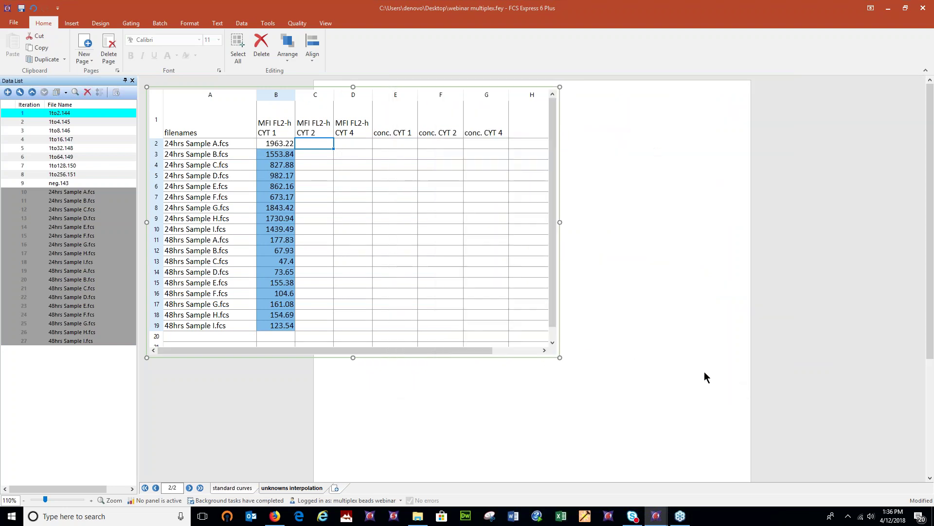
Add statistic tokens for the same sample files from cell D2 down, using the Median of FL2-Height in gate Cytokine 4
left_click(351, 144)
left_click_drag(351, 144, 351, 144)
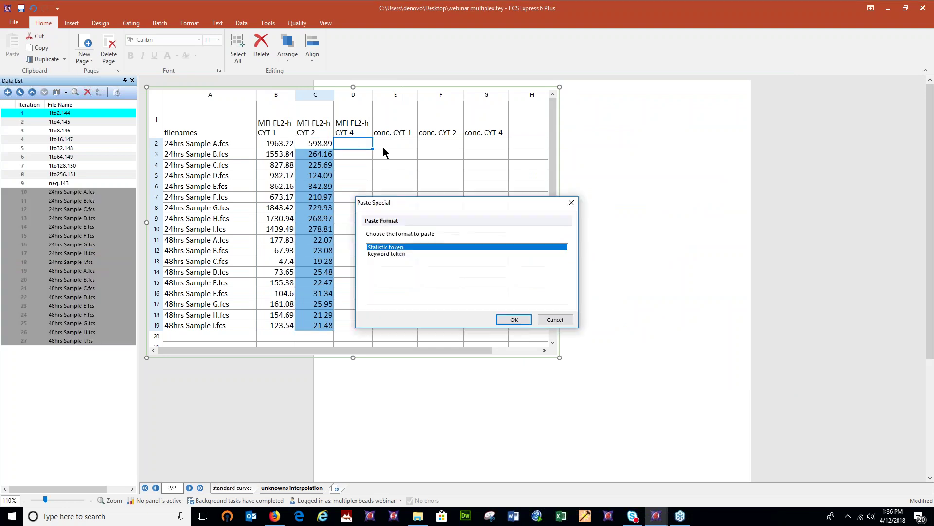
left_click(512, 320)
left_click(504, 194)
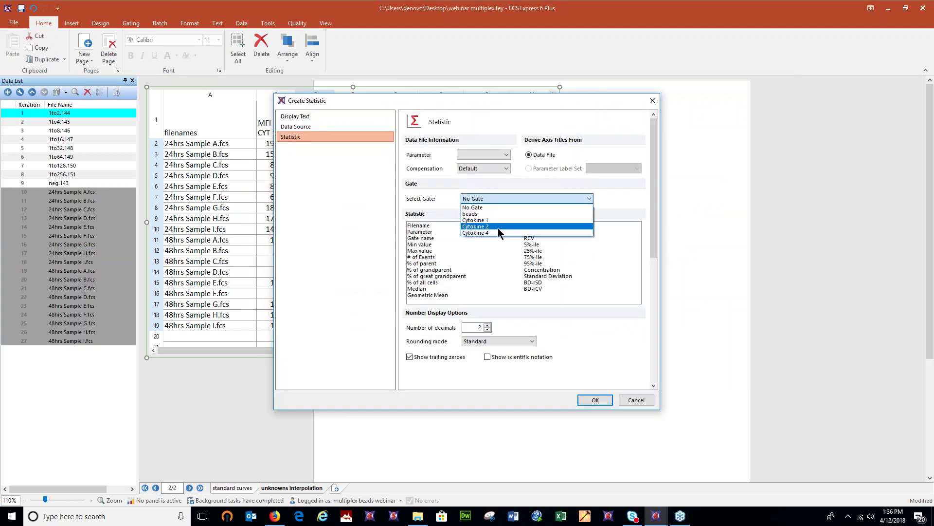
left_click(498, 230)
left_click(483, 156)
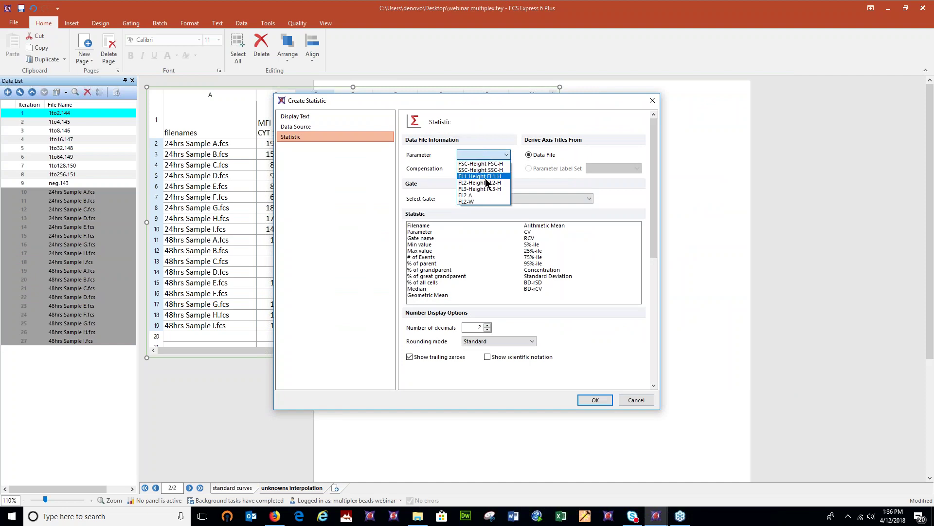
left_click(487, 182)
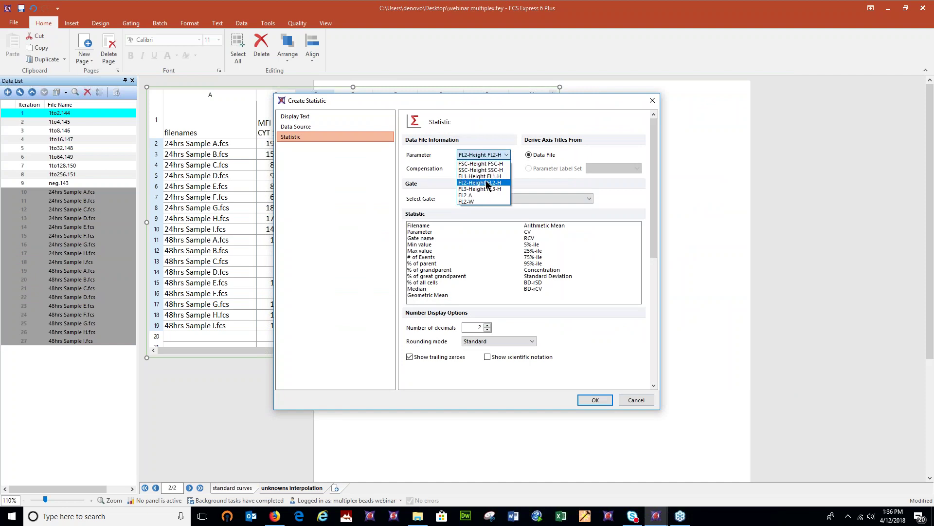
left_click(418, 290)
left_click(595, 400)
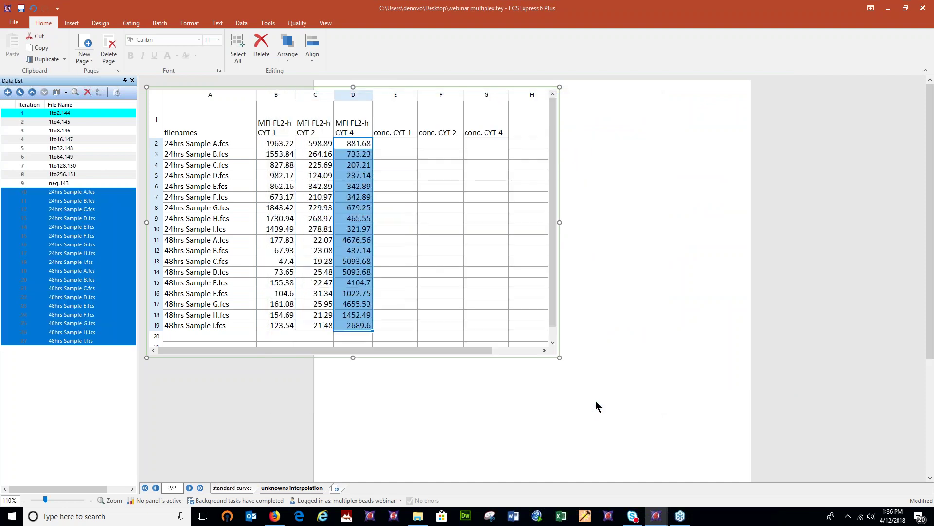
Start a formula in cell E2 of the unknowns interpolation spreadsheet with the statistical function REGRESSIONPLOTYTOX
left_click(406, 165)
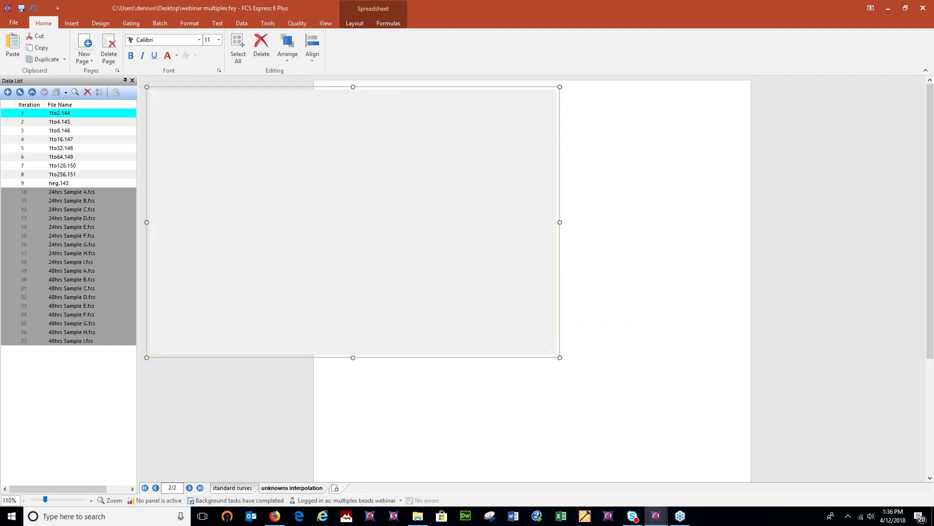
left_click(236, 488)
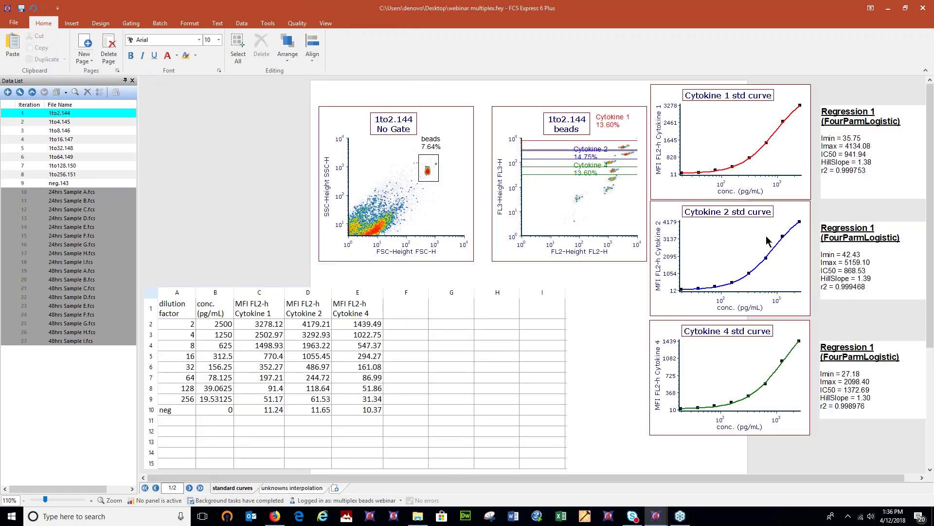
left_click(292, 488)
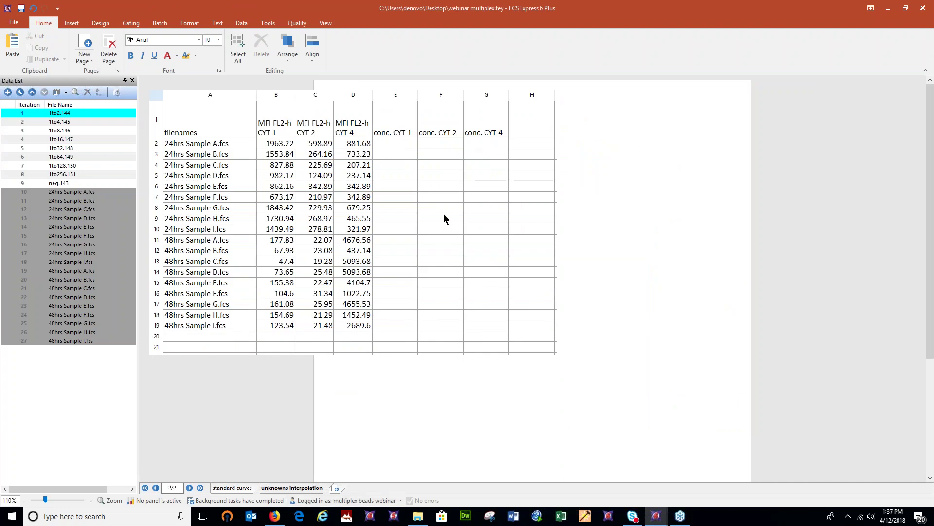
double_click(401, 145)
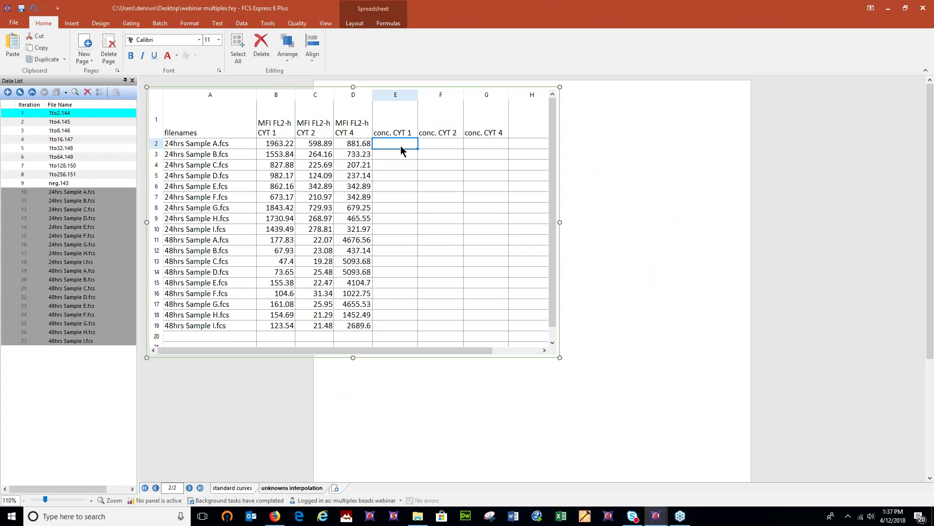
type("=")
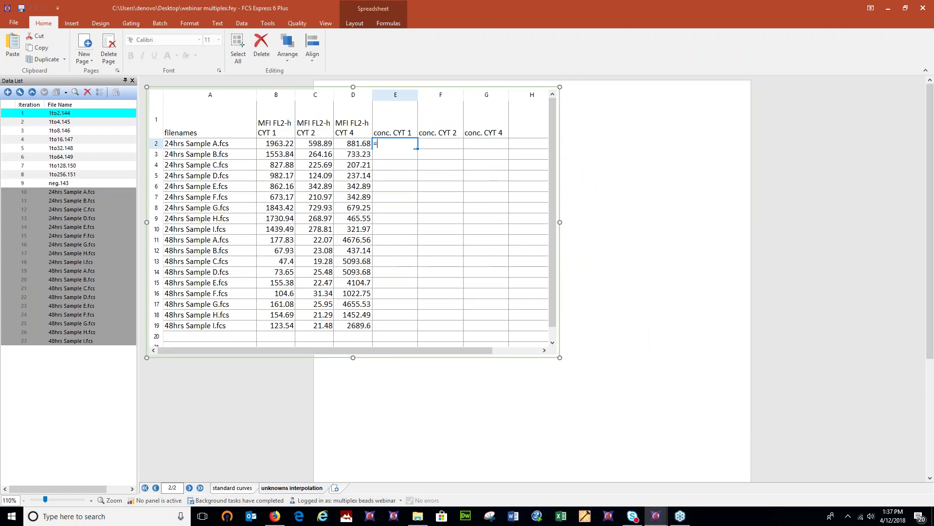
left_click(389, 23)
left_click(232, 61)
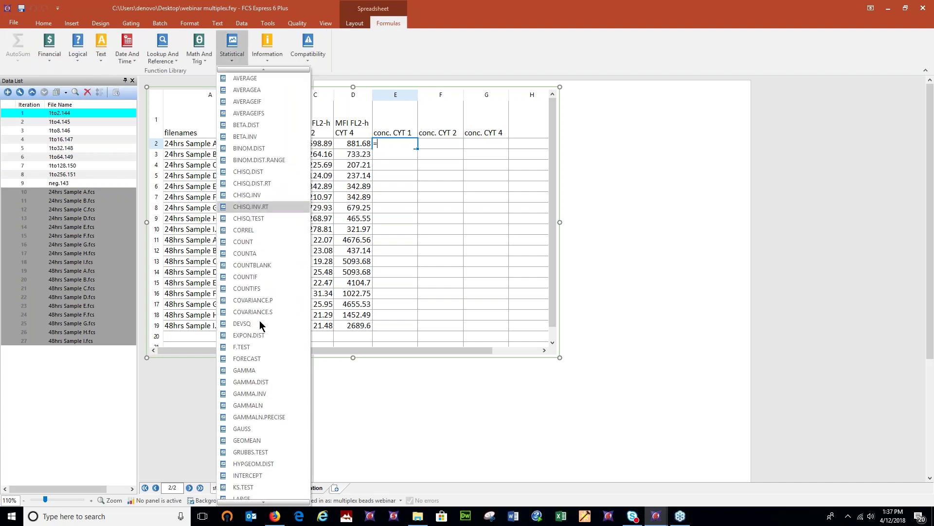
mouse_move(265, 504)
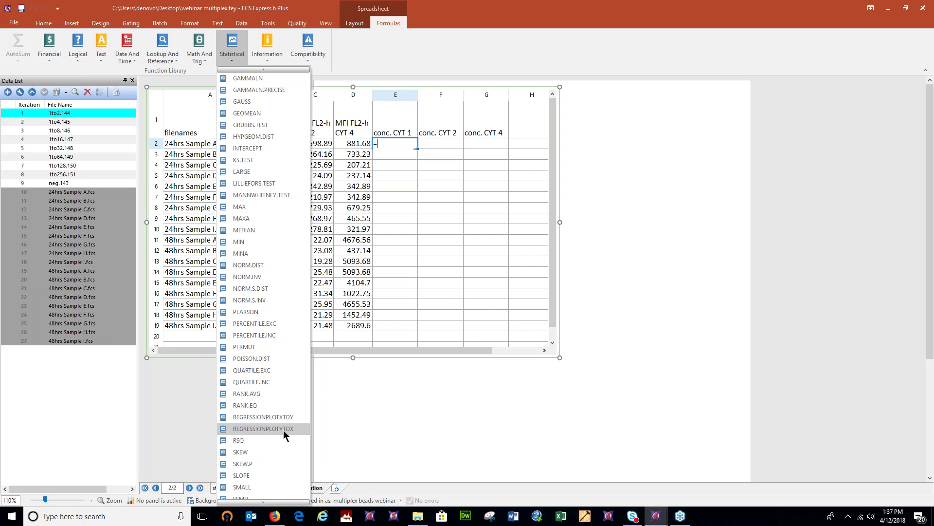
left_click(284, 431)
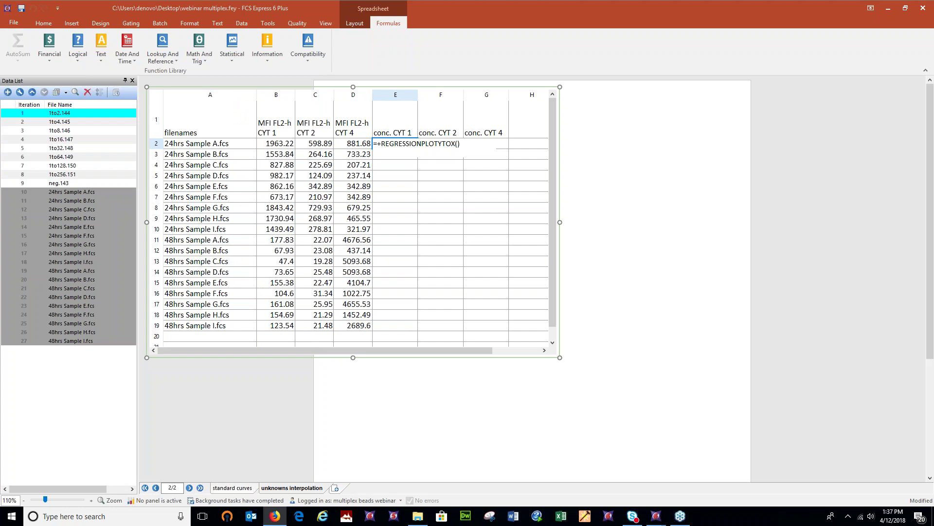
Switch to the online FCS Express manual in Firefox, search for "spreadsheet formula reference" and open the Spreadsheet Formula Definitions page
key("alt+Tab")
double_click(378, 79)
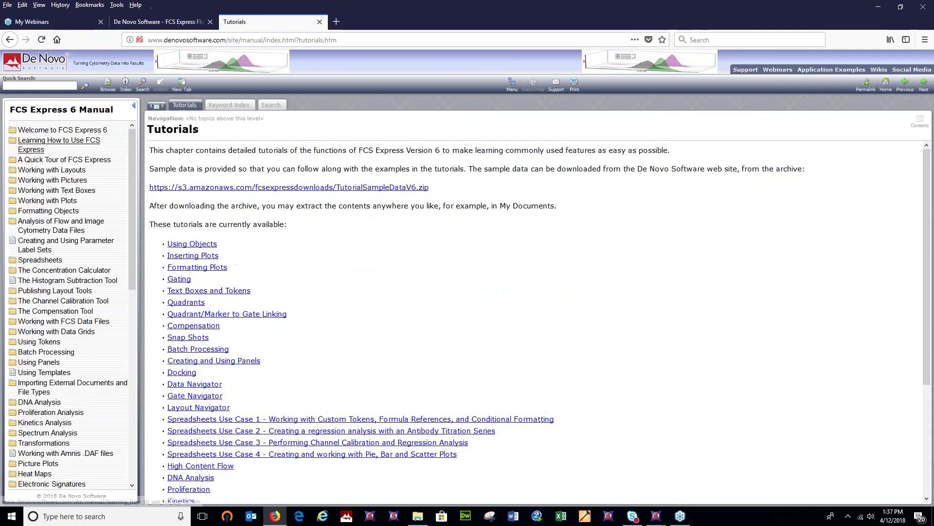
left_click(49, 85)
type("spreadsheet fo")
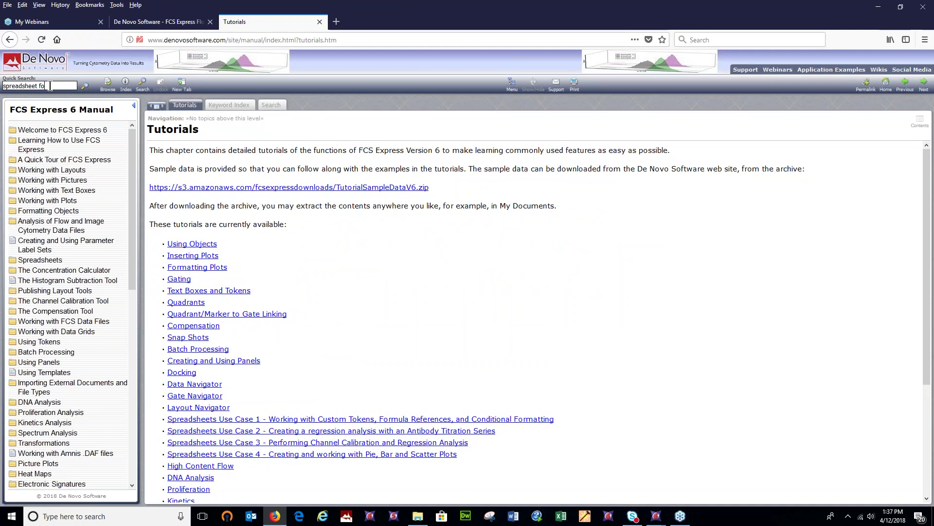
type("rmula reference")
key("Return")
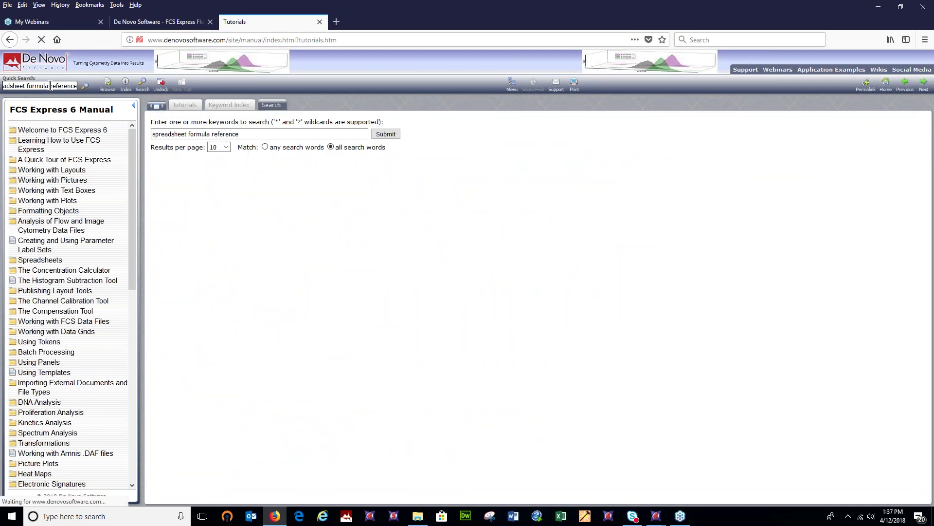
mouse_move(656, 517)
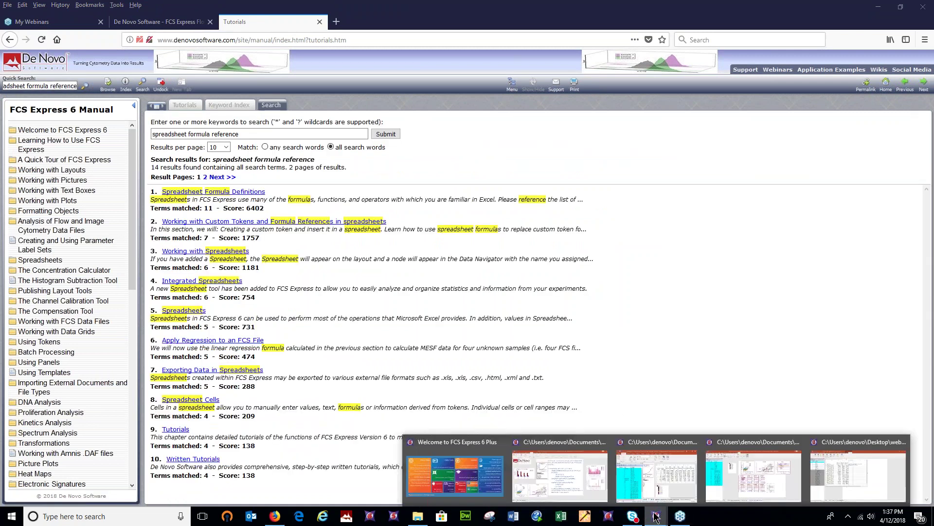
left_click(481, 476)
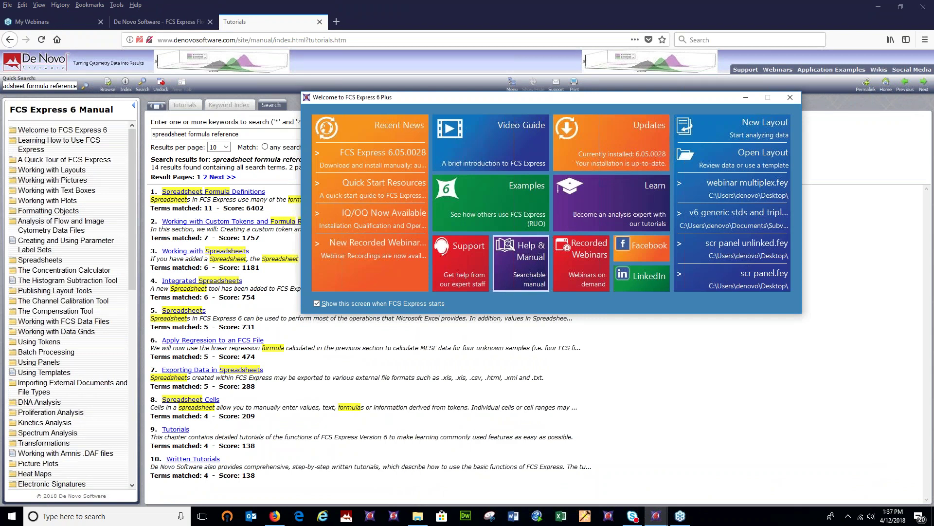
left_click(273, 244)
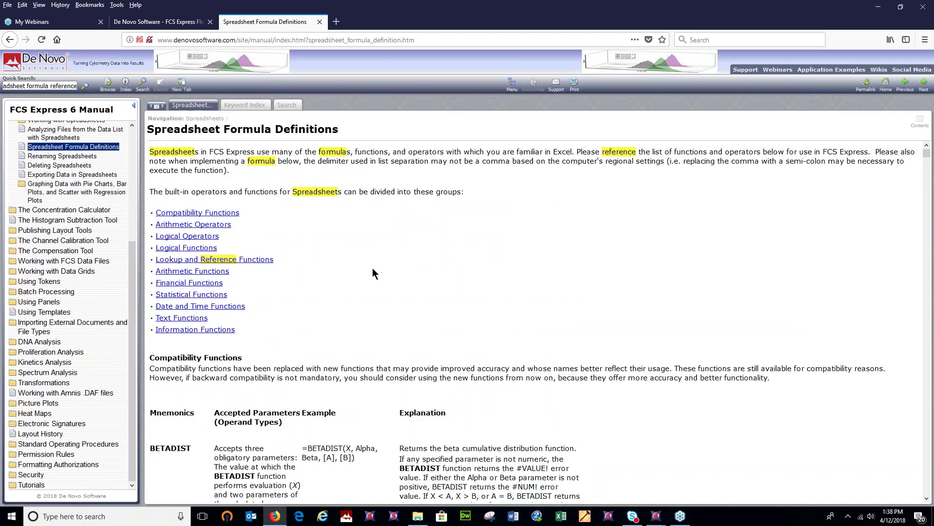
Find the REGRESSIONPLOTYTOX entry on the page by searching it for "regression"
key("ctrl+f")
type("regression")
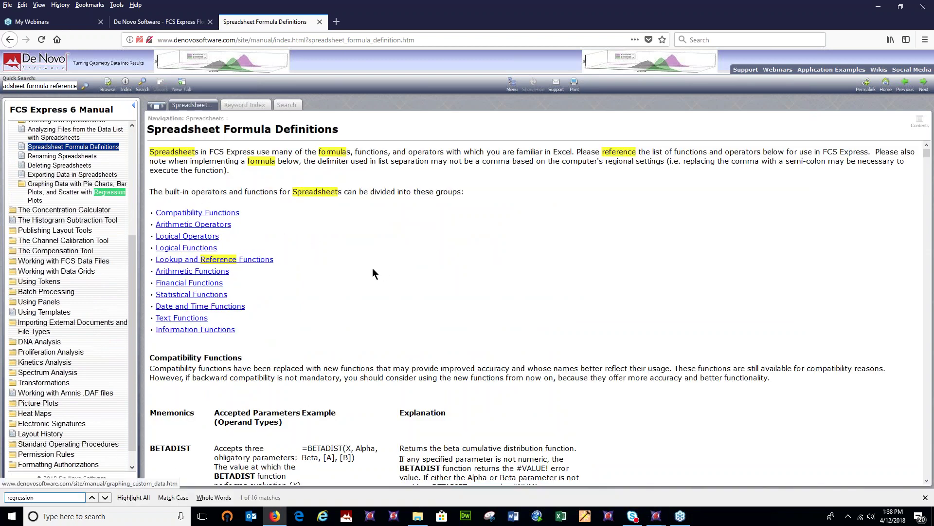
key("Return")
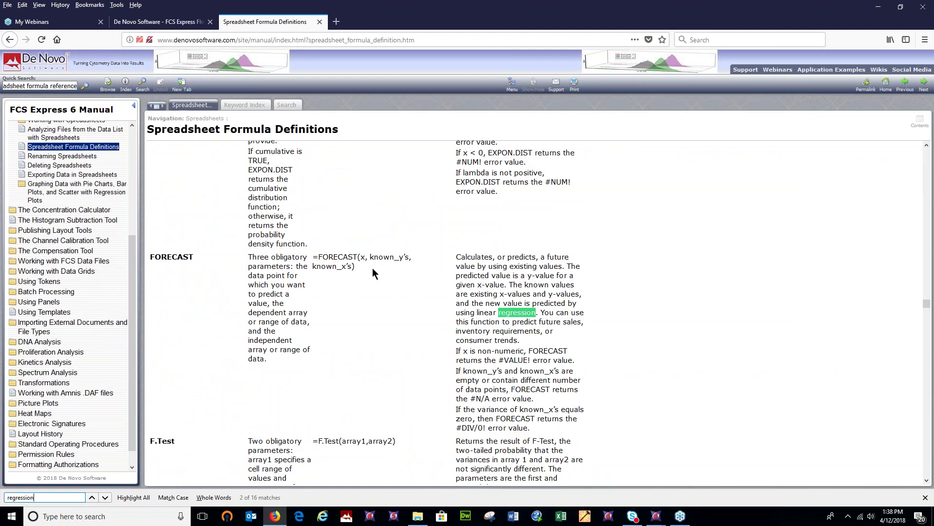
left_click(104, 497)
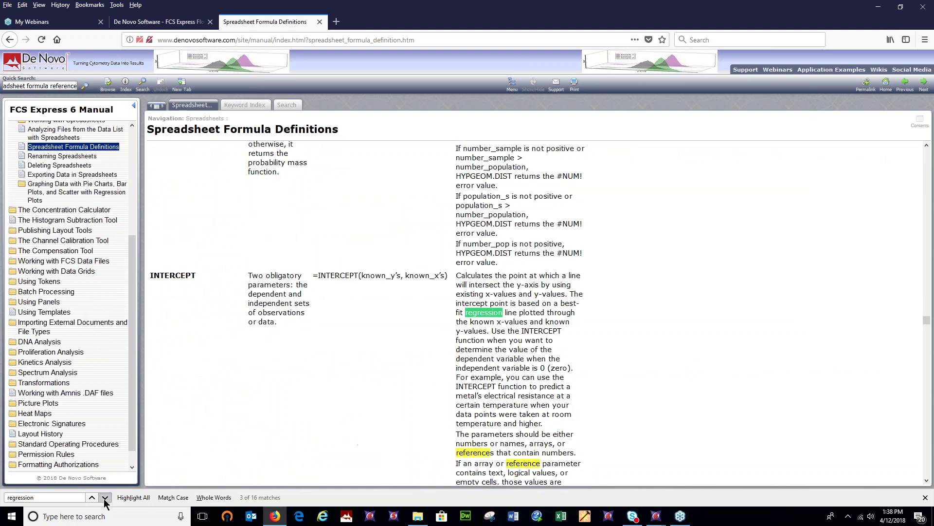
left_click(105, 497)
left_click(377, 393)
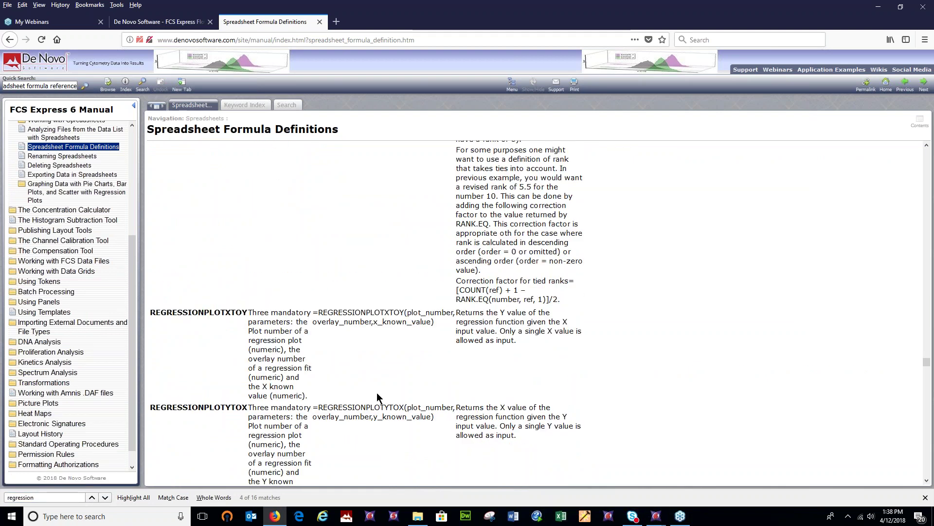
scroll(376, 392, "down", 4)
Examine the REGRESSIONPLOTYTOX arguments plot_number, overlay_number and y_known_value in the example syntax
left_click_drag(314, 241, 453, 240)
left_click(430, 241)
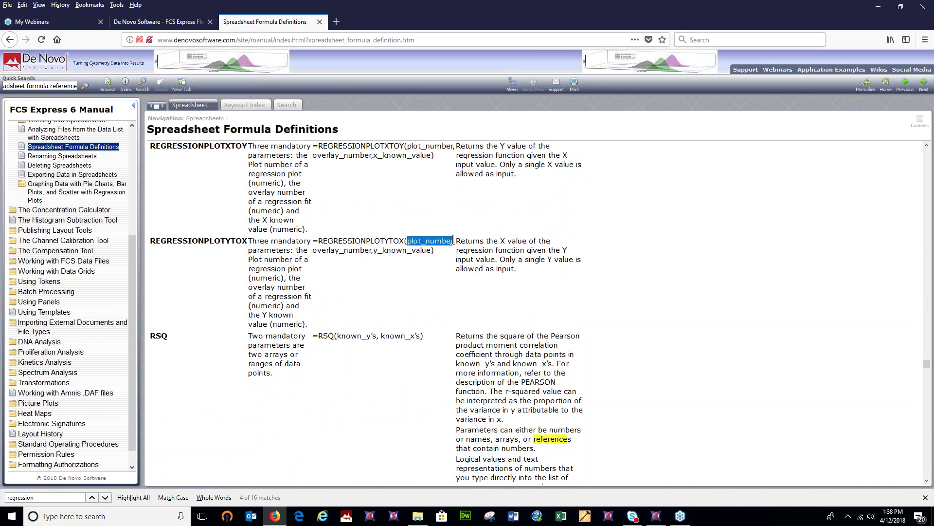
left_click_drag(313, 250, 371, 249)
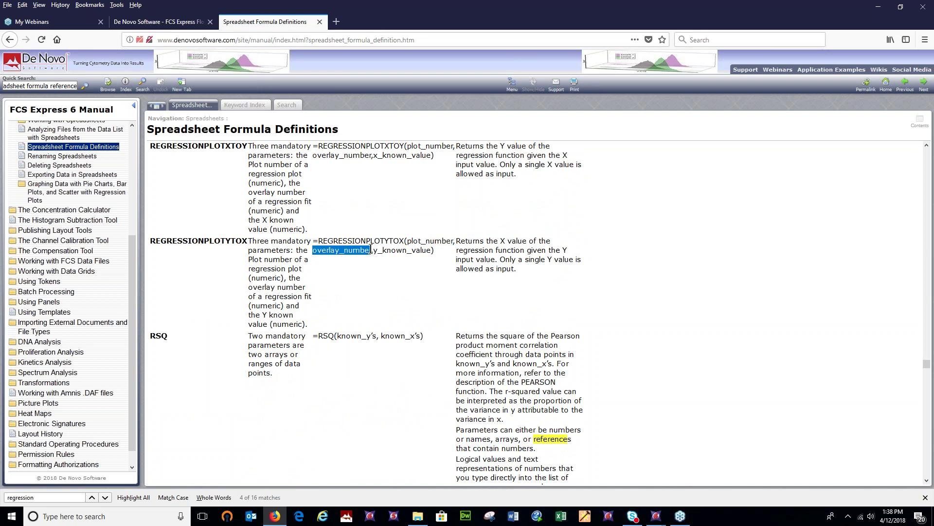
left_click_drag(374, 250, 431, 253)
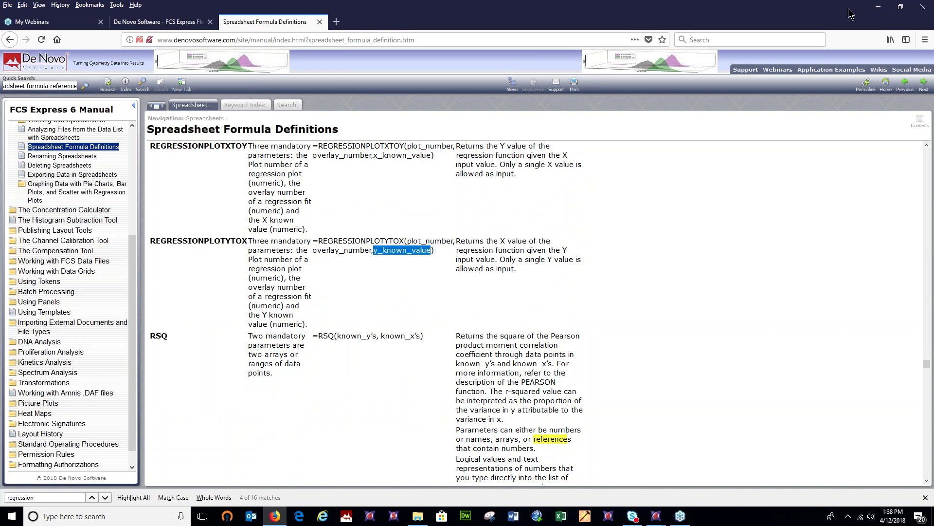
Switch back to the FCS Express layout and leave the REGRESSIONPLOTYTOX formula in E2 without arguments
left_click(878, 7)
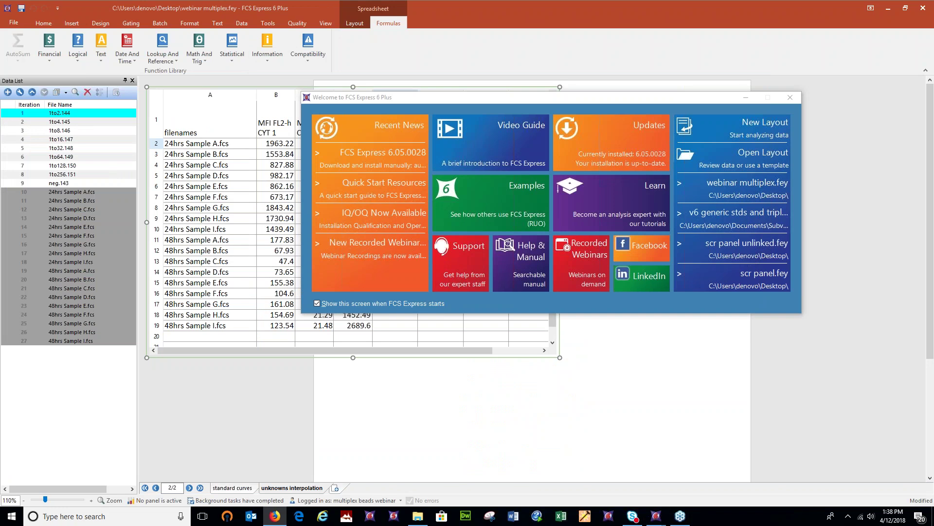
left_click(536, 352)
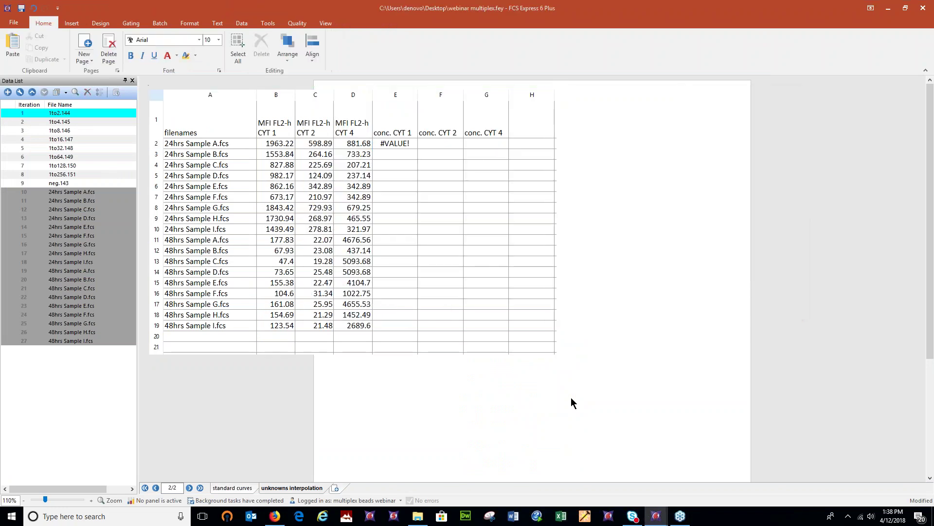
left_click(410, 148)
left_click(433, 409)
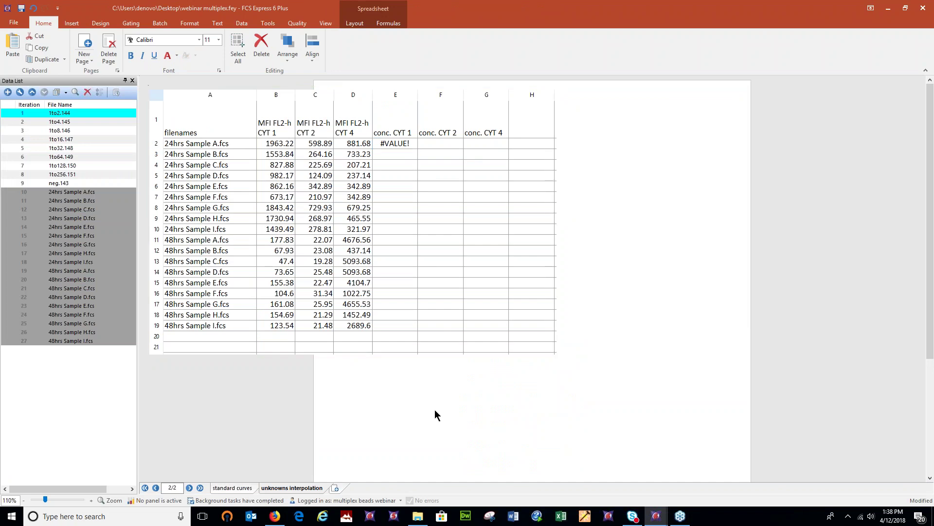
Check the plot number of the Cytokine 1 std curve in its formatting options on the standard curves page, leaving the settings unchanged
left_click(233, 488)
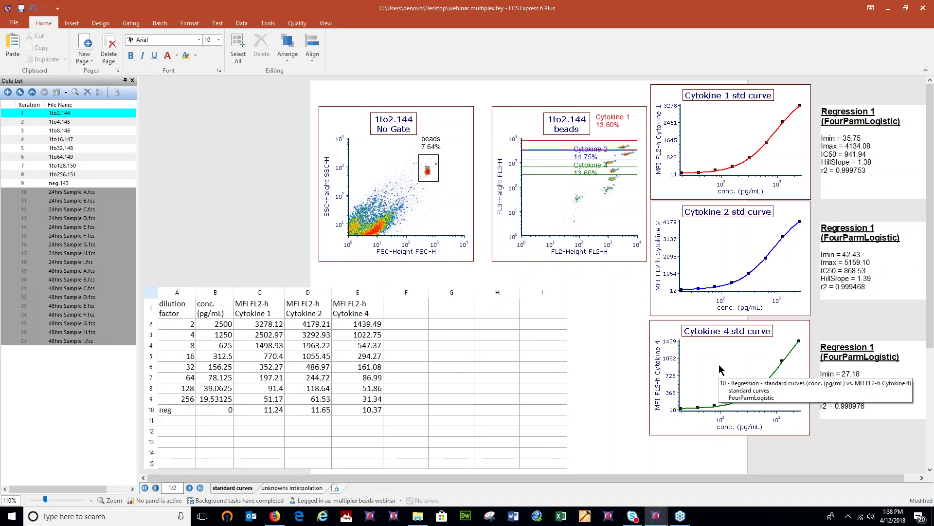
right_click(715, 122)
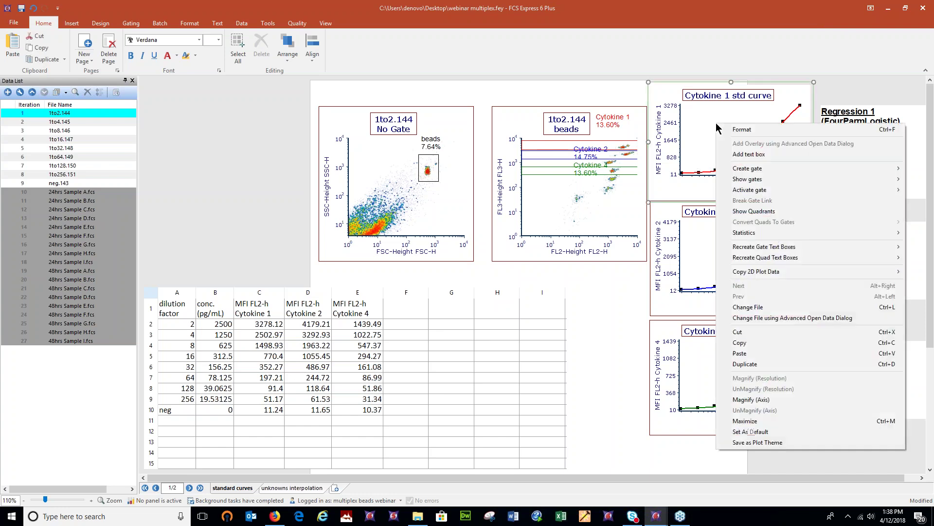
left_click(750, 129)
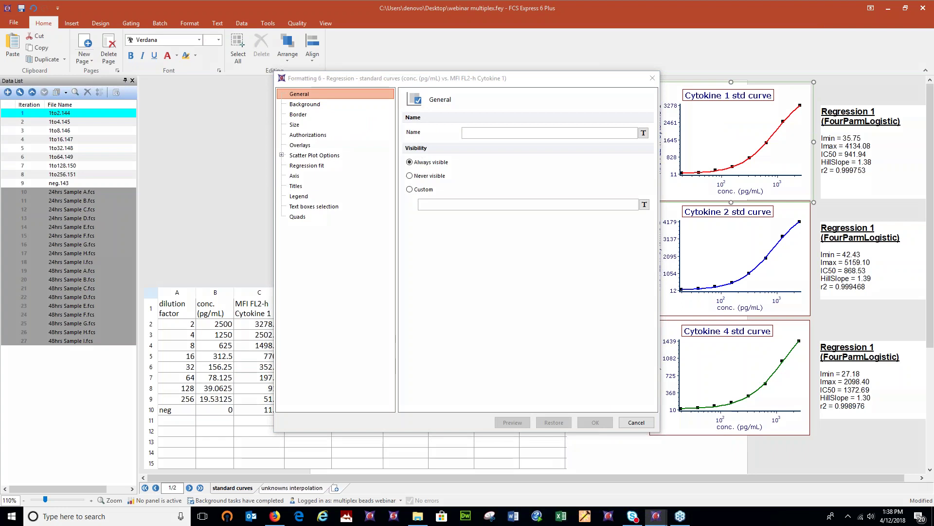
mouse_move(327, 63)
left_mouse_down()
mouse_move(271, 69)
mouse_move(279, 86)
mouse_move(333, 91)
mouse_move(336, 69)
left_mouse_up()
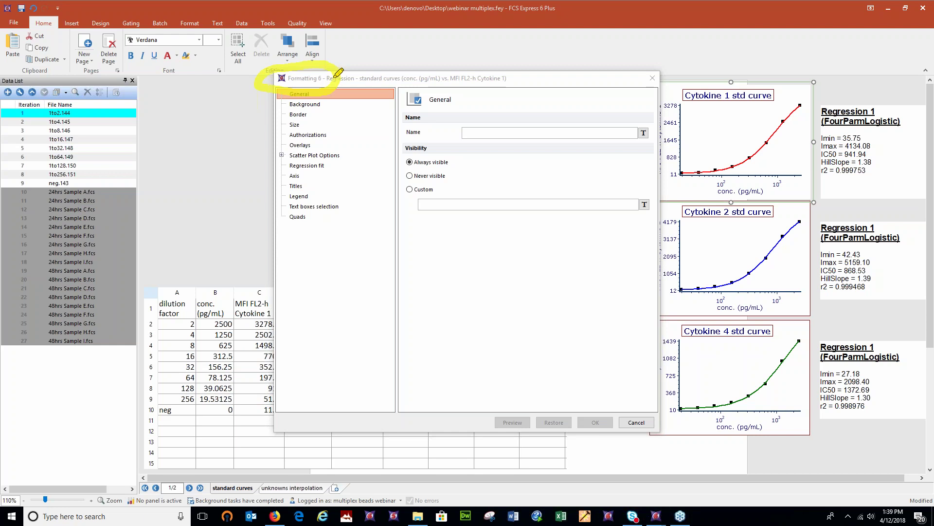
key("Escape")
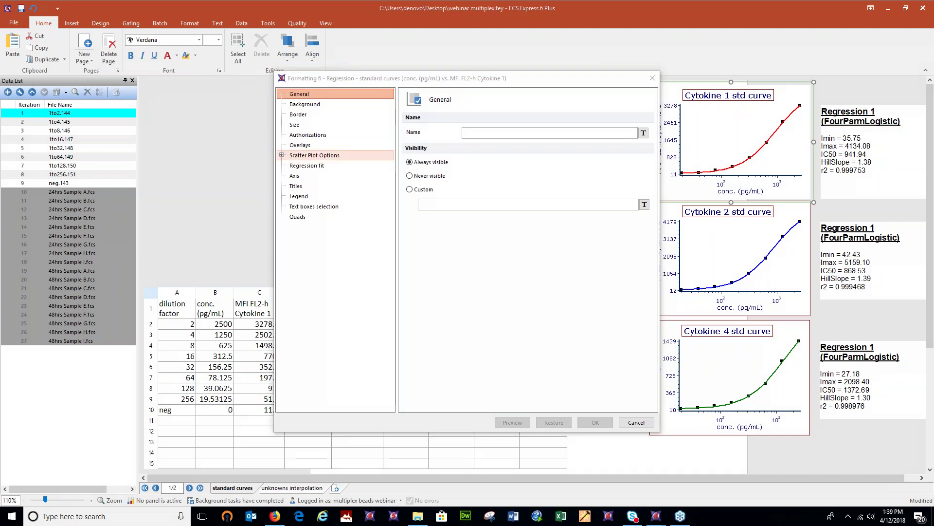
left_click(641, 421)
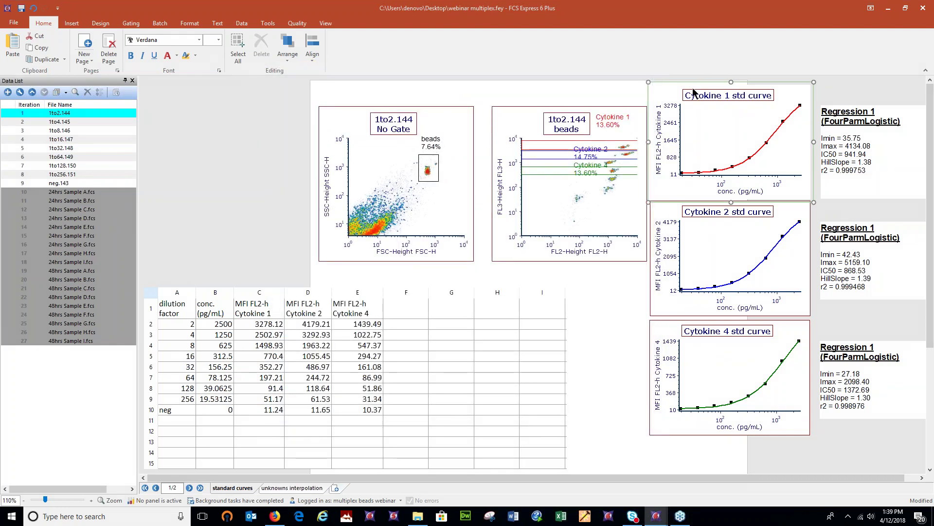
On the unknowns interpolation page, complete cell E2's formula as =REGRESSIONPLOTYTOX(6,2,B2)
left_click(705, 233)
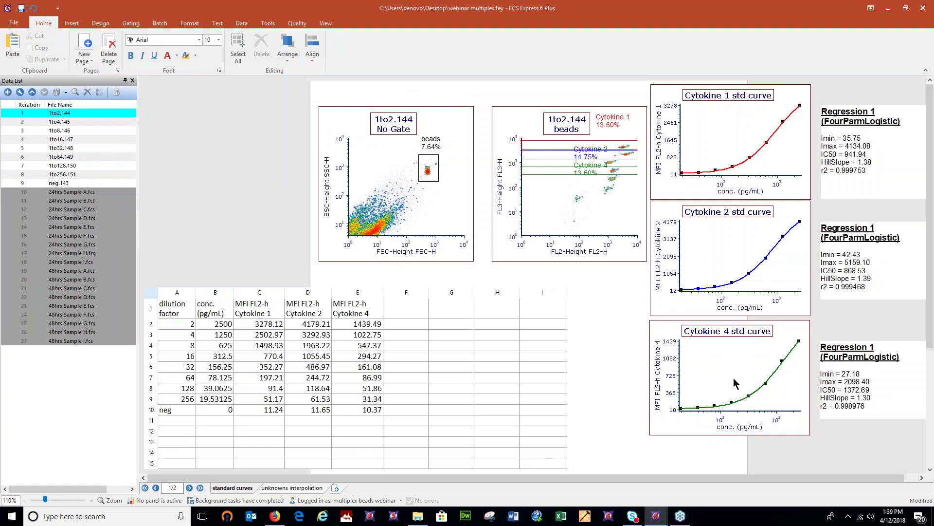
left_click(292, 488)
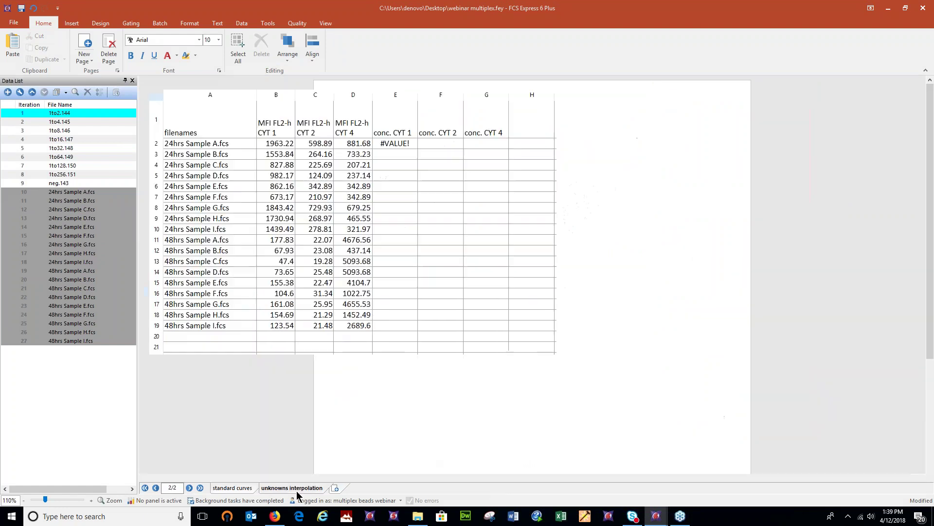
left_click(402, 146)
double_click(402, 146)
left_click(455, 143)
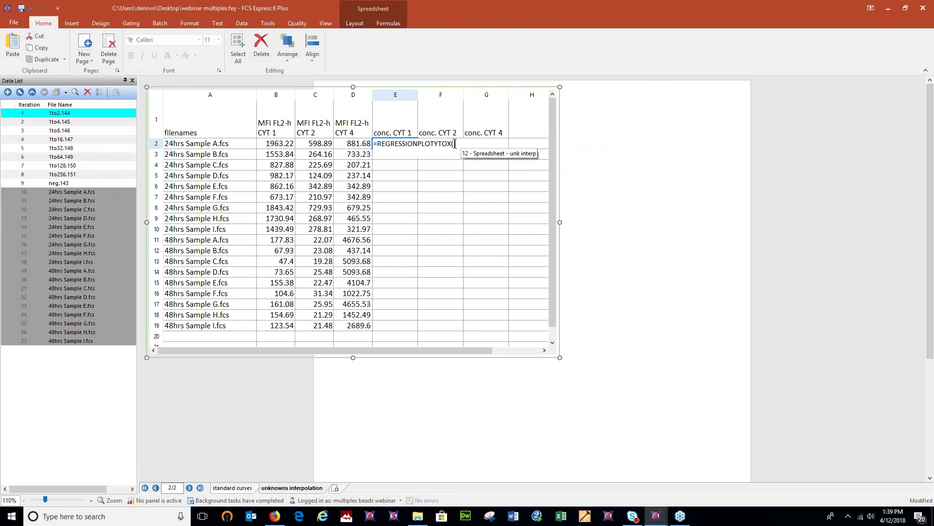
type("6")
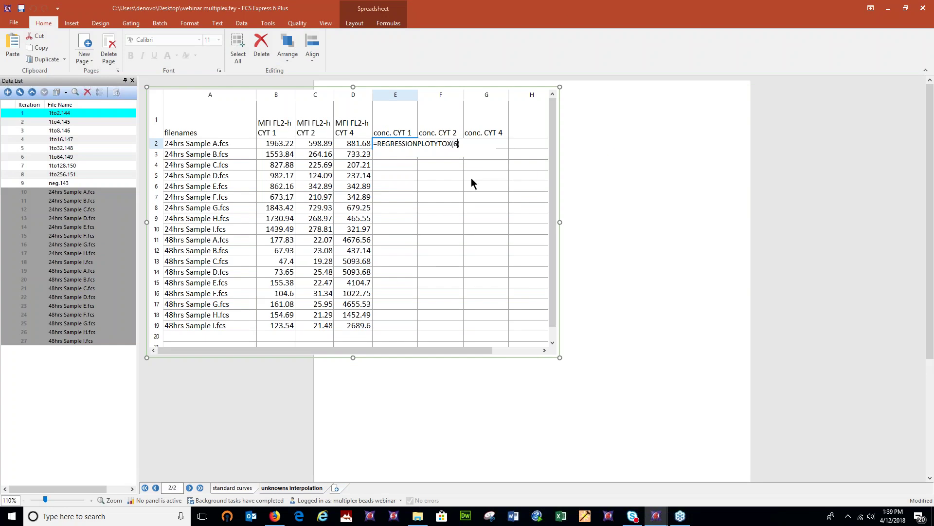
type(",2,")
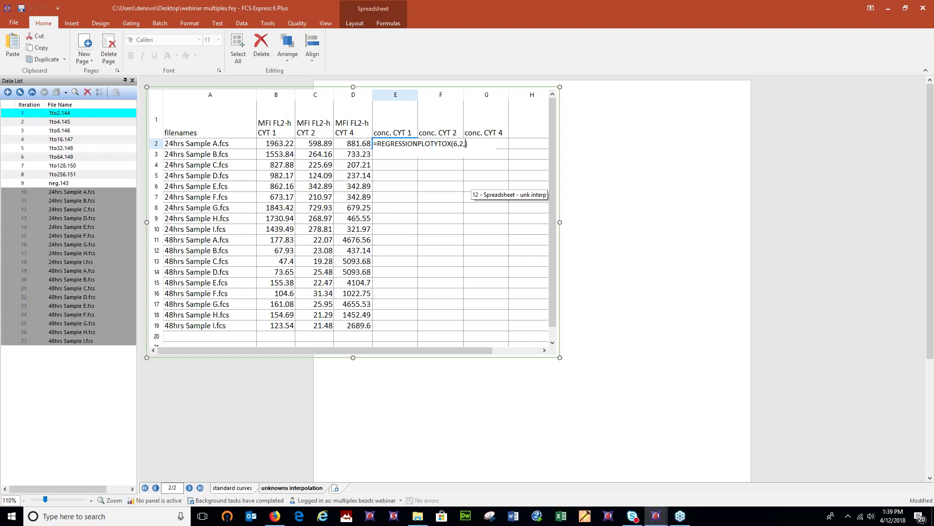
left_click(273, 143)
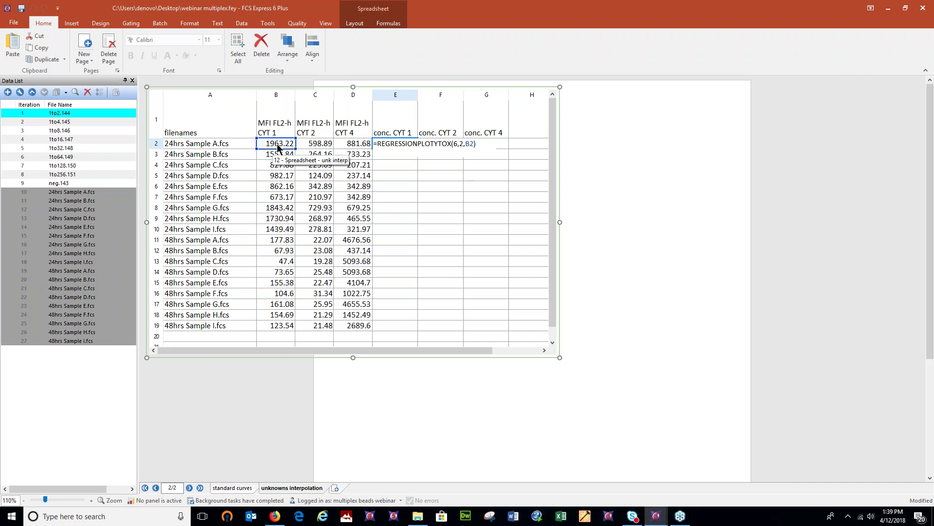
key("Return")
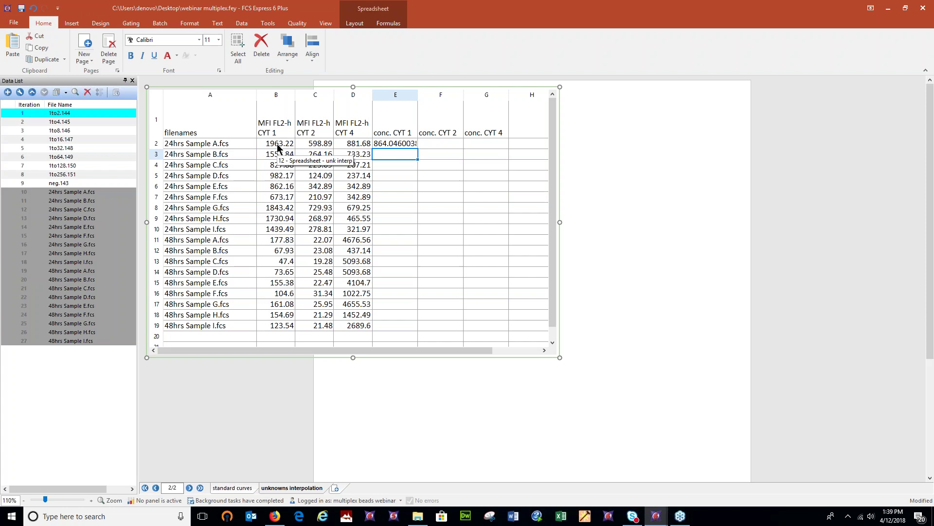
Widen the spreadsheet frame slightly and copy the E2 concentration formula into F2 and G2
left_click(559, 220)
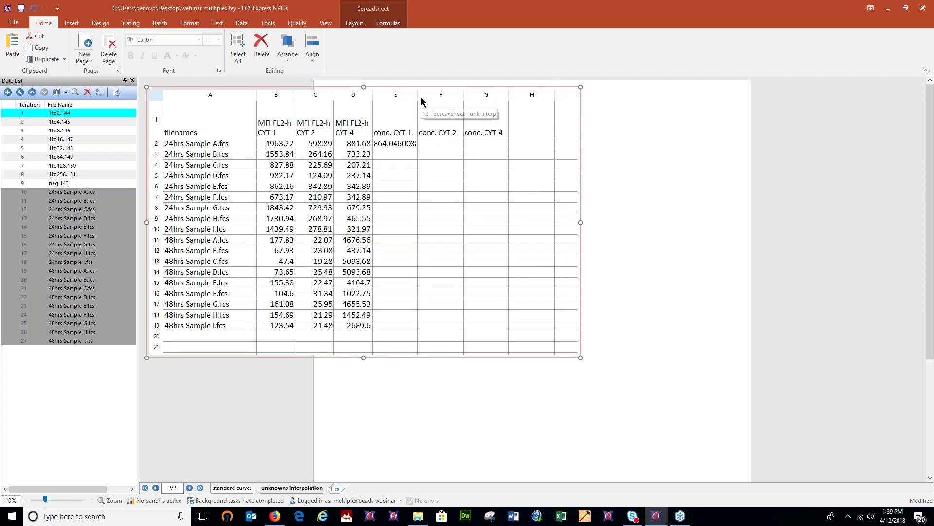
double_click(397, 142)
key("ctrl+c")
left_click_drag(429, 145, 484, 145)
key("ctrl+v")
left_click(443, 145)
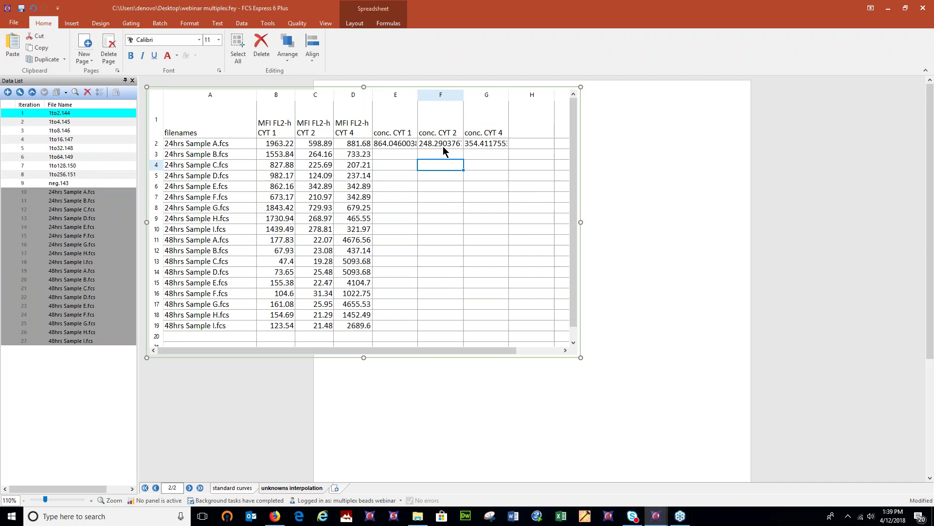
Check the copied formulas in F2 and G2, and change F2's plot number to that of the Cytokine 2 std curve
double_click(442, 142)
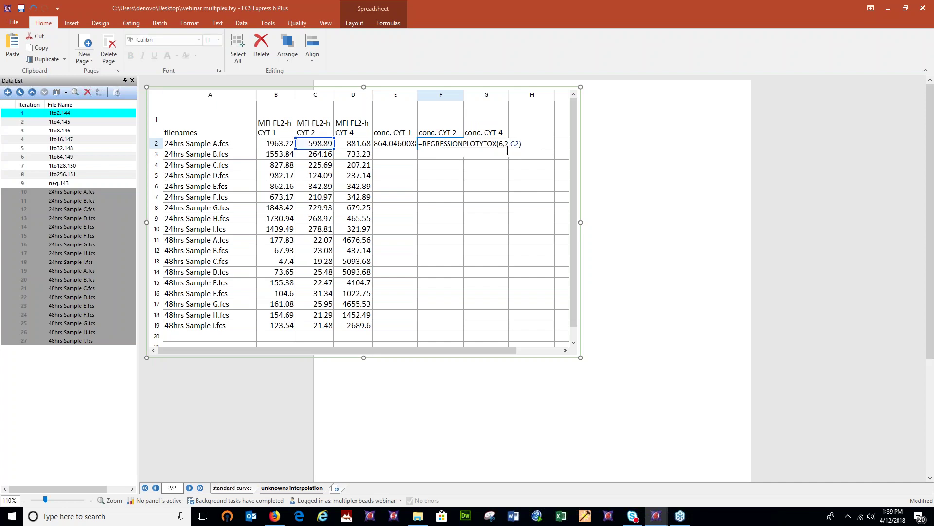
key("Escape")
double_click(495, 144)
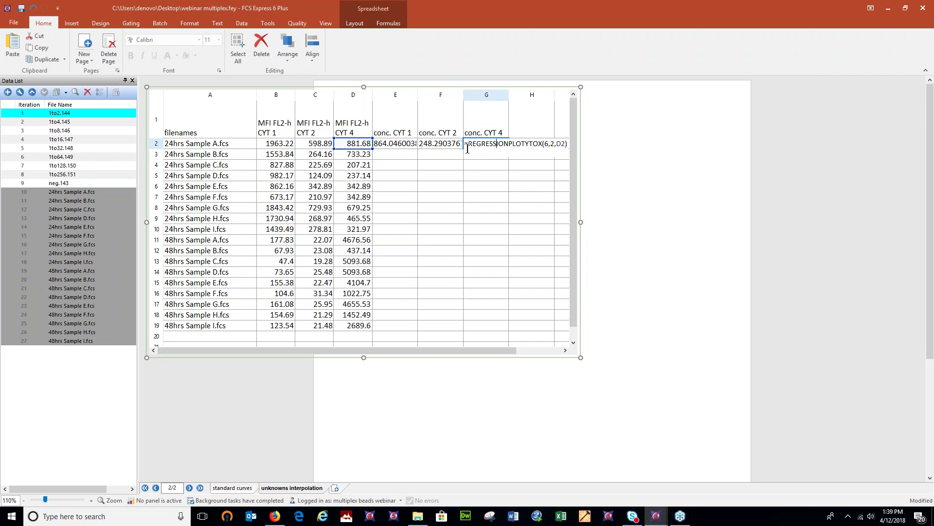
left_click(489, 174)
double_click(439, 145)
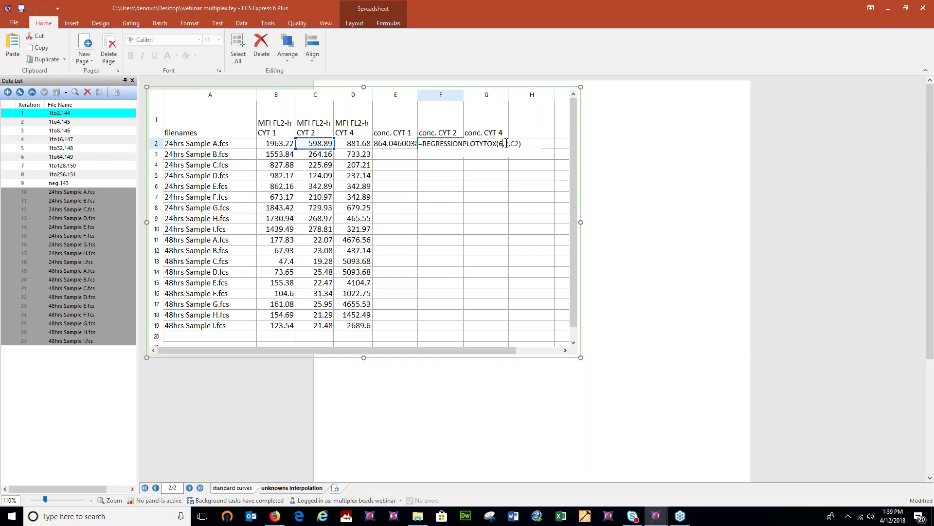
key("BackSpace")
type("8")
left_click(527, 215)
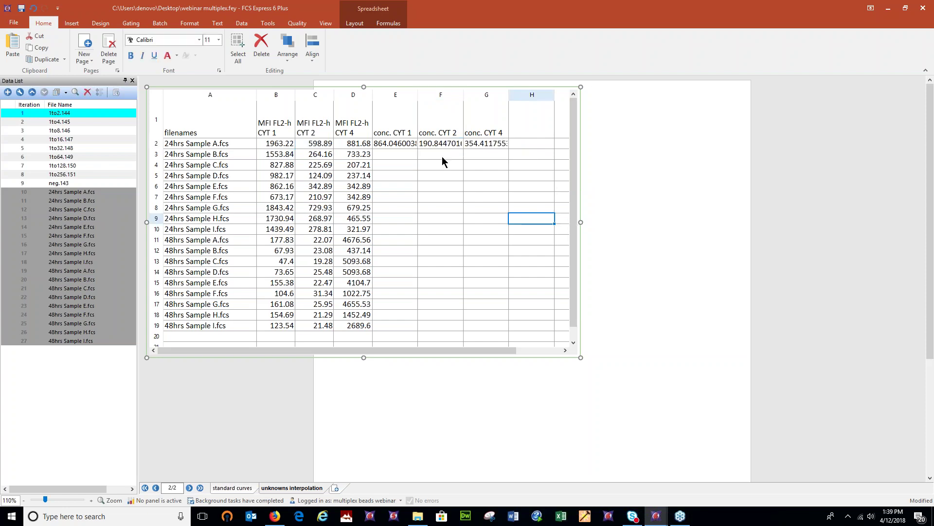
Change the plot number in G2's REGRESSIONPLOTYTOX formula to that of the Cytokine 4 std curve
double_click(481, 144)
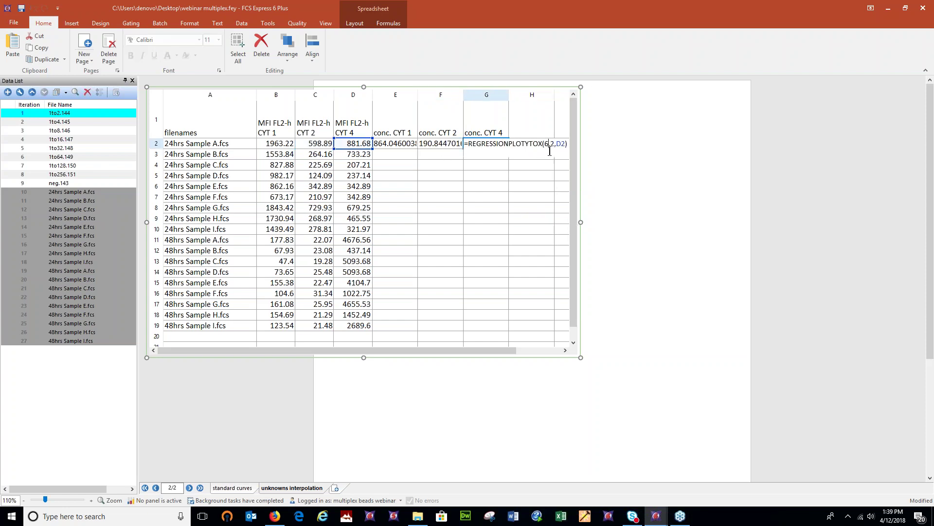
key("BackSpace")
type("8")
left_click(531, 197)
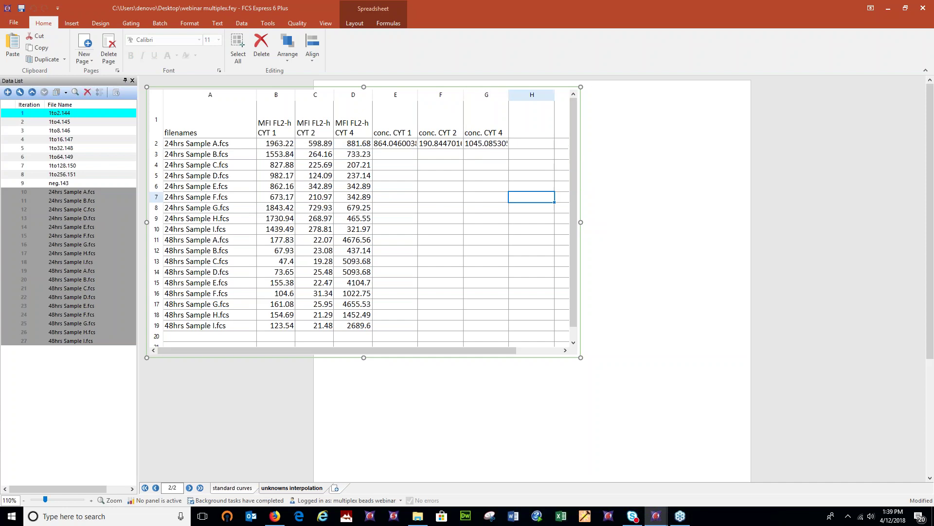
Review the concentration formulas in row 2 and fill E2:G2 down through row 19 for all samples
double_click(444, 144)
left_click(440, 176)
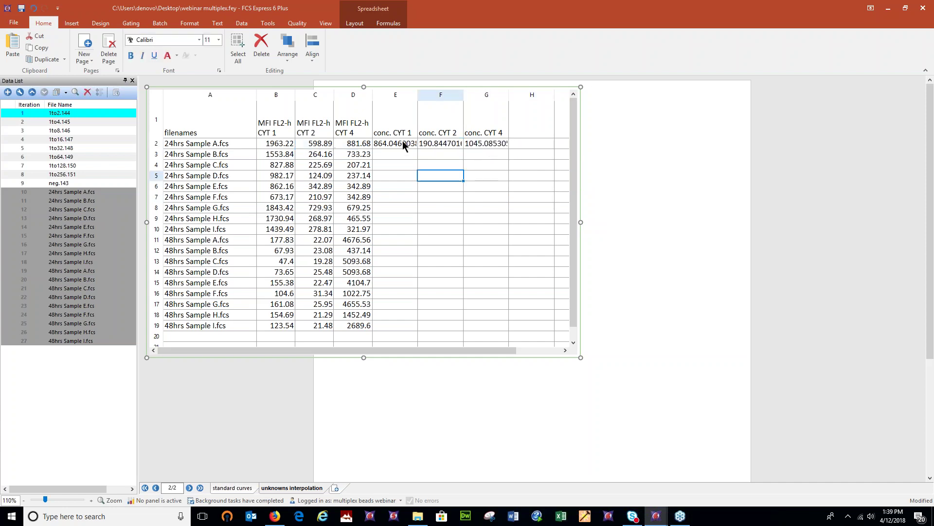
double_click(395, 143)
left_click(438, 184)
left_click(399, 144)
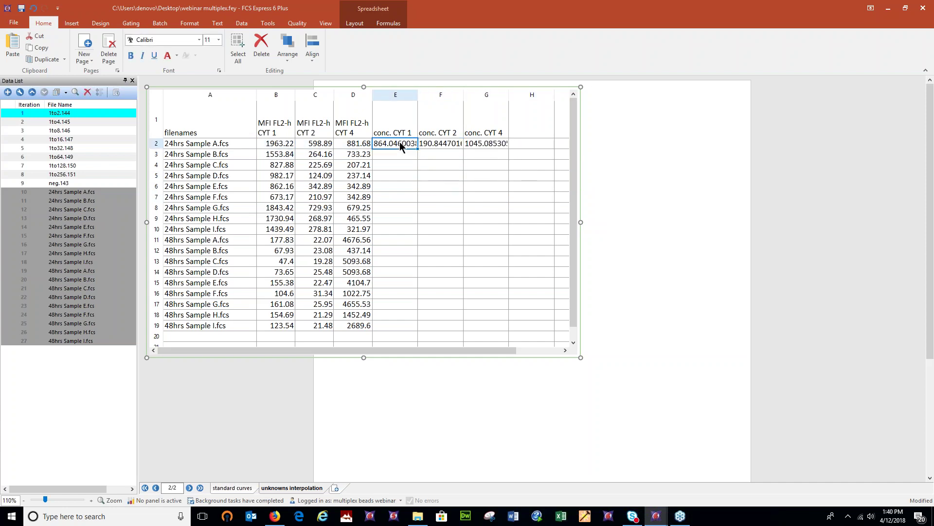
left_click(433, 144)
left_click(479, 145)
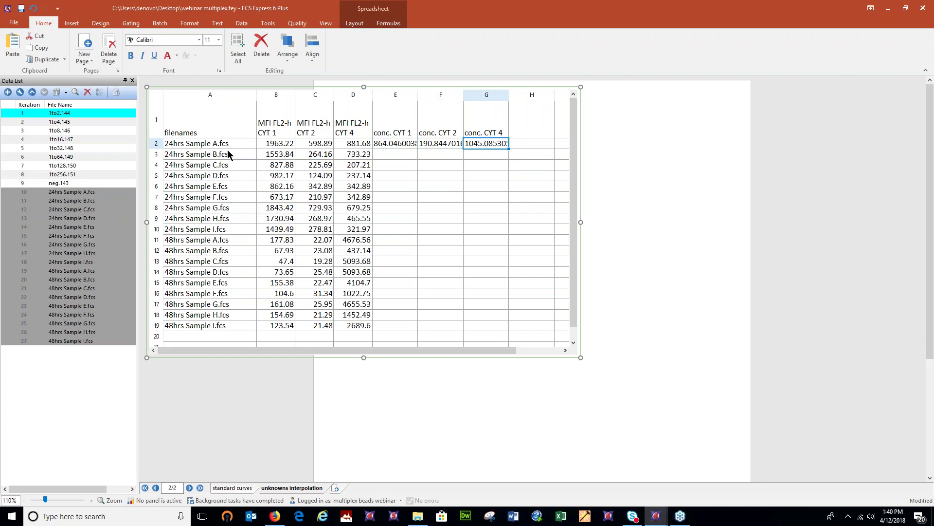
left_click_drag(393, 144, 494, 147)
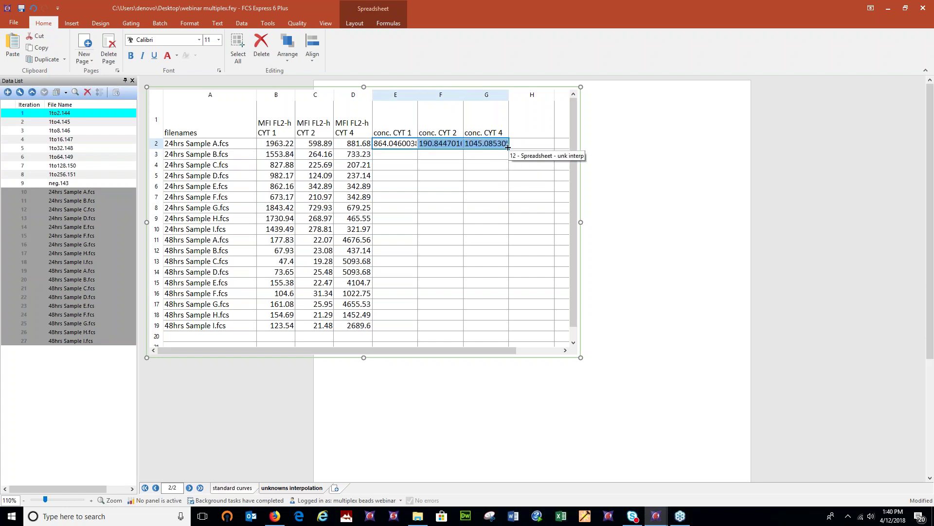
left_click_drag(508, 147, 496, 325)
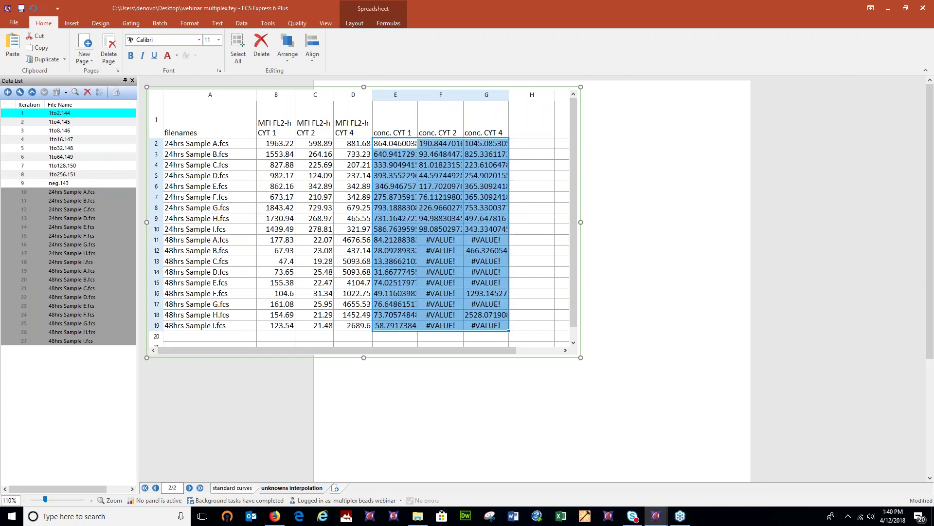
left_click(538, 253)
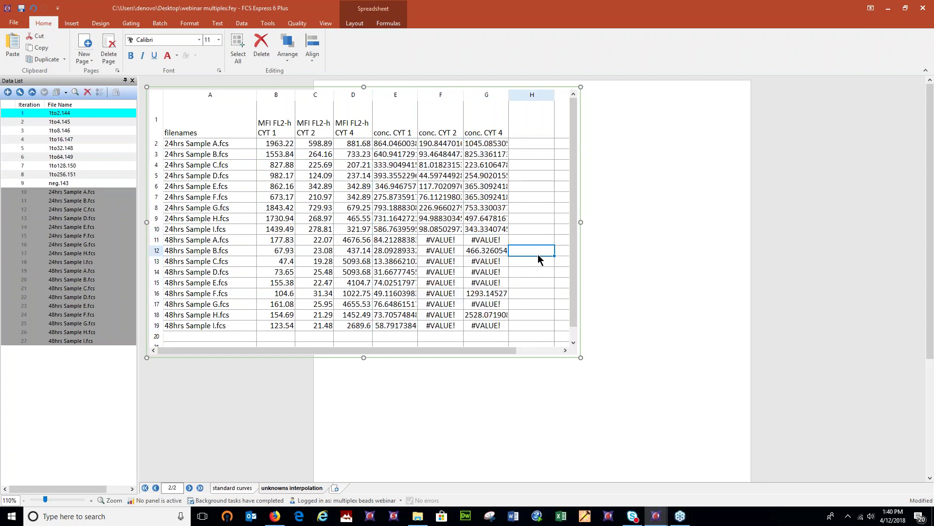
Widen columns E, F and G so the interpolated concentrations fit in full
left_click_drag(418, 93, 424, 93)
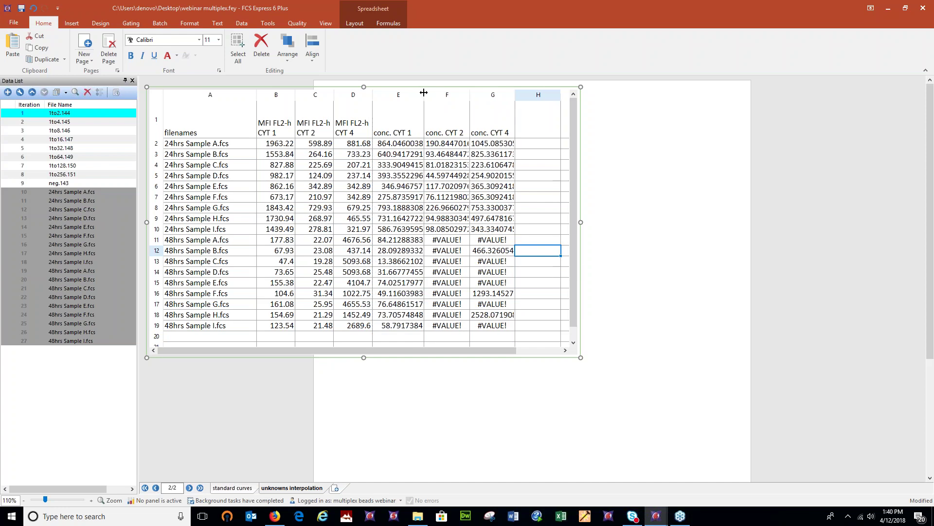
double_click(516, 95)
left_click_drag(470, 95, 477, 96)
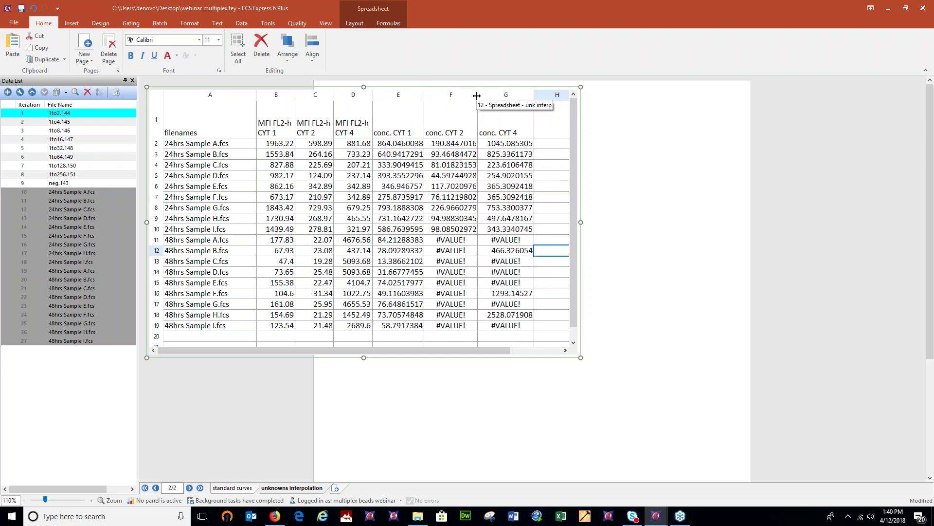
Examine the #VALUE! cells in the conc. CYT 2 and conc. CYT 4 columns and the 48hrs sample rows they belong to
left_click(445, 241)
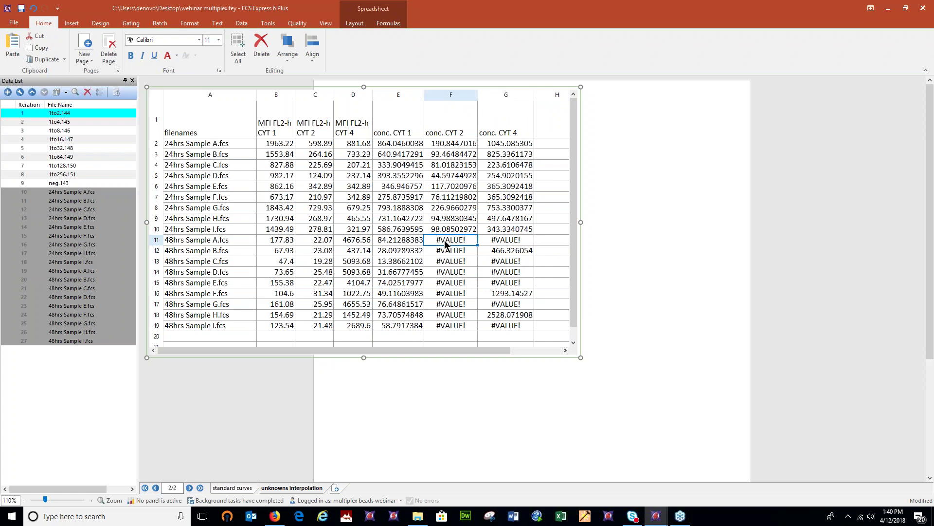
left_click(457, 325, "shift")
left_click(510, 240)
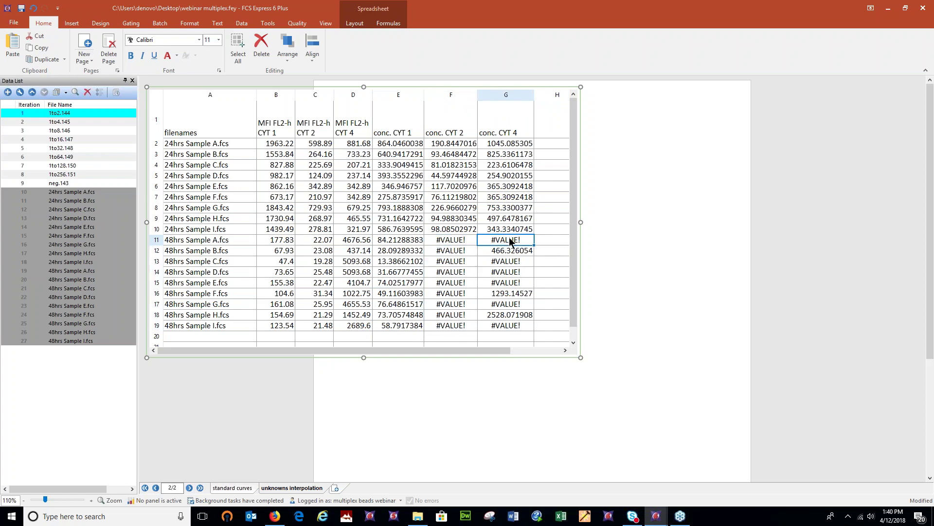
left_click_drag(515, 261, 509, 284)
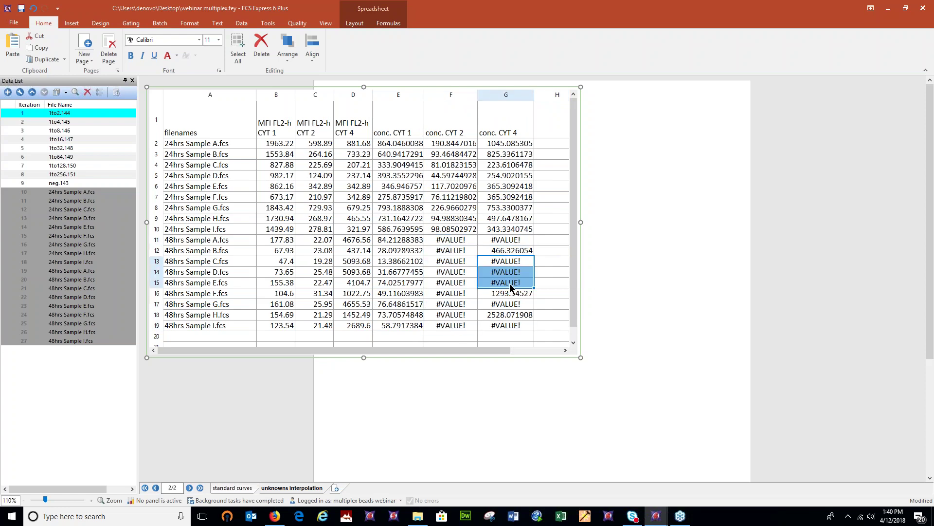
left_click(517, 323)
left_click(156, 239)
mouse_move(156, 239)
left_mouse_down()
mouse_move(156, 312)
mouse_move(156, 245)
left_mouse_up()
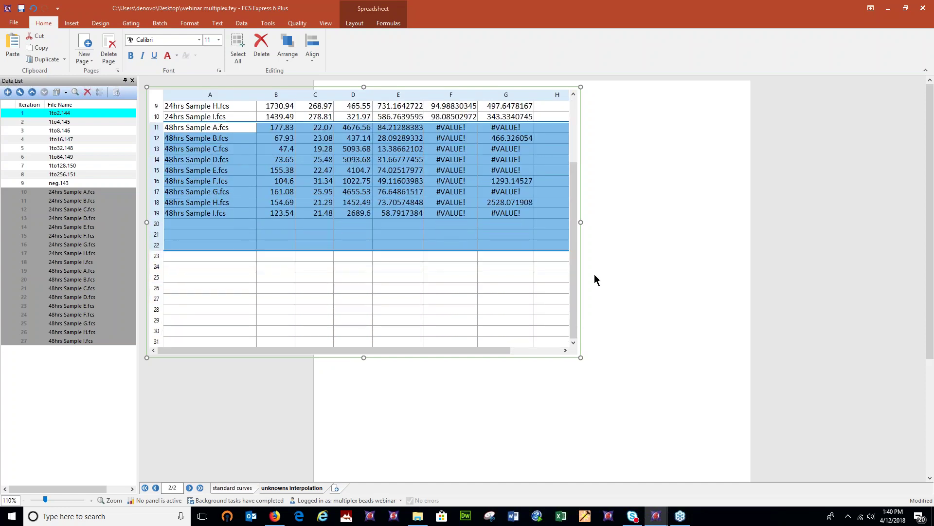
Review the conc. CYT 2 results of the 48hrs samples in the spreadsheet and save the layout
scroll(575, 192, "up", 5)
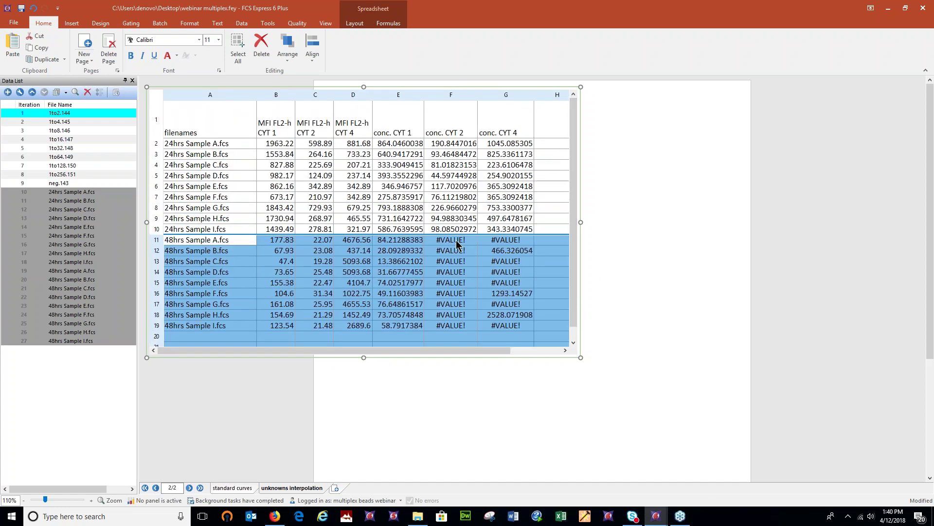
left_click(457, 243)
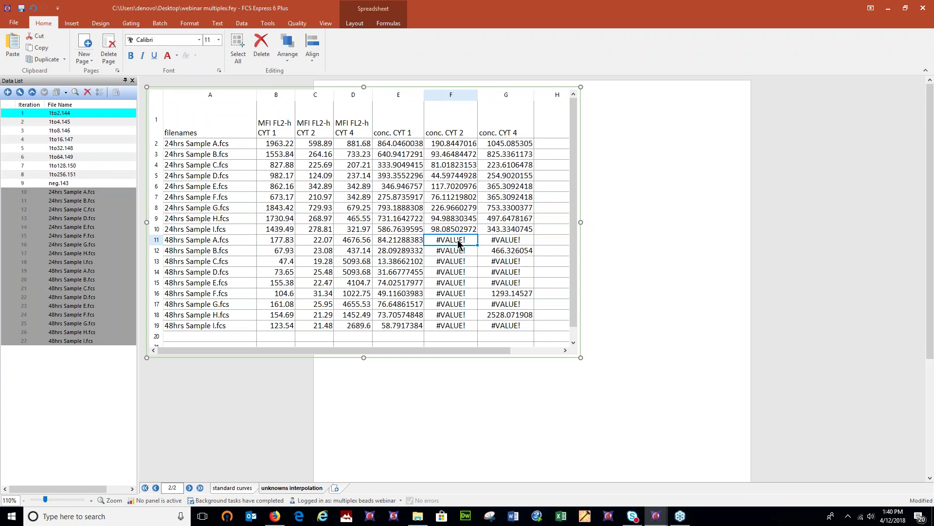
left_click(449, 328, "shift")
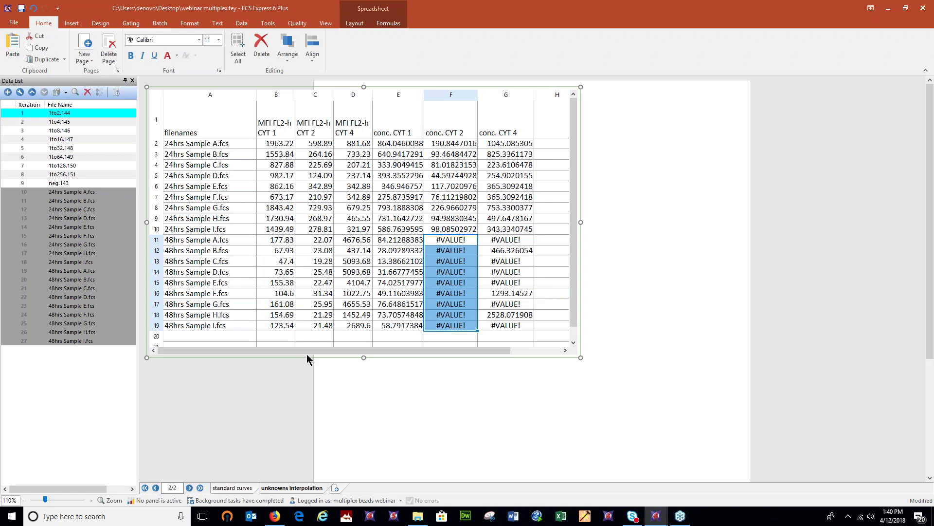
left_click(658, 293)
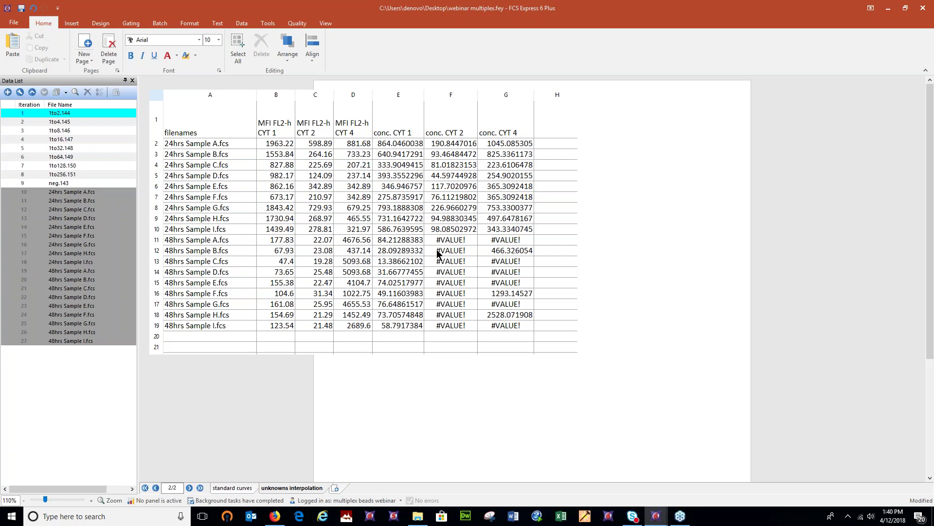
left_click(22, 12)
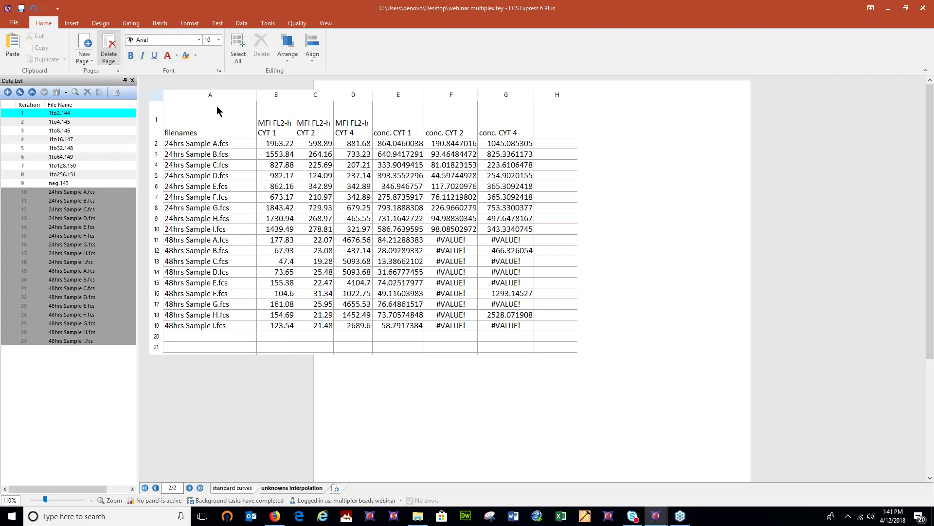
Format the spreadsheet's data options to use the values in the first row as labels
right_click(237, 135)
left_click(258, 138)
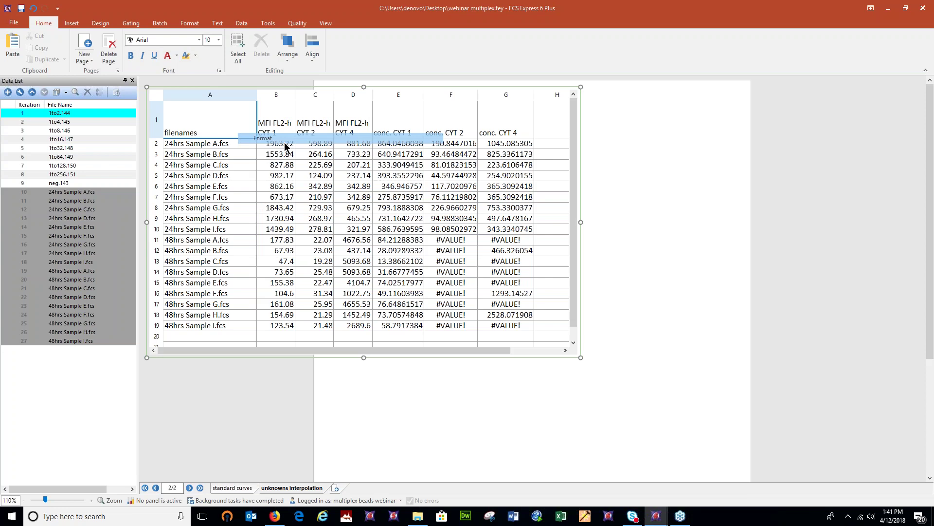
left_click(304, 190)
left_click_drag(416, 135, 365, 151)
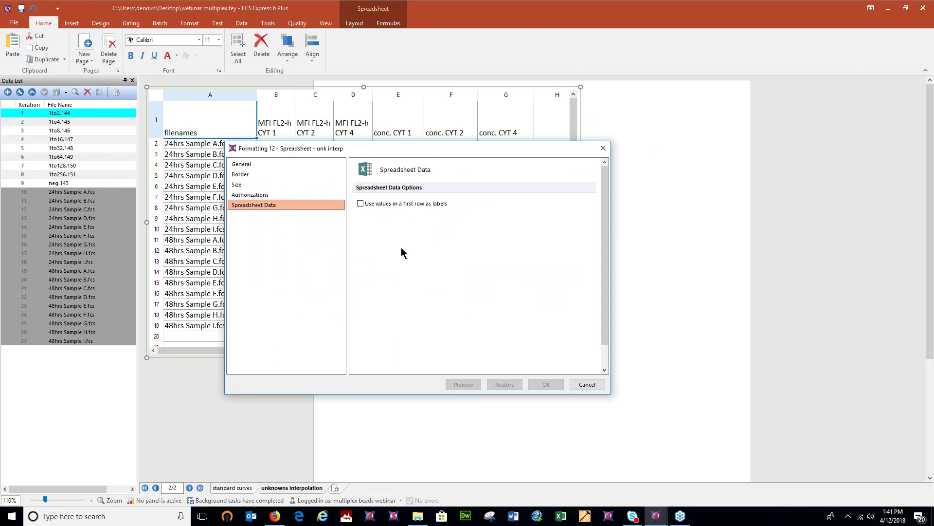
left_click(360, 203)
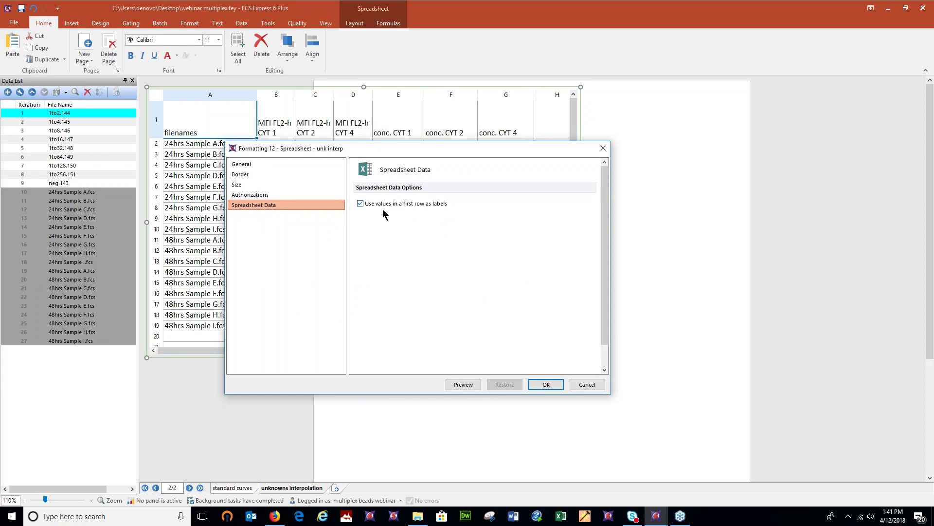
left_click(544, 386)
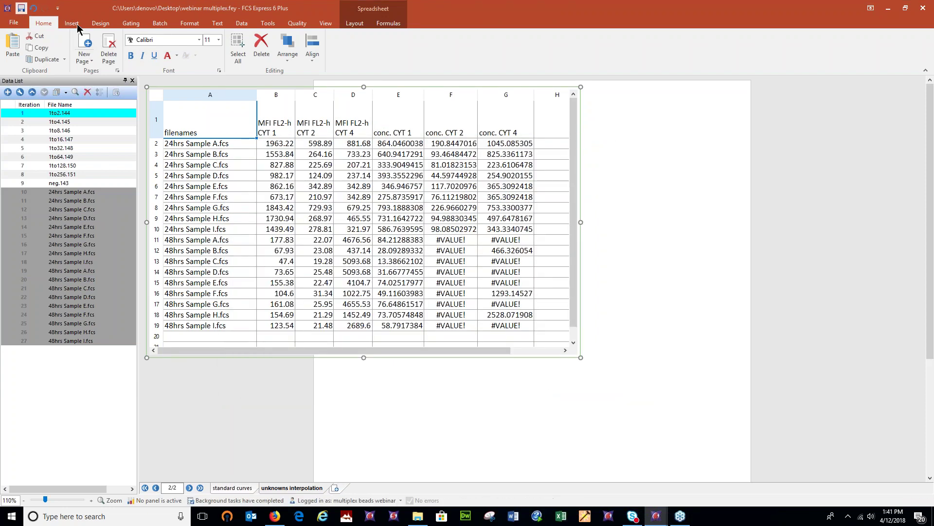
Insert a bar plot of the spreadsheet data beside the table and plot conc. CYT 1 on its Y axis
left_click(73, 23)
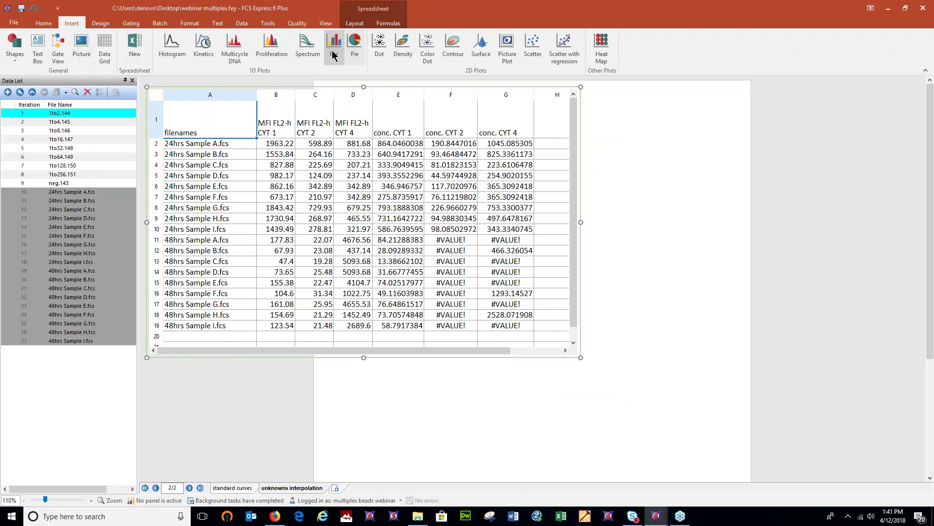
left_click(647, 154)
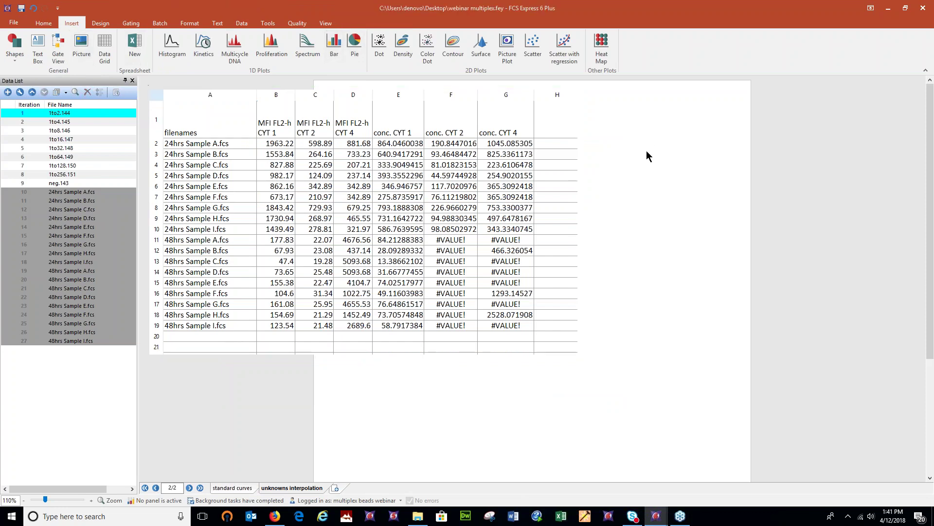
left_click(484, 122)
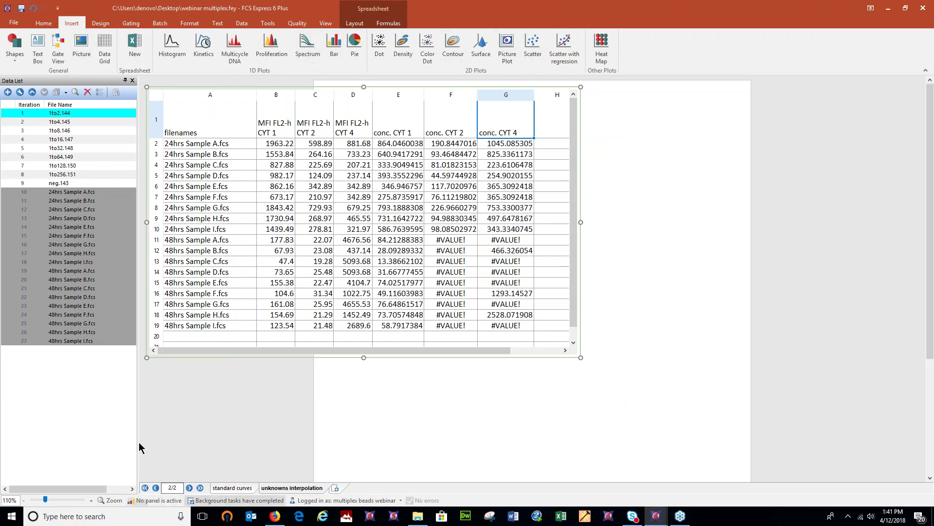
left_click(619, 149)
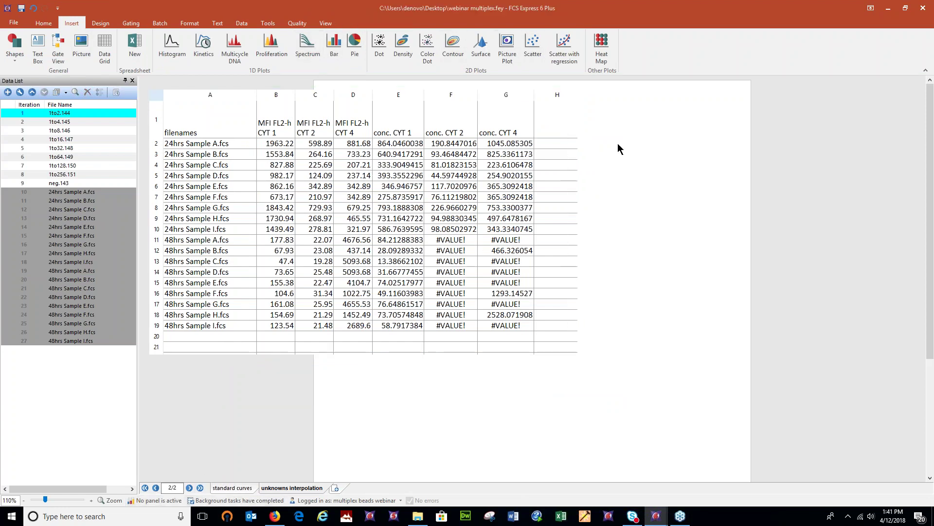
left_click(561, 130)
left_click(337, 57)
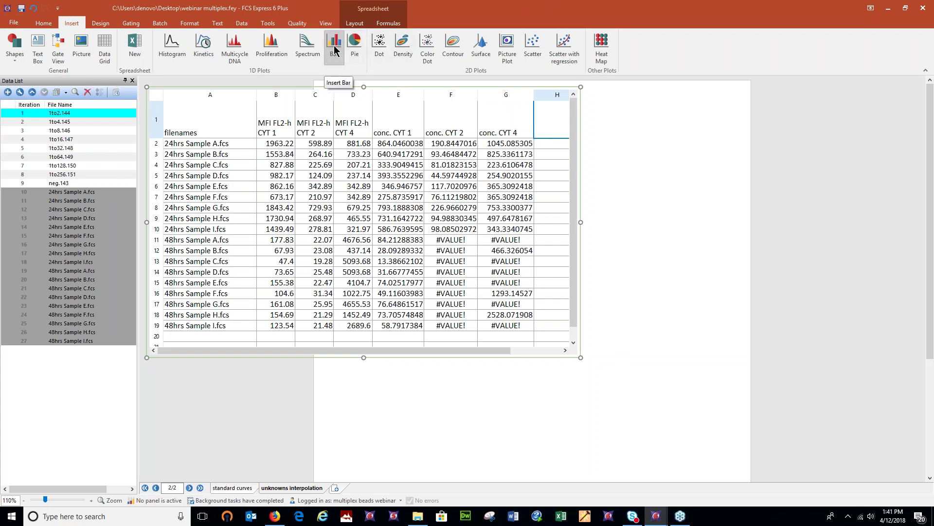
left_click_drag(588, 90, 831, 235)
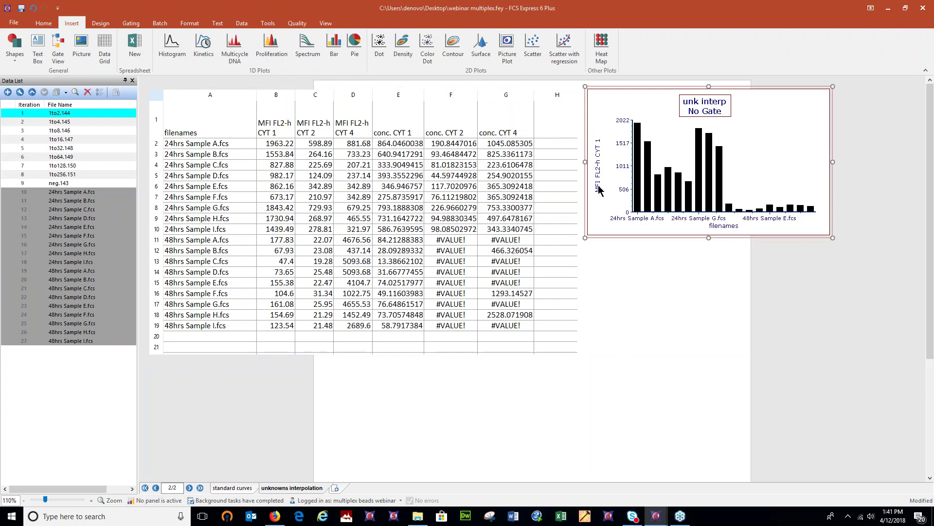
left_click(598, 165)
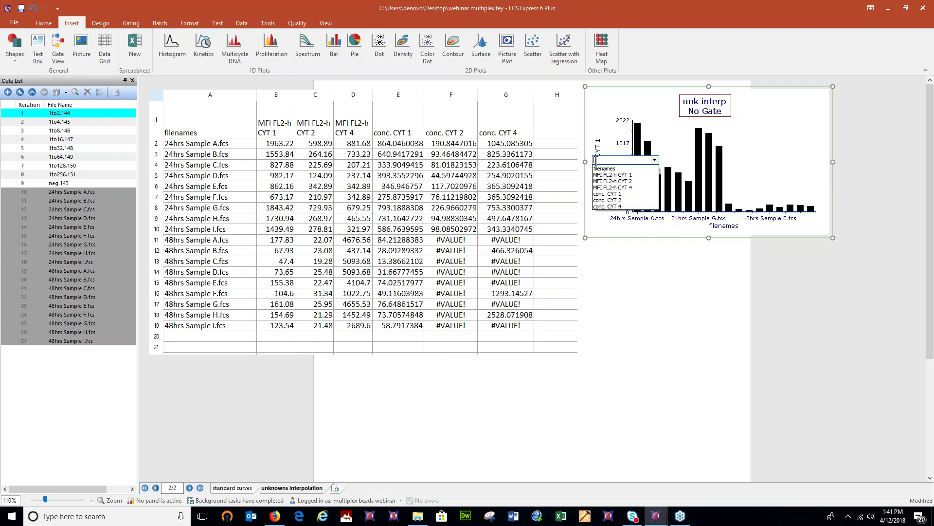
left_click(603, 195)
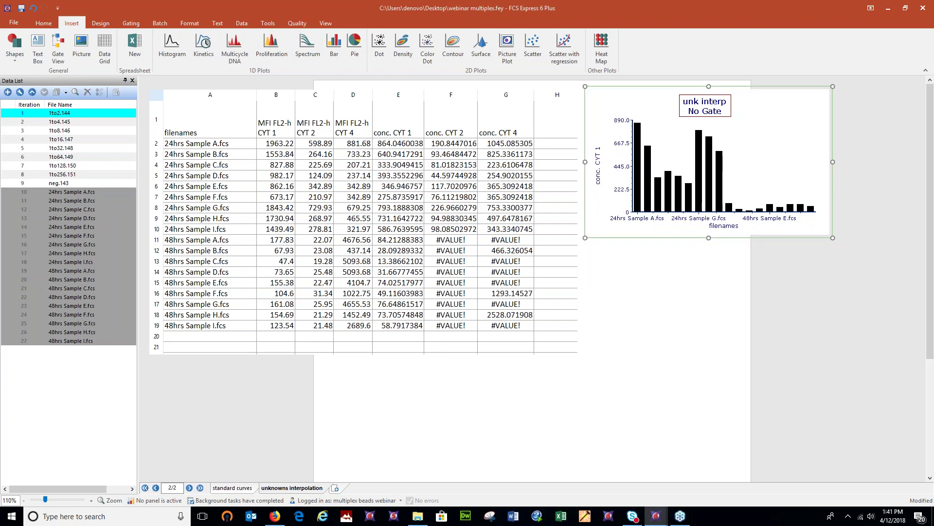
Replace the bar plot's header title with "Cytokine concentrations after treatment" and preview it
right_click(773, 127)
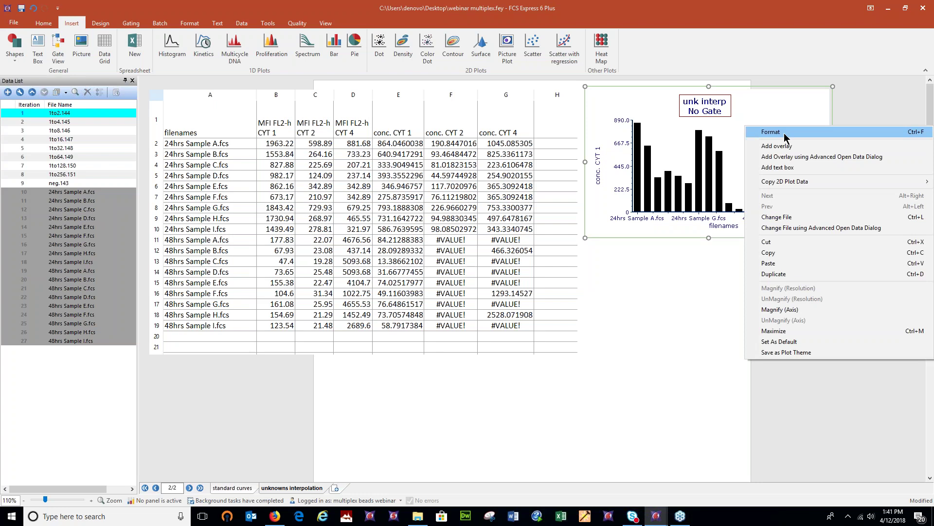
left_click(784, 133)
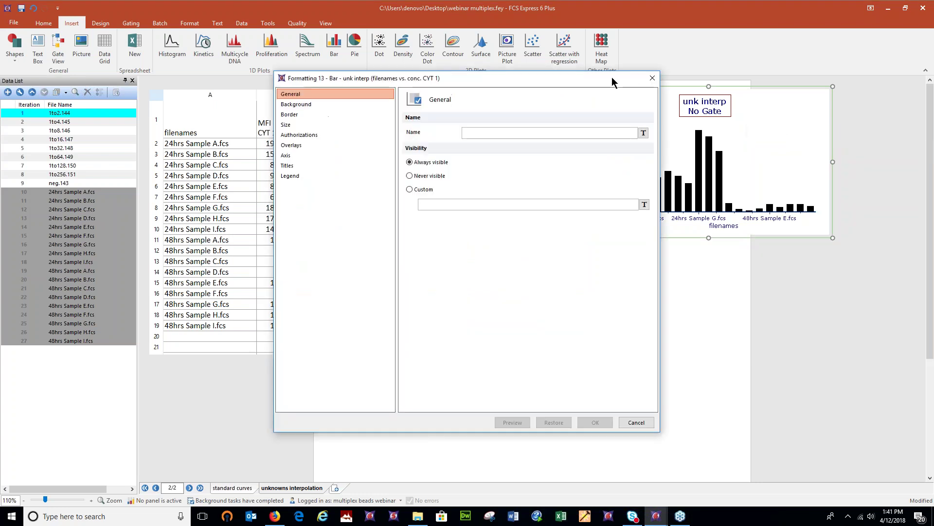
left_click_drag(612, 77, 319, 94)
left_click_drag(210, 89, 294, 78)
left_click(91, 167)
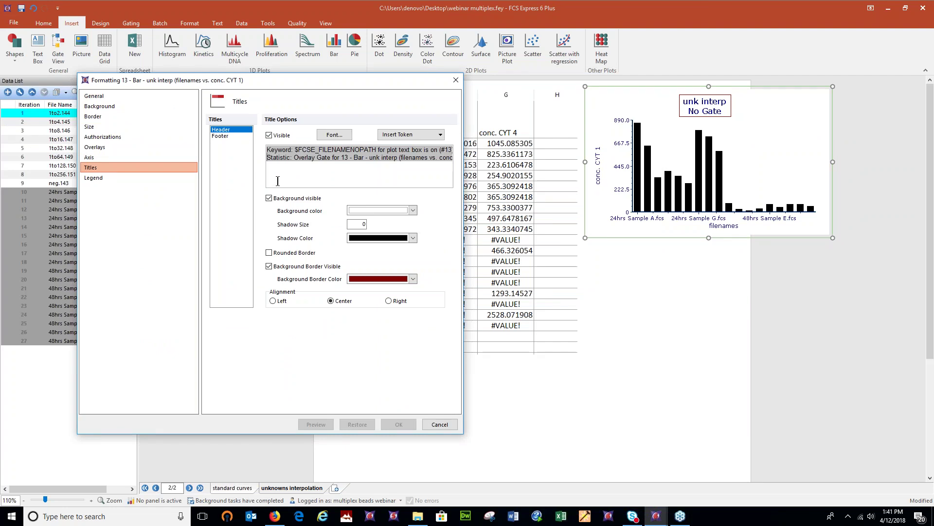
key("ctrl+a")
key("Delete")
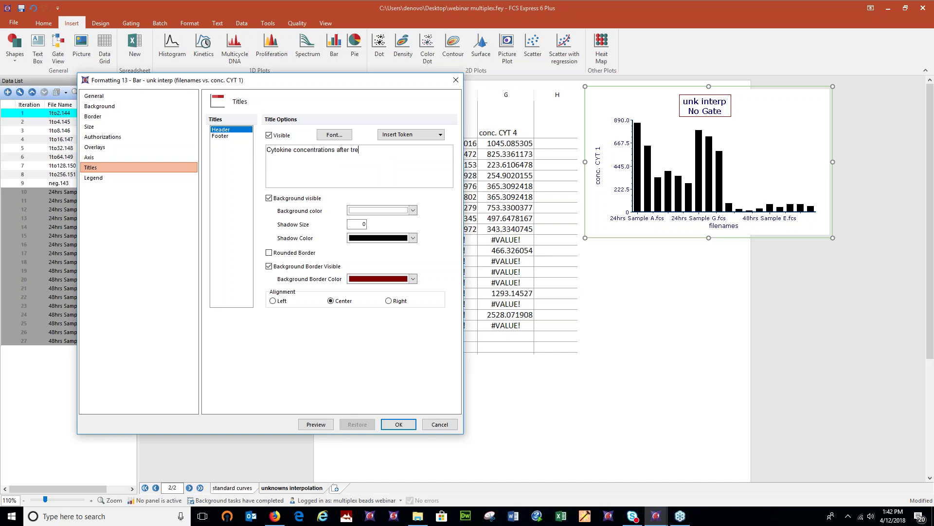
type("nt")
left_click(315, 424)
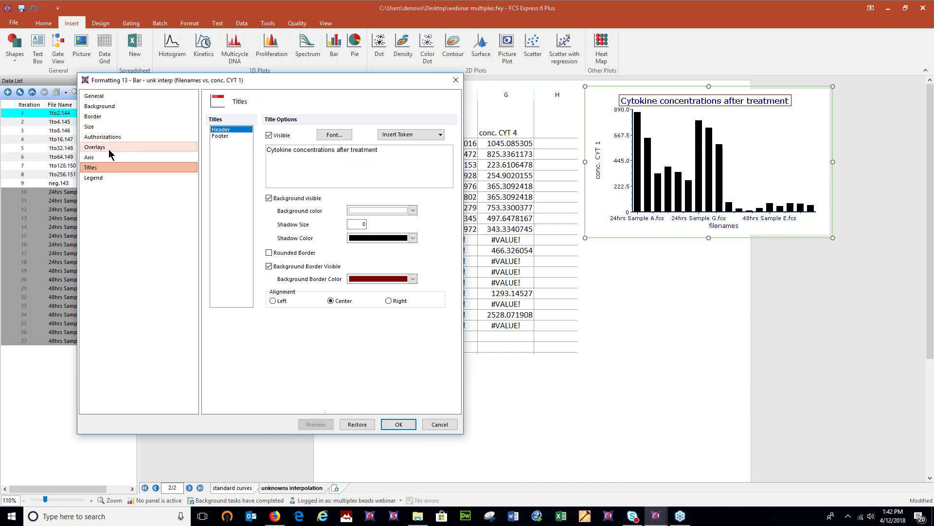
Set the bar plot's X-axis label angle to 90 and preview it
left_click(142, 164)
left_click(354, 189)
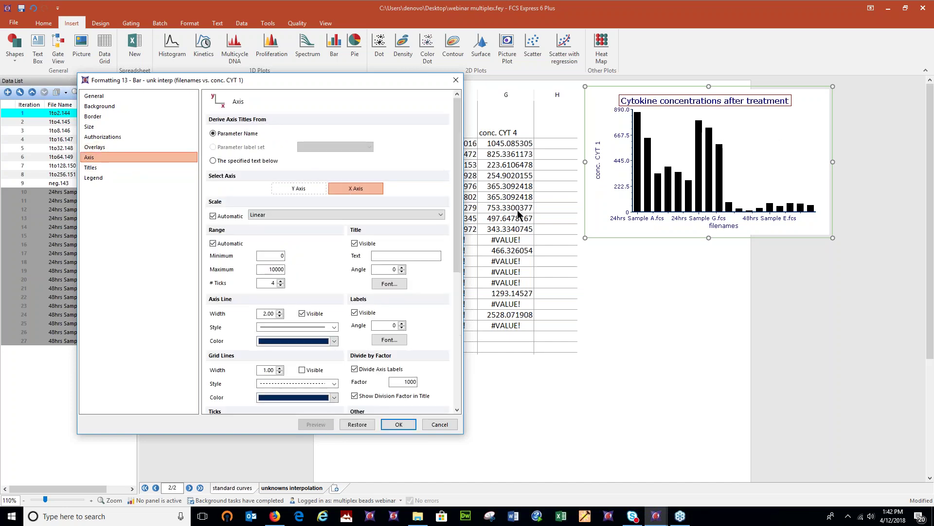
left_click_drag(378, 80, 521, 291)
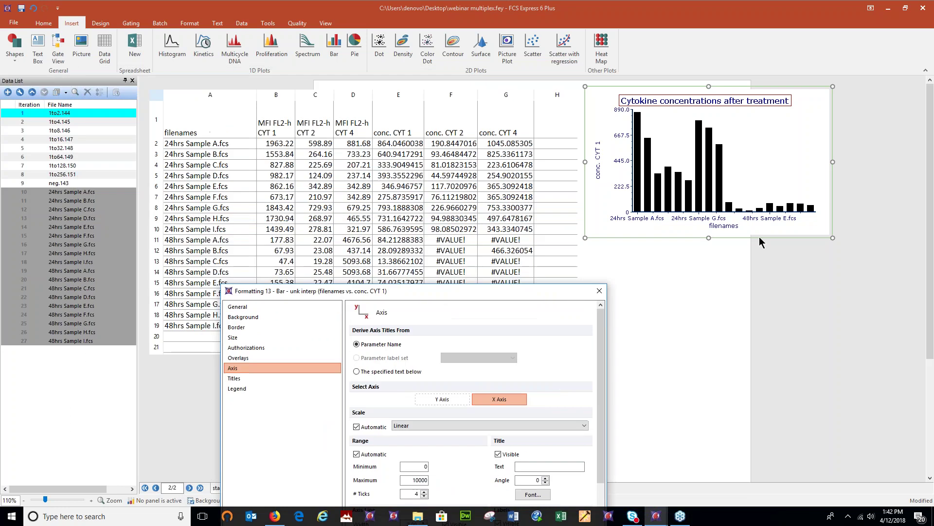
left_click_drag(511, 292, 415, 102)
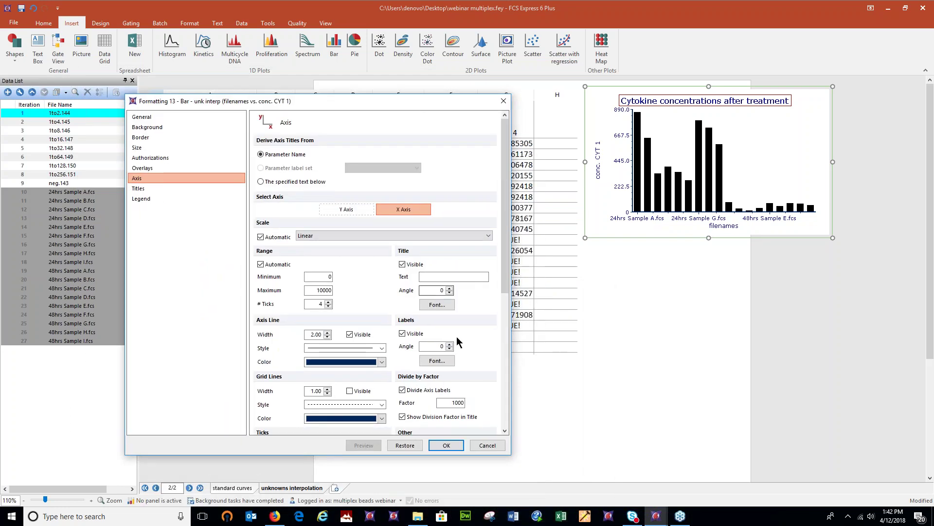
double_click(440, 346)
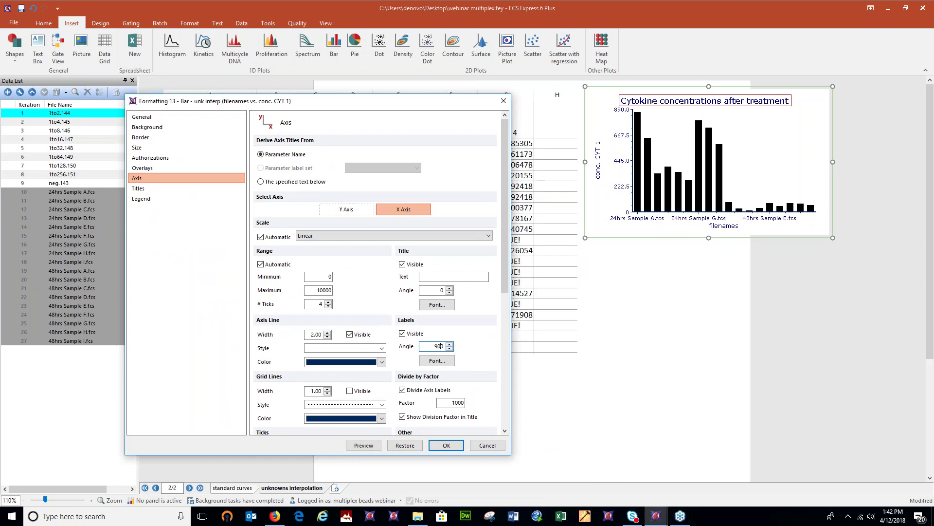
key("BackSpace")
left_click(361, 446)
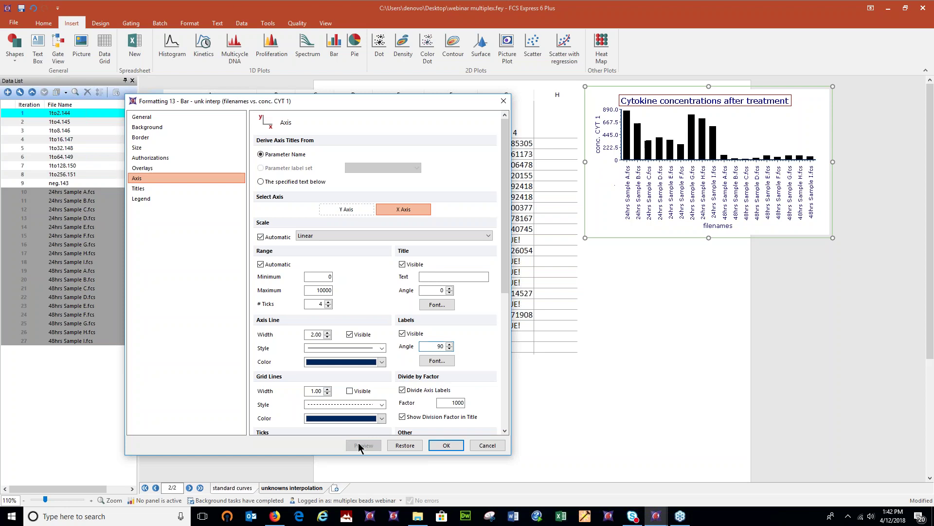
Set the bar color of the unk interp overlay to red and apply the plot formatting
left_click_drag(440, 103, 496, 119)
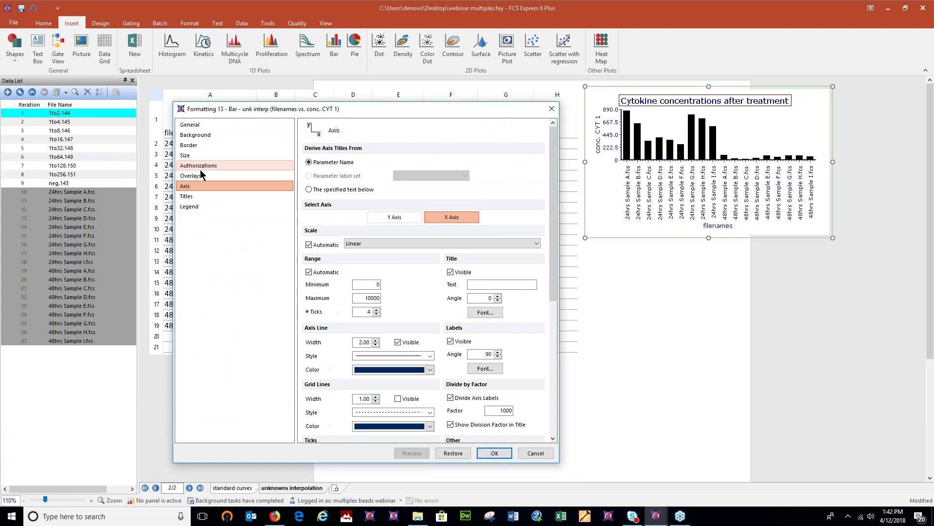
left_click(291, 175)
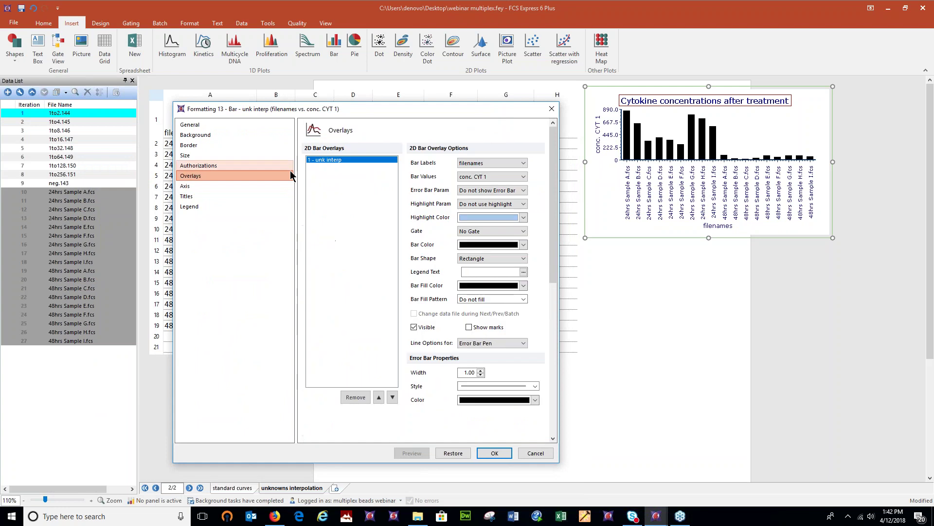
left_click(511, 246)
left_click(461, 293)
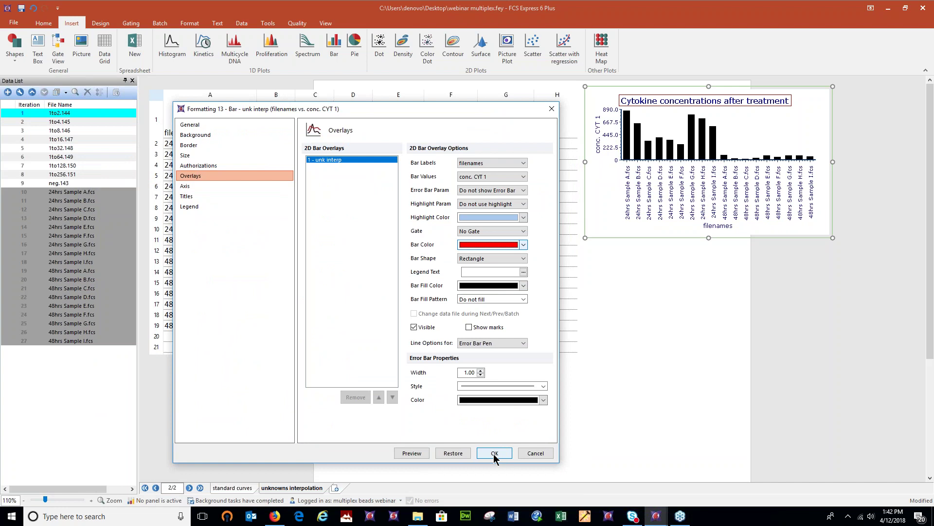
left_click(411, 455)
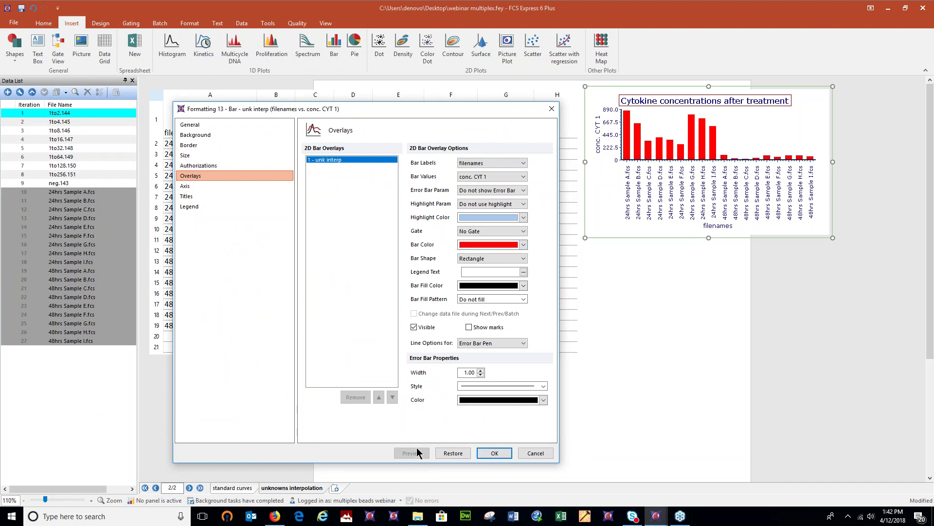
left_click(185, 186)
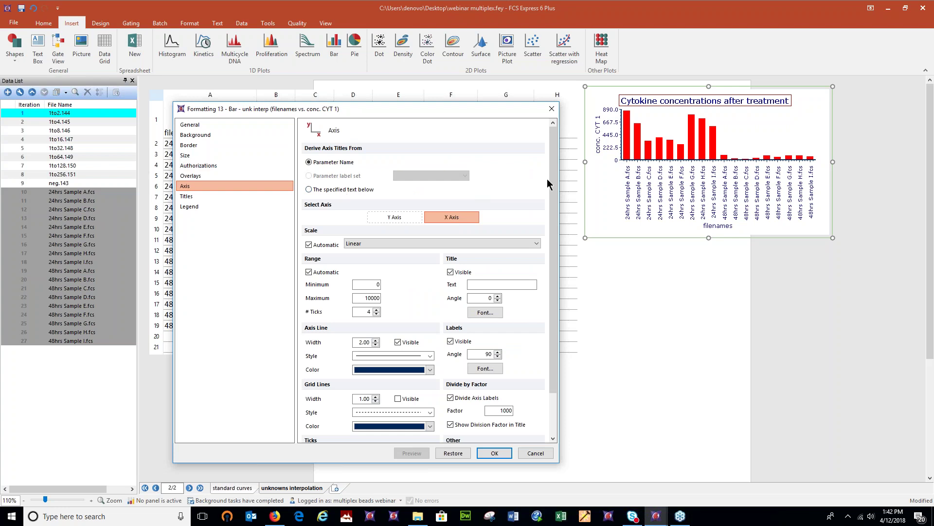
left_click(494, 454)
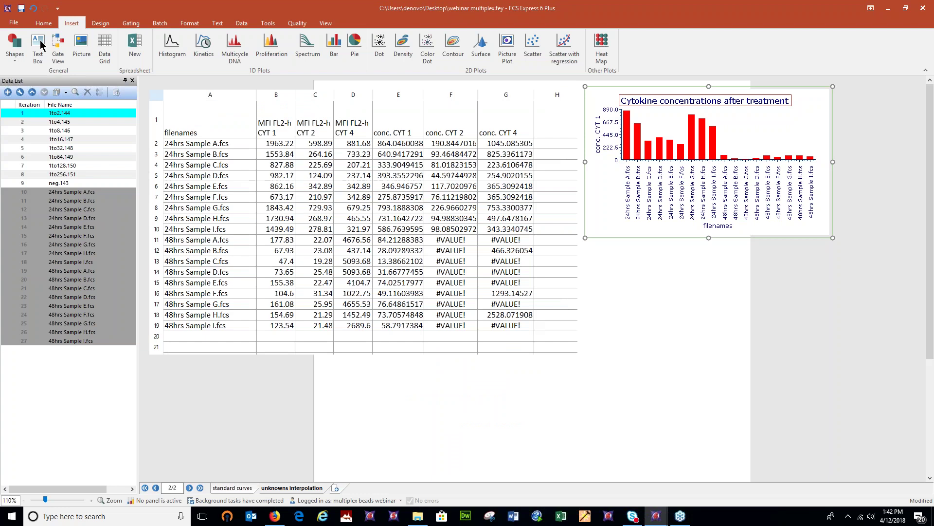
Insert a gate view below the spreadsheet and expand the beads gate to show its cytokine gates
left_click_drag(169, 371, 273, 468)
left_click(175, 377)
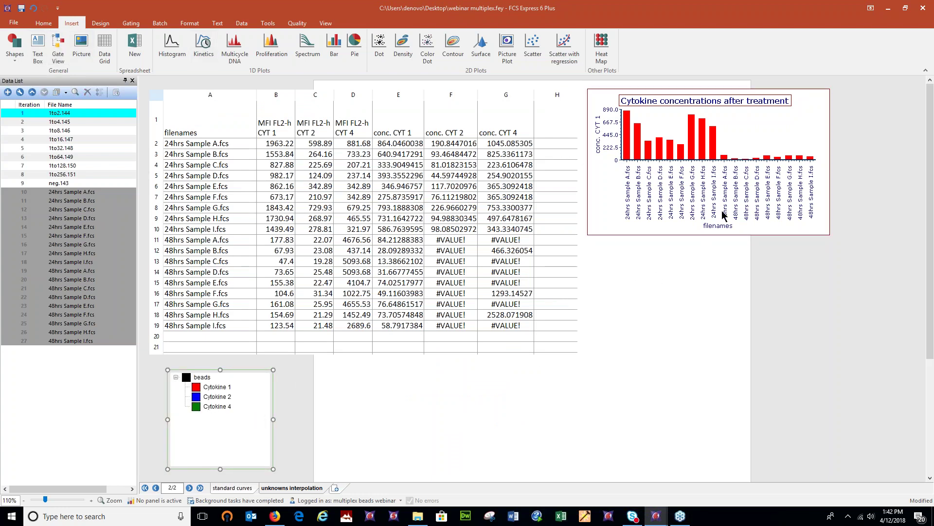
Enlarge the bar plot by extending its lower edge downward
left_click(711, 233)
left_click(718, 225)
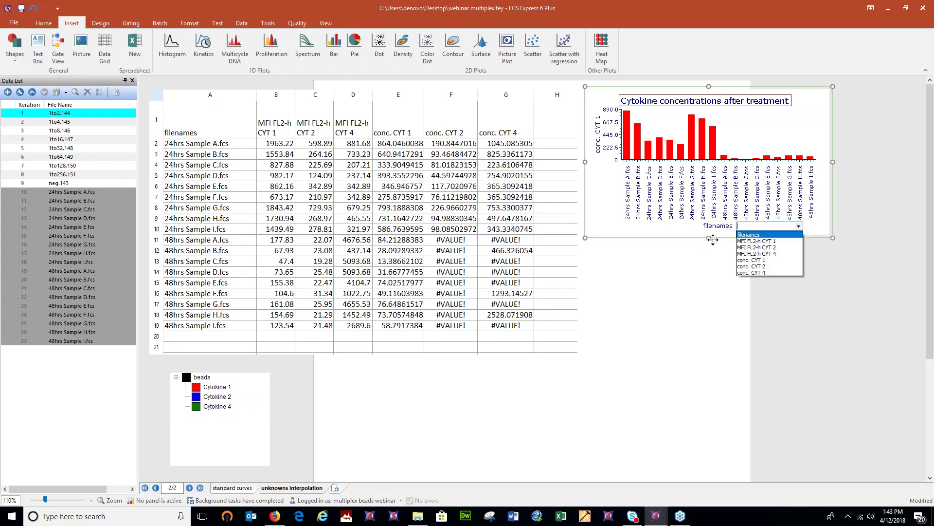
left_click_drag(710, 238, 711, 267)
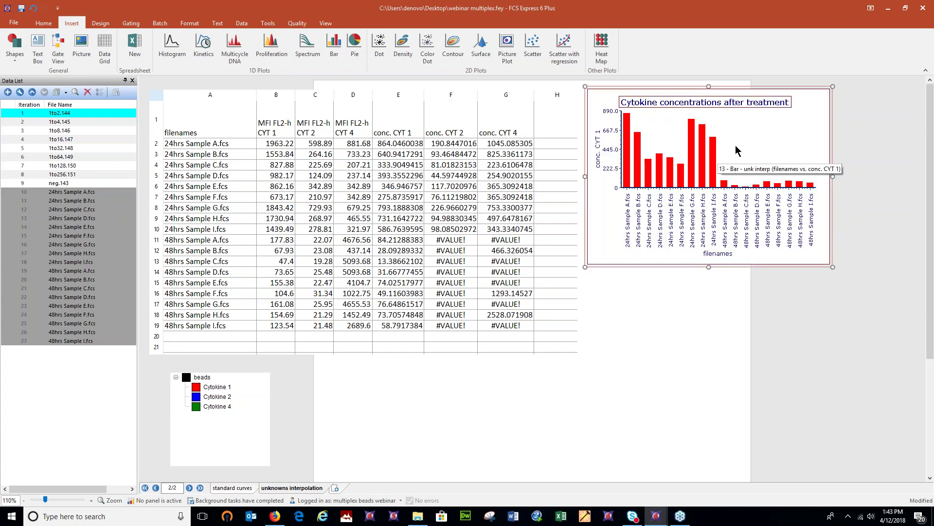
Show two pages side by side, with the standard curves plots on one and the unknowns interpolation bar plot on the other
left_click(326, 25)
left_click(251, 48)
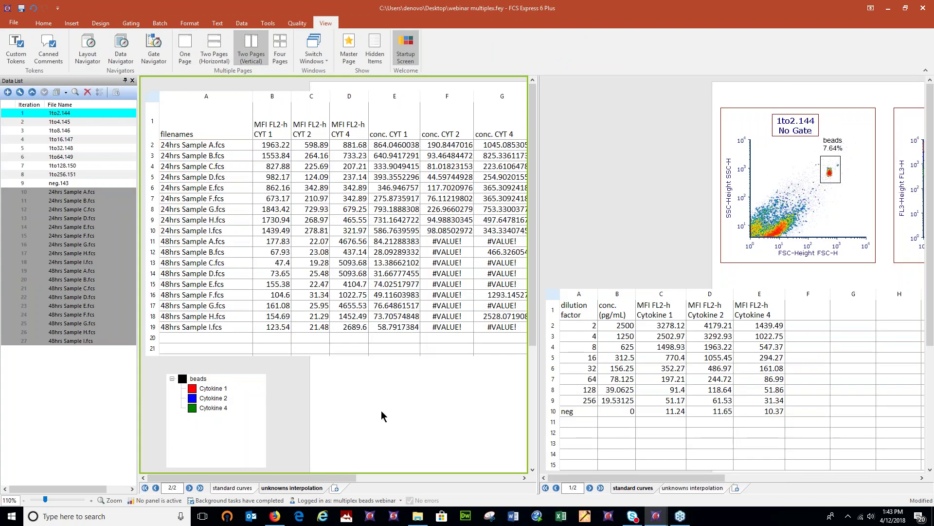
left_click(234, 488)
left_click_drag(722, 478, 922, 476)
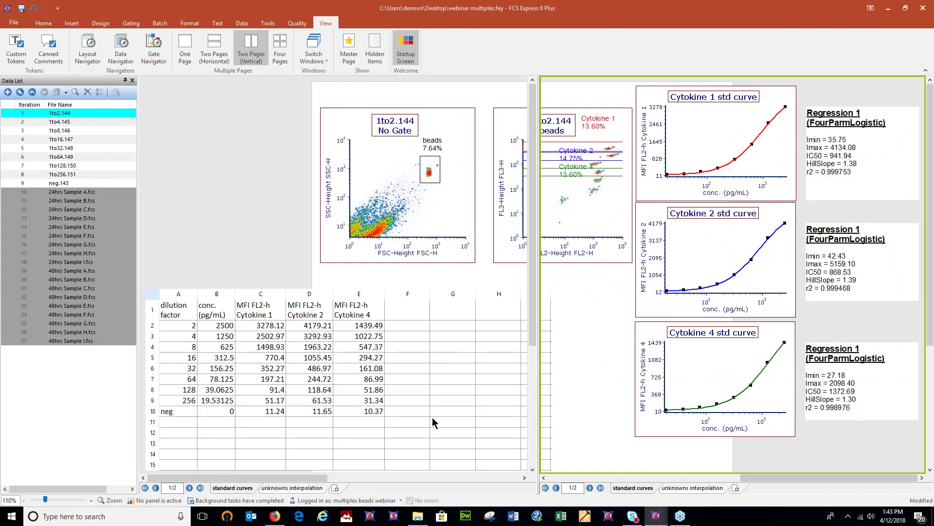
left_click(718, 488)
left_click_drag(239, 477, 320, 478)
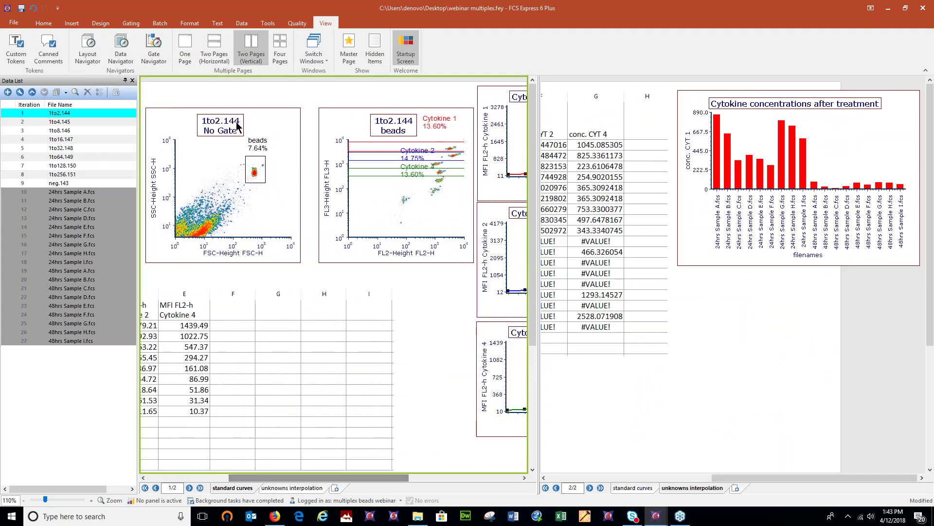
Shift the beads gate slightly left and down on the No Gate plot, and undo the move
mouse_move(252, 170)
left_mouse_down()
mouse_move(252, 181)
mouse_move(243, 173)
left_mouse_up()
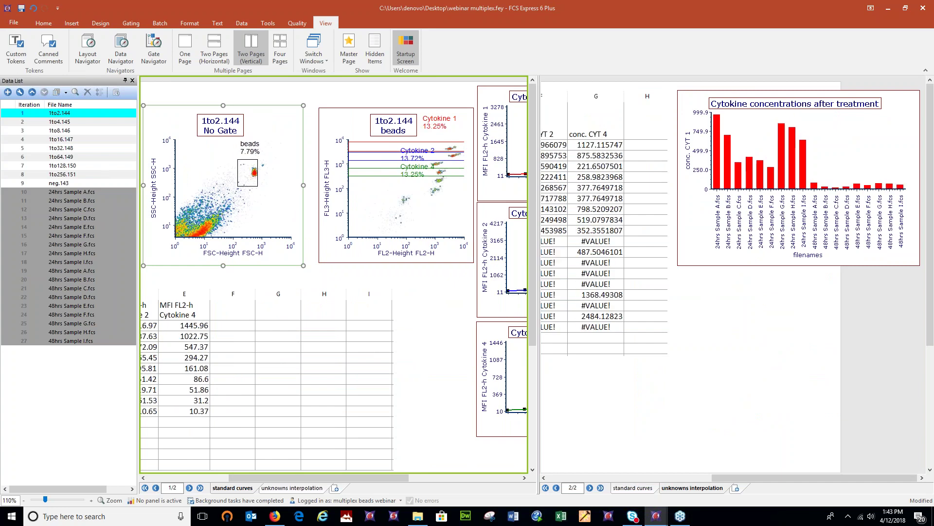
left_click(33, 8)
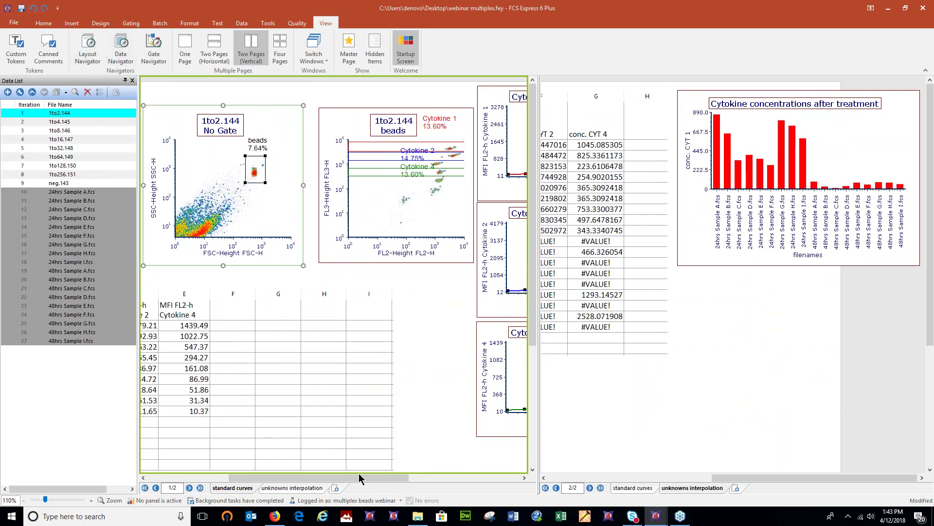
Adjust the lower boundary of the Cytokine 1 gate on the beads plot to test the linked plots, and restore its original position
scroll(298, 151, "right", 5)
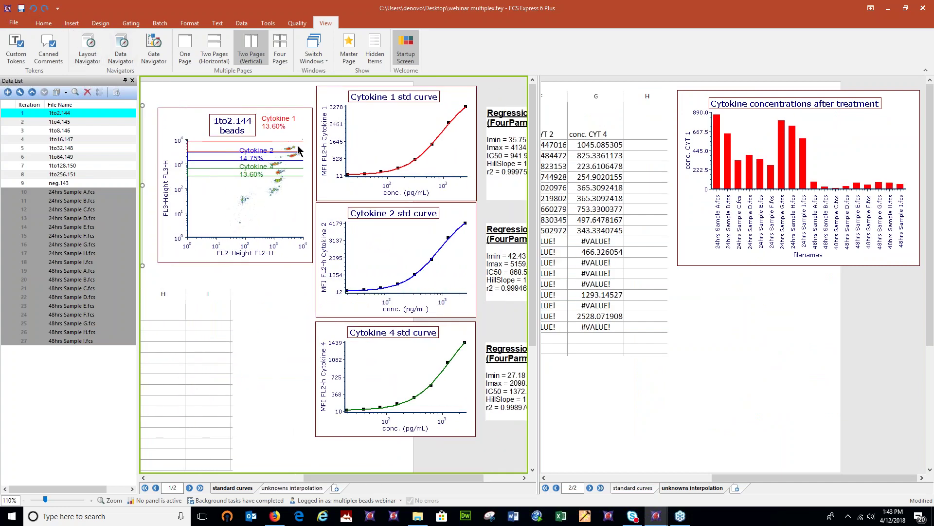
left_click(302, 150)
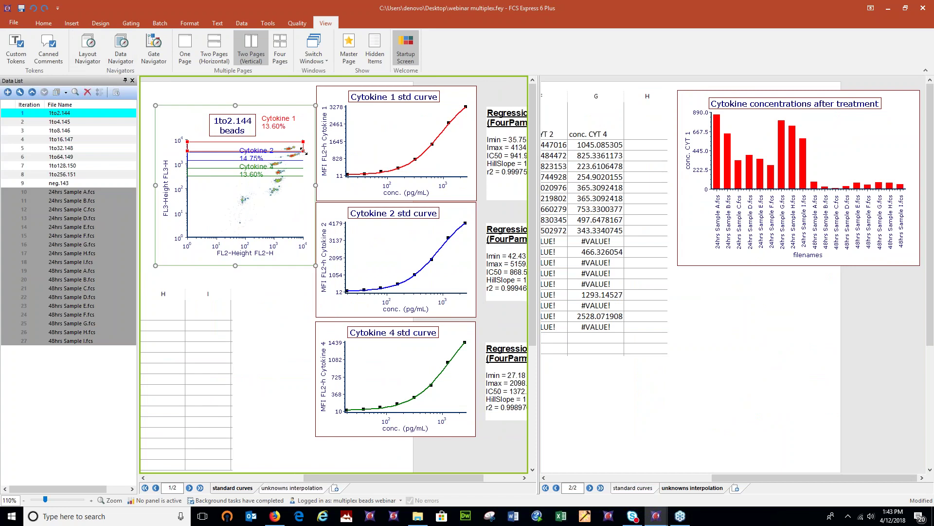
mouse_move(302, 149)
left_mouse_down()
mouse_move(306, 181)
mouse_move(304, 157)
left_mouse_up()
left_click(394, 143)
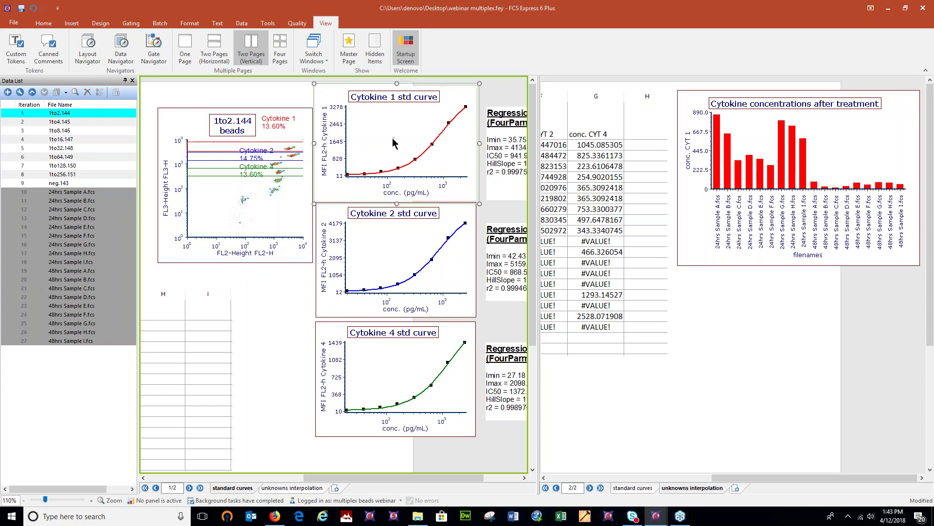
left_click(292, 150)
mouse_move(304, 157)
left_mouse_down()
mouse_move(303, 167)
mouse_move(304, 154)
left_mouse_up()
left_click(424, 129)
left_click(302, 154)
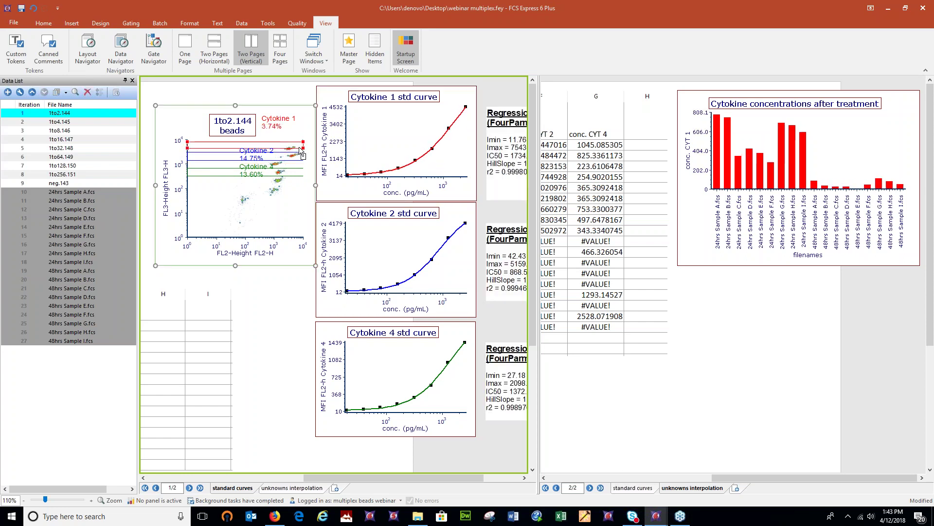
left_click_drag(304, 148, 302, 155)
Nudge the beads gate slightly down and left, and return to a single-page view of the unknowns interpolation page
left_click_drag(319, 477, 241, 477)
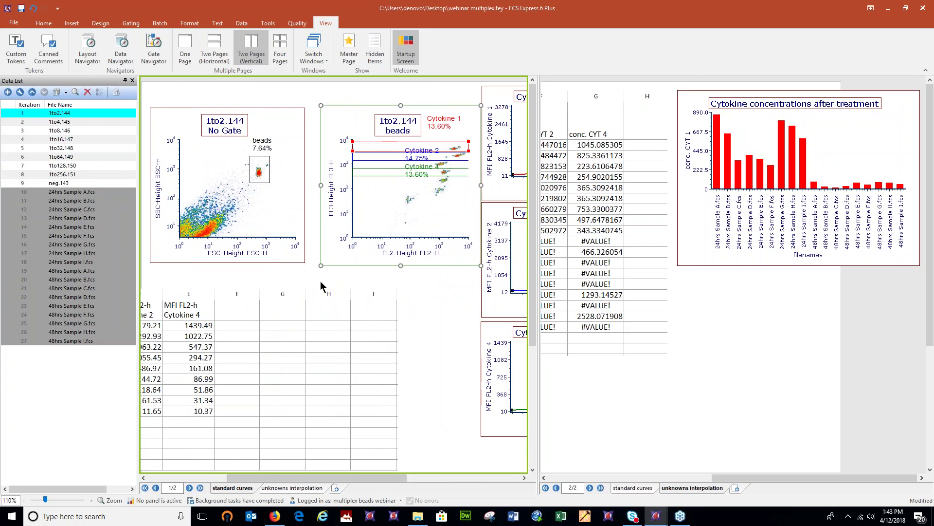
left_click_drag(355, 477, 395, 477)
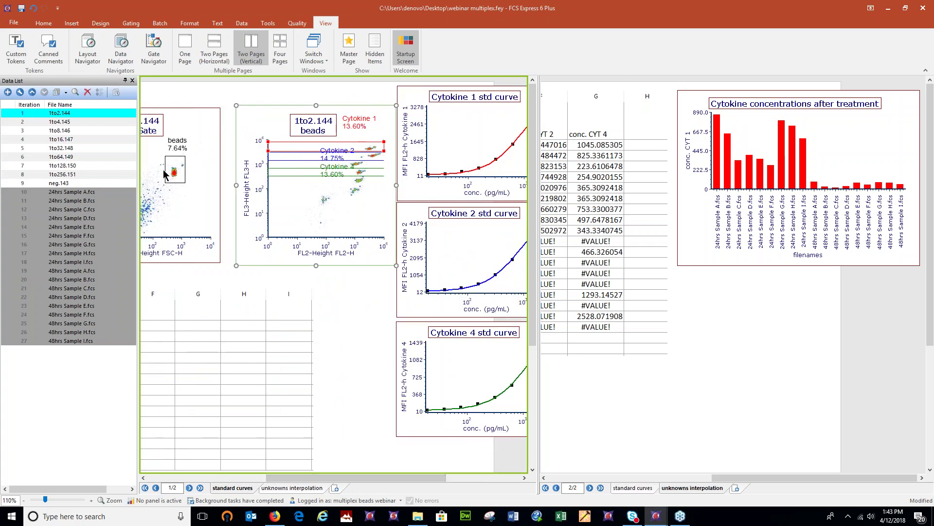
mouse_move(173, 176)
left_mouse_down()
mouse_move(178, 186)
mouse_move(174, 179)
left_mouse_up()
left_click_drag(173, 179, 173, 178)
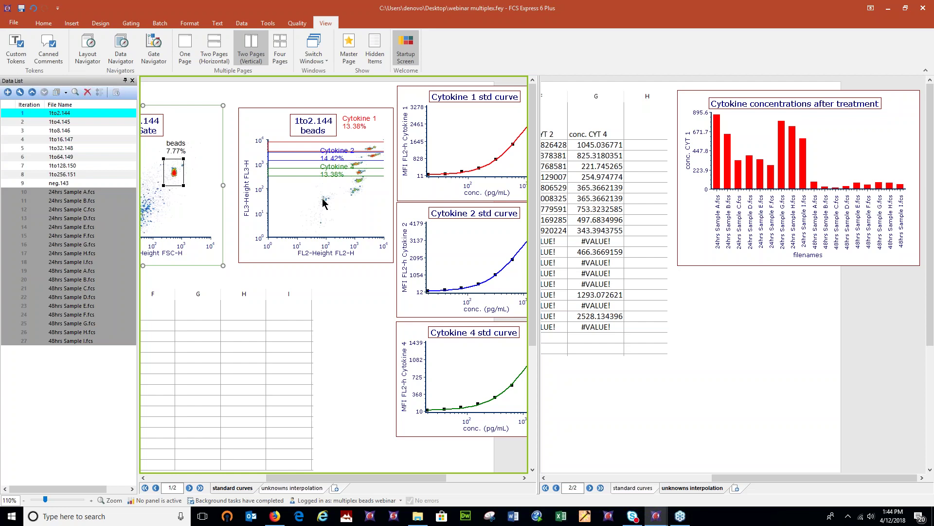
left_click(185, 47)
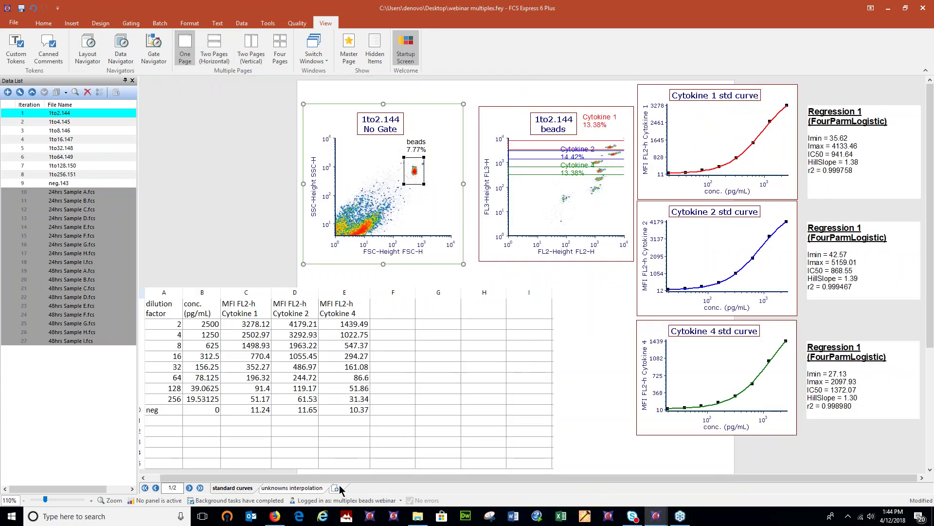
left_click(309, 487)
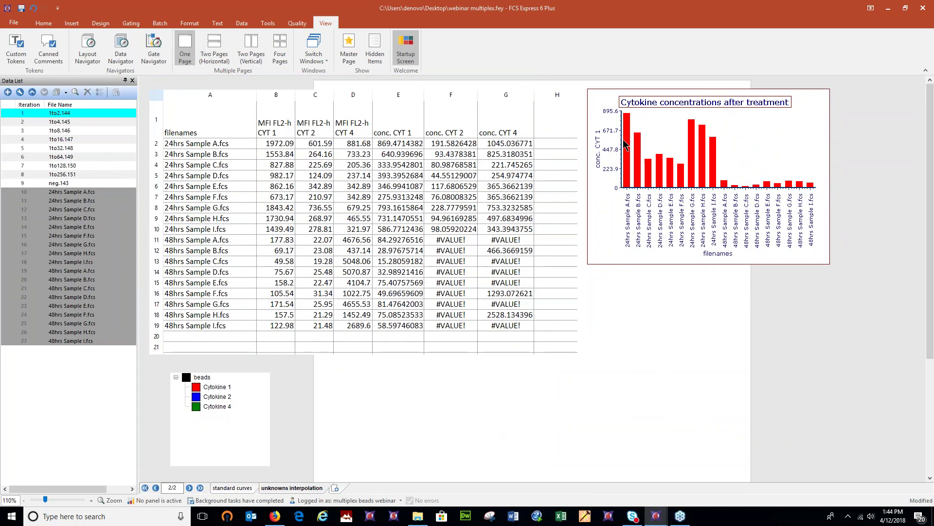
Plot conc. CYT 2 and conc. CYT 4 in turn on the bar plot's Y axis, and return it to conc. CYT 1
left_click(598, 148)
left_click(608, 188)
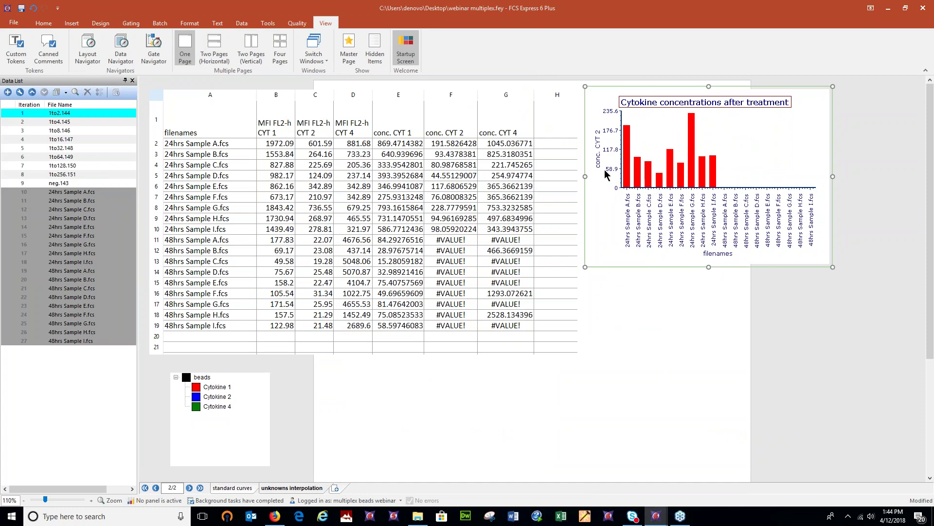
left_click(598, 149)
left_click(612, 193)
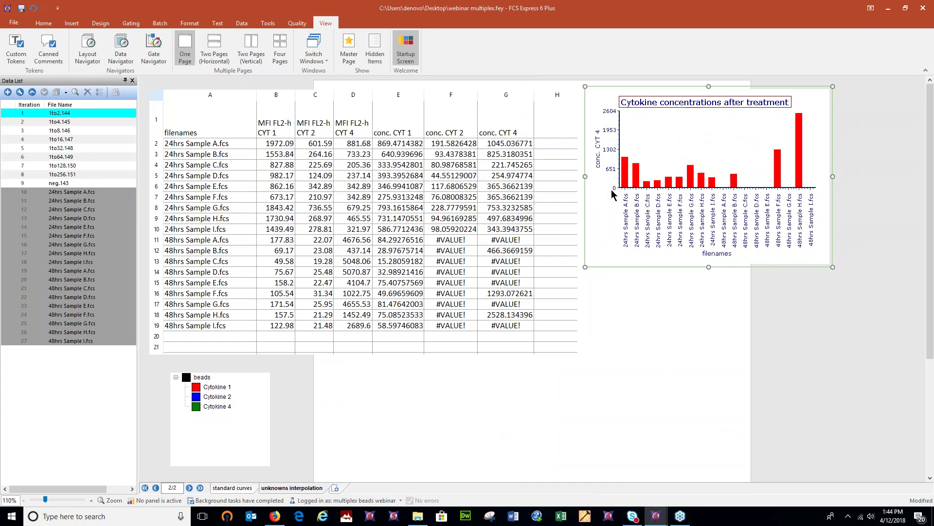
left_click(598, 155)
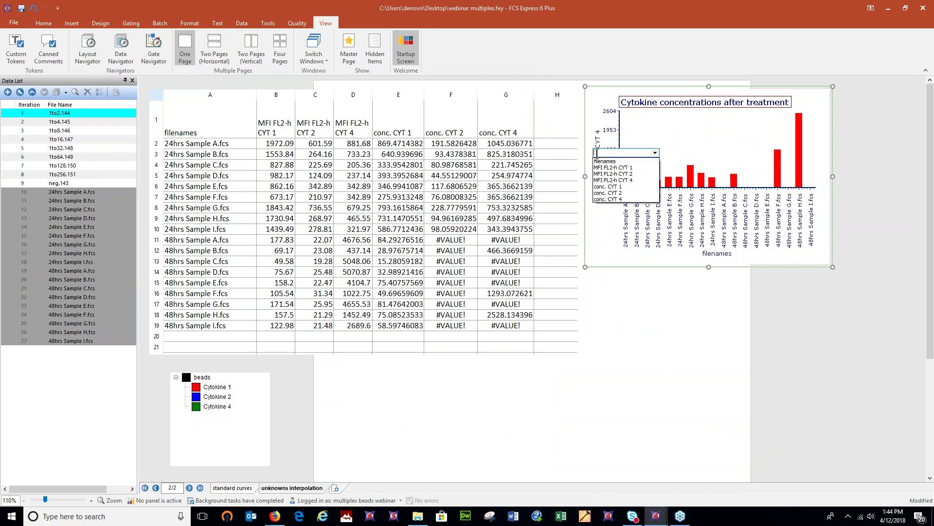
left_click(609, 183)
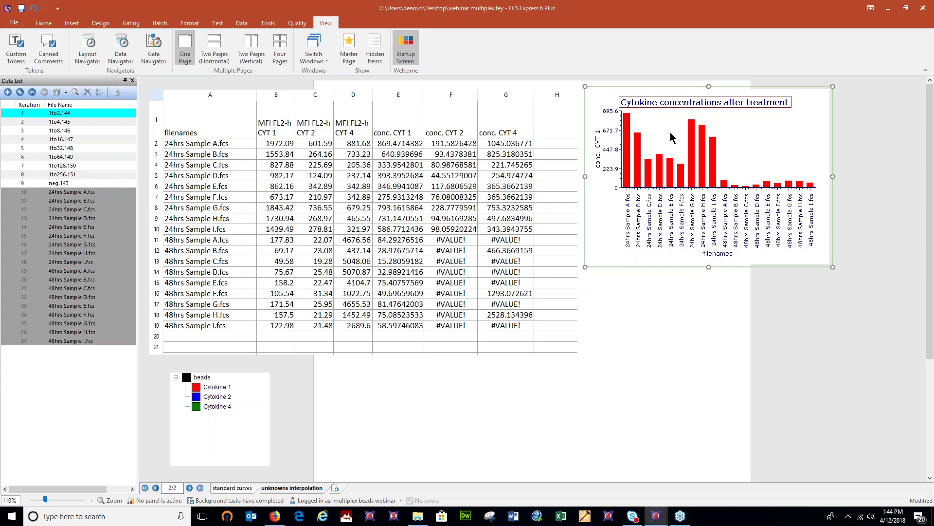
Derive the bar plot's axis titles from specified text, set the Y-axis title to "[cytokine] (pg/mL)" and preview it
right_click(657, 119)
left_click(681, 123)
left_click_drag(627, 77, 544, 84)
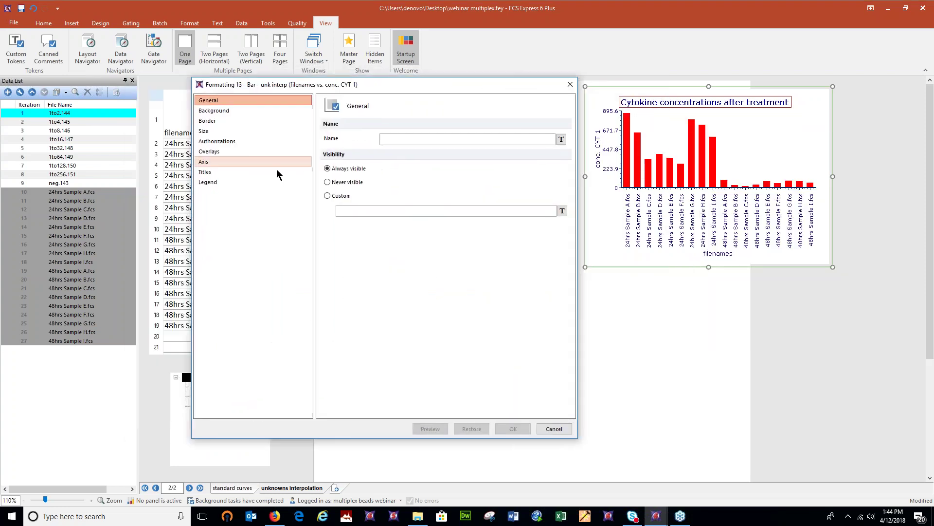
left_click(203, 161)
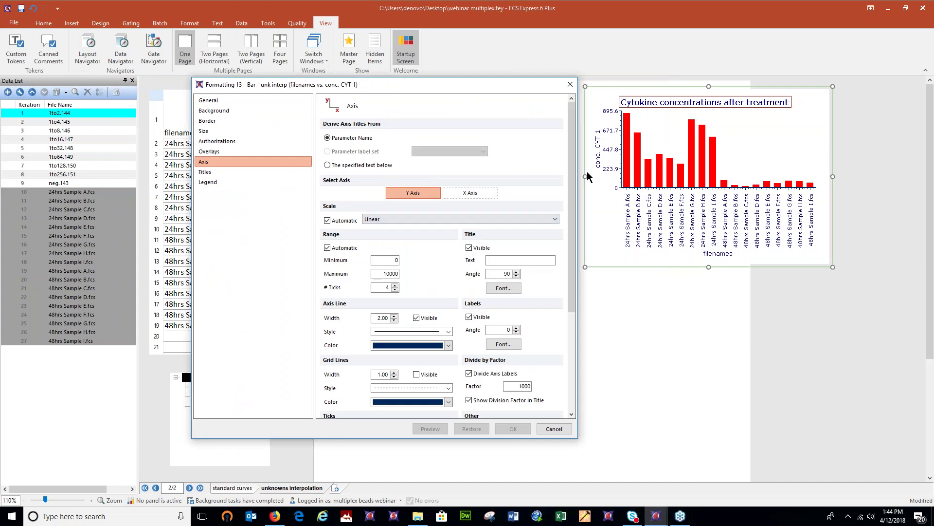
left_click(328, 165)
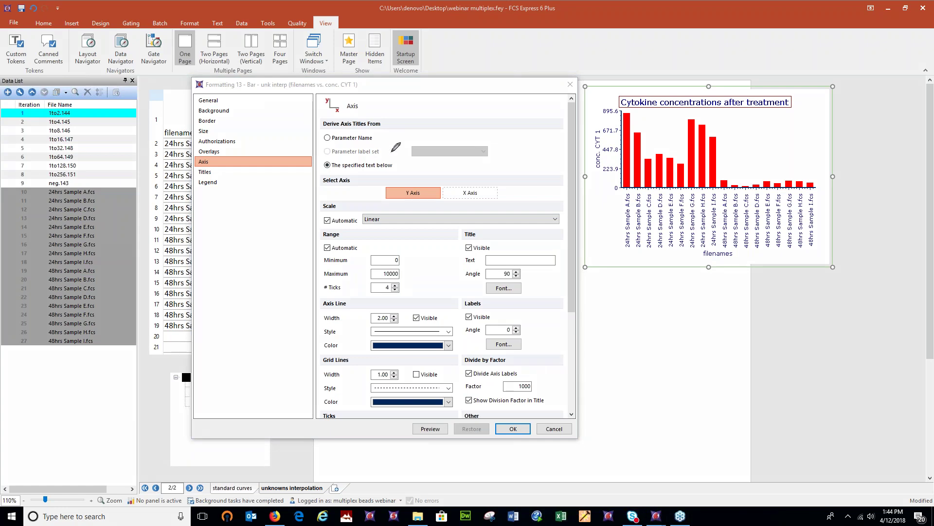
left_click_drag(392, 152, 413, 143)
mouse_move(575, 246)
left_mouse_down()
mouse_move(563, 252)
mouse_move(577, 277)
mouse_move(672, 252)
left_mouse_up()
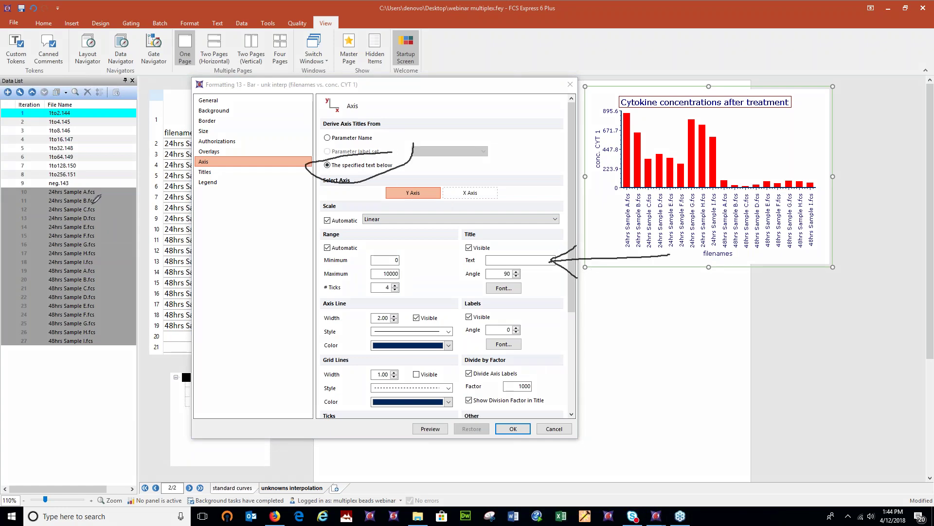
left_click(507, 260)
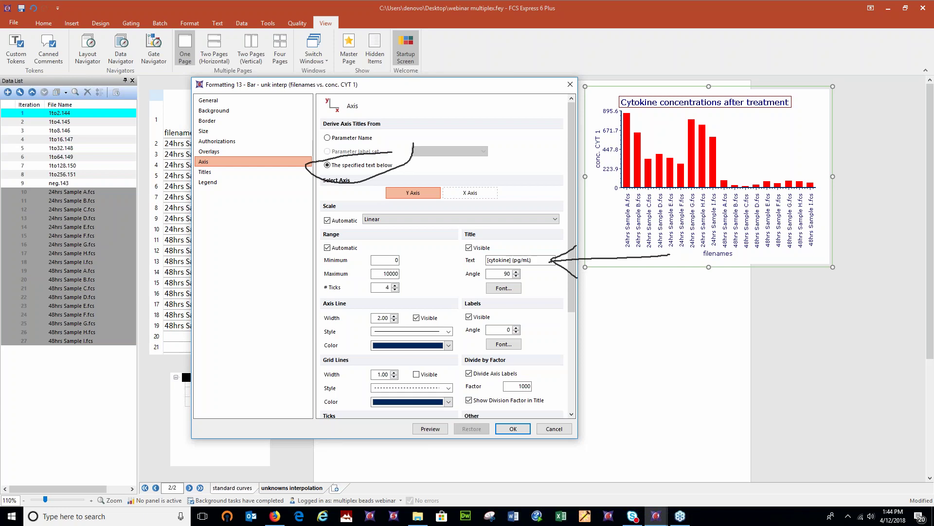
left_click(430, 429)
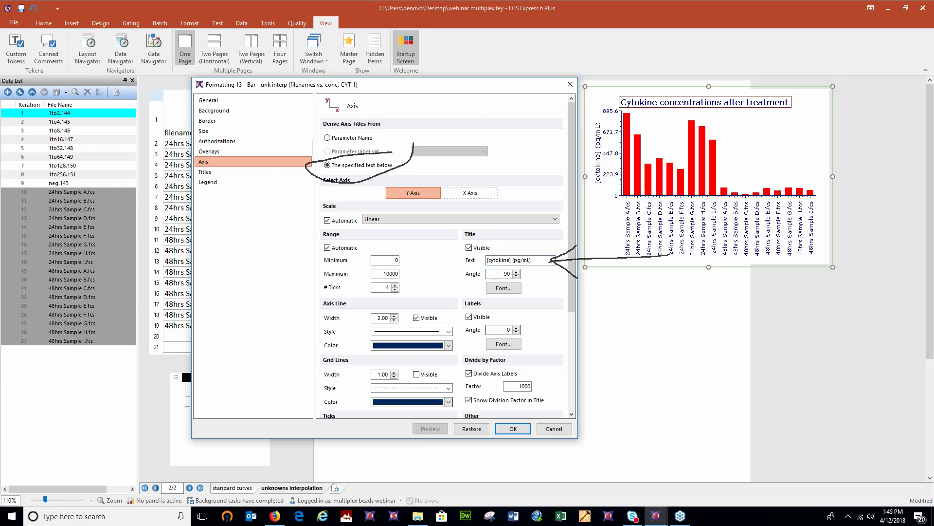
Enlarge the font of the bar plot's Y-axis title, preview it and apply the formatting
left_click(505, 288)
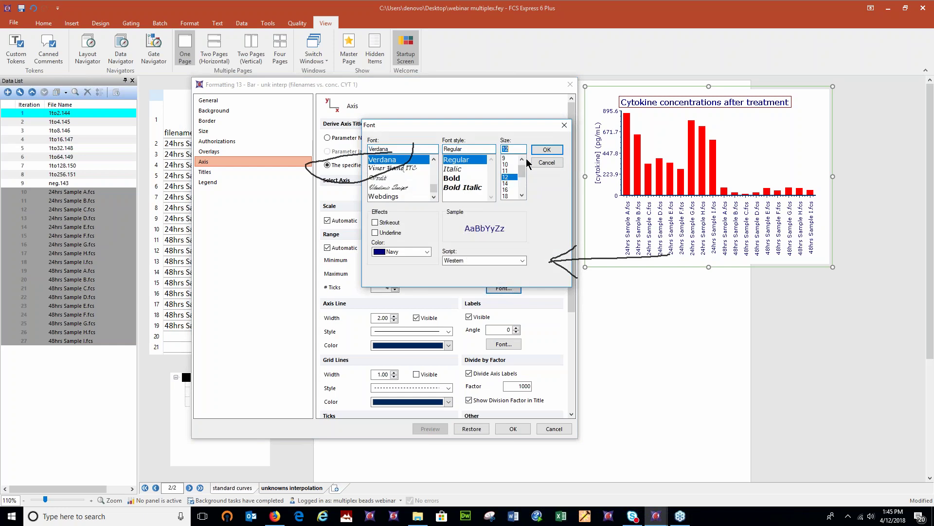
left_click(547, 150)
left_click(430, 429)
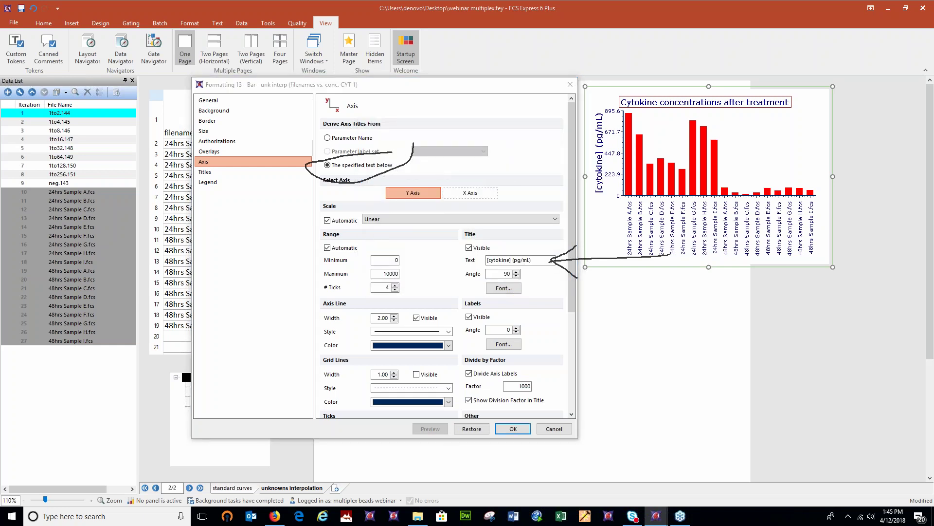
key("Escape")
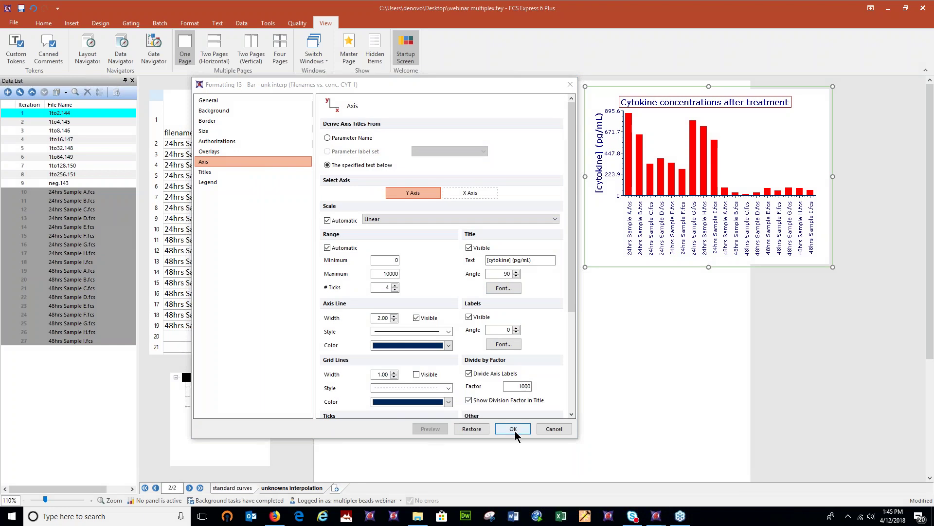
left_click(513, 428)
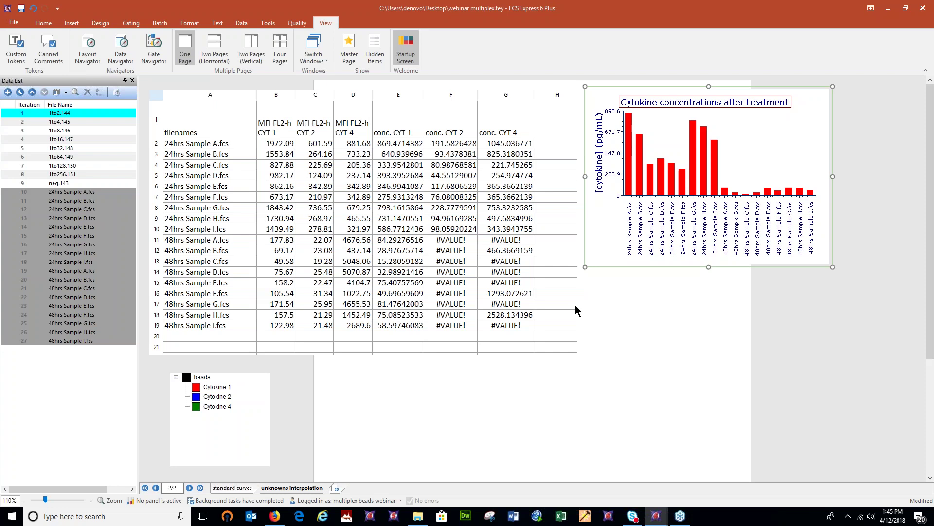
Add the spreadsheet's data to the bar plot as a new overlay
left_click(439, 109)
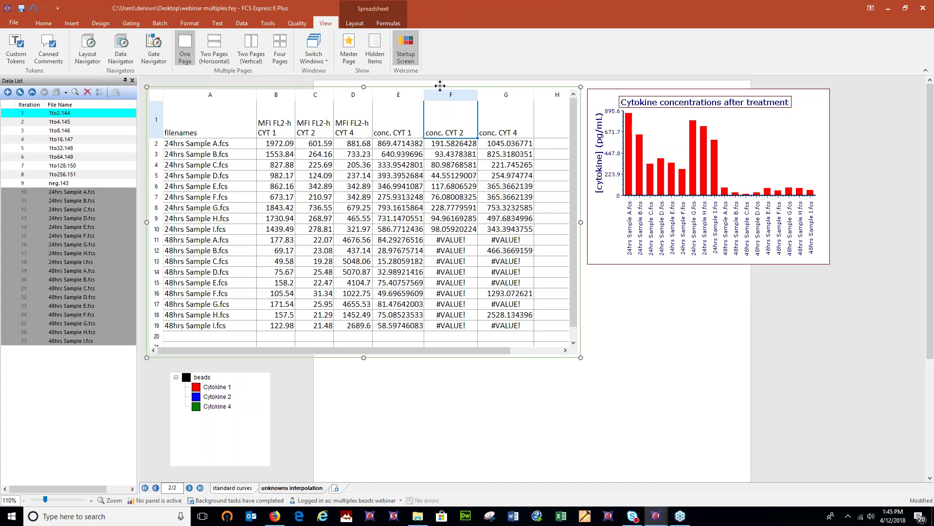
left_click_drag(443, 87, 665, 126)
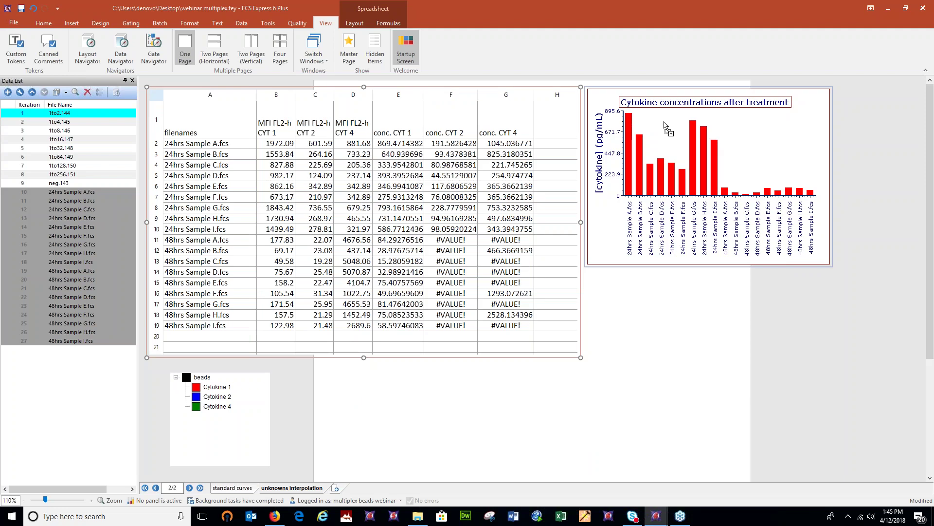
left_click_drag(665, 123, 665, 123)
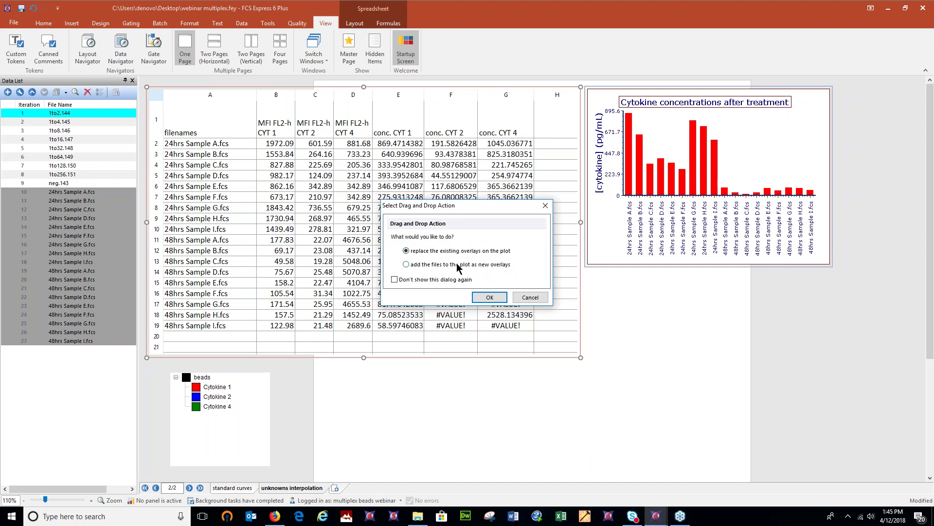
left_click(406, 264)
left_click(490, 298)
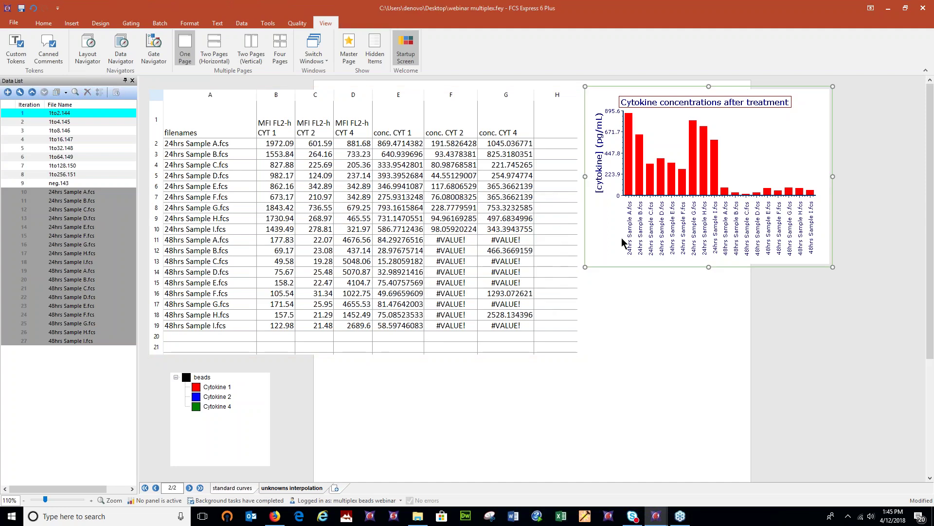
Open the bar plot's overlay formatting and set the second overlay's bar values to conc. CYT 2
right_click(656, 123)
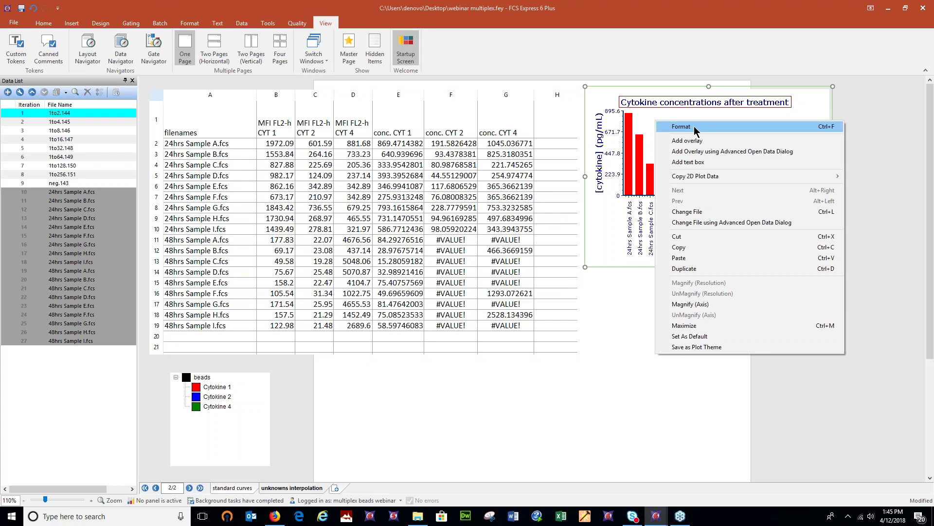
left_click(695, 127)
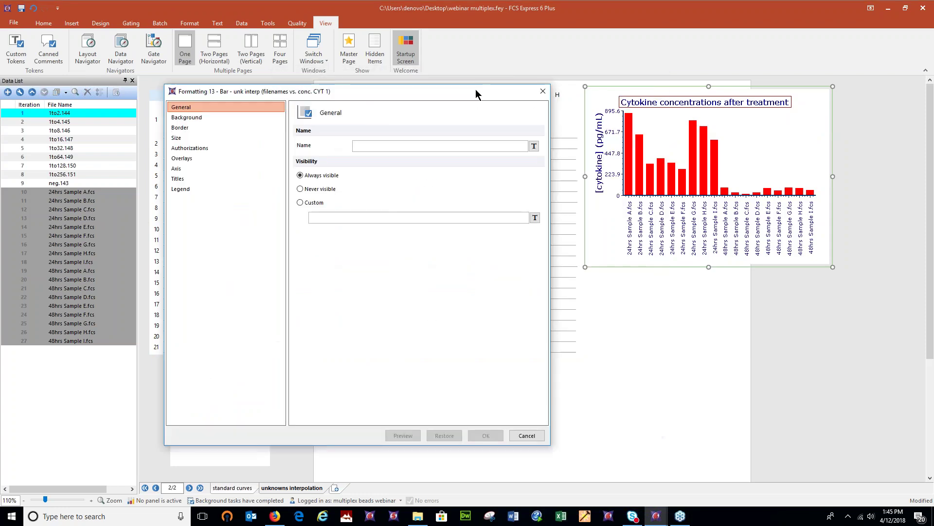
left_click(273, 171)
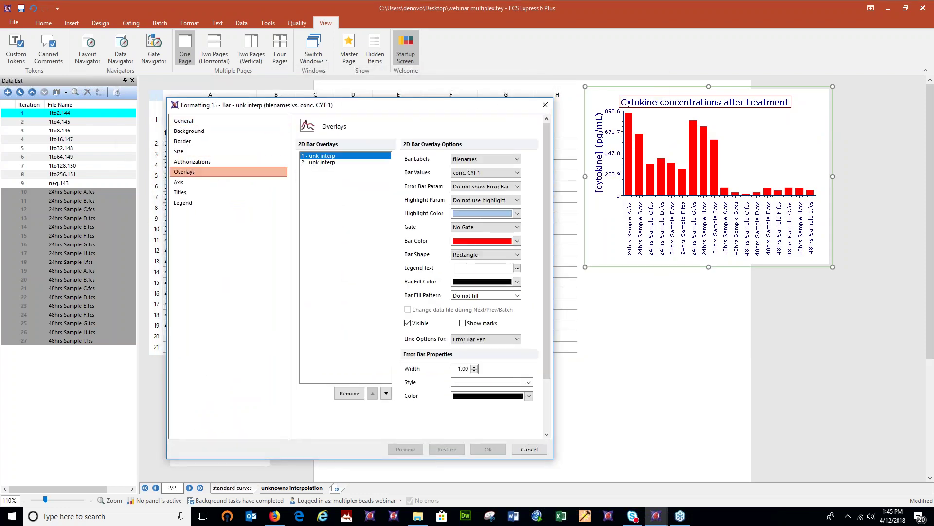
left_click_drag(429, 109, 290, 102)
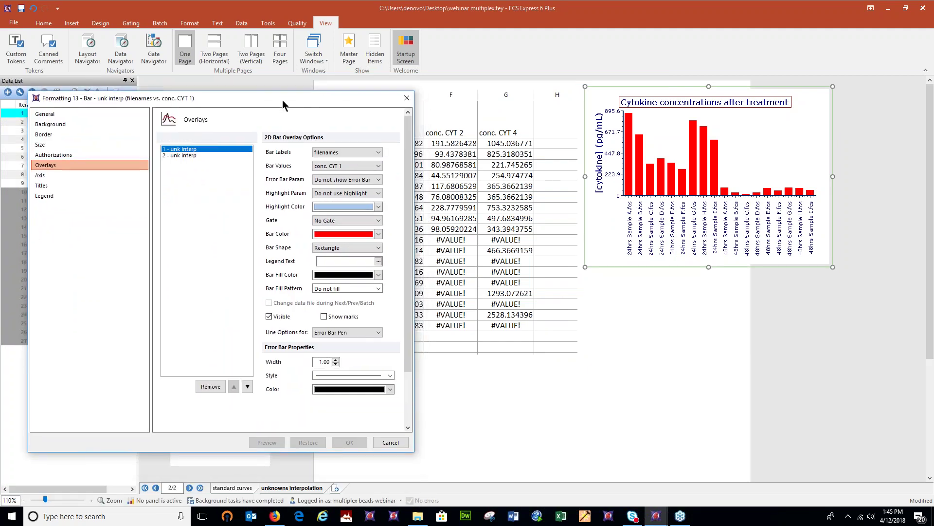
left_click(190, 156)
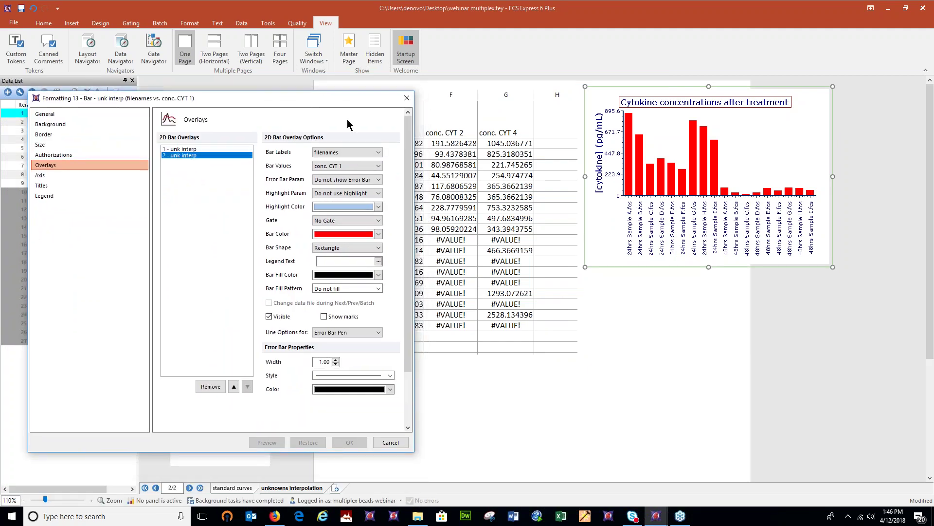
left_click_drag(322, 102, 323, 123)
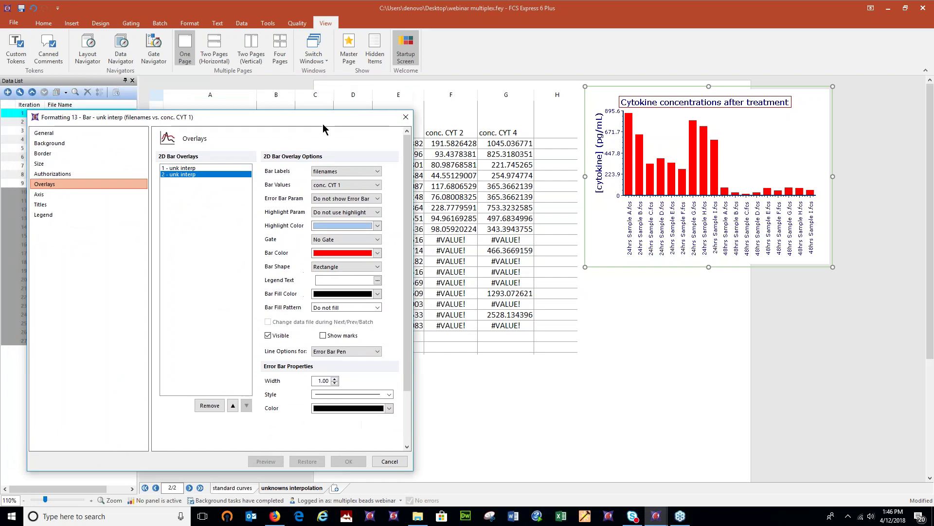
left_click(368, 186)
left_click(350, 228)
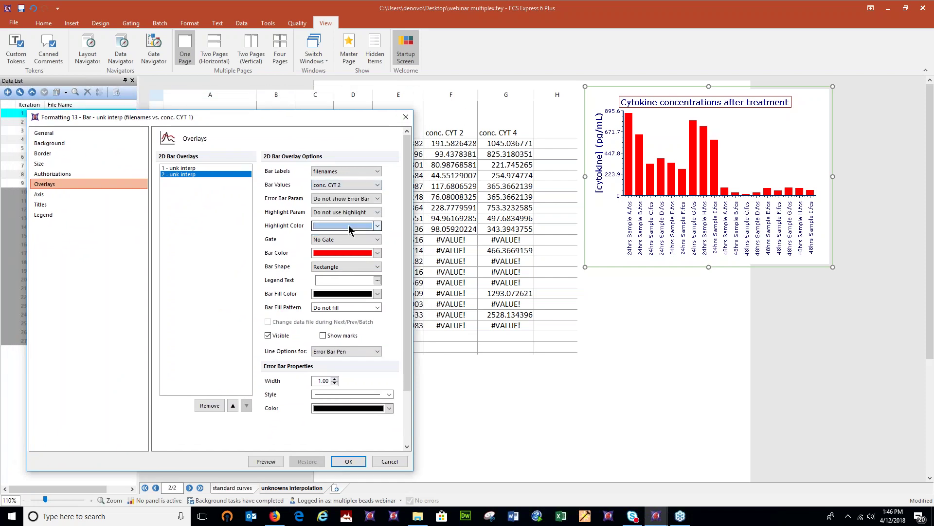
Color the second overlay's bars blue and preview the bar plot
left_click_drag(340, 120, 592, 141)
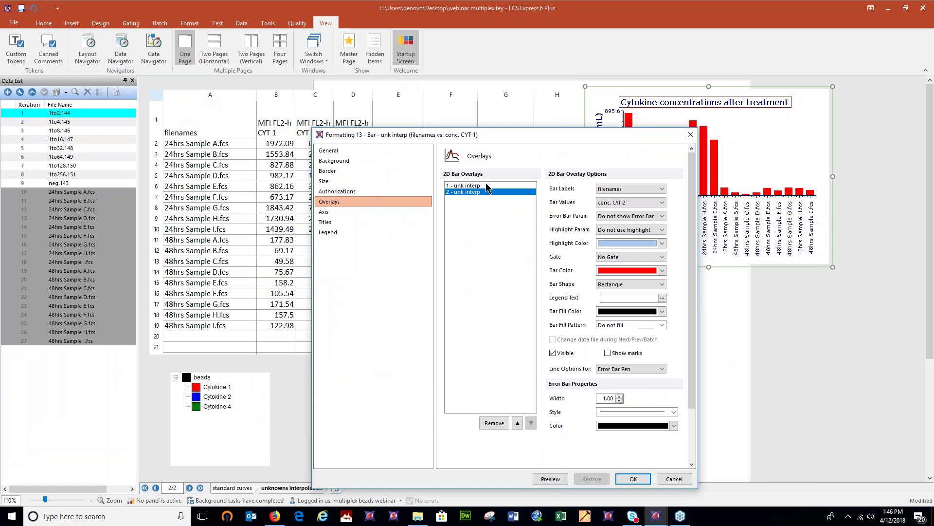
left_click_drag(487, 134, 165, 98)
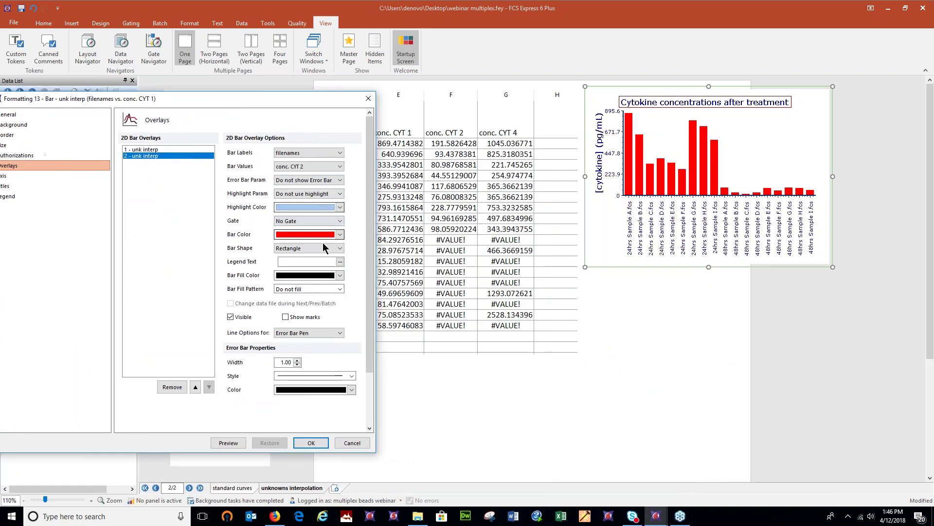
left_click(340, 234)
left_click(324, 268)
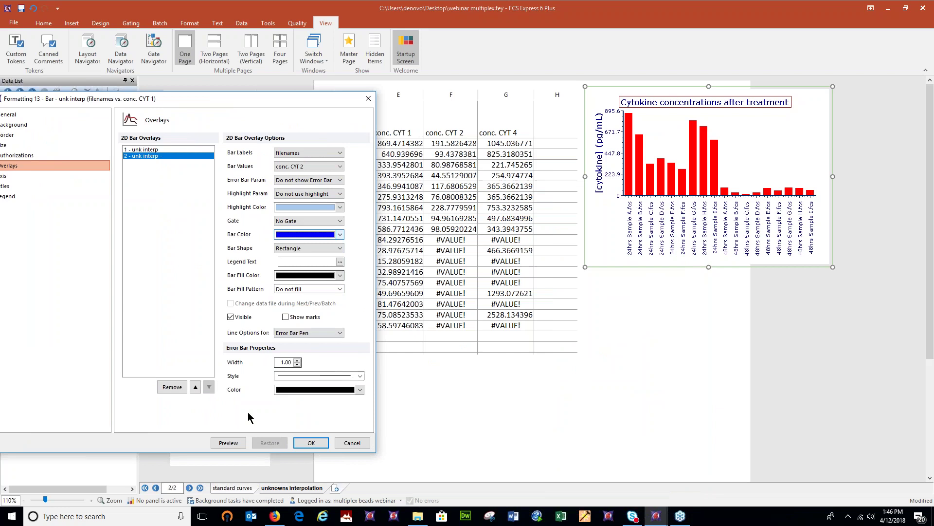
left_click(240, 443)
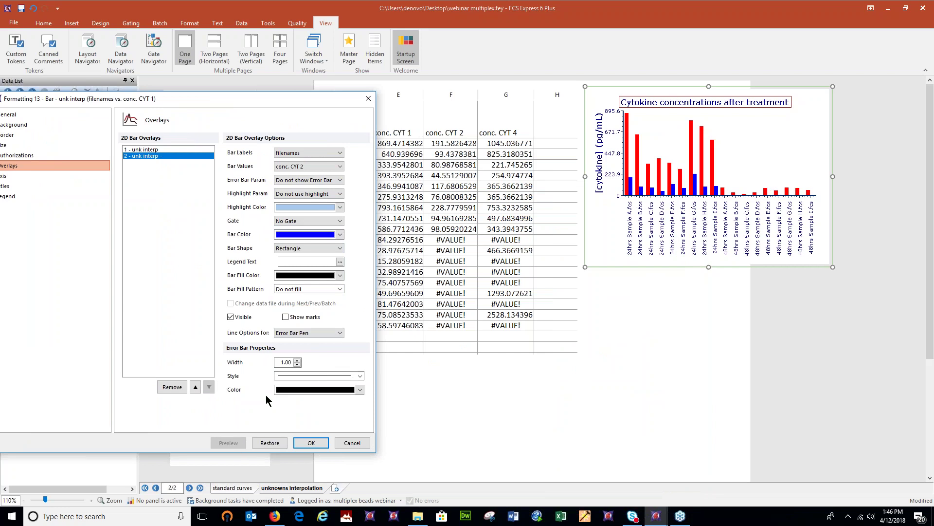
Make the bar plot's legend visible and preview it
left_click_drag(253, 105, 312, 97)
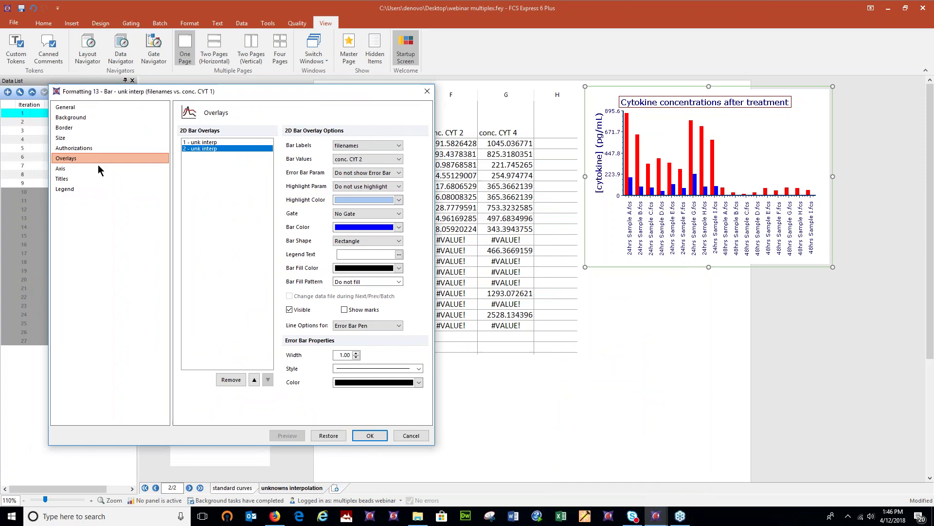
left_click(68, 188)
left_click(184, 145)
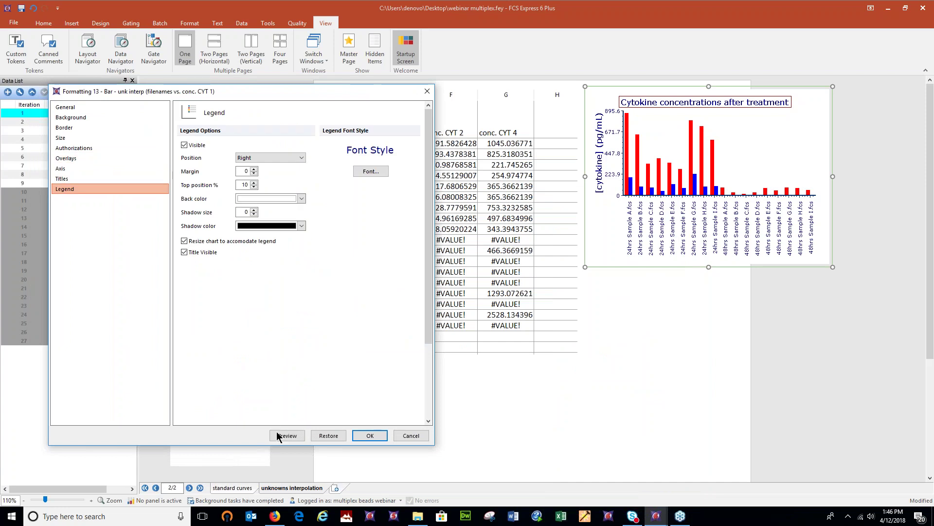
left_click(285, 436)
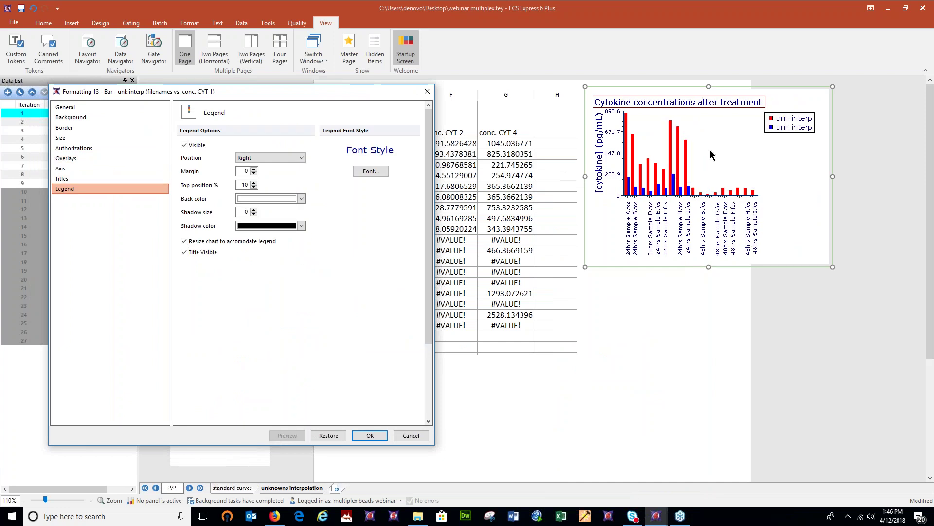
Set the legend text to "cytokine 2" for the second overlay and "cytokine 1" for the first, preview it and apply the formatting
left_click(91, 159)
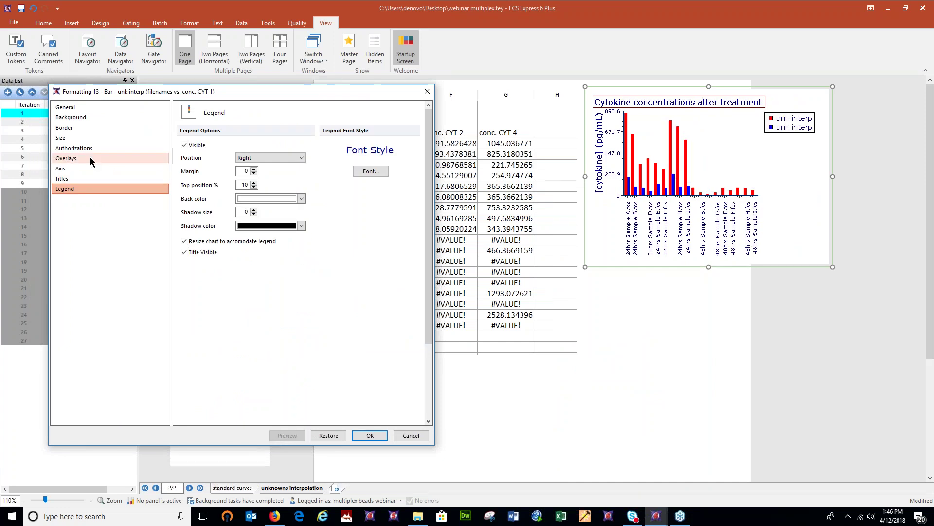
left_click_drag(331, 92, 249, 126)
left_click(319, 275)
type("cytokine 2")
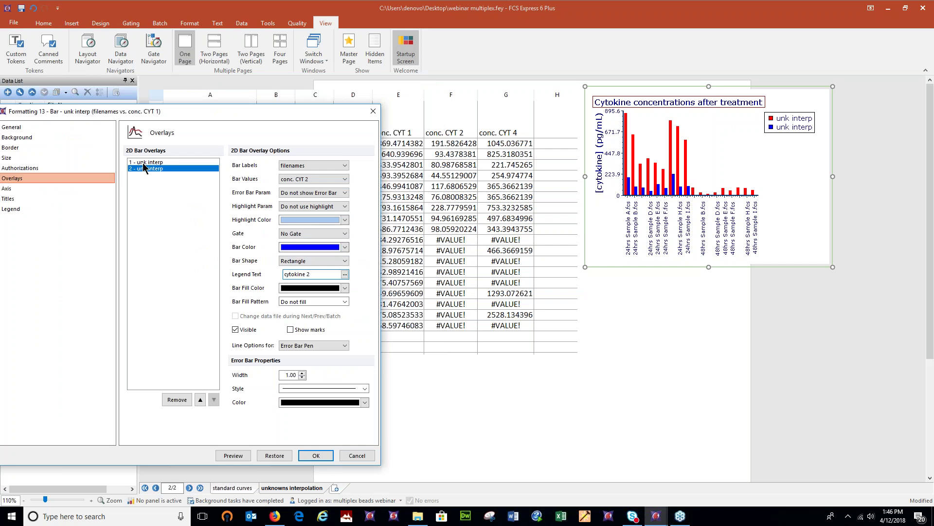
left_click(141, 163)
left_click(311, 274)
type("cytokine 1")
left_click(236, 456)
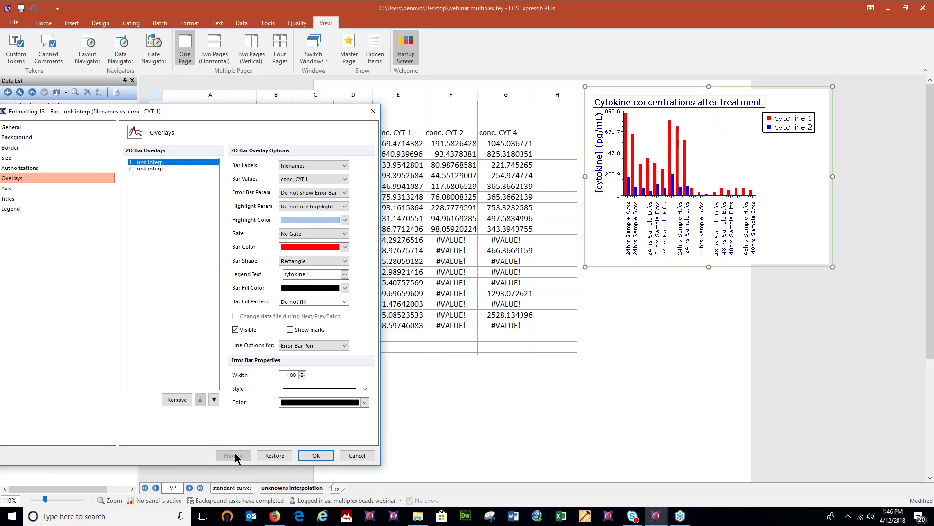
left_click(315, 455)
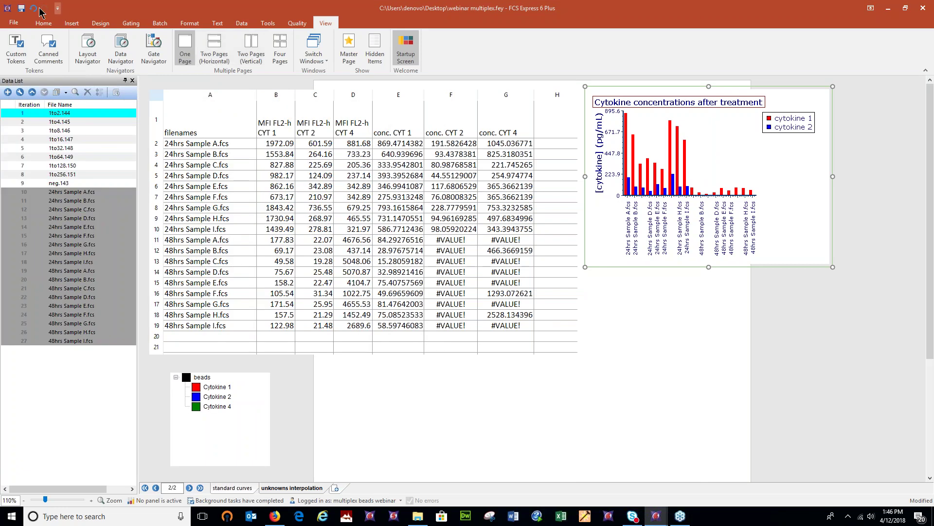
Save the layout and switch to the standard curves page
left_click(455, 103)
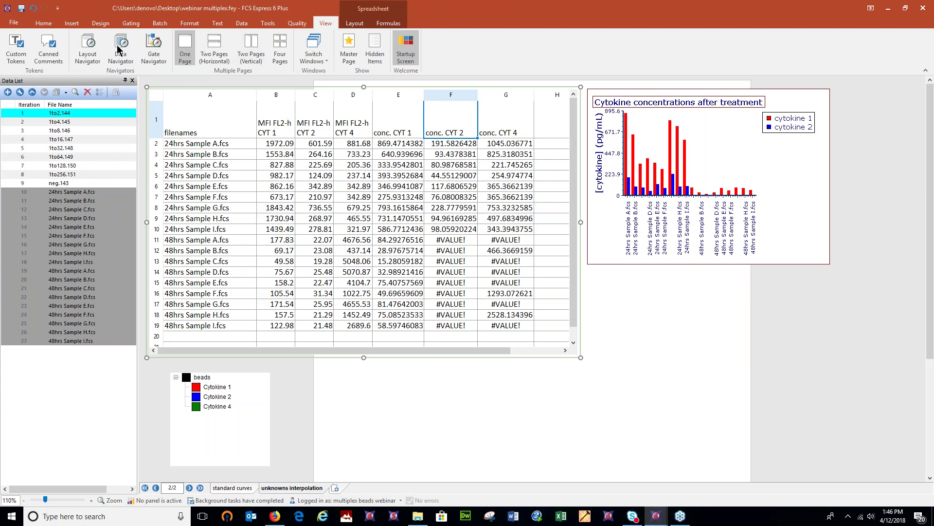
left_click(21, 8)
left_click(233, 488)
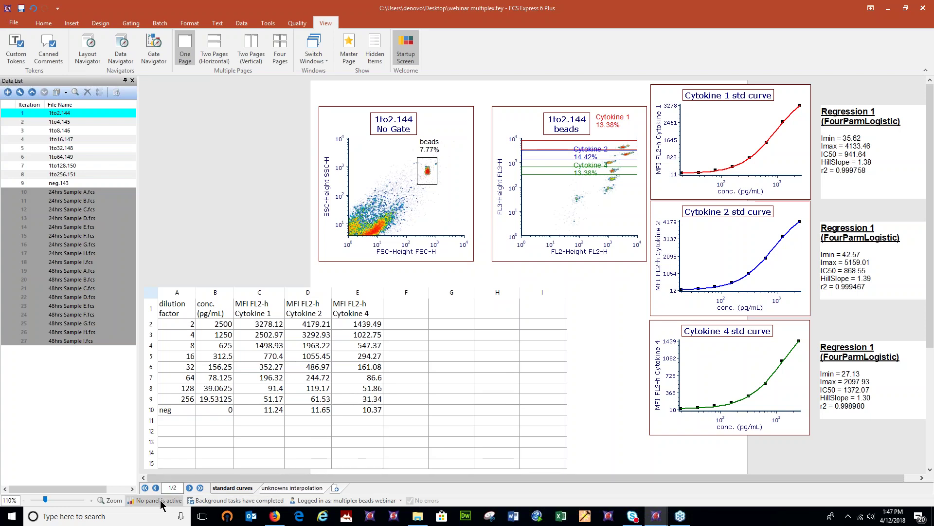
Add a new data panel named "multiplex analysis" with 100 tubes
left_click(243, 23)
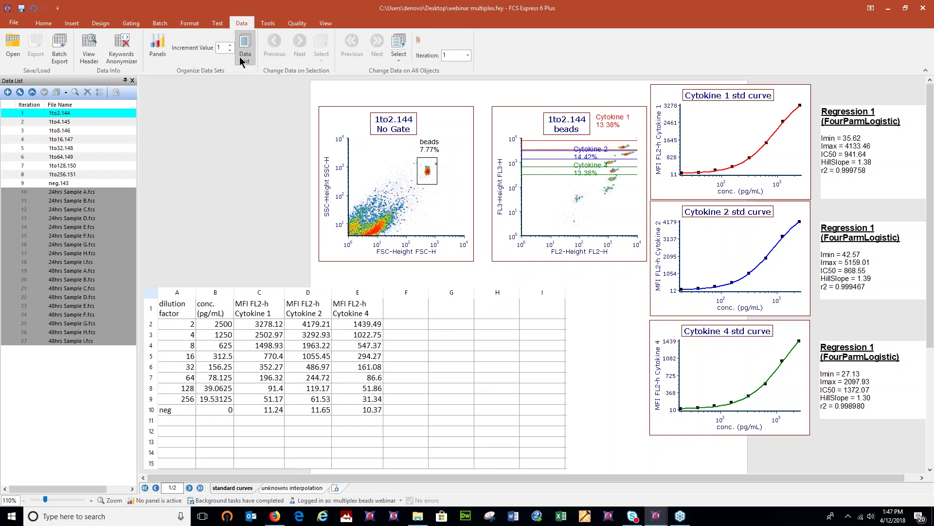
left_click(161, 501)
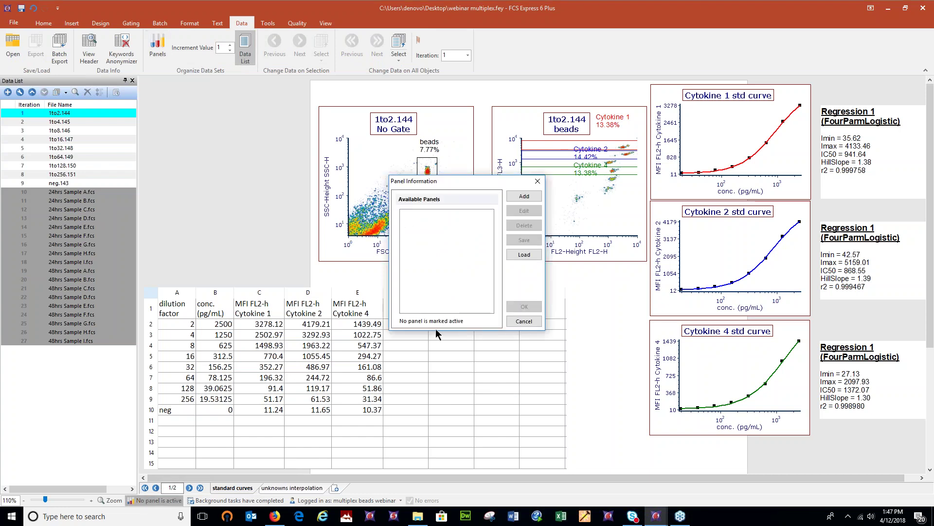
left_click(520, 196)
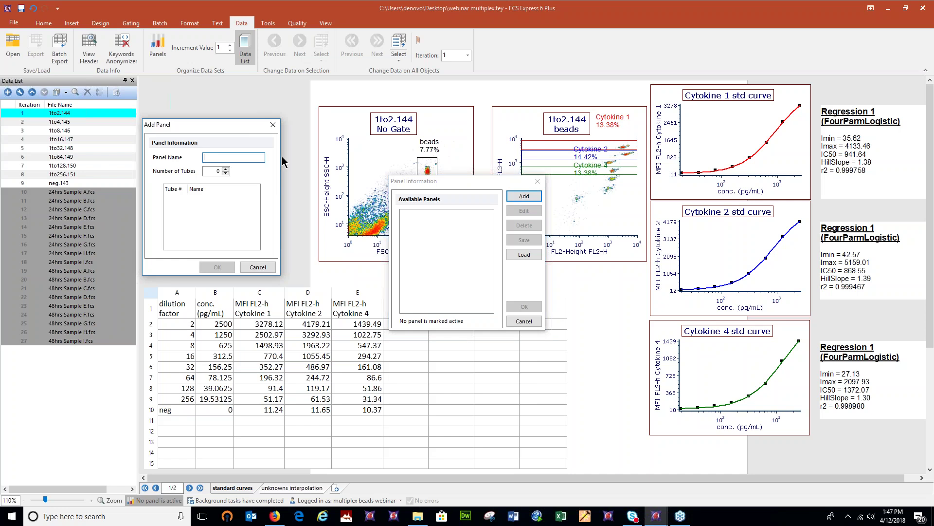
type("mlultiplex analysis")
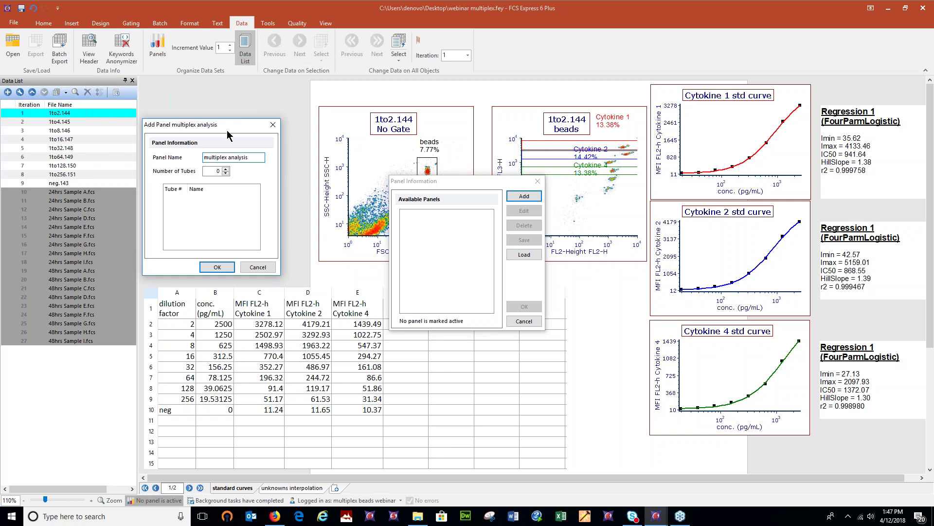
key("Tab")
type("1")
key("Tab")
type("00")
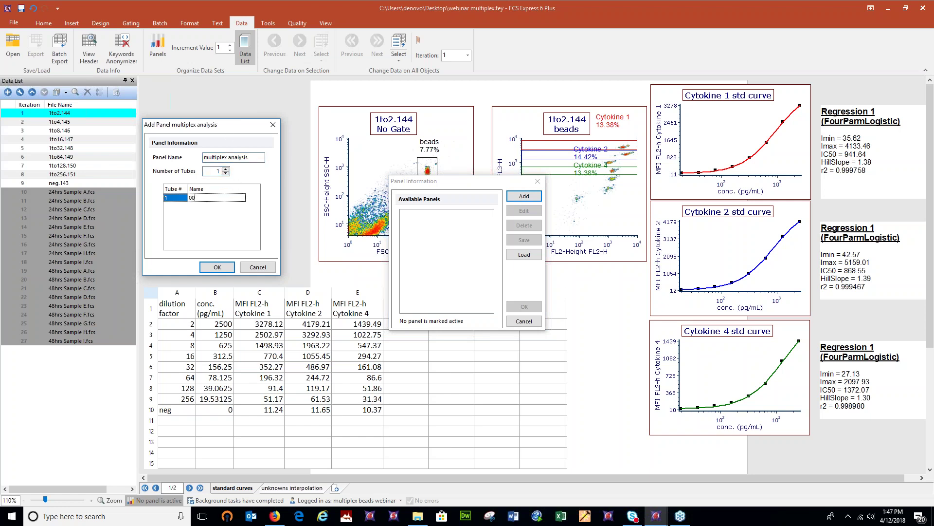
left_click(223, 173)
type("00")
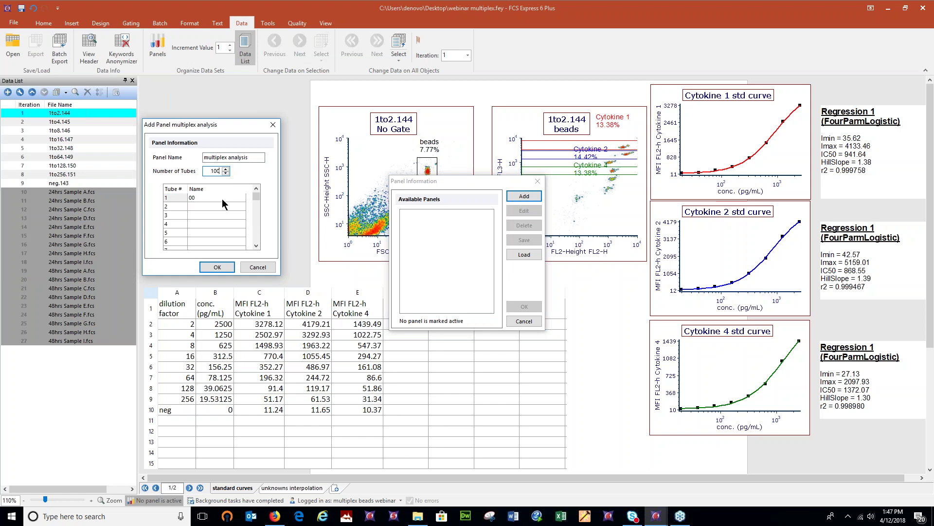
Name the panel's tube 1 "standard hi" and tube 9 "standards low or neg"
key("Tab")
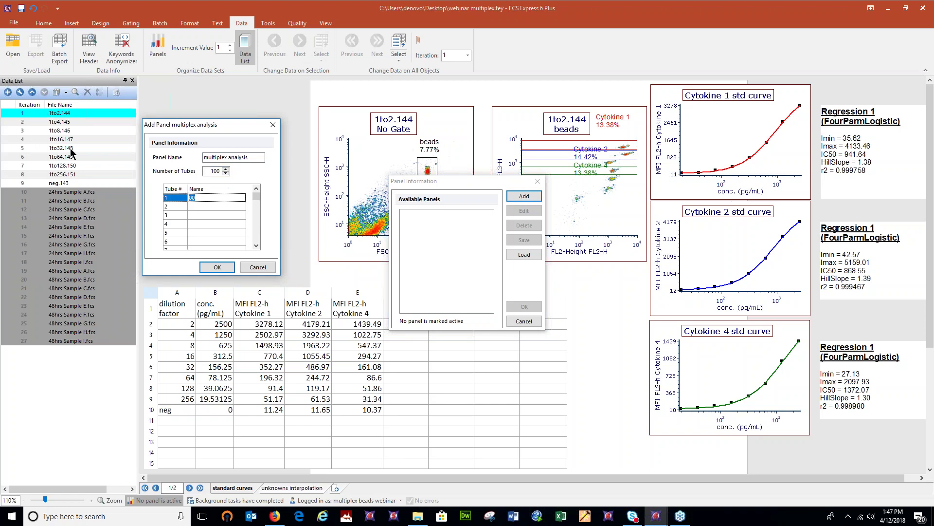
double_click(202, 200)
type("standard hi")
left_click(256, 246)
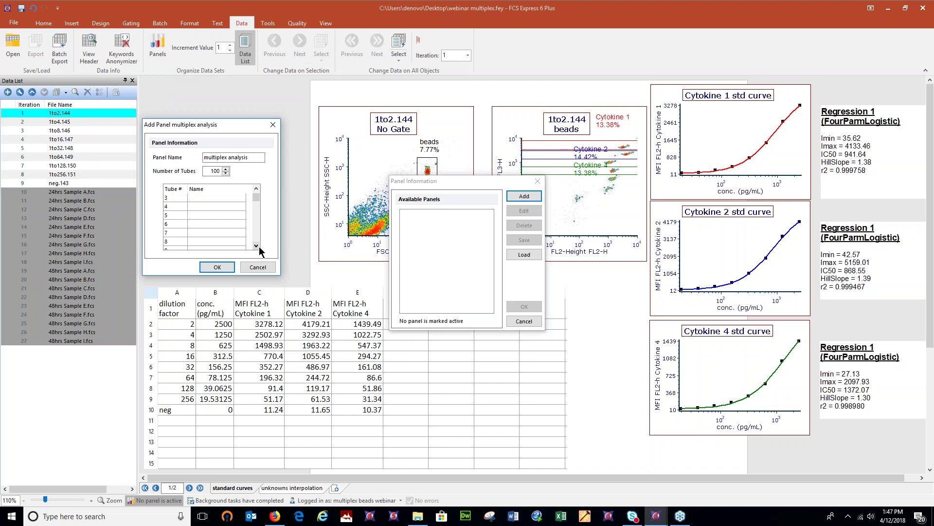
left_click(224, 248)
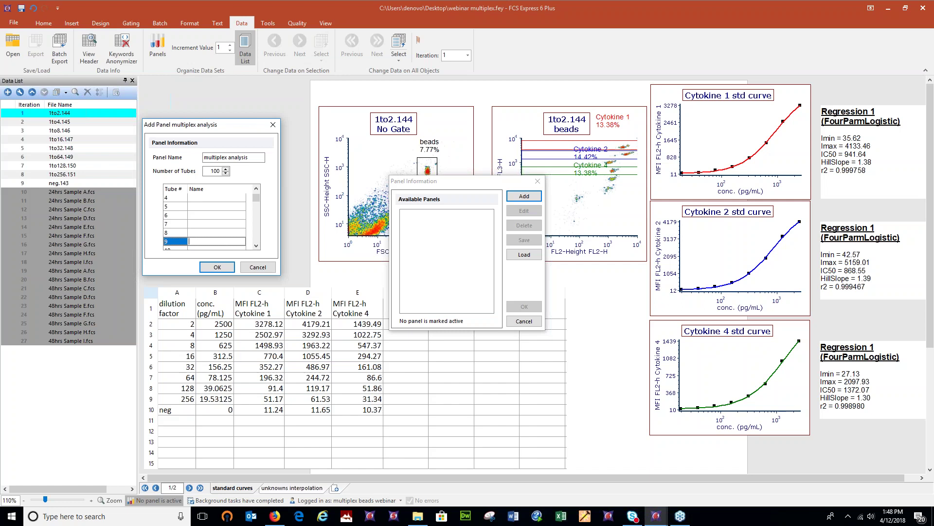
type("standards low or neg")
Name the panel's tube 10 "samples" and apply the multiplex analysis panel as the active one
scroll(257, 246, "down", 1)
key("Down")
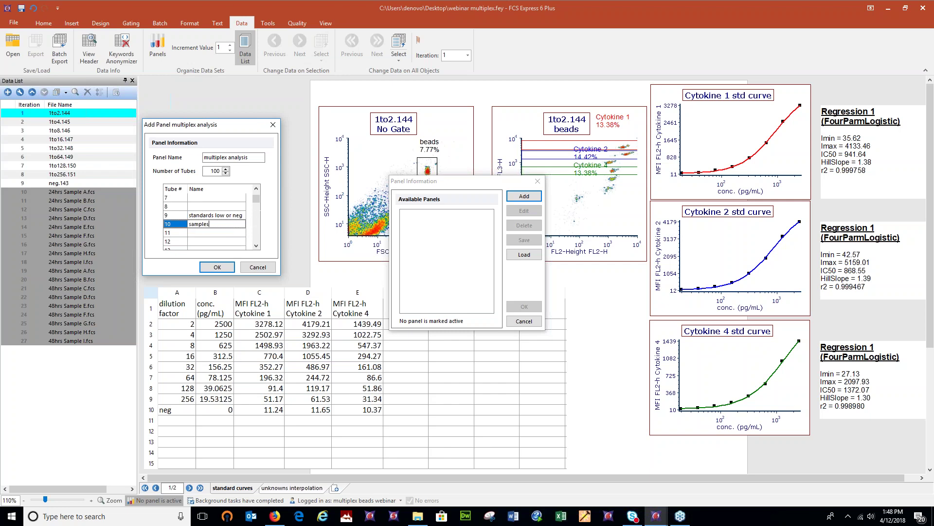
mouse_move(256, 200)
left_mouse_down()
mouse_move(266, 249)
mouse_move(261, 203)
left_mouse_up()
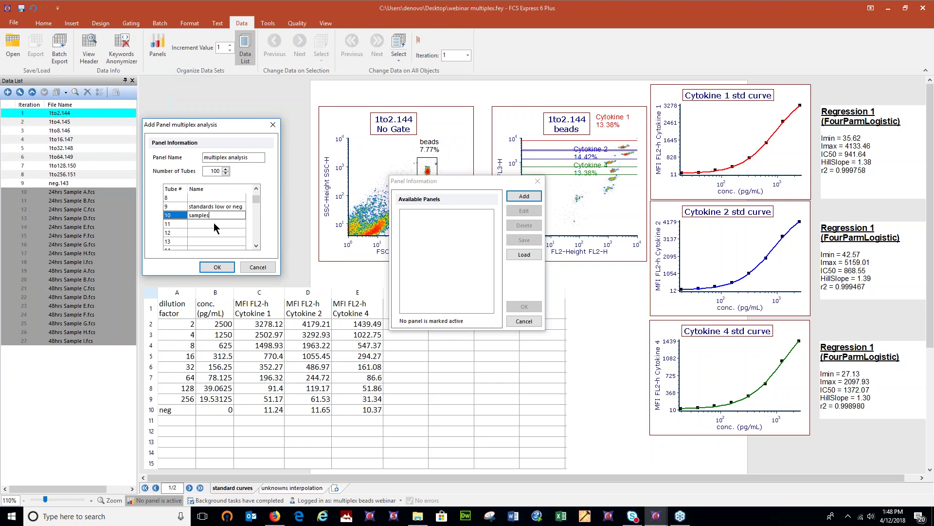
left_click(217, 267)
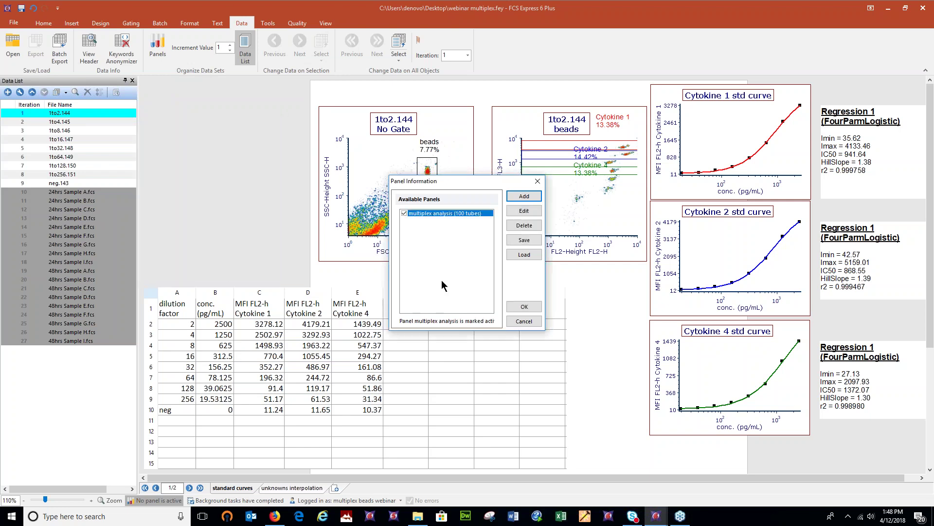
left_click(528, 307)
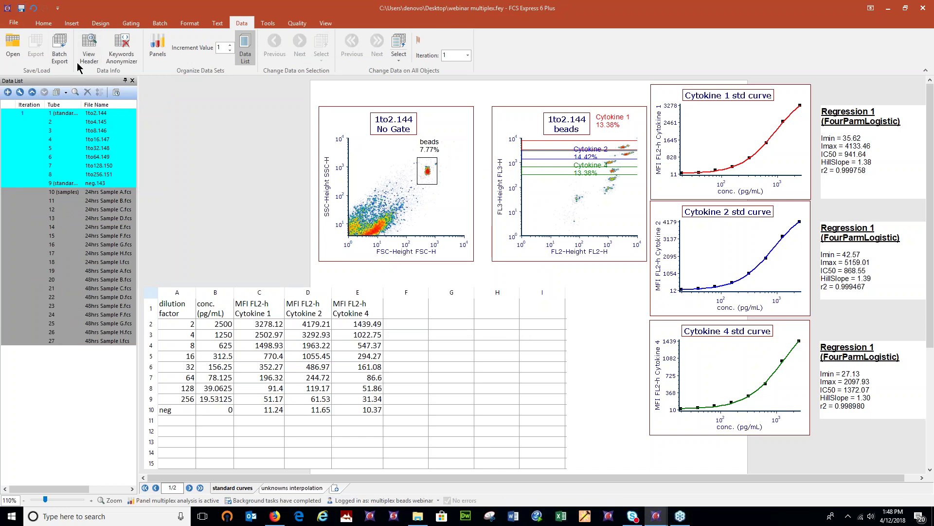
Save a copy of the layout with unlinked data on the Desktop, named "webinar multiplex_unlinked panel"
left_click(17, 22)
left_click(30, 66)
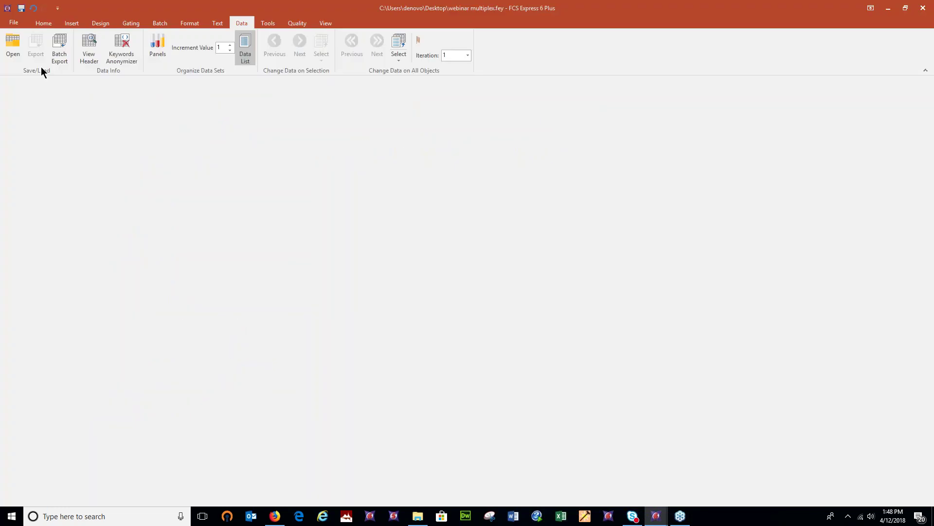
left_click_drag(344, 143, 394, 99)
left_click(385, 374)
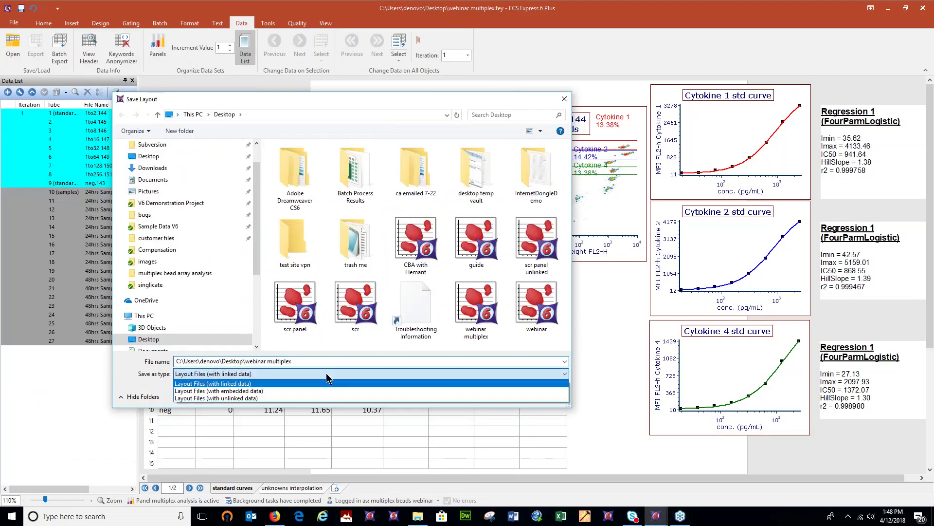
left_click(271, 398)
left_click(305, 361)
left_click(304, 361)
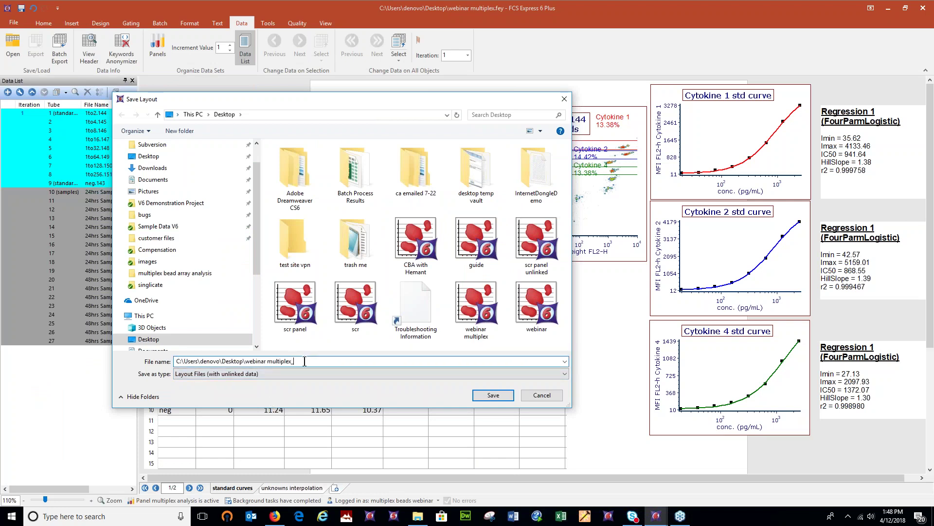
type("_unlinked panel")
left_click(480, 396)
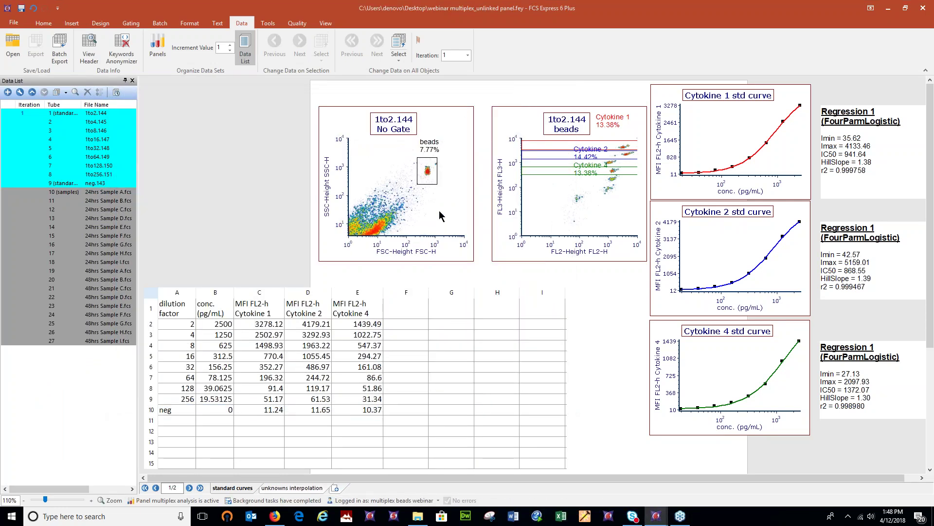
Close and reopen the "webinar multiplex_unlinked panel" layout in a maximized window, and check its unknowns interpolation and standard curves pages
left_click(923, 10)
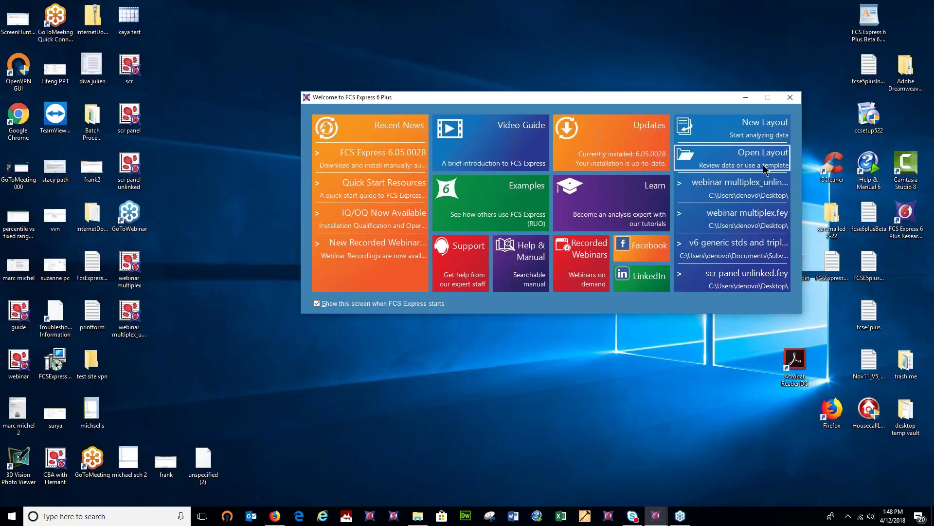
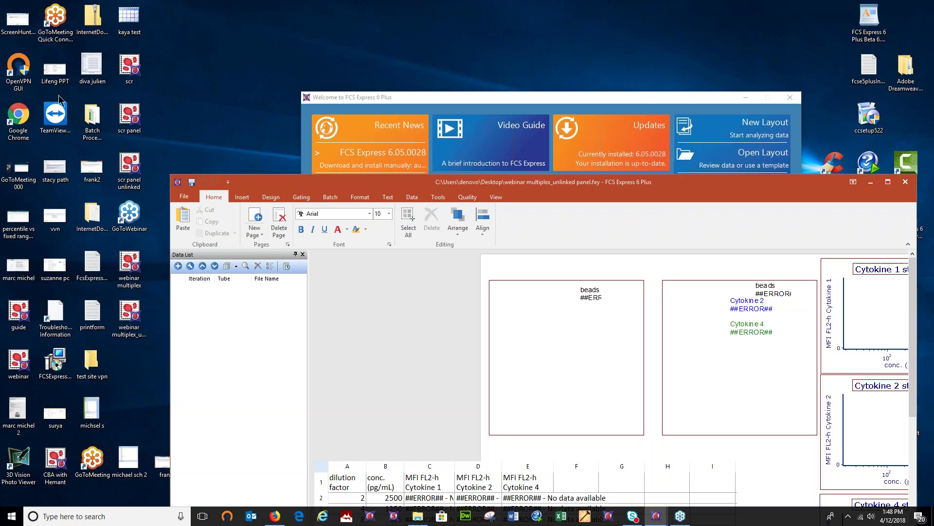
left_click(887, 188)
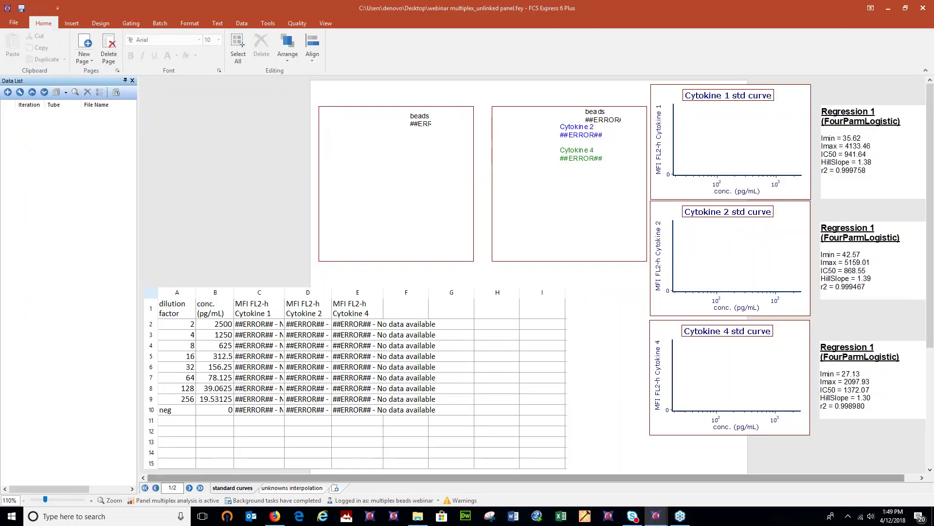
left_click(292, 488)
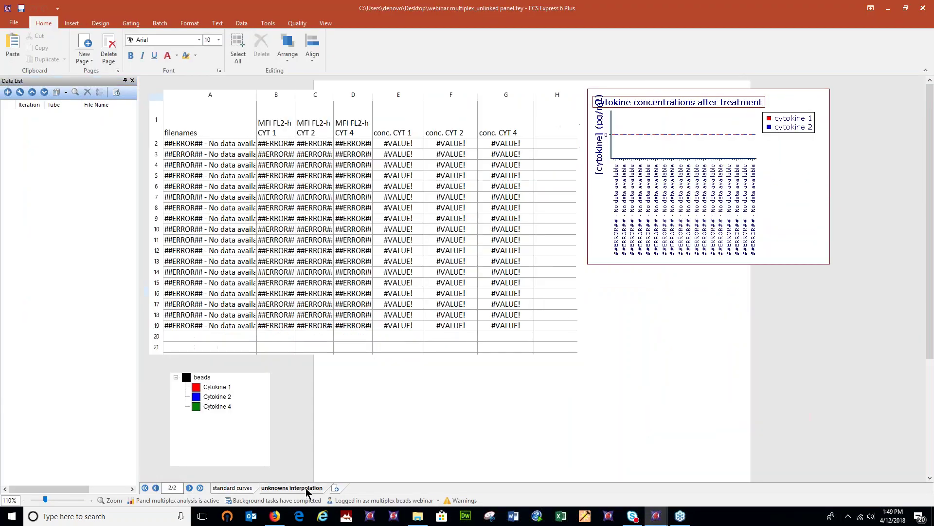
left_click(241, 489)
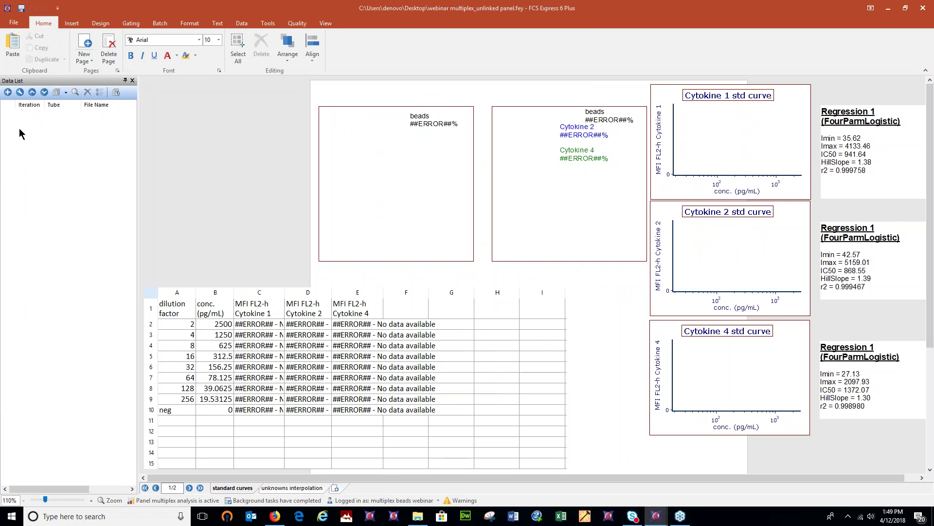
Load 1to2.144 through 48hrs Sample C plus neg.143 from the "standards and samples" folder, keeping <None> for the unmatched tubes
left_click(7, 92)
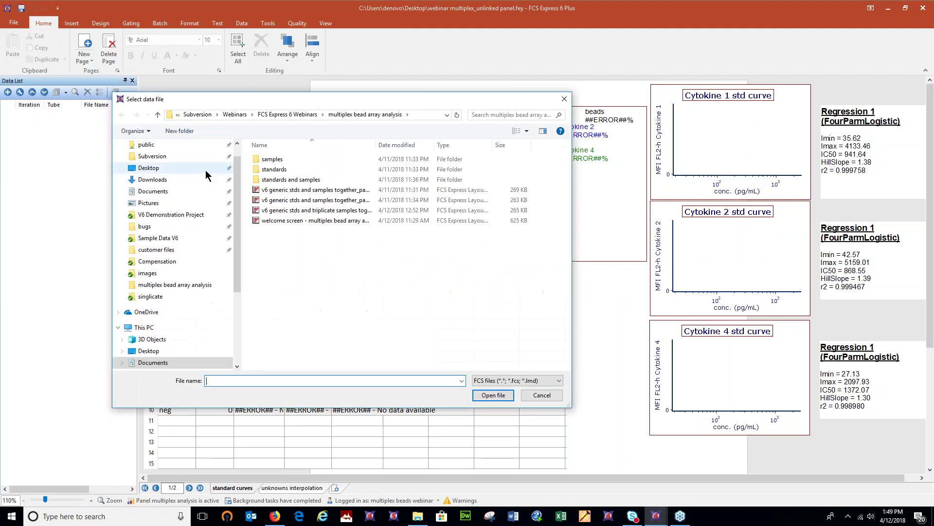
double_click(292, 180)
left_click(275, 162)
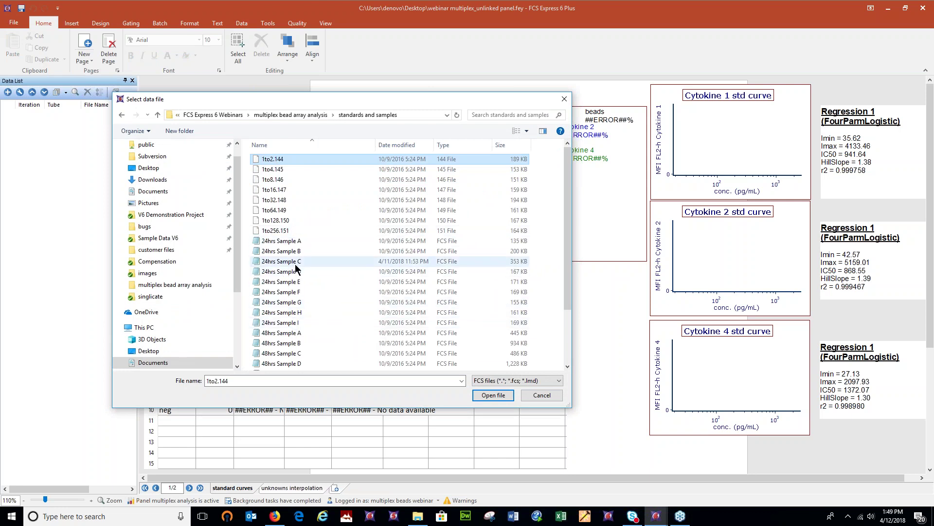
left_click(292, 354)
left_click(263, 158)
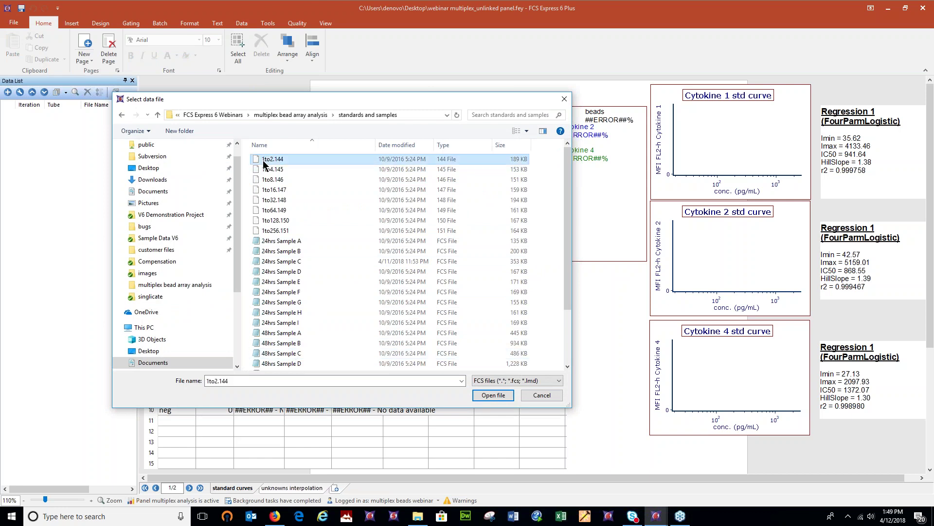
left_click(292, 353, "shift")
left_click_drag(567, 234, 576, 282)
left_click(285, 365, "ctrl")
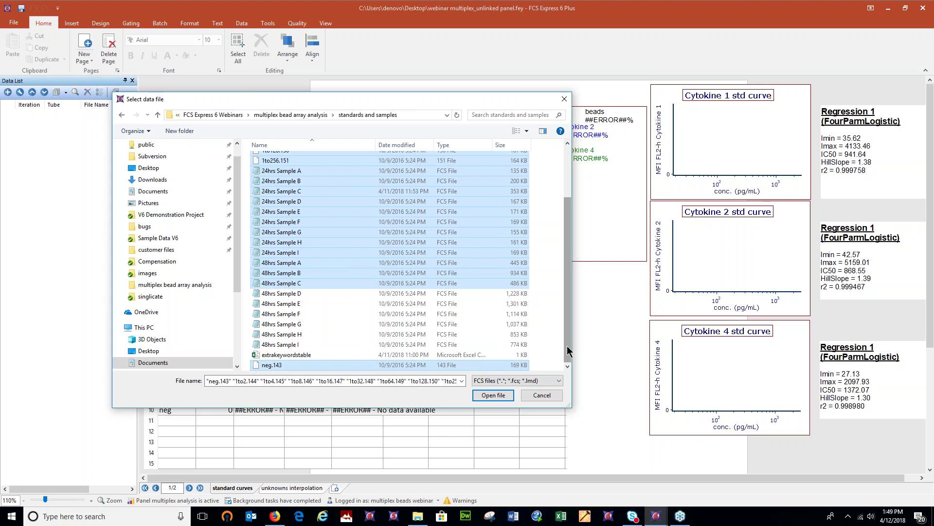
left_click_drag(566, 347, 571, 231)
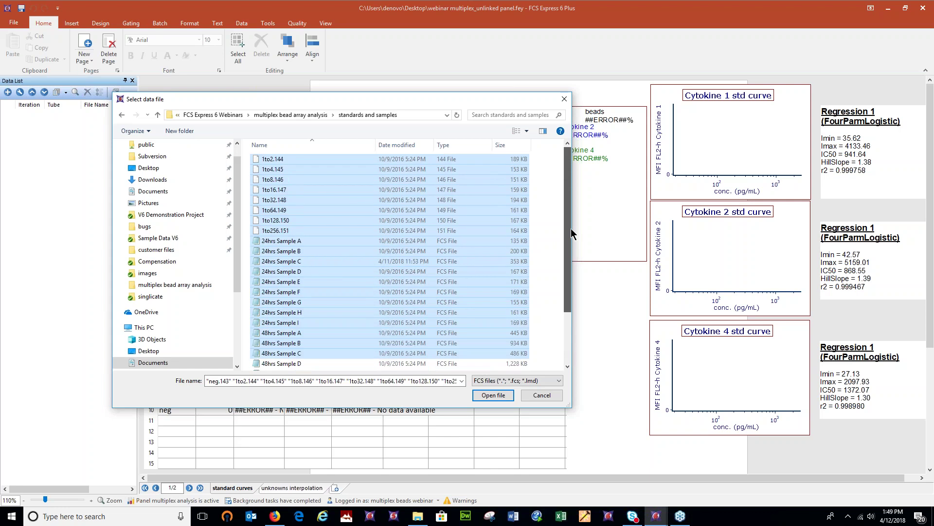
left_click(497, 395)
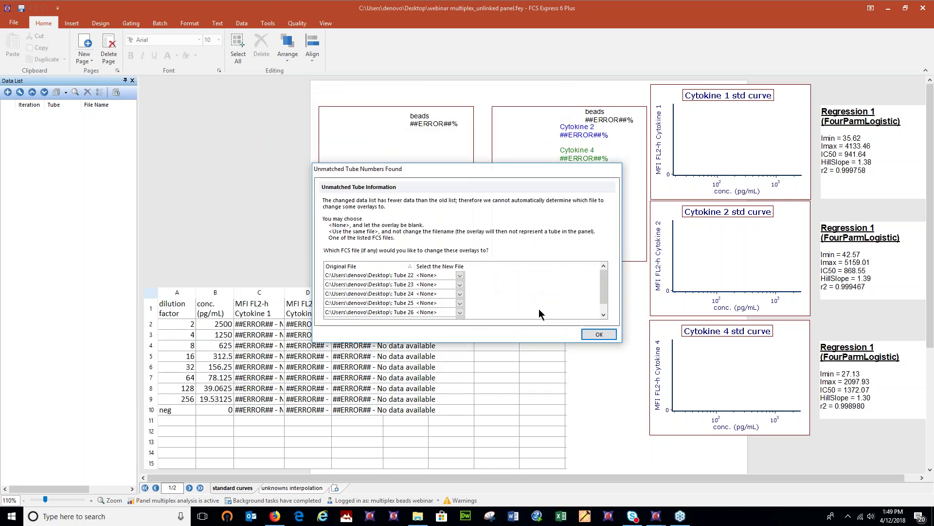
left_click_drag(490, 174, 460, 152)
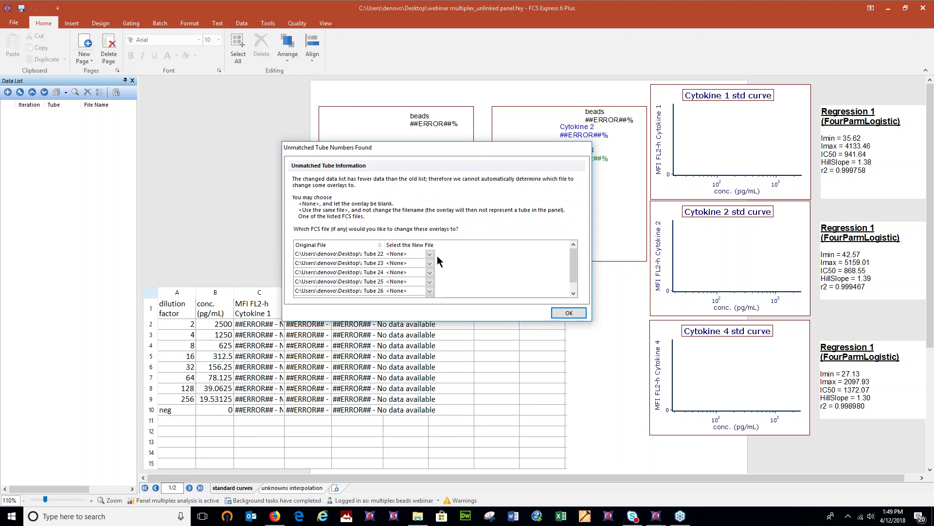
left_click(579, 314)
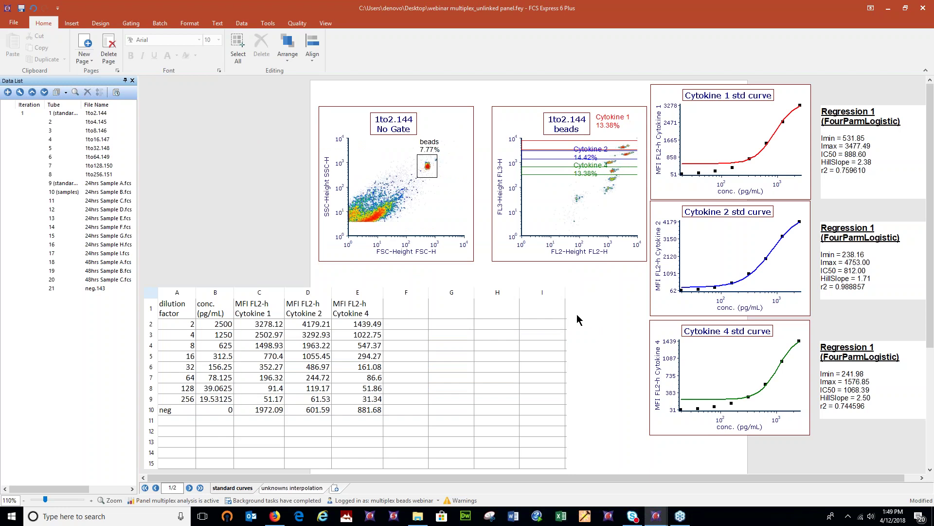
Shift the beads gate slightly on the ungated FSC/SSC plot and switch to the unknowns interpolation page
left_click(425, 170)
mouse_move(425, 170)
left_mouse_down()
mouse_move(416, 170)
mouse_move(438, 173)
mouse_move(430, 174)
left_mouse_up()
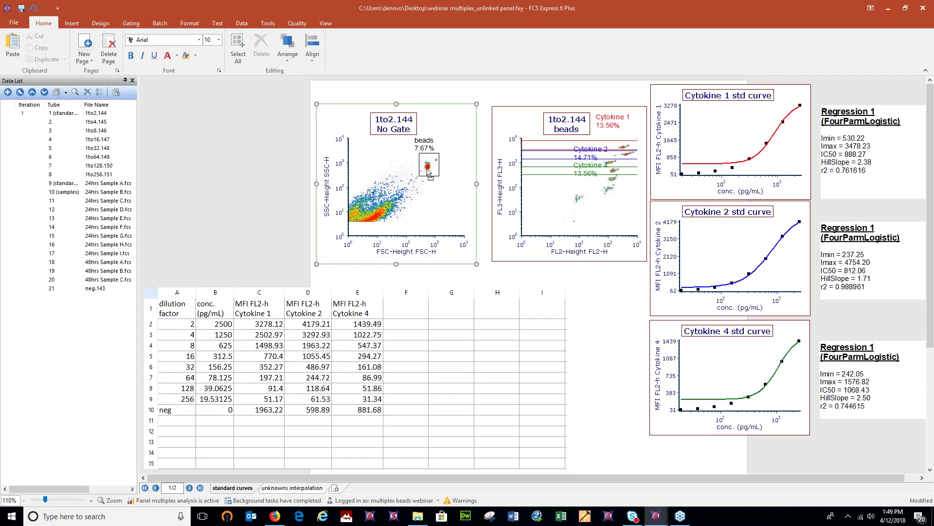
left_click(292, 487)
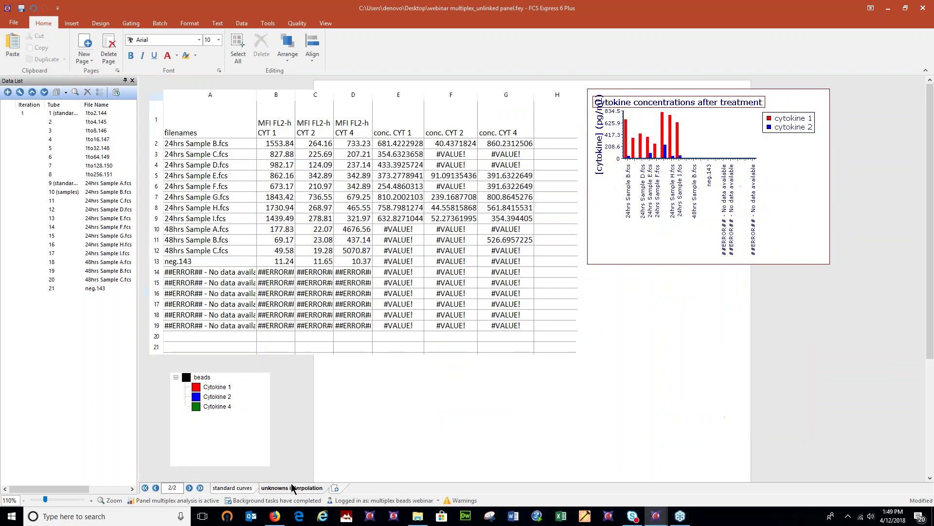
Enlarge the "Cytokine concentrations after treatment" bar plot in both width and height
left_click(199, 275)
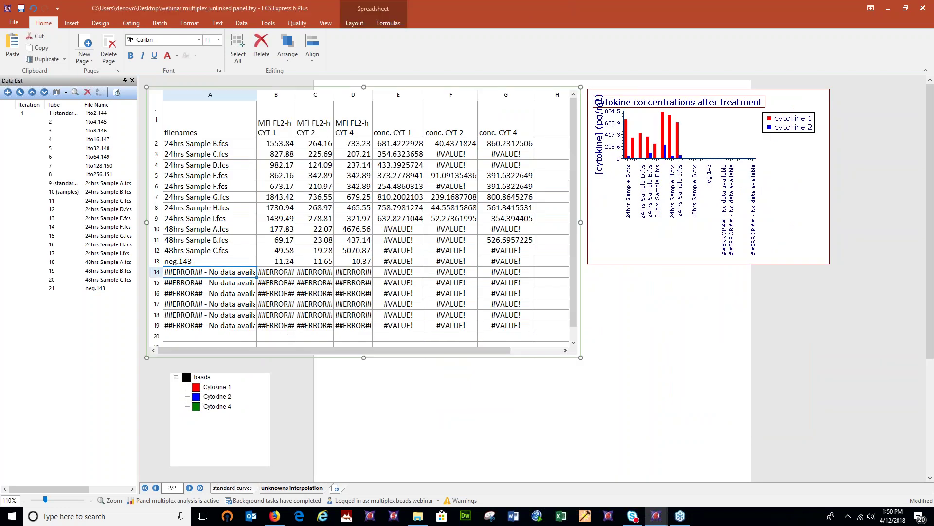
left_click(823, 258)
left_click_drag(830, 264, 921, 375)
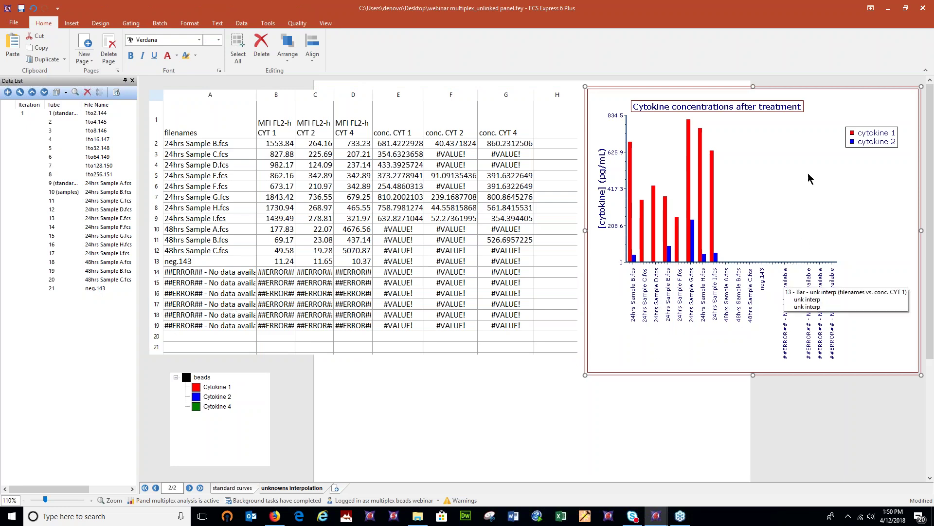
left_click(783, 174)
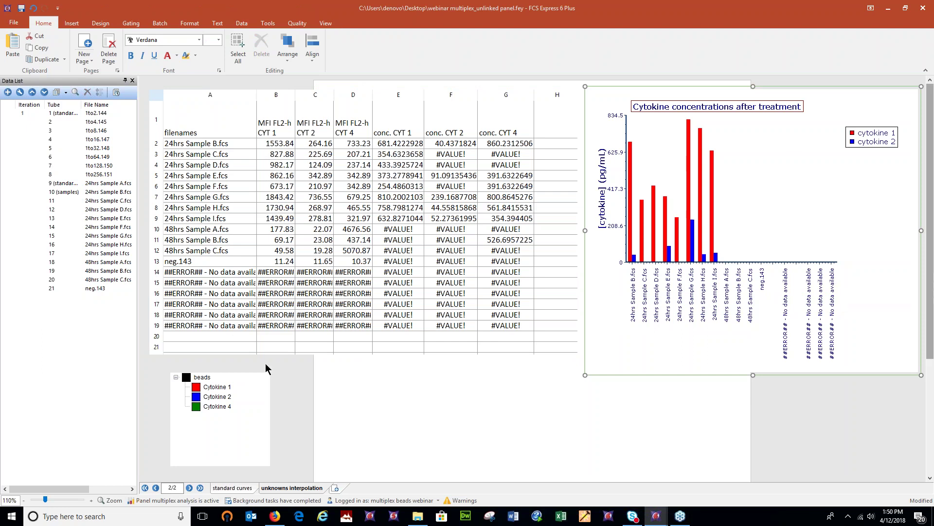
left_click(234, 330)
left_click_drag(157, 271, 157, 343)
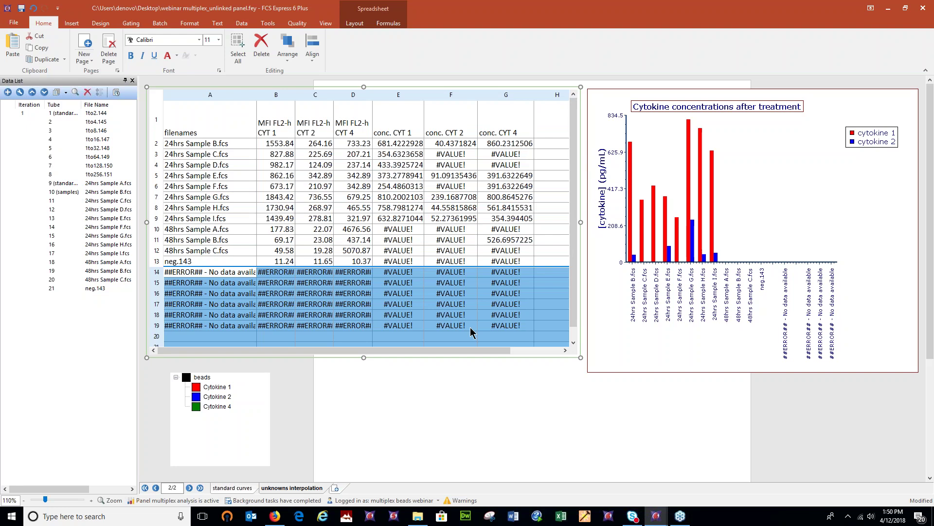
key("Delete")
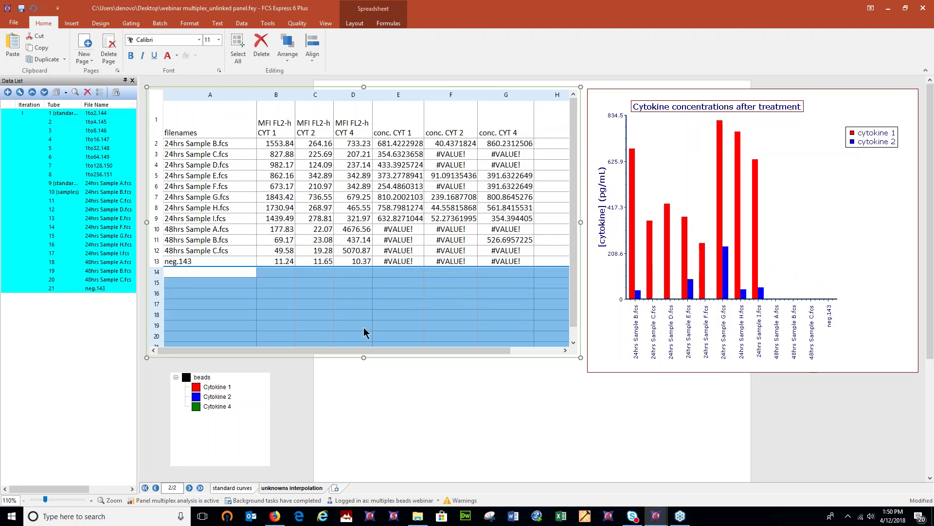
left_click(156, 262)
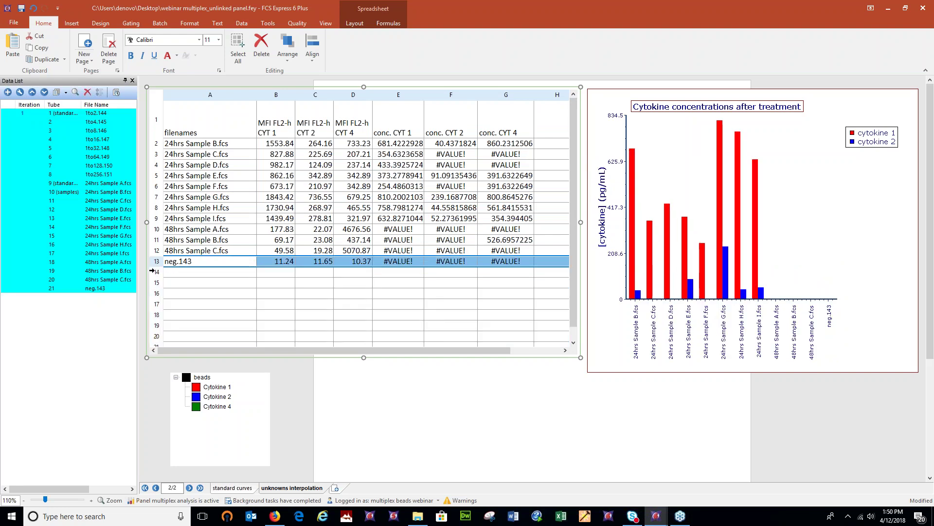
left_click(33, 8)
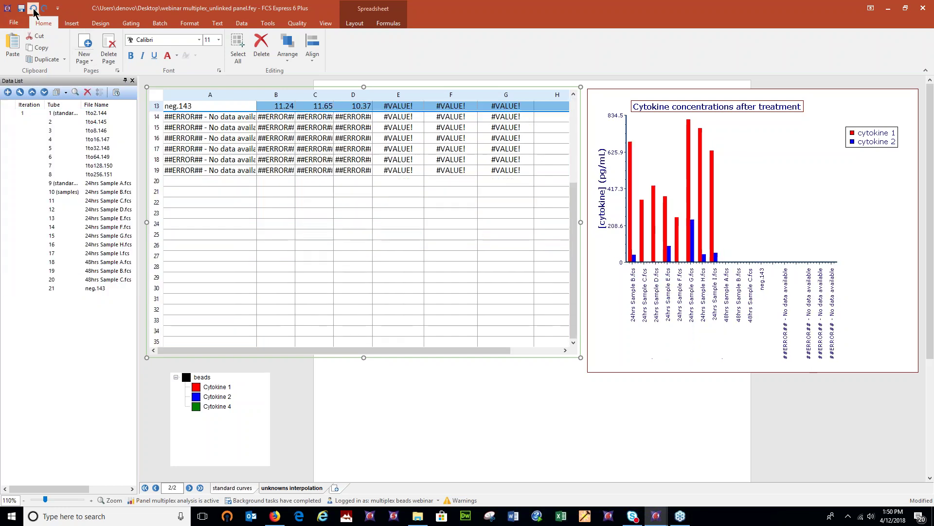
scroll(304, 271, "up", 4)
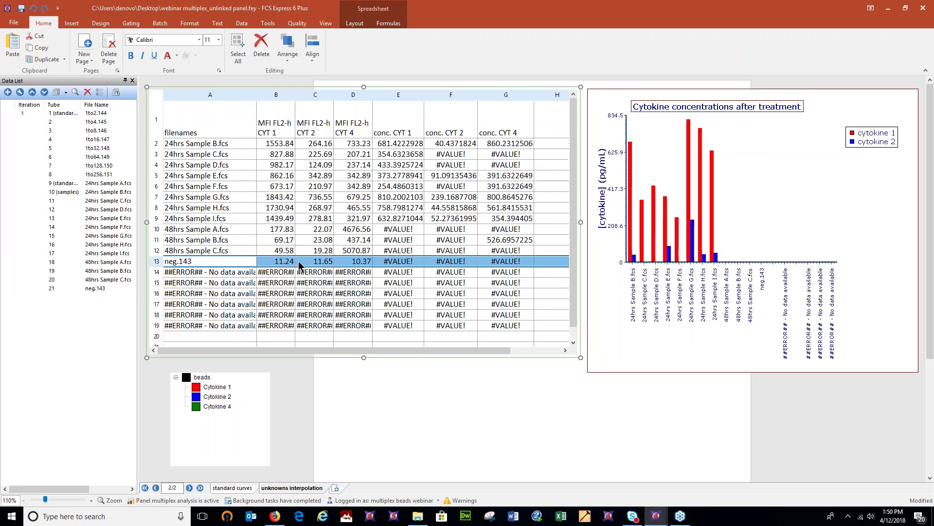
Move neg.143 from tube 21 to tube 9 in the data list, ahead of 24hrs Sample A.fcs
left_click(94, 289)
left_click(91, 184, "ctrl")
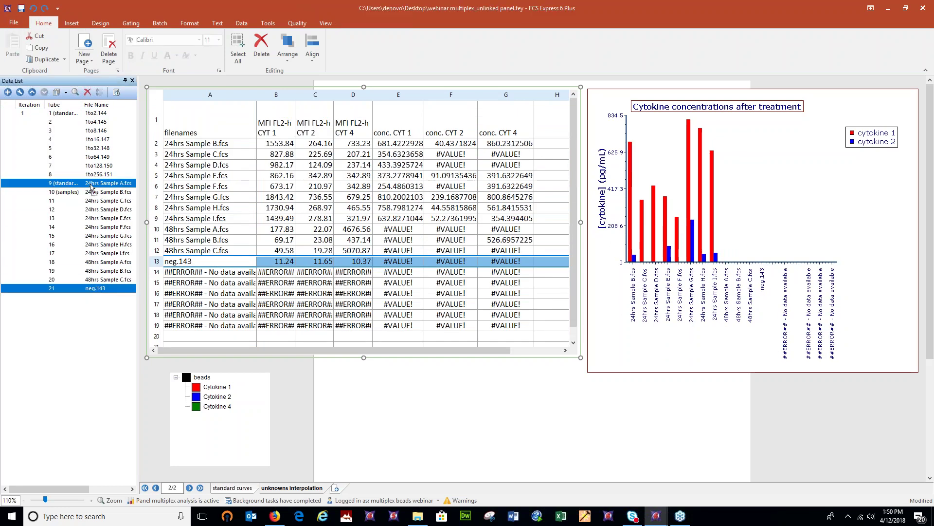
left_click(654, 334)
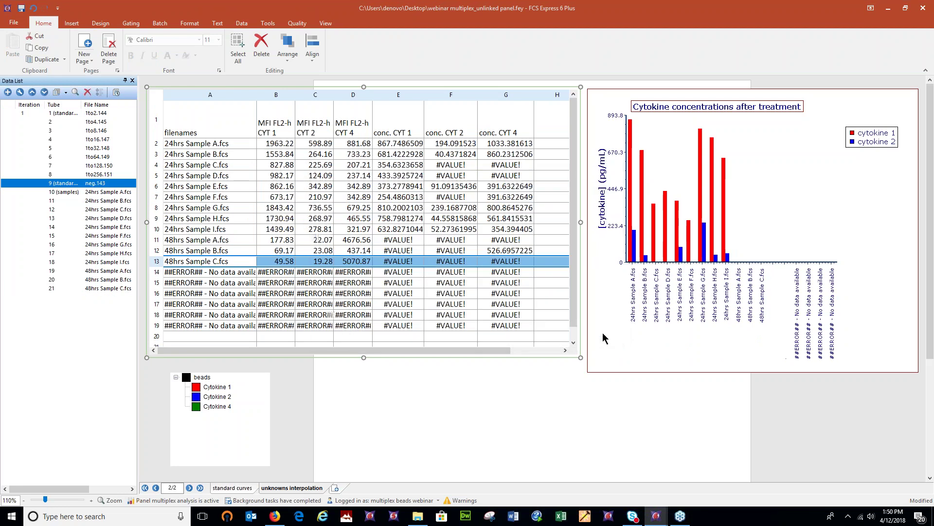
Clear the no-data error rows from row 14 downward in the unknowns interpolation spreadsheet
left_click(236, 286)
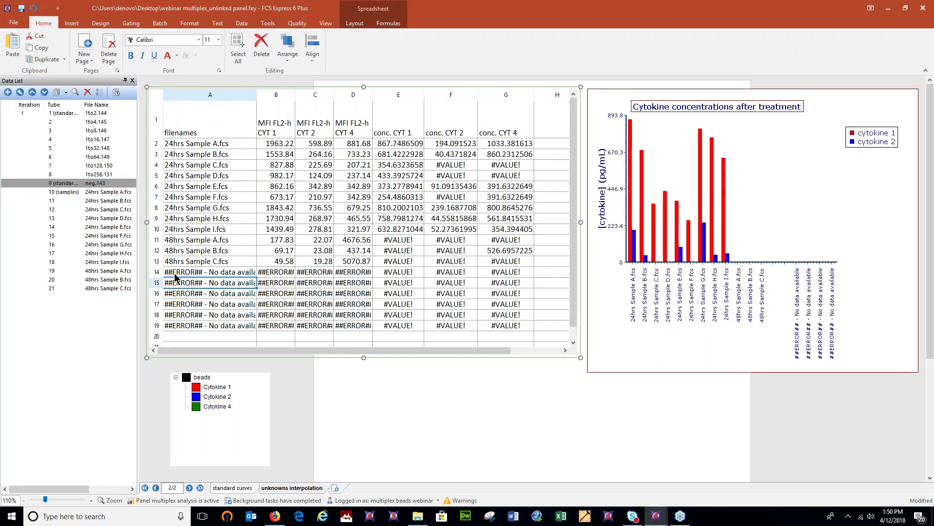
left_click(157, 271)
left_click_drag(157, 271, 307, 298)
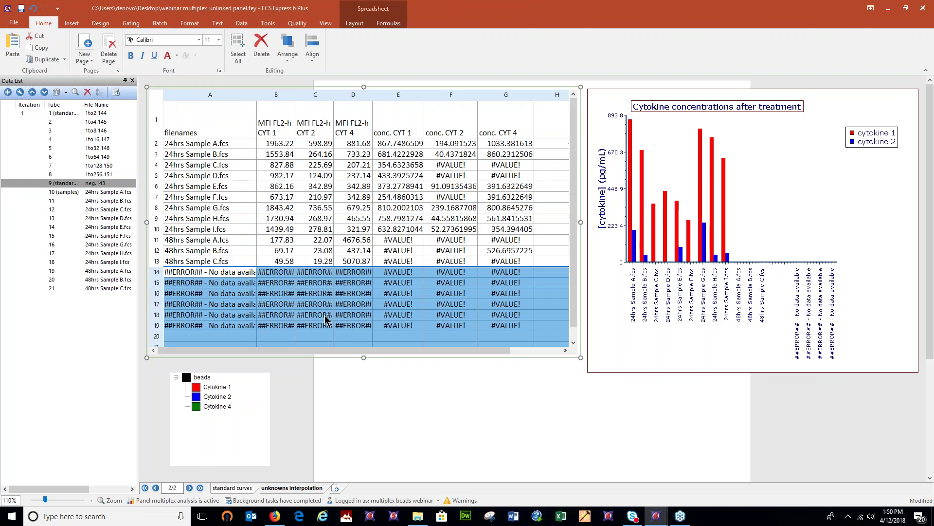
key("Delete")
left_click(301, 282)
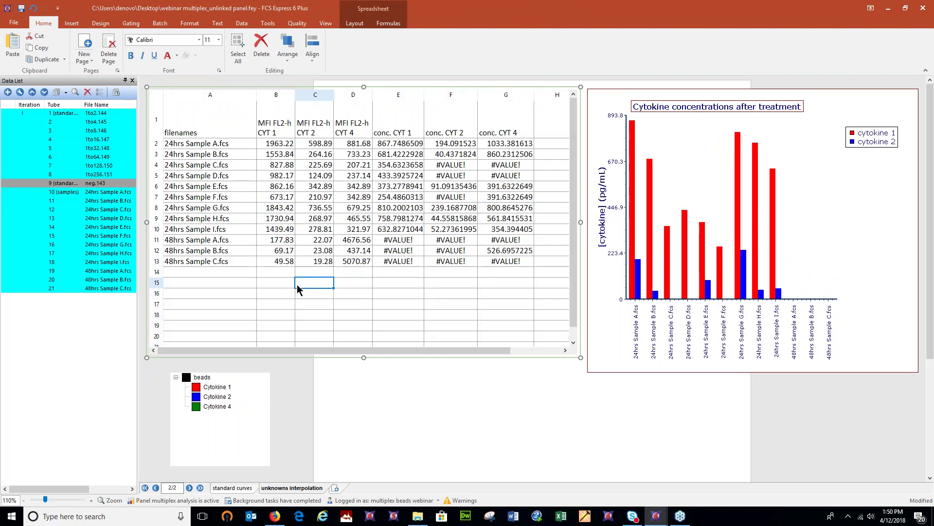
left_click(837, 261)
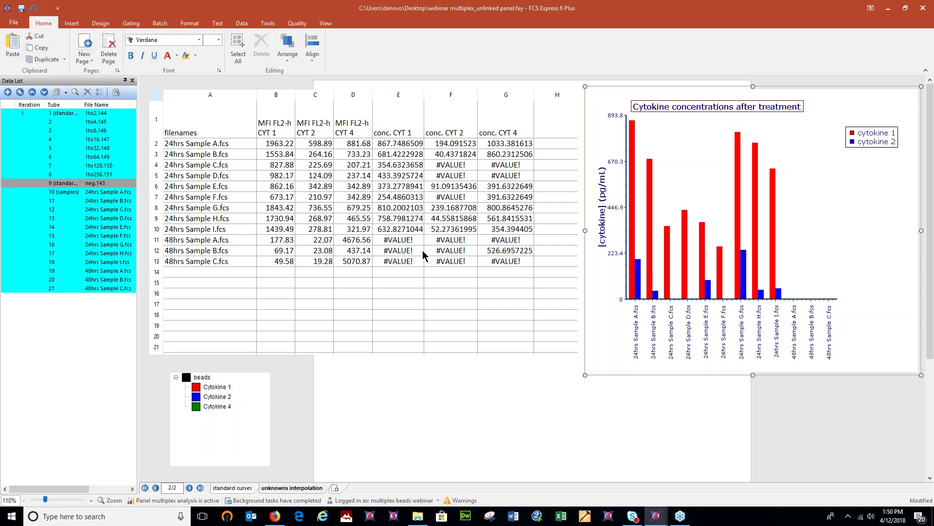
left_click(159, 275)
left_click(171, 304)
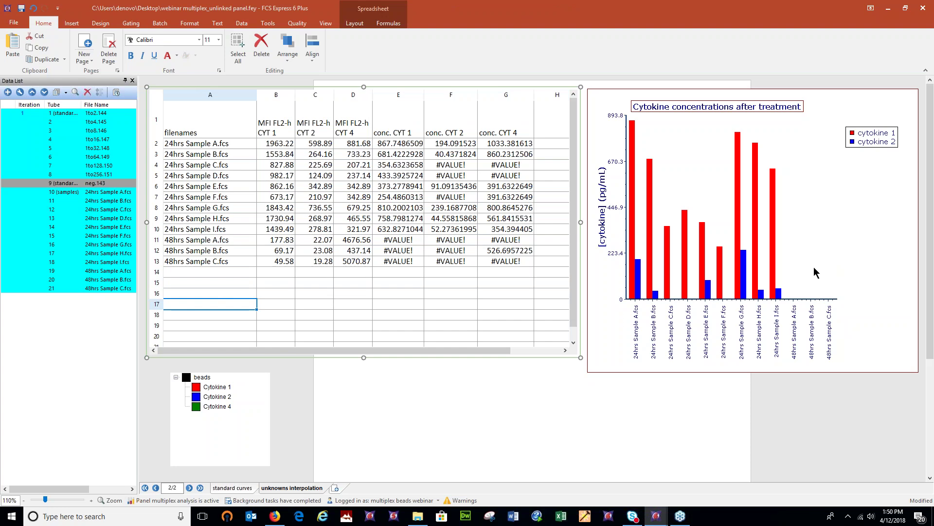
left_click(824, 266)
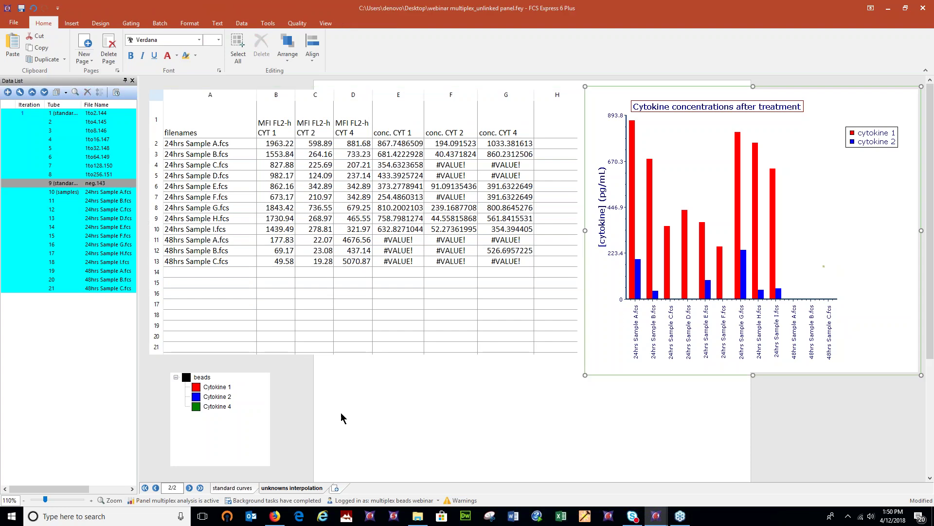
On the standard curves page, narrow the dilution spreadsheet so it ends just past column F
left_click(233, 488)
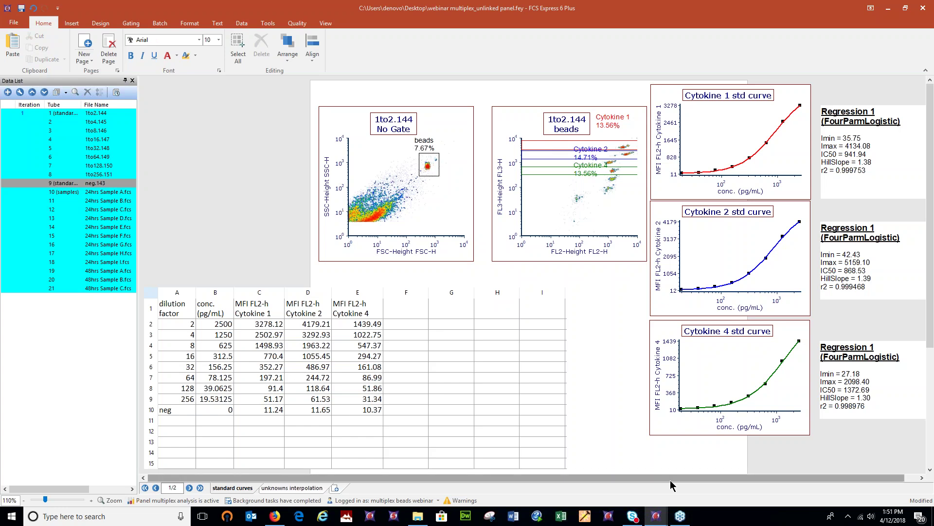
left_click_drag(691, 479, 704, 478)
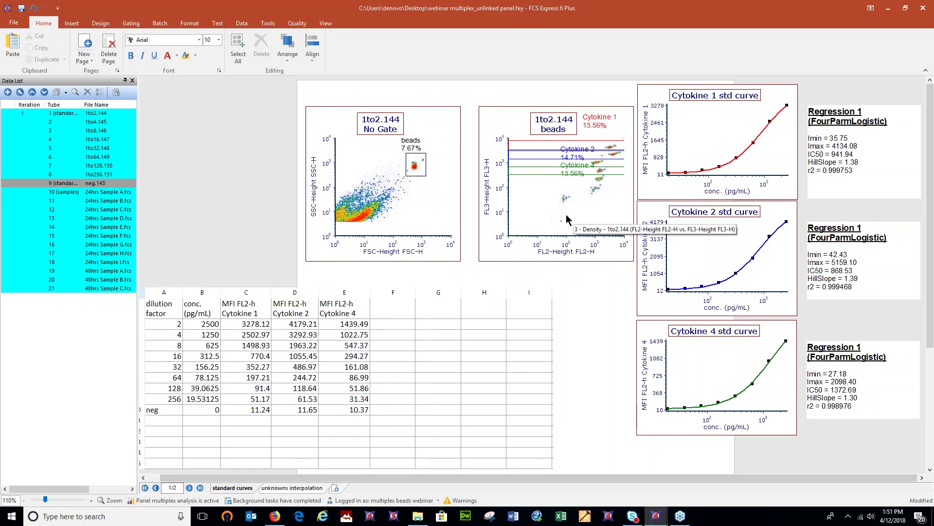
double_click(440, 370)
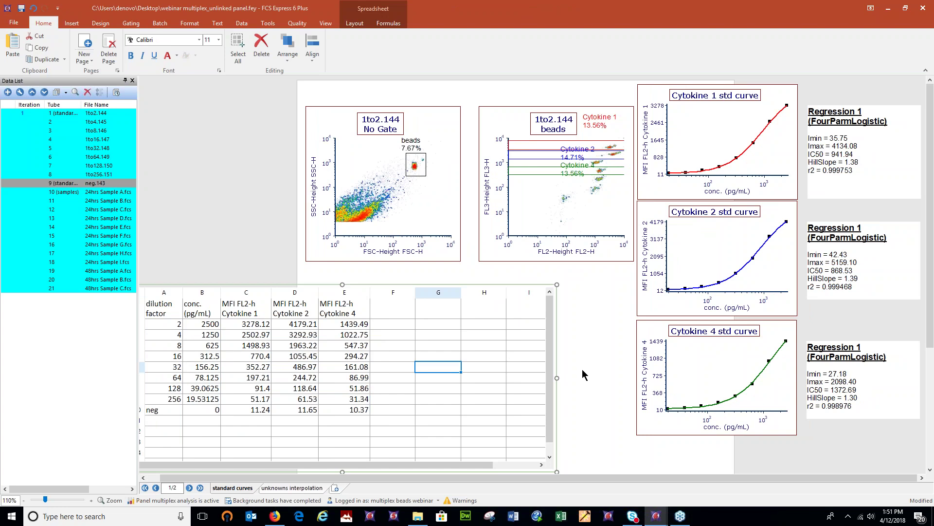
left_click_drag(556, 377, 416, 382)
Insert a scatter plot with regression in the free space below the FL2-H versus FL3-H density plot
left_click(72, 23)
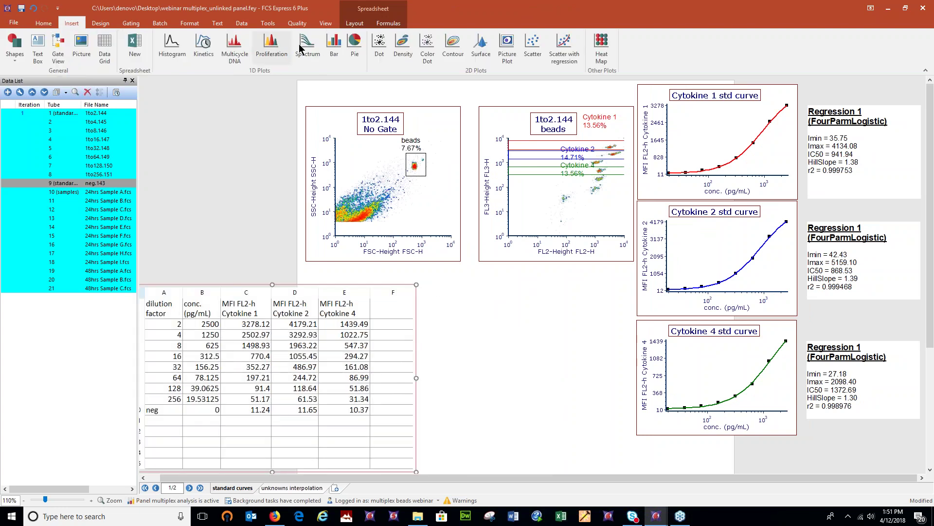
left_click(564, 48)
left_click_drag(422, 277, 616, 416)
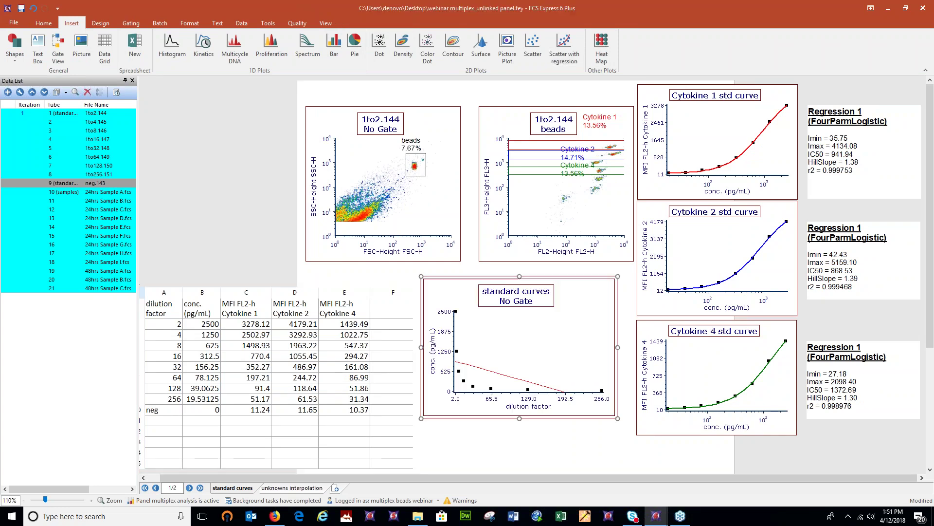
Set the new regression plot's X axis to conc. (pg/mL) and its Y axis to MFI FL2-h Cytokine 4
scroll(536, 407, "down", 1)
left_click(530, 392)
left_click(541, 412)
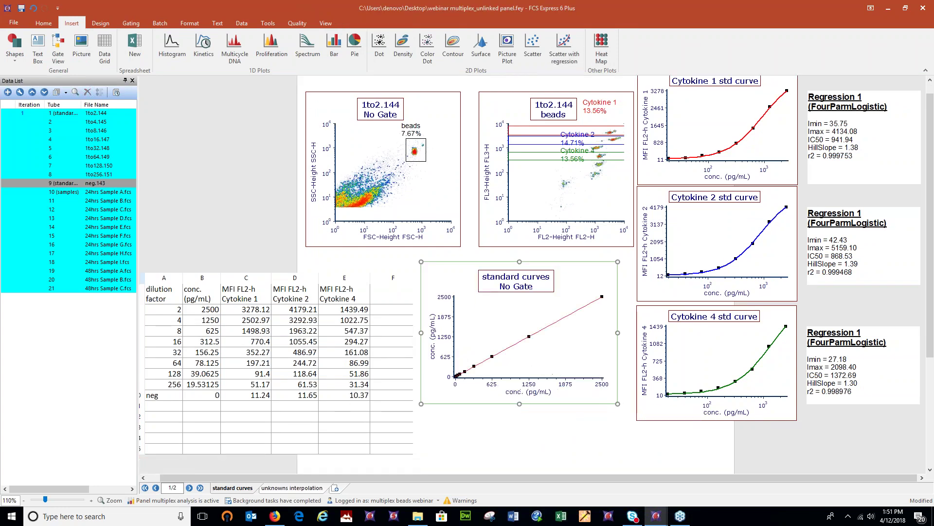
left_click(435, 339)
left_click(447, 370)
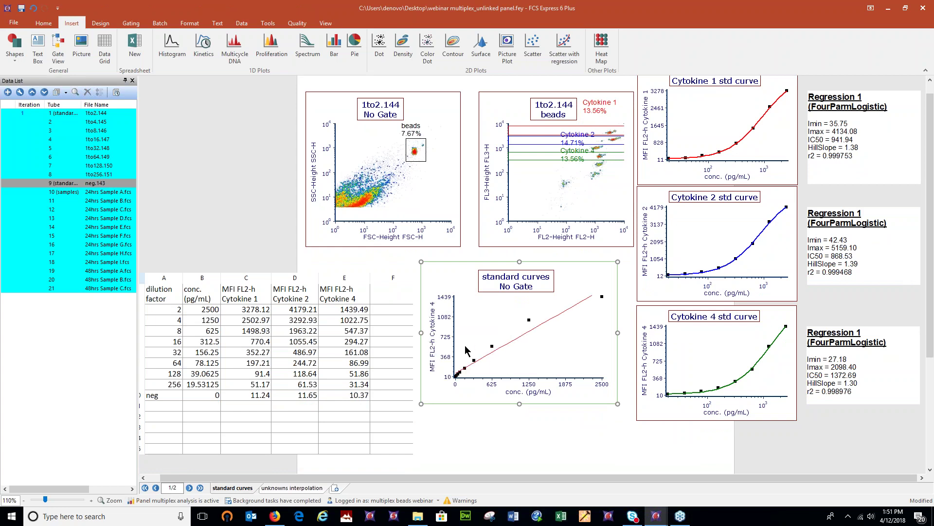
Format the new regression plot's X axis with a Log scale and preview the change
right_click(502, 309)
left_click(577, 188)
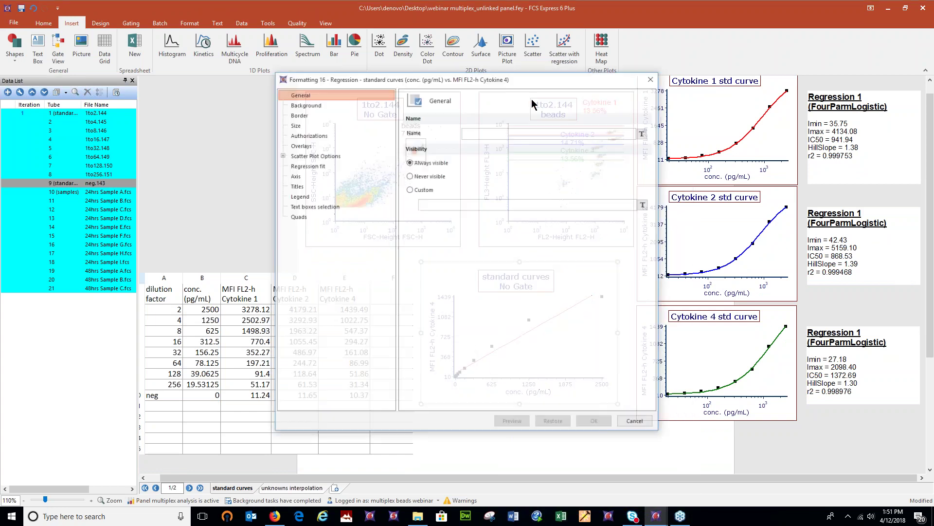
left_click_drag(538, 78, 282, 57)
left_click(41, 157)
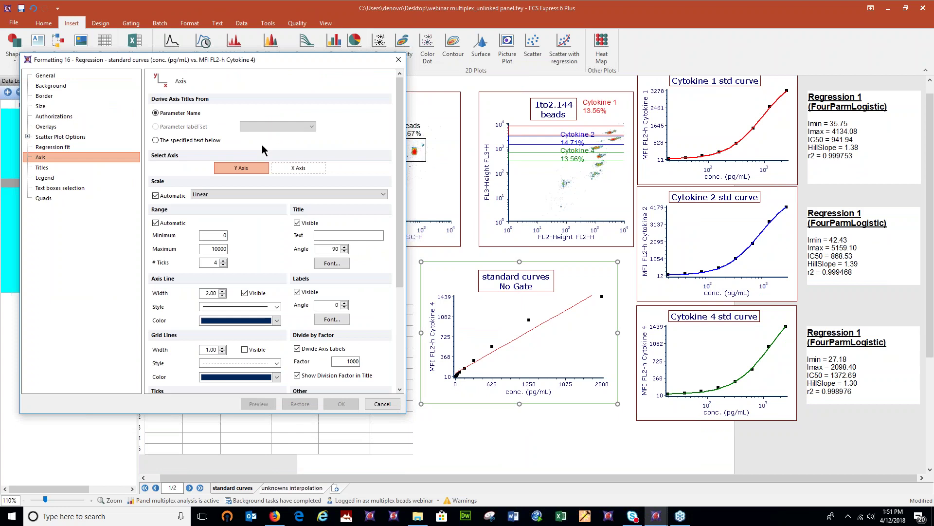
left_click(299, 167)
left_click(248, 195)
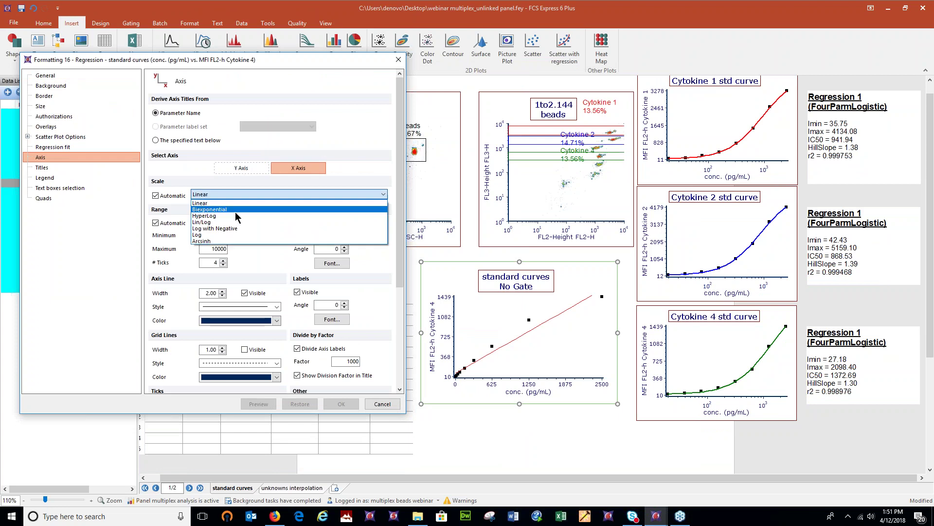
left_click(217, 238)
left_click(258, 404)
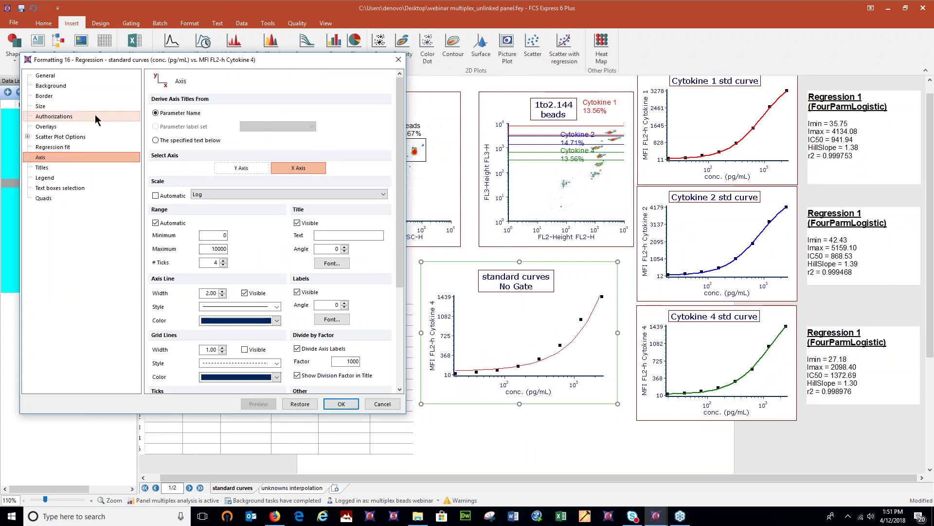
Change the new plot's regression type to FiveParmLogistic and apply the formatting
left_click(69, 146)
left_click(339, 113)
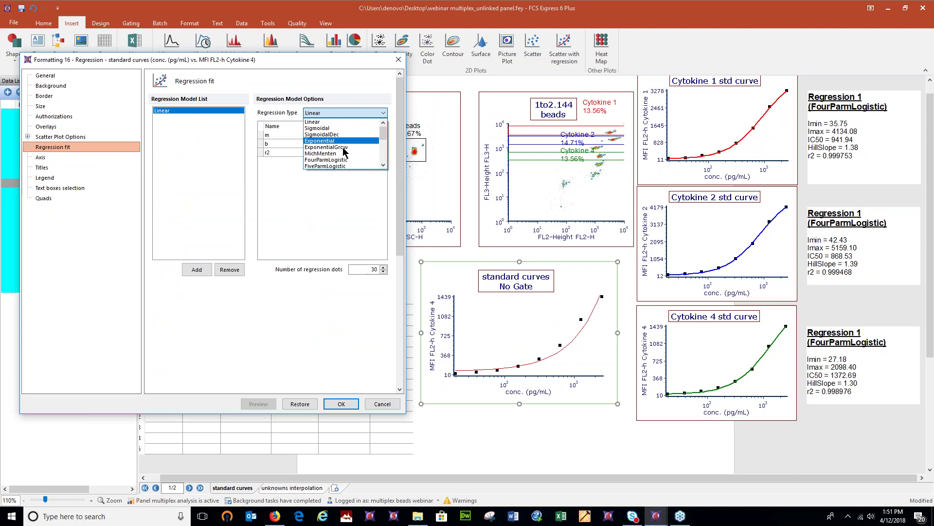
left_click(325, 166)
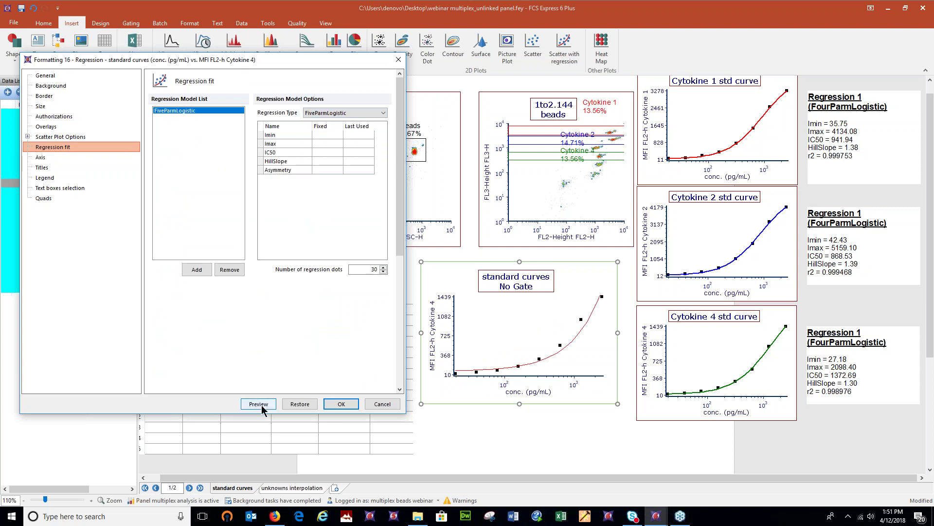
left_click(259, 404)
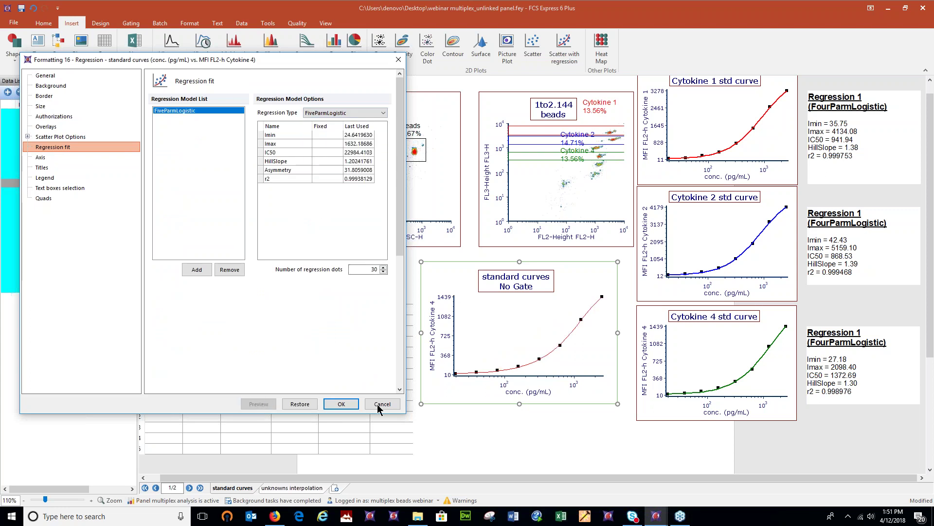
left_click(347, 403)
Add the regression statistics text box for the five-parameter curve and place it directly below the new plot
right_click(501, 180)
mouse_move(551, 291)
left_click(723, 312)
left_click_drag(614, 313, 558, 399)
left_click(619, 434)
scroll(621, 430, "down", 1)
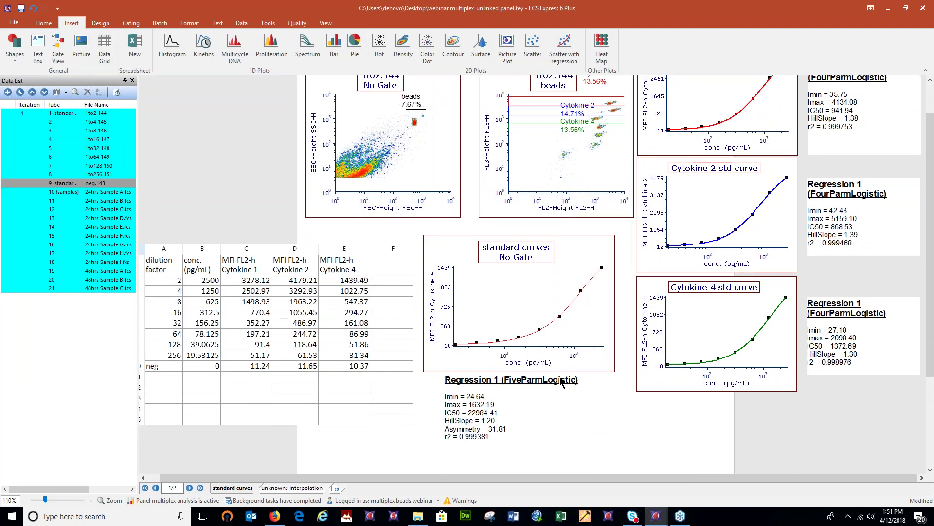
left_click(551, 416)
left_click(579, 320)
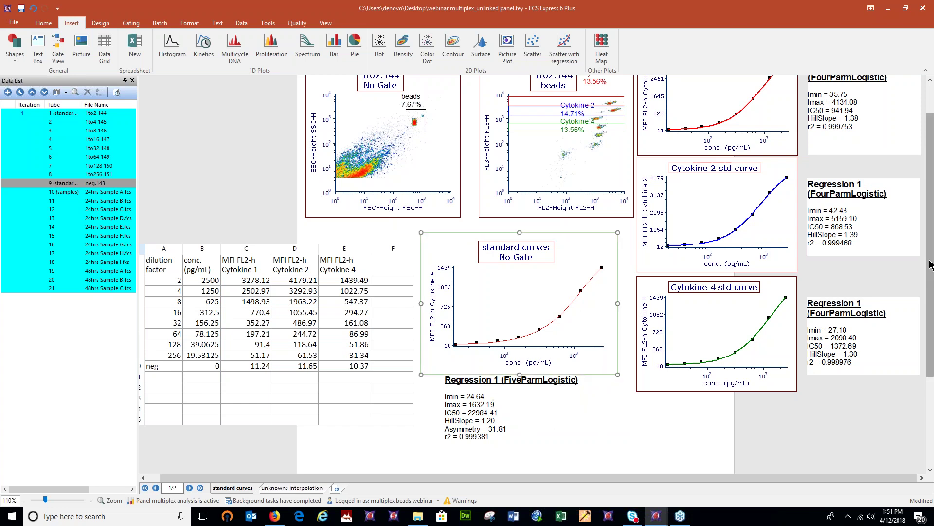
left_click_drag(929, 266, 931, 209)
left_click(588, 345)
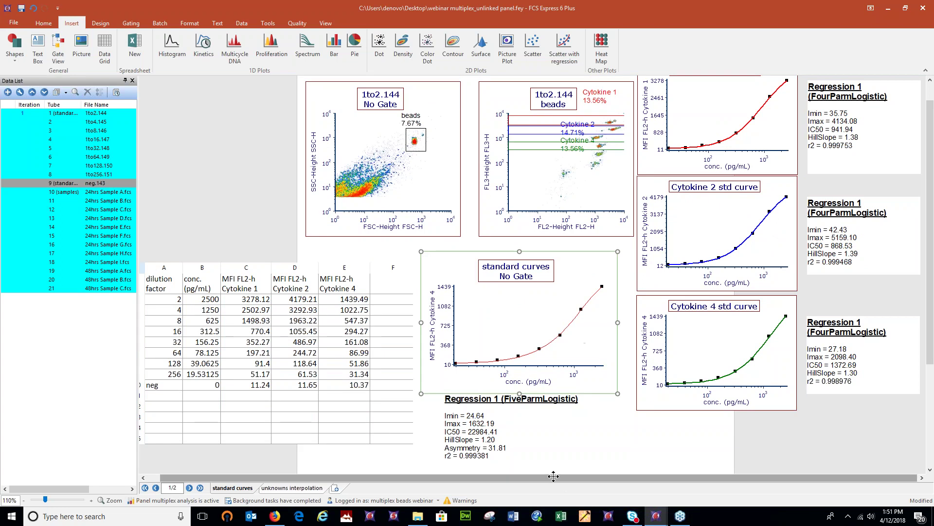
Switch to the layout "v6 generic stds and triplicate samples together_panel linked" and show its samples - interpolation page
mouse_move(655, 516)
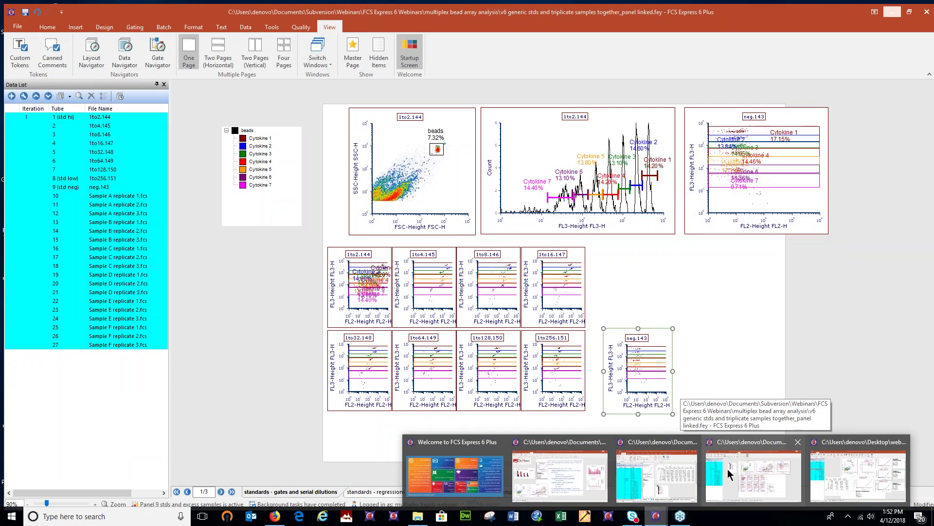
left_click(728, 469)
left_click(525, 489)
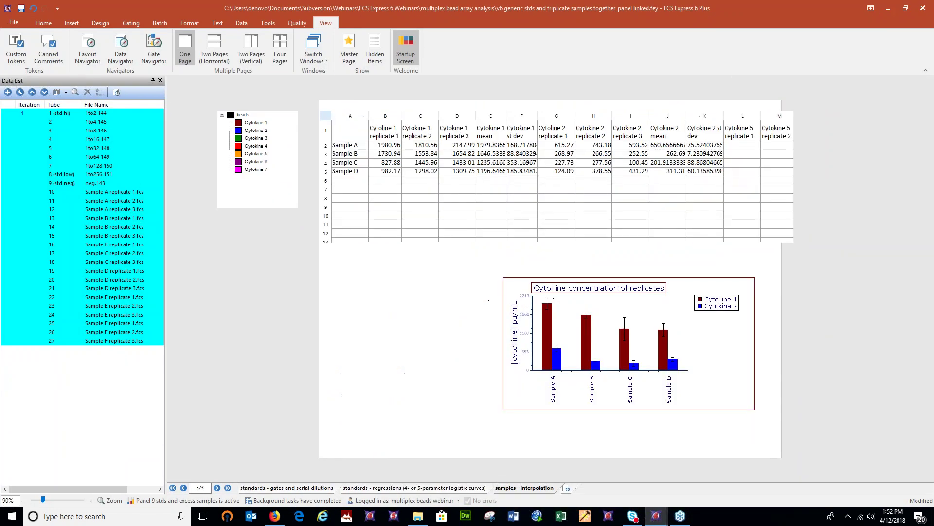
Move the "Cytokine concentration of replicates" bar plot toward the page's left edge and enlarge it in both directions
left_click(635, 300)
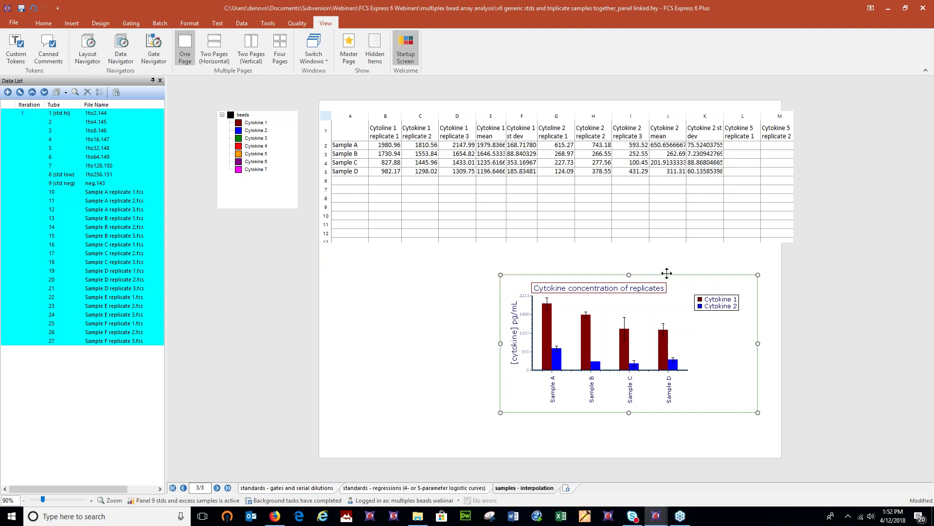
left_click_drag(667, 273, 503, 278)
left_click_drag(606, 347, 660, 360)
left_click_drag(657, 417, 661, 444)
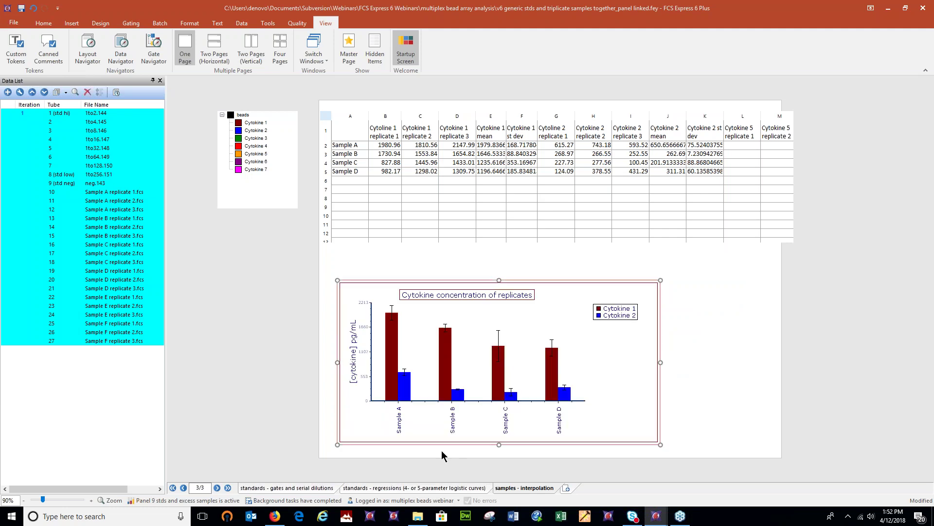
Zoom the page to 110% and place the replicates bar plot just beneath the triplicates spreadsheet
left_click(91, 501)
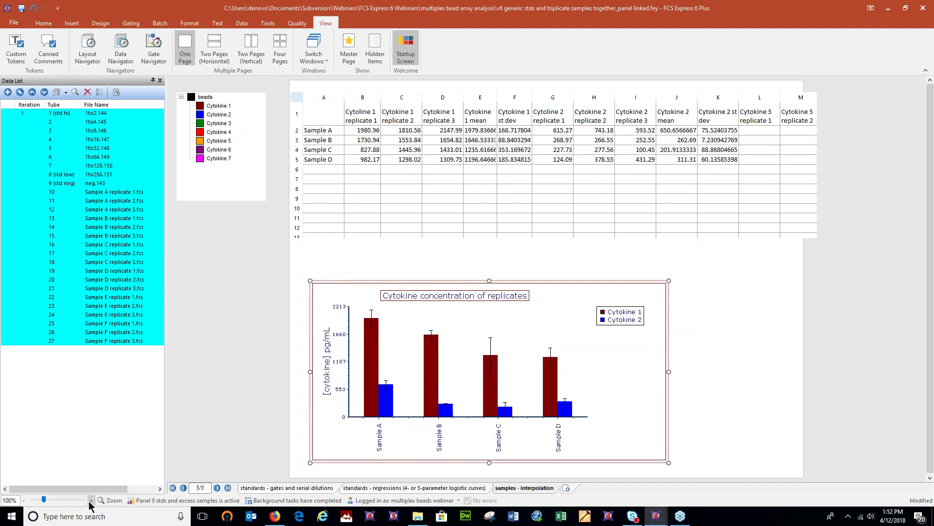
left_click(91, 501)
scroll(223, 422, "down", 1)
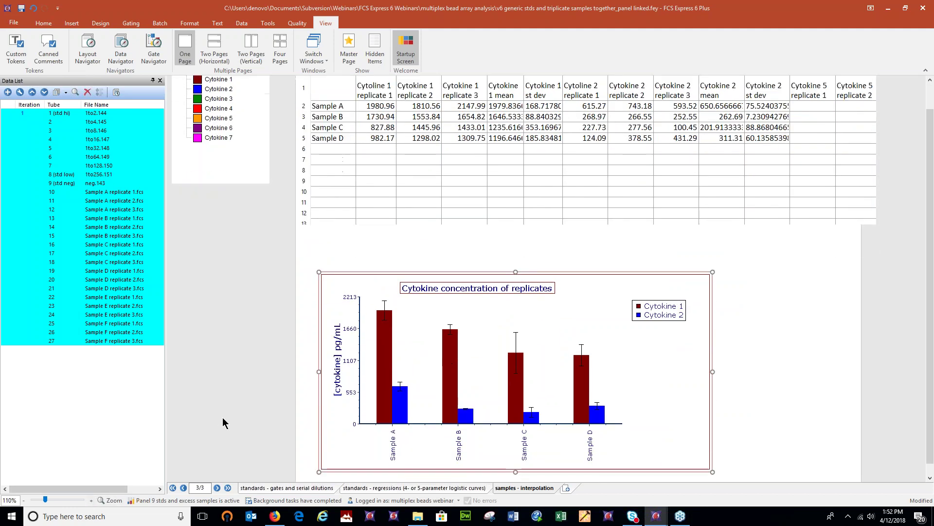
scroll(223, 422, "up", 1)
left_click_drag(402, 286, 388, 247)
left_click(866, 294)
scroll(866, 294, "up", 1)
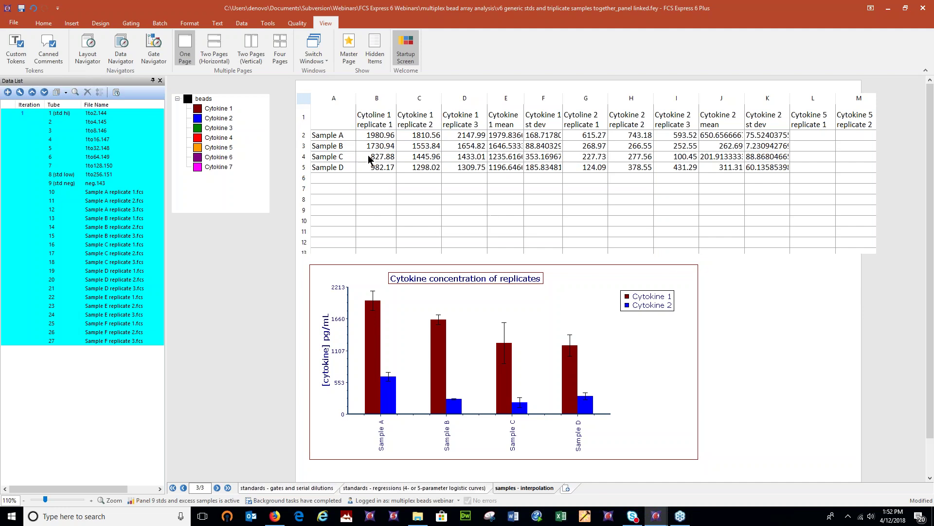
Examine the rows for Samples A to D and the three Cytokine 1 replicate columns in the triplicates spreadsheet
left_click(443, 217)
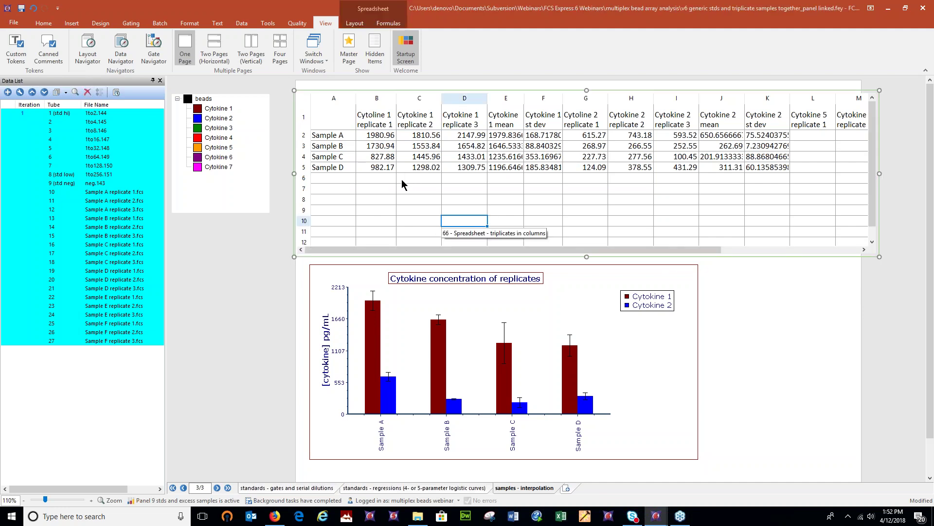
left_click(340, 95)
left_click(304, 134)
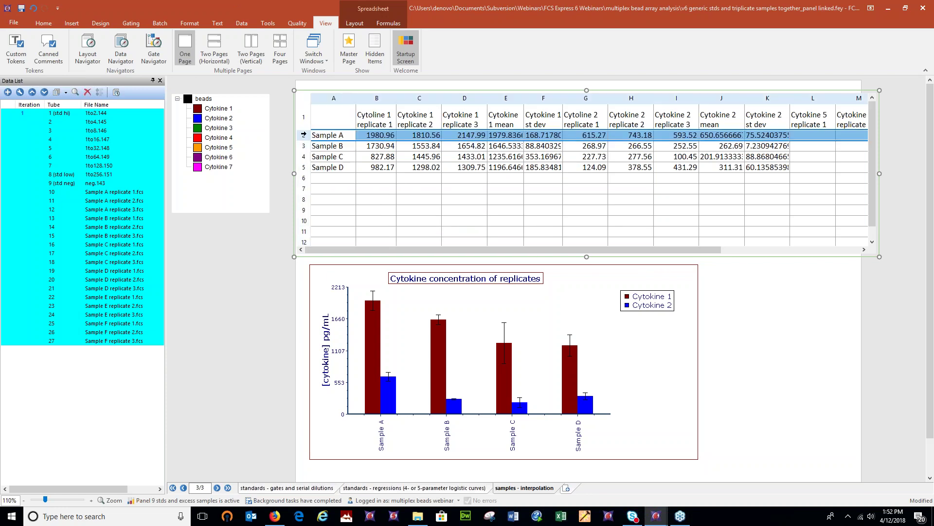
left_click(304, 146)
left_click(303, 156)
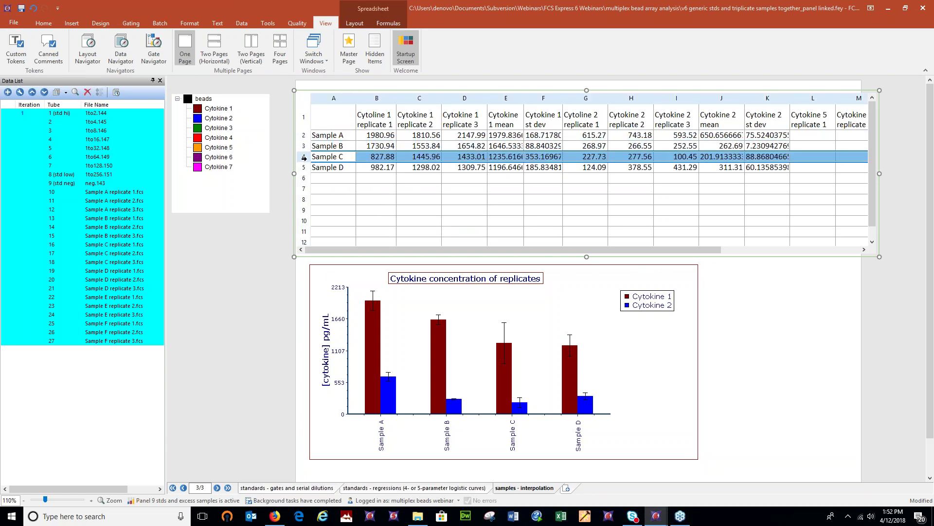
left_click(304, 167)
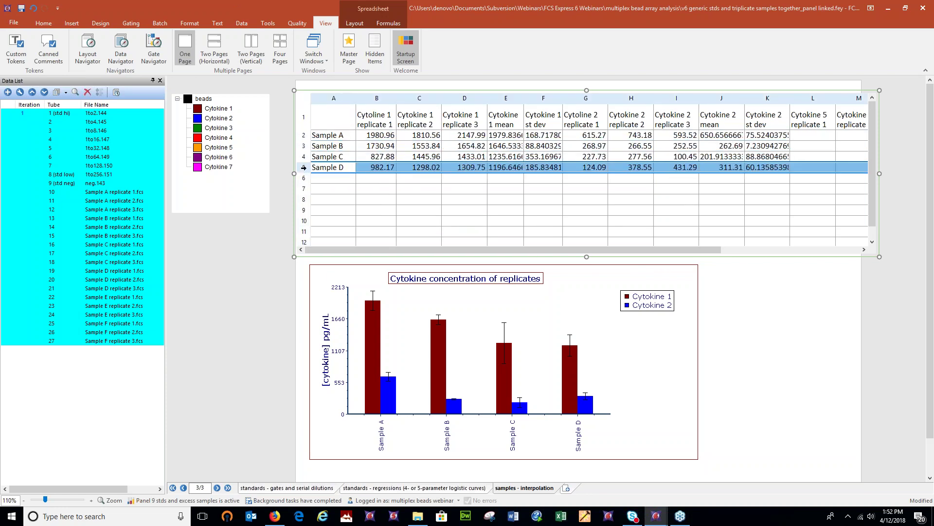
left_click(377, 98)
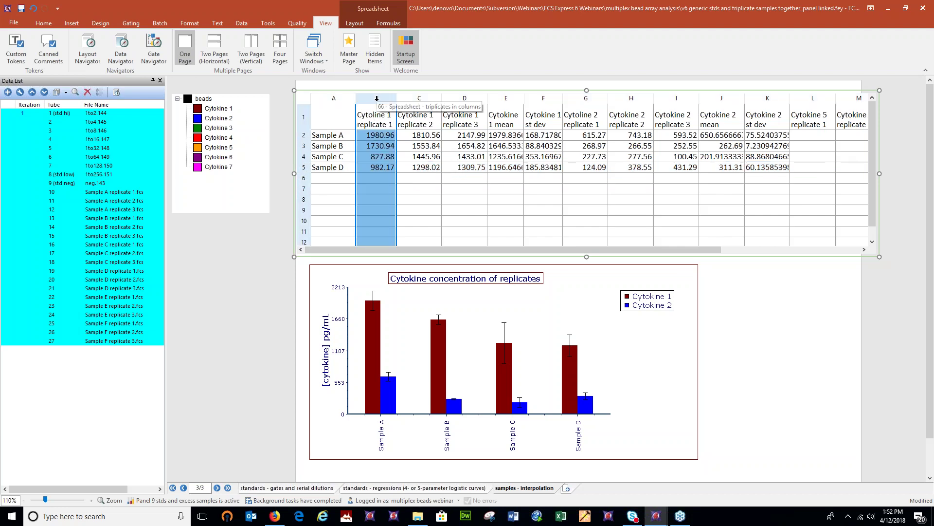
left_click(413, 97)
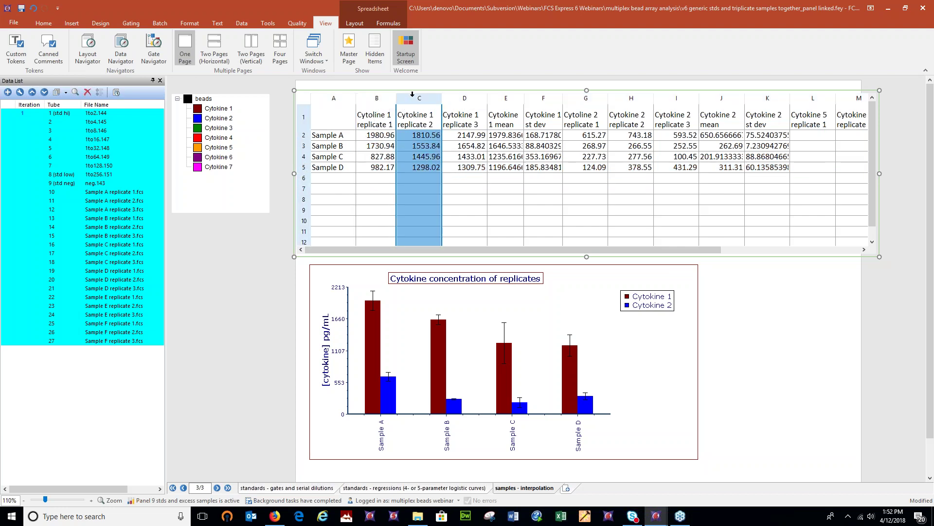
left_click(462, 97)
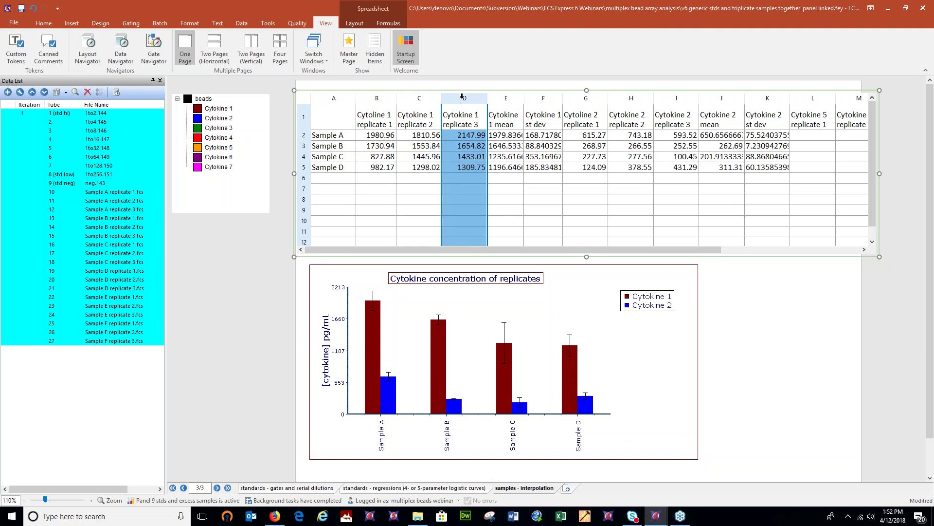
left_click(374, 95)
left_click_drag(374, 92, 466, 97)
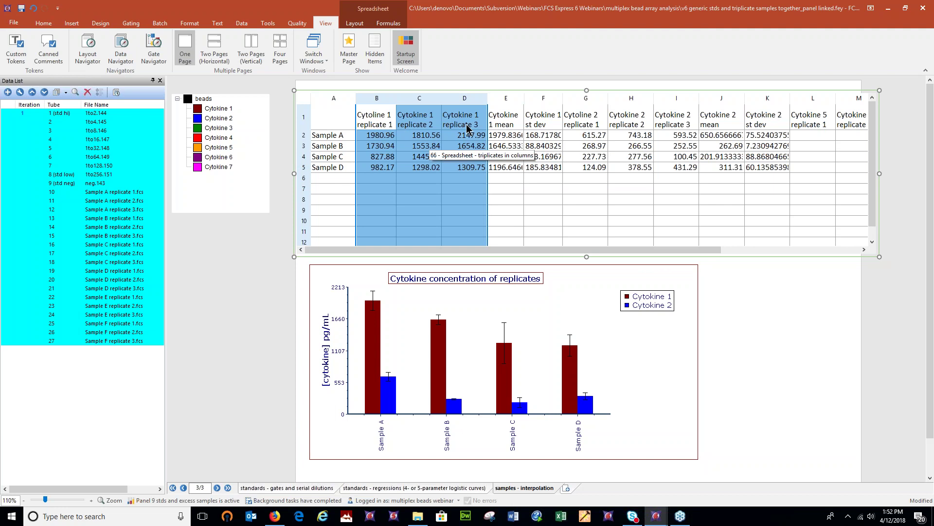
Inspect the AVERAGE formula behind Sample A's Cytokine 1 mean and find that function among the statistical functions
left_click(511, 96)
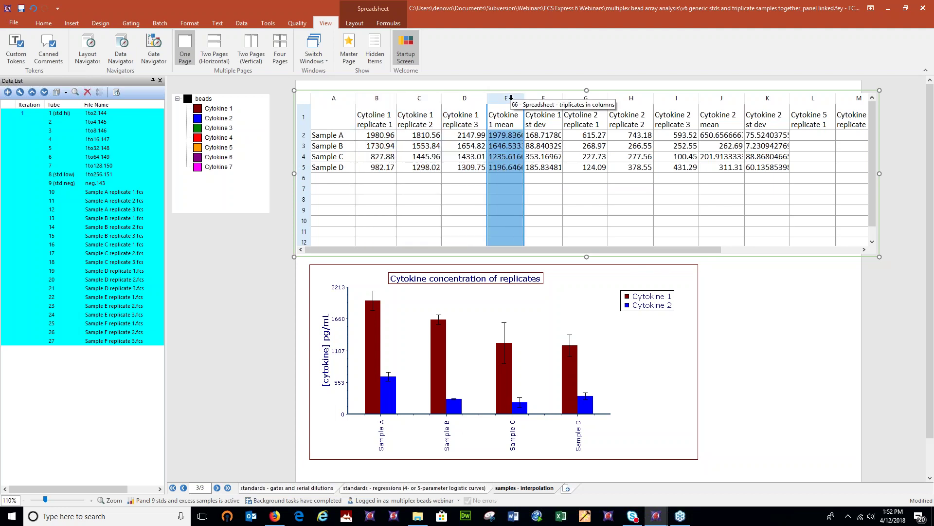
double_click(507, 136)
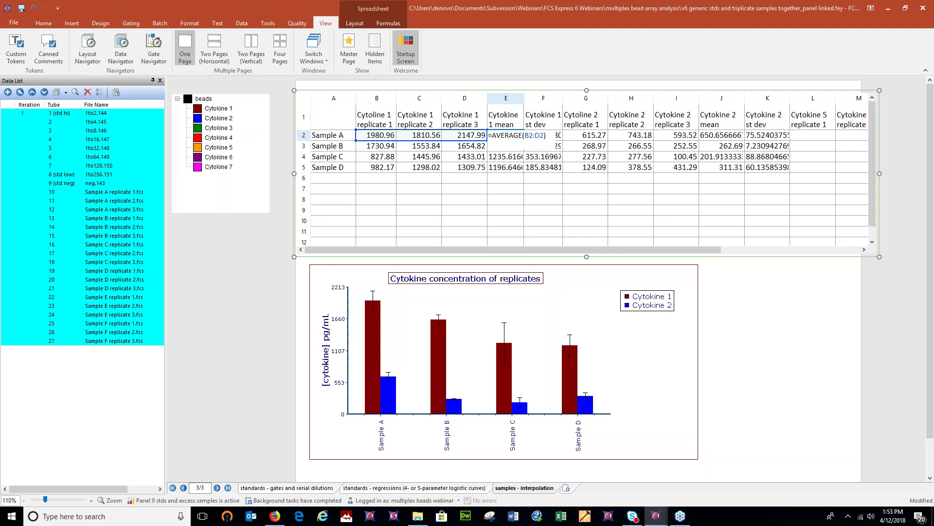
left_click(377, 24)
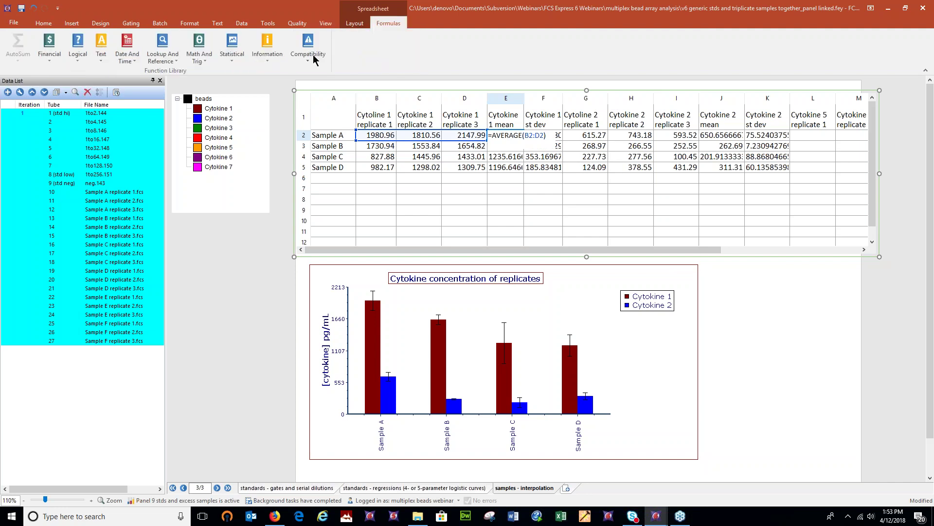
left_click(232, 49)
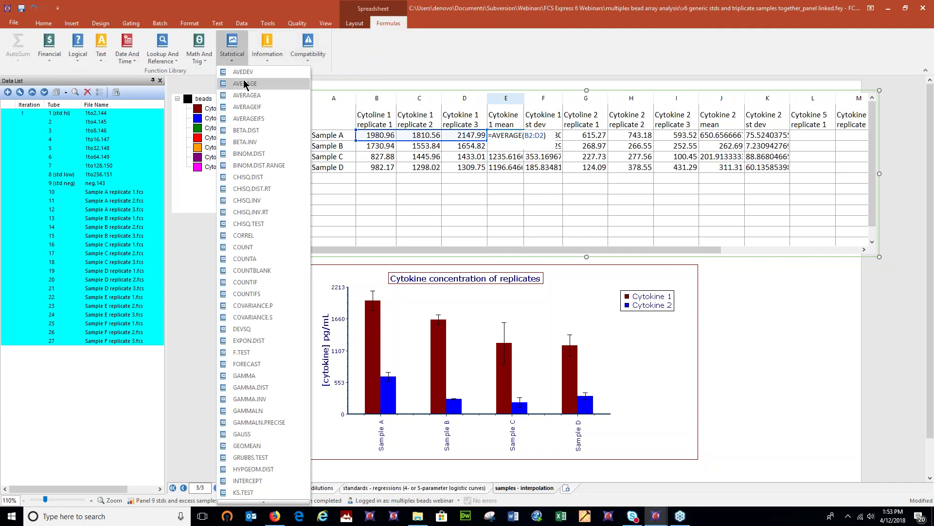
left_click(518, 238)
left_click(799, 294)
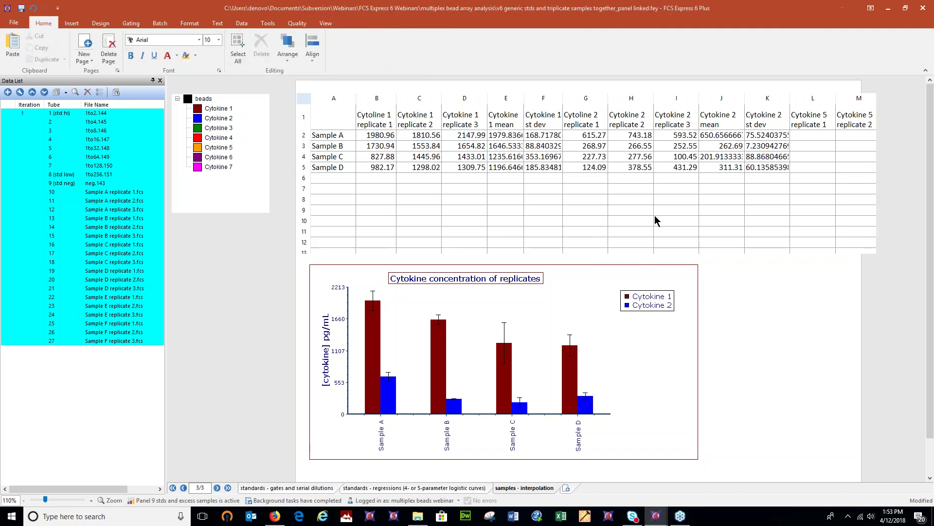
Inspect the STDEVA formula behind Sample A's Cytokine 1 st dev and view the statistical functions list
double_click(549, 142)
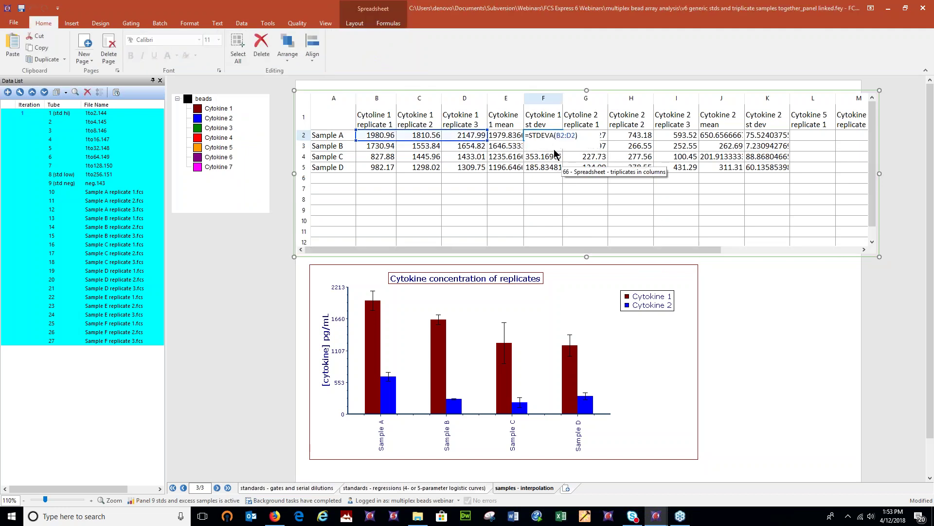
left_click(376, 25)
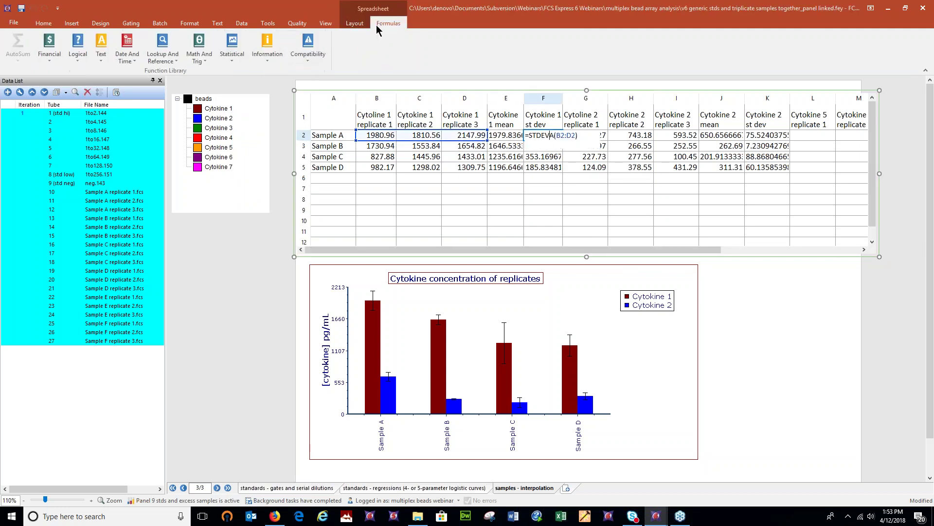
left_click(236, 60)
left_click(236, 39)
left_click(687, 200)
Review the Cytokine 2 replicate, mean and st dev columns G to K in the triplicates spreadsheet
left_click_drag(588, 98, 769, 97)
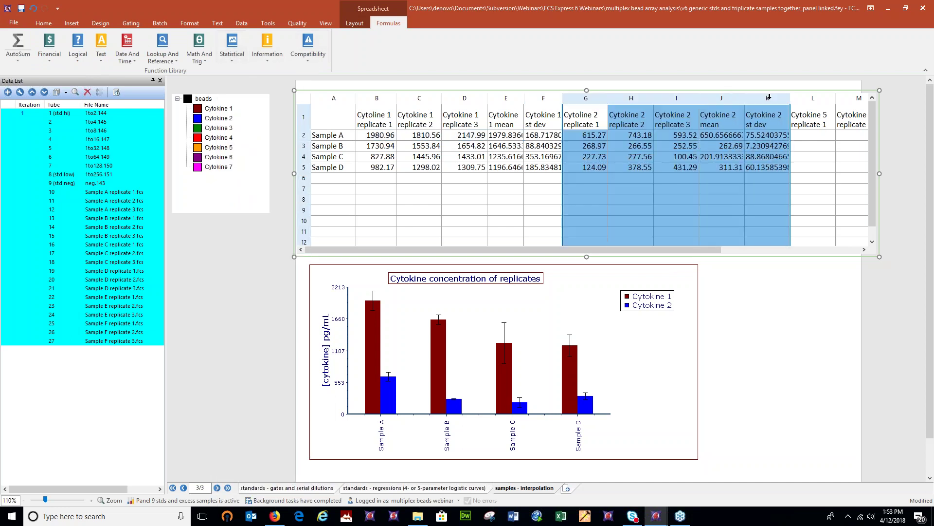
left_click_drag(678, 252, 625, 249)
left_click(732, 206)
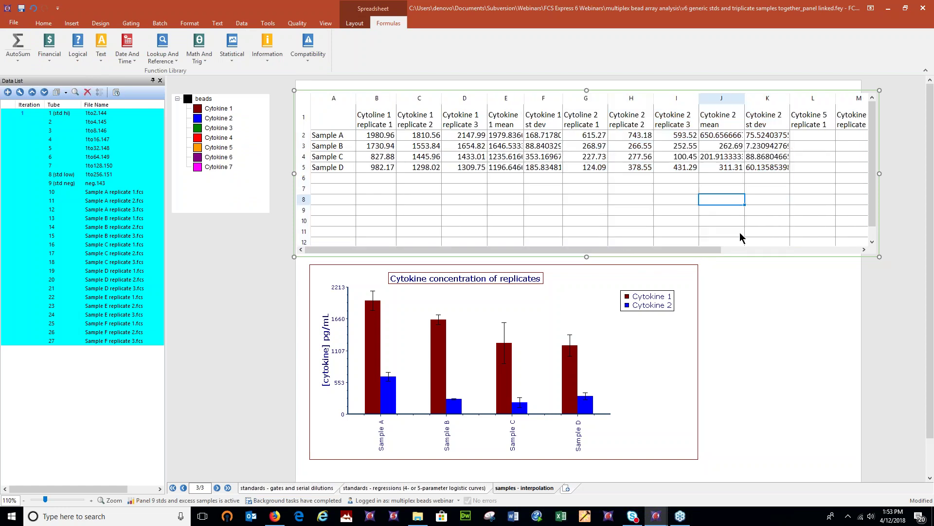
Widen the triplicates spreadsheet on both sides so that more columns fit on the page
left_click_drag(879, 173, 920, 172)
left_click(665, 210)
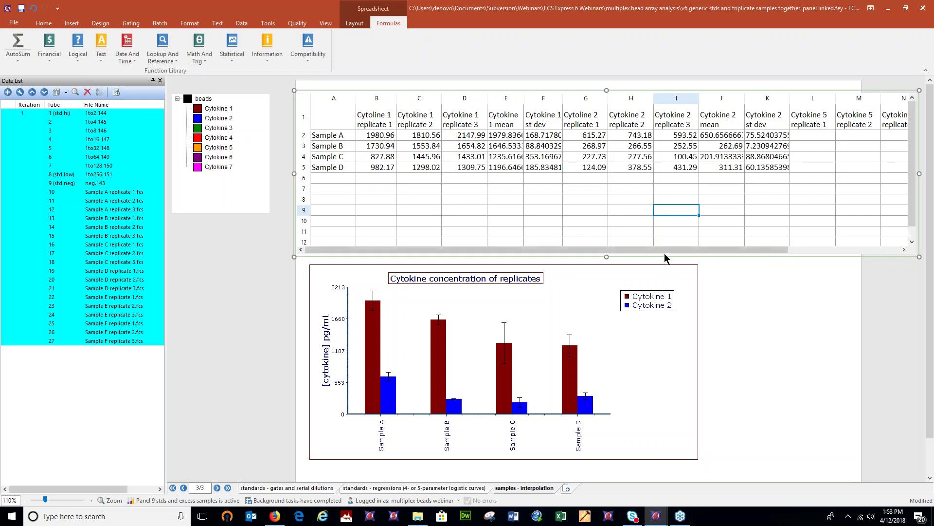
left_click_drag(294, 173, 273, 173)
left_click(678, 242)
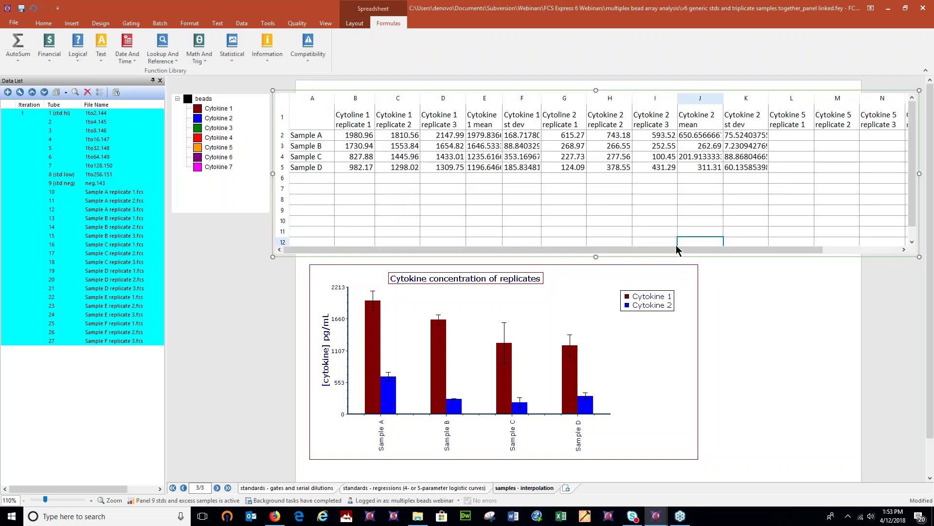
Copy Sample A's Cytokine 2 cells G2 to K2 into the Cytokine 5 columns starting at L2
left_click_drag(682, 249, 790, 246)
left_click_drag(484, 137, 652, 138)
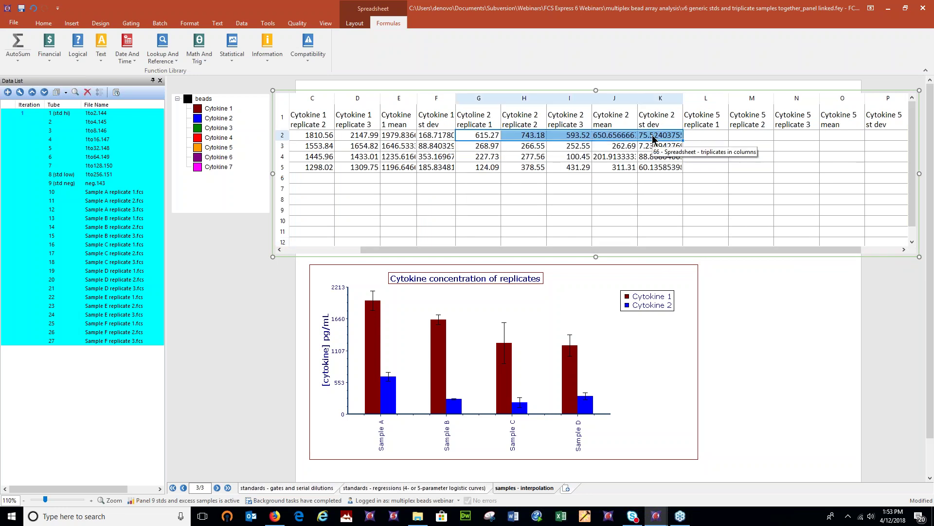
left_click(711, 135)
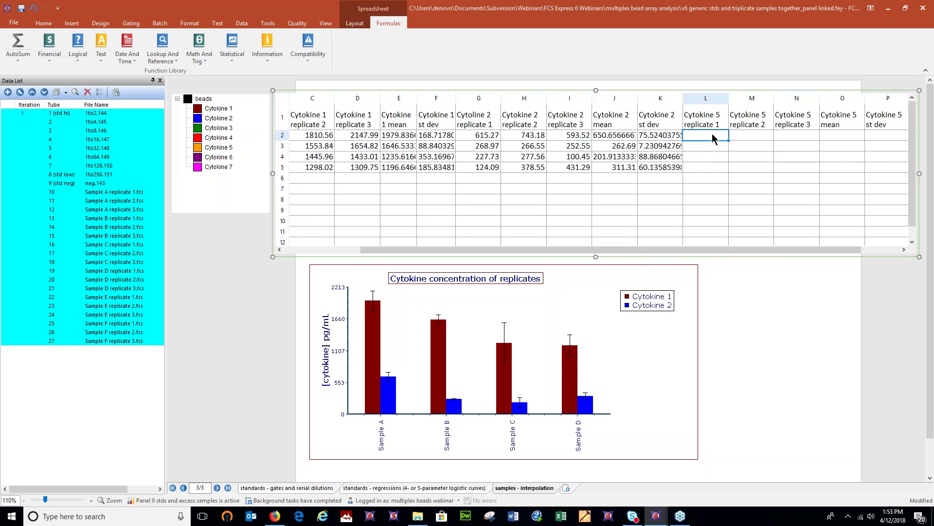
type("615.27\t743.18\t593.52\t650.656666\t75.5240375")
left_click(762, 177)
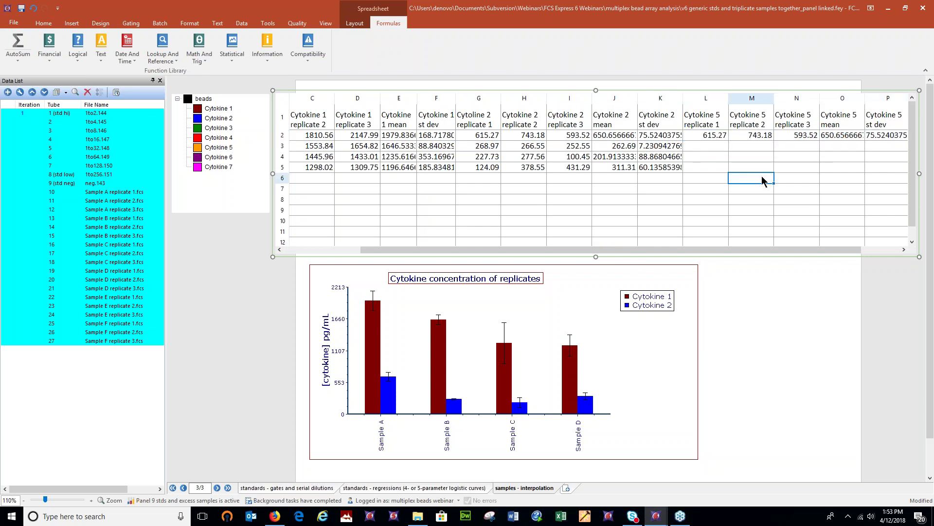
Change the gate of Sample A's Cytokine 5 replicate 1 statistic token to Cytokine 5
right_click(715, 140)
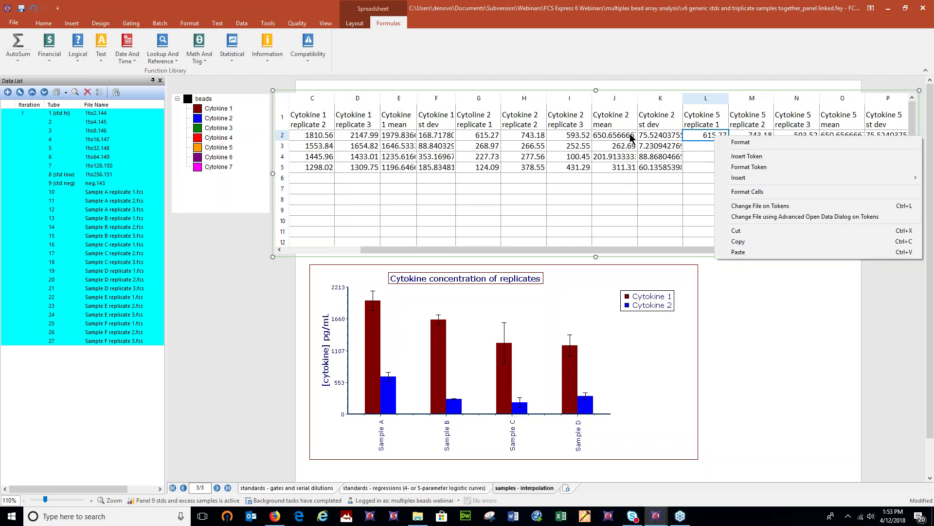
left_click(747, 168)
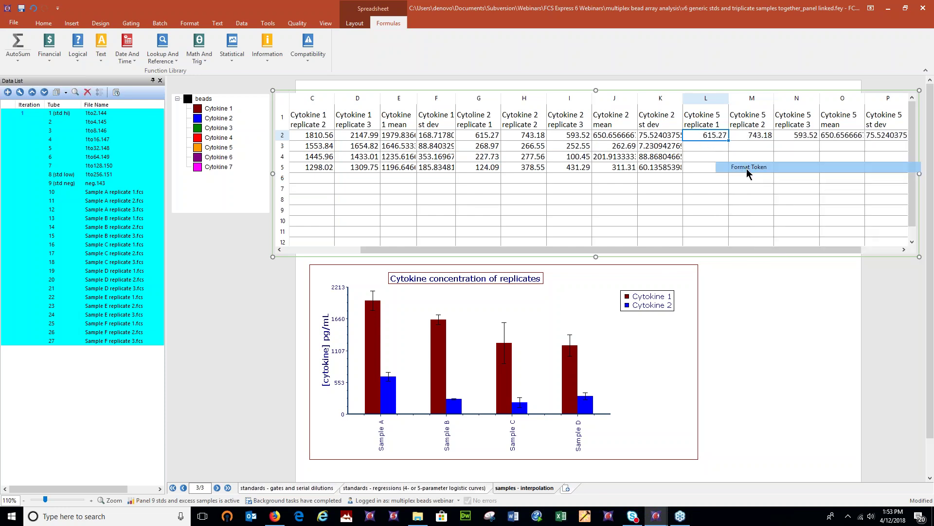
left_click(325, 147)
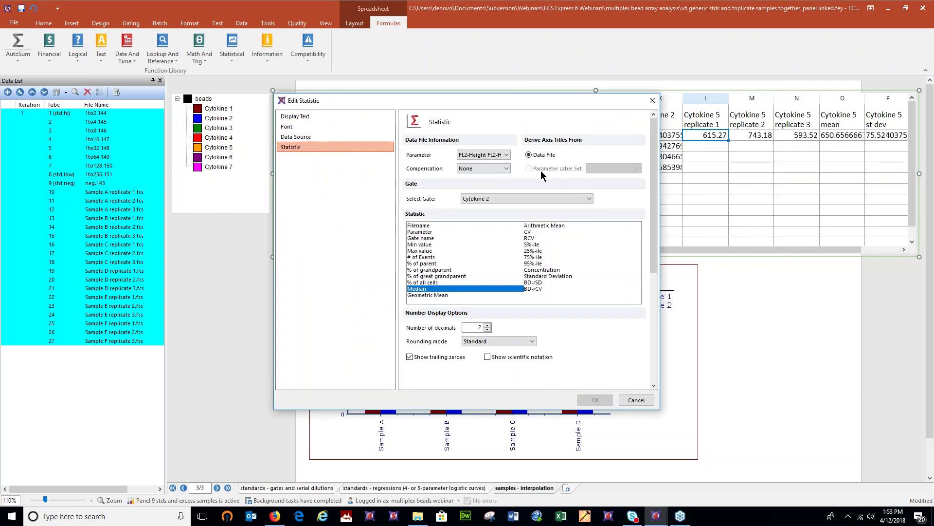
left_click(521, 198)
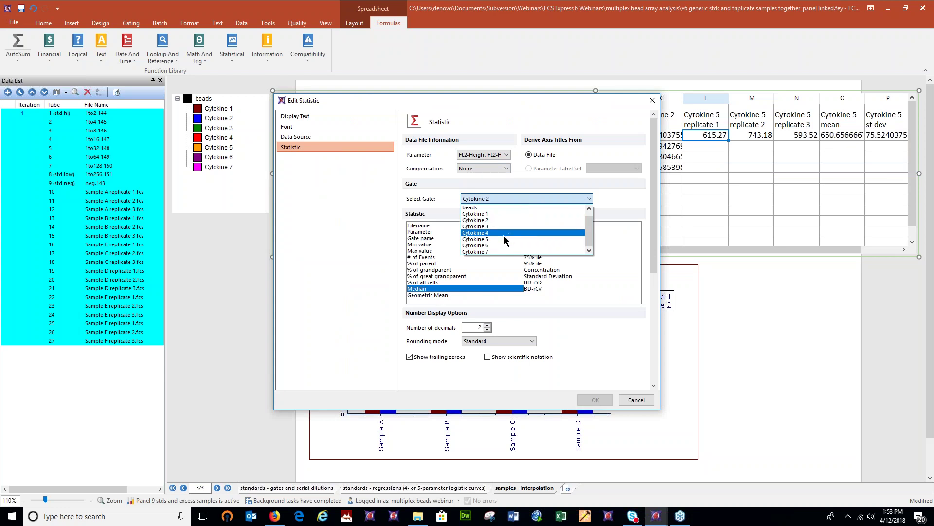
left_click(505, 239)
left_click(597, 399)
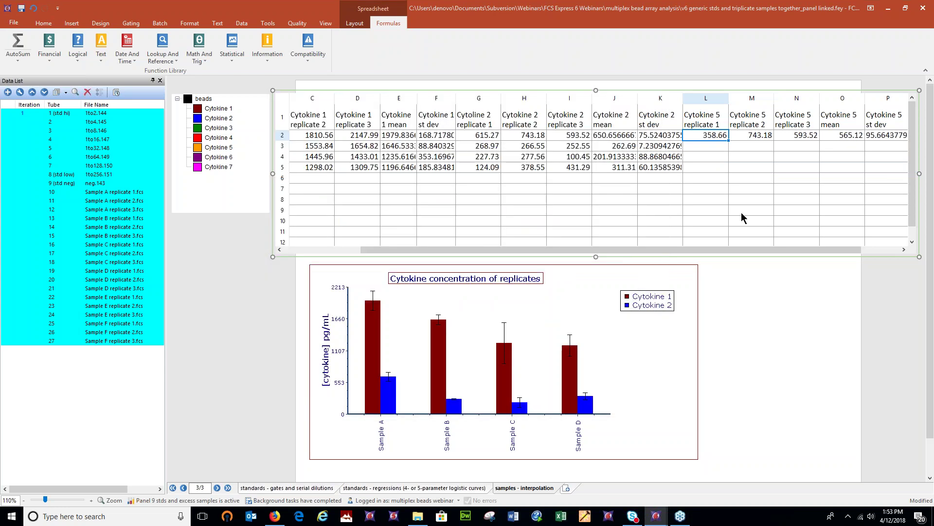
Change the gate of Sample A's Cytokine 5 replicate 2 statistic token to Cytokine 5
right_click(759, 141)
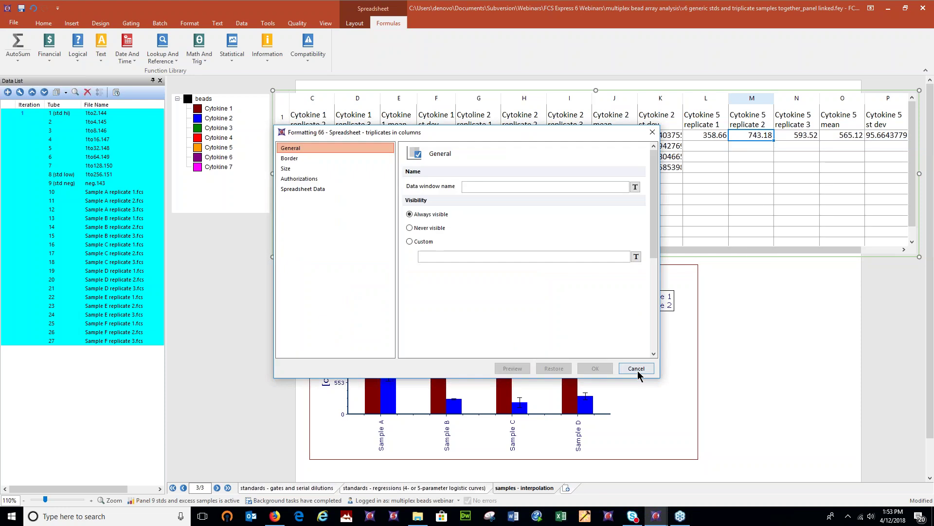
left_click(635, 368)
right_click(750, 137)
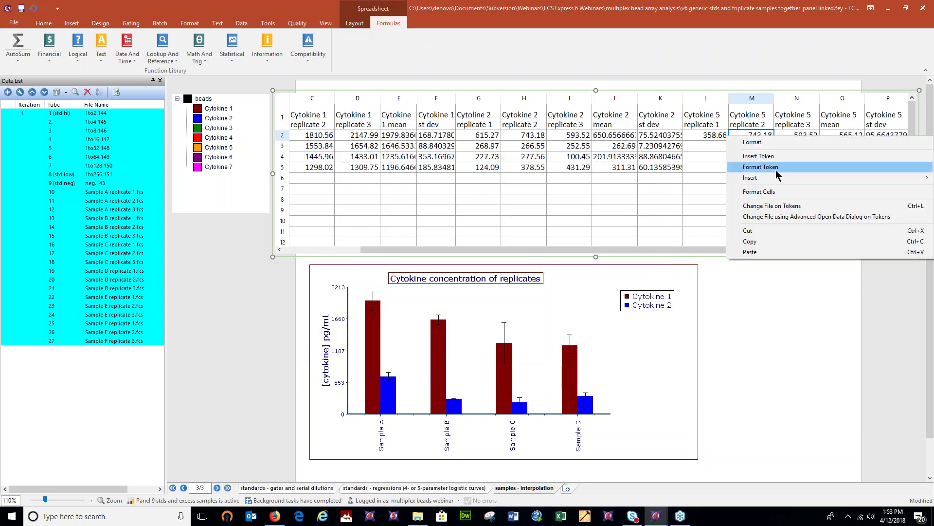
left_click(760, 167)
left_click(339, 148)
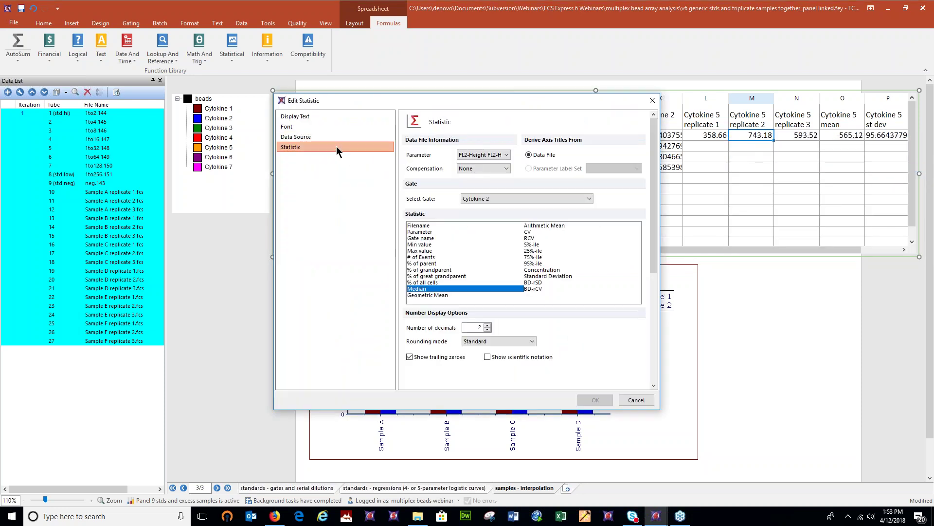
left_click(495, 199)
left_click(494, 238)
left_click(610, 400)
Change the gate of Sample A's Cytokine 5 replicate 3 statistic token to Cytokine 5
left_click(793, 136)
right_click(793, 136)
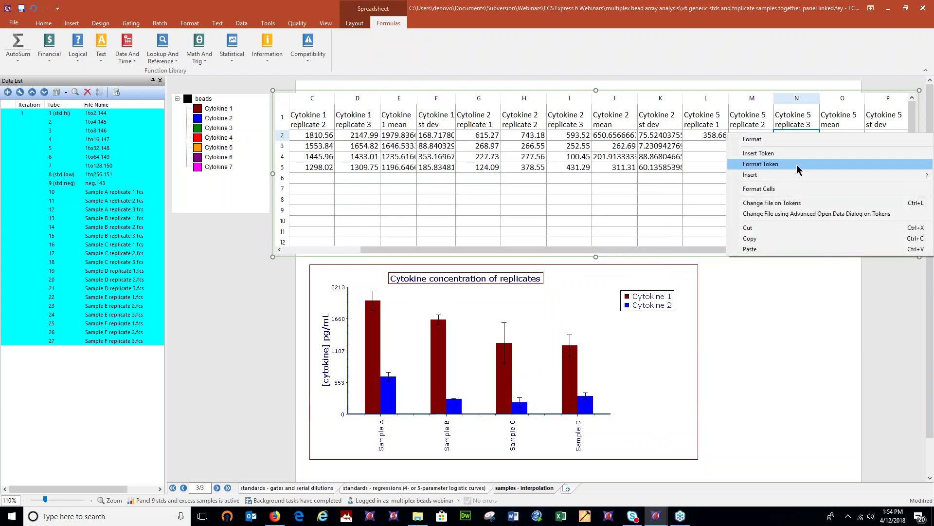
left_click(761, 164)
left_click(310, 147)
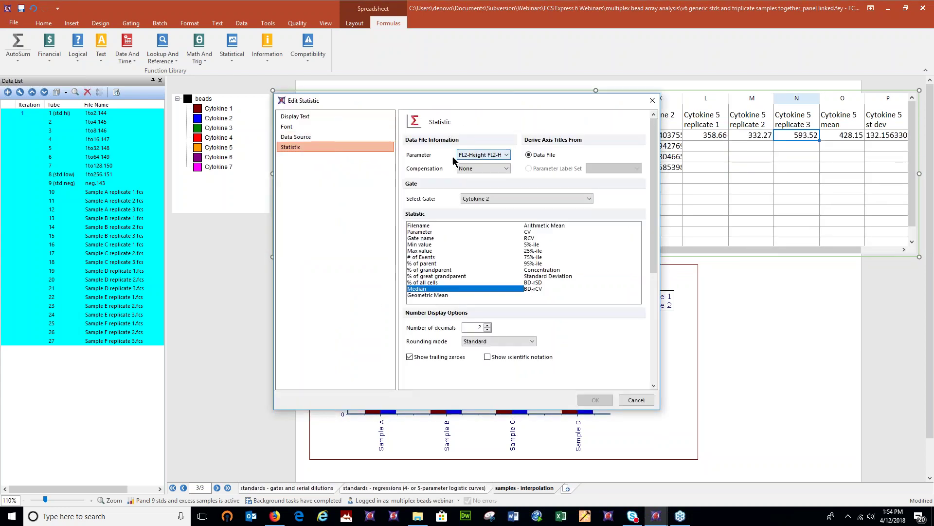
left_click(484, 199)
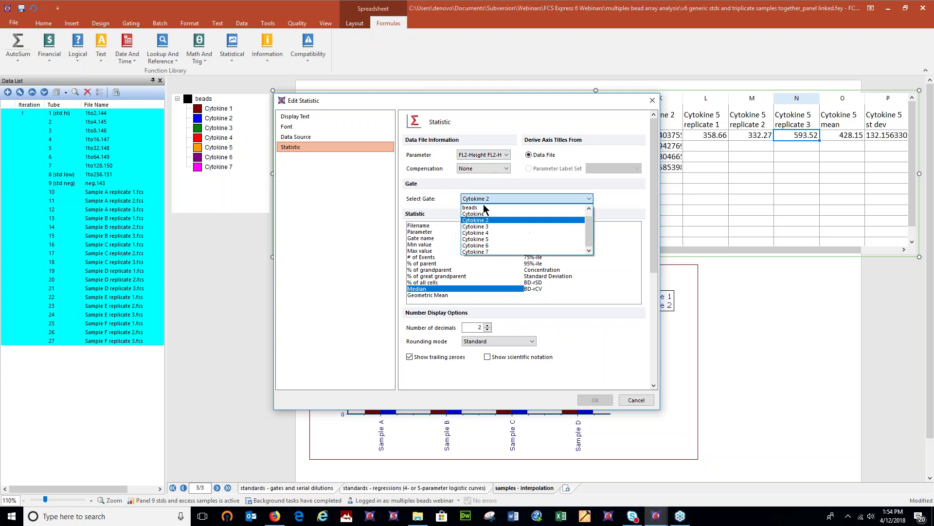
left_click(485, 239)
left_click(595, 400)
Check which cells Sample A's Cytokine 5 mean and st dev formulas refer to
double_click(855, 137)
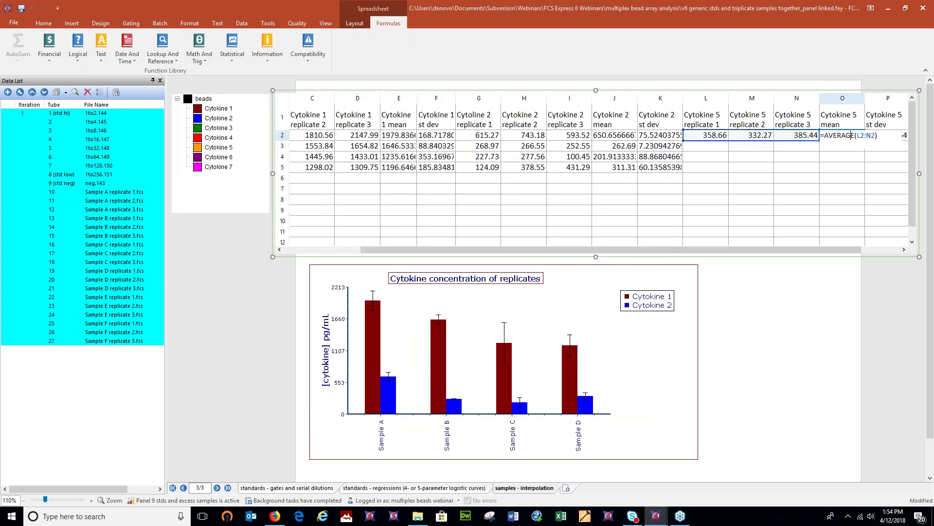
key("Return")
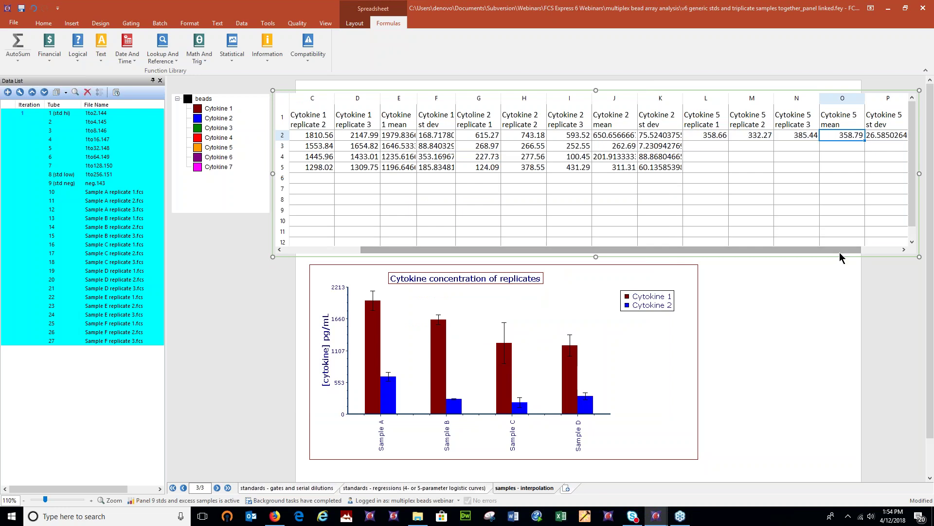
double_click(830, 136)
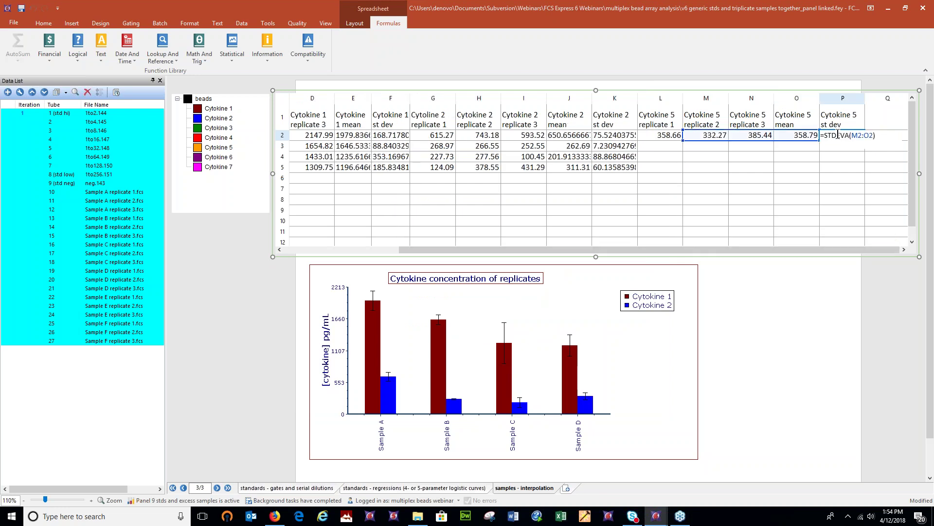
key("Escape")
double_click(800, 135)
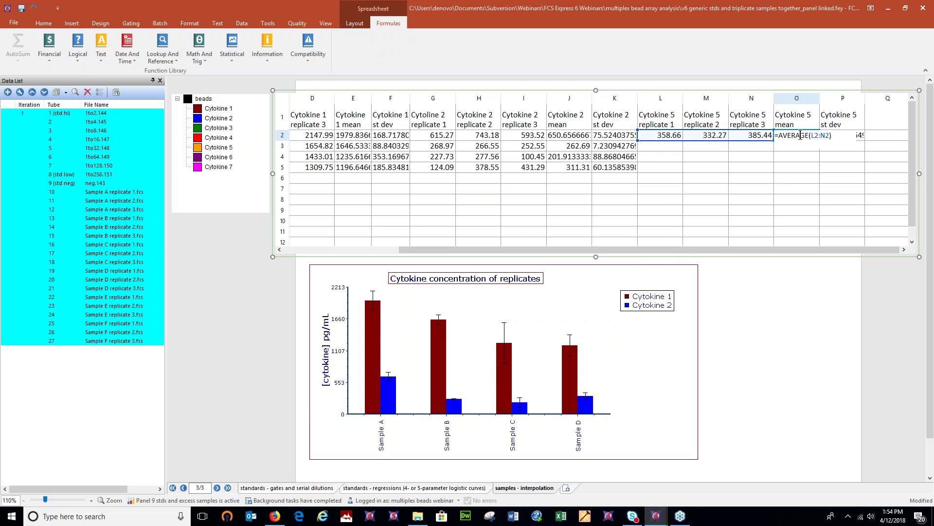
key("Escape")
Correct Sample A's Cytokine 5 st dev formula to =STDEVA(L2:N2), covering the three replicates
double_click(849, 135)
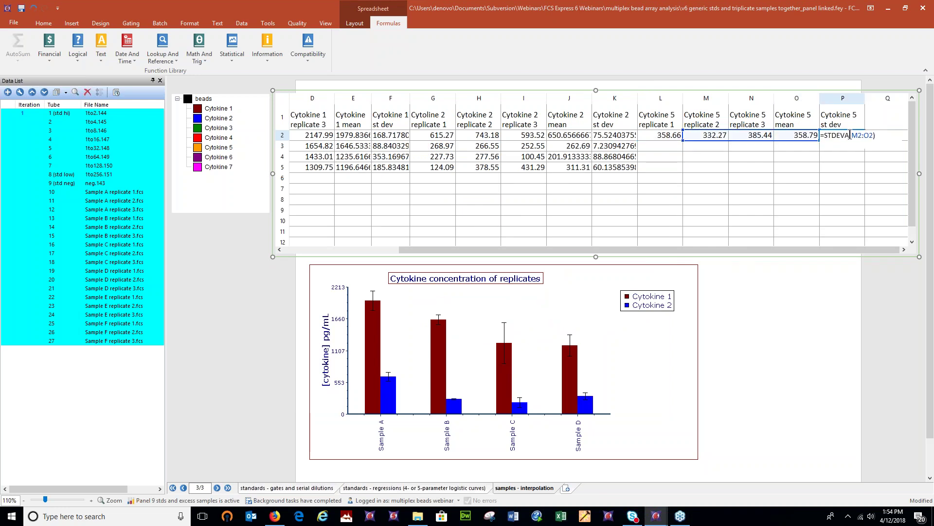
left_click_drag(852, 135, 872, 134)
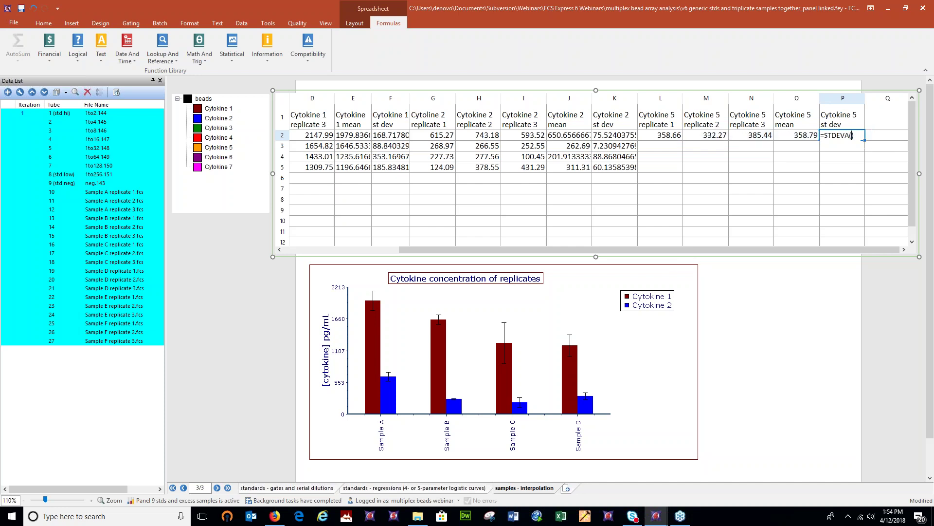
left_click_drag(671, 138, 758, 134)
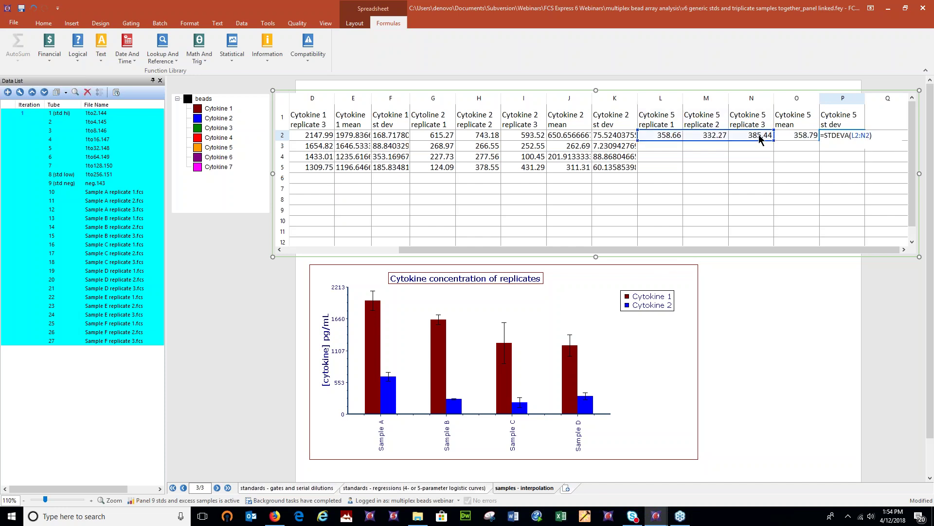
key("Return")
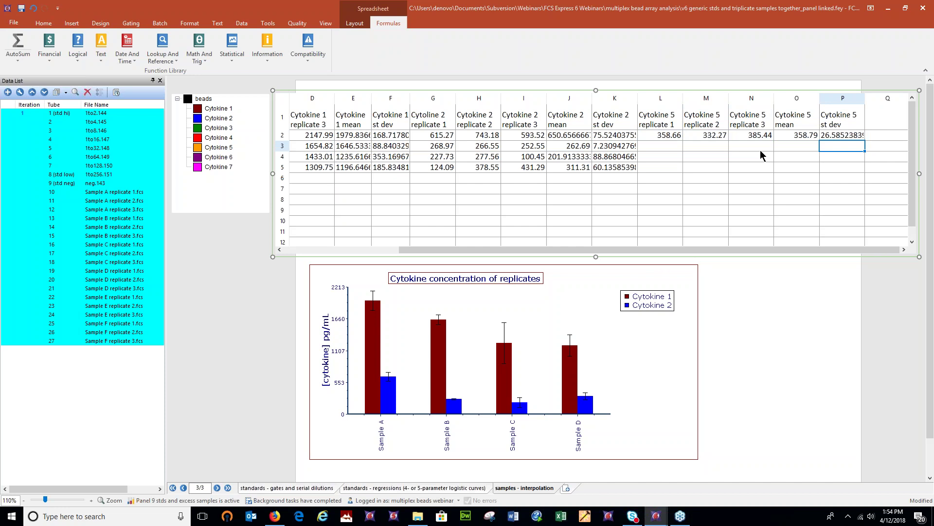
left_click_drag(646, 249, 672, 252)
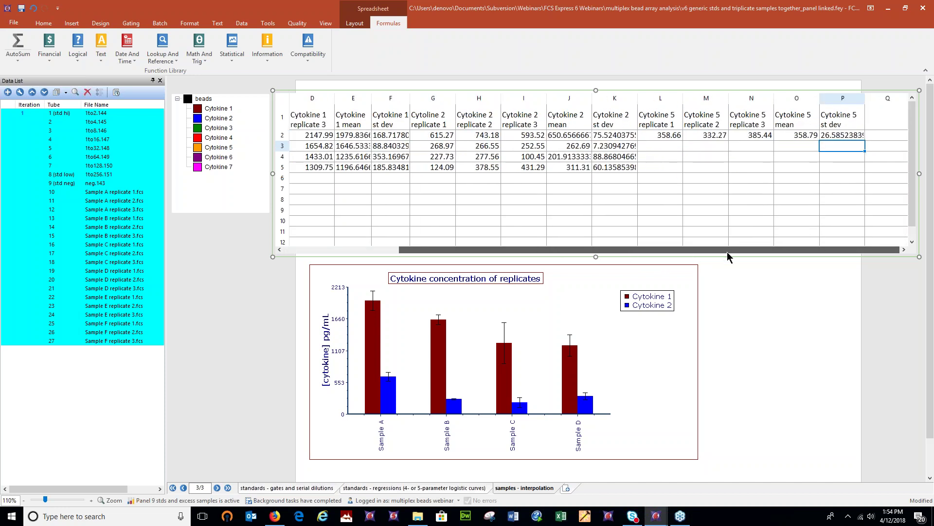
left_click(665, 138)
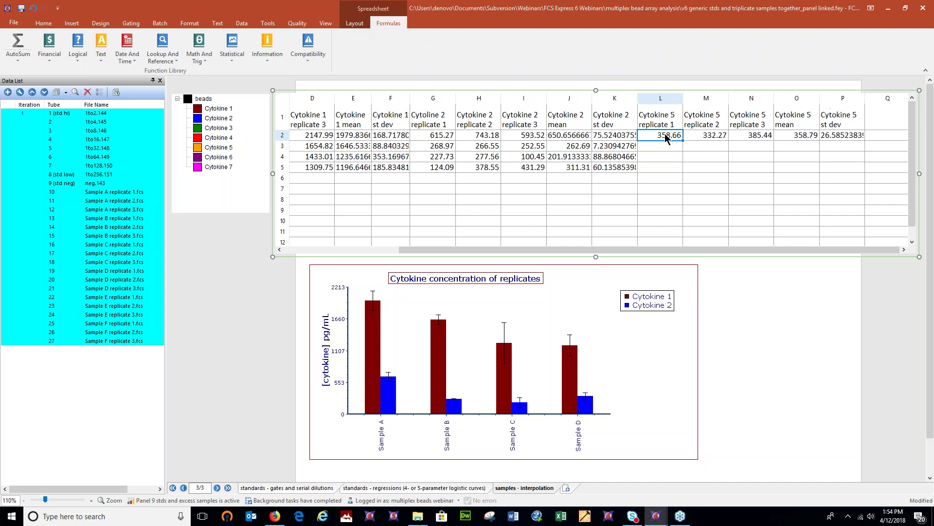
left_click_drag(667, 137, 851, 136)
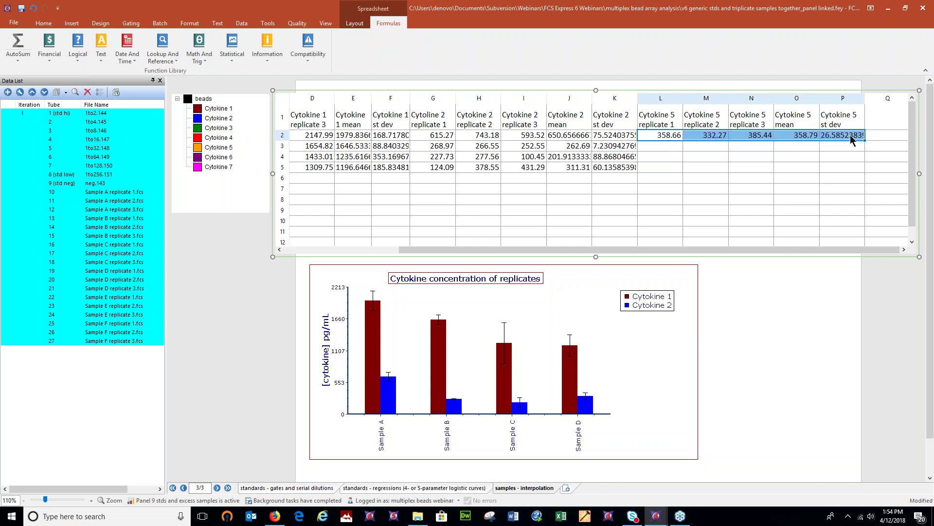
key("ctrl+c")
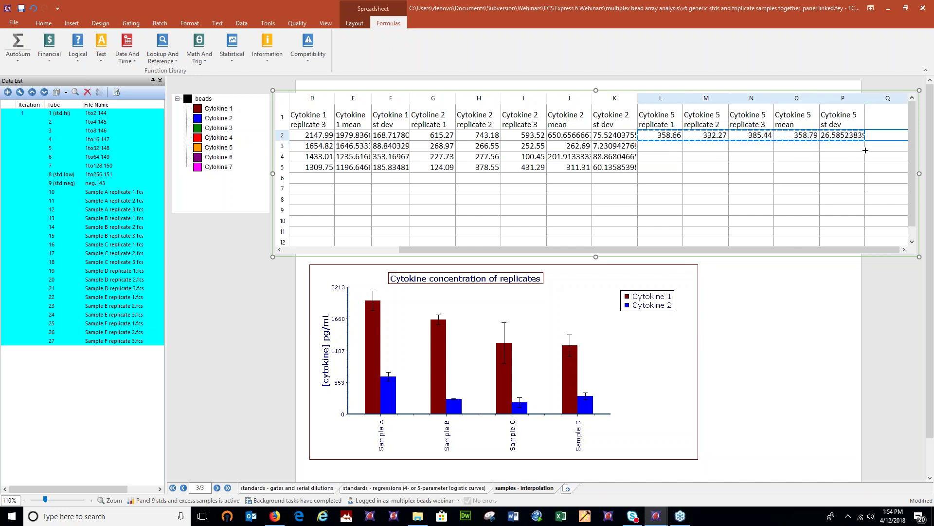
key("ctrl+v")
left_click(797, 167)
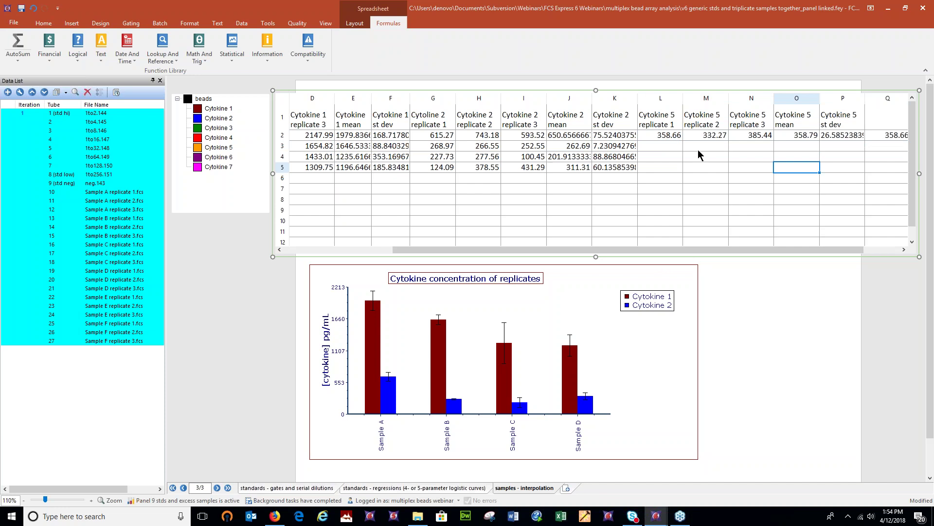
key("ctrl+z")
Fill Sample A's Cytokine 5 replicate, mean and st dev cells (L2:P2) down into Sample B's row
left_click_drag(672, 137, 822, 170)
left_click(790, 178)
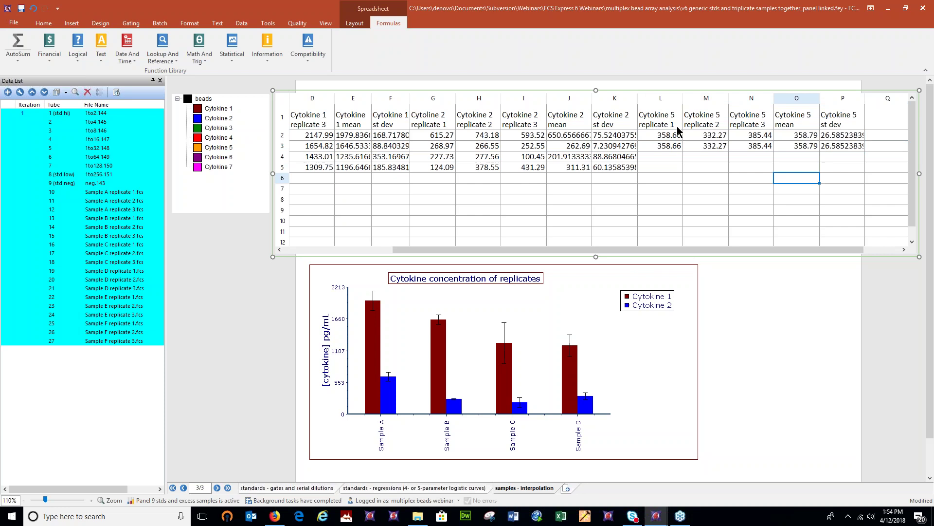
Widen the spreadsheet object on the page at 90% zoom until all columns through Cytokine 5 st dev fit
left_click_drag(501, 249, 391, 249)
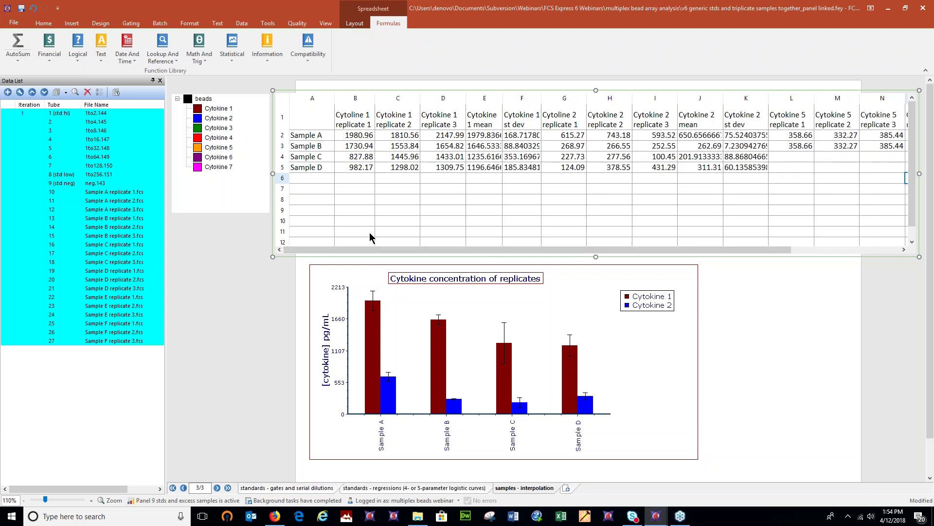
left_click(23, 500)
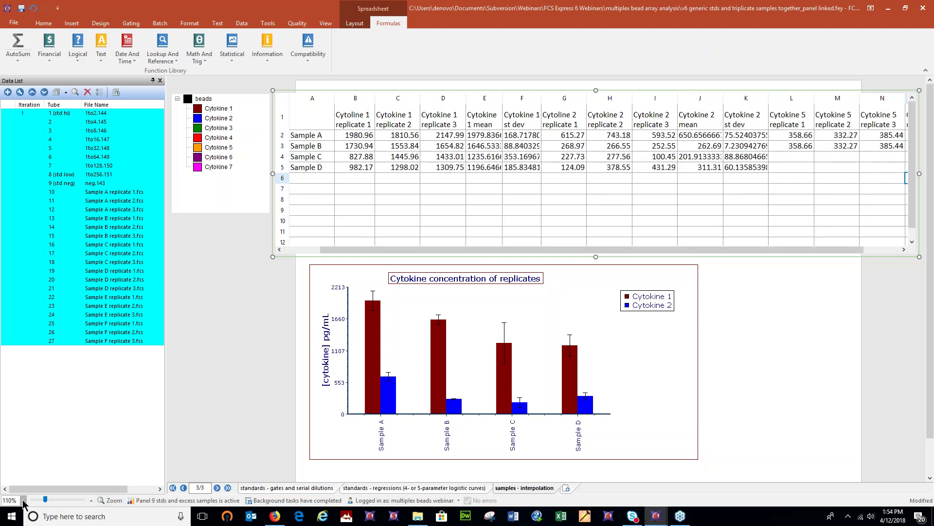
left_click(23, 501)
left_click_drag(829, 177, 910, 177)
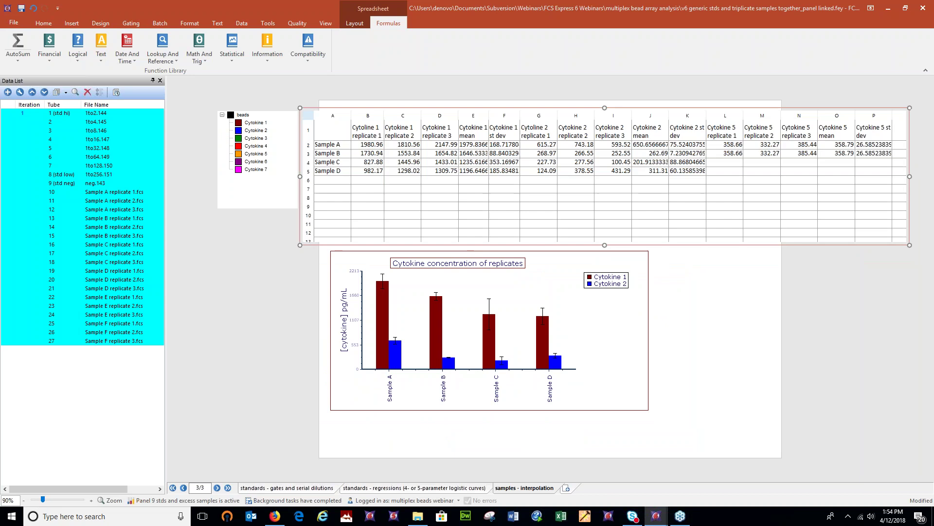
Change the data file of Sample B's Cytokine 5 replicate 1 token from the Sample A file to Sample B replicate 1.fcs
left_click(114, 245)
left_click(113, 257)
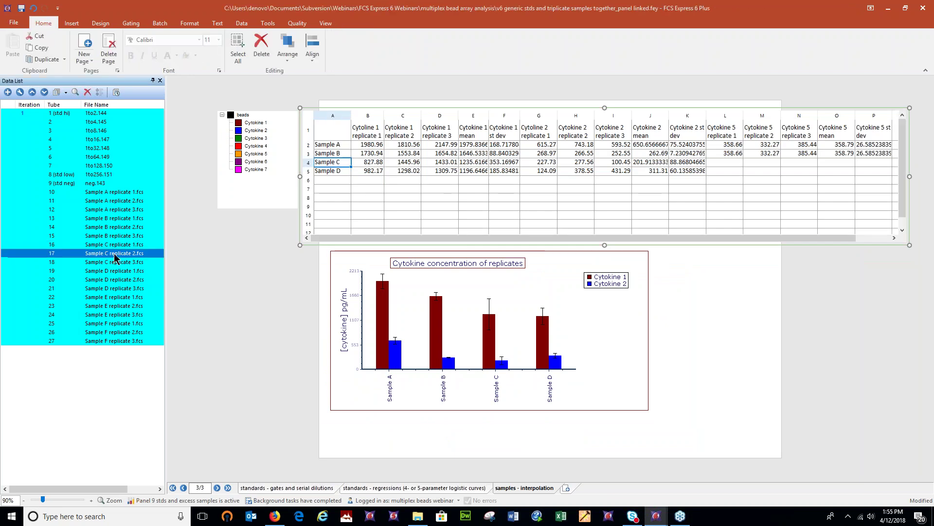
left_click(729, 172)
left_click(731, 155)
right_click(731, 158)
left_click(760, 188)
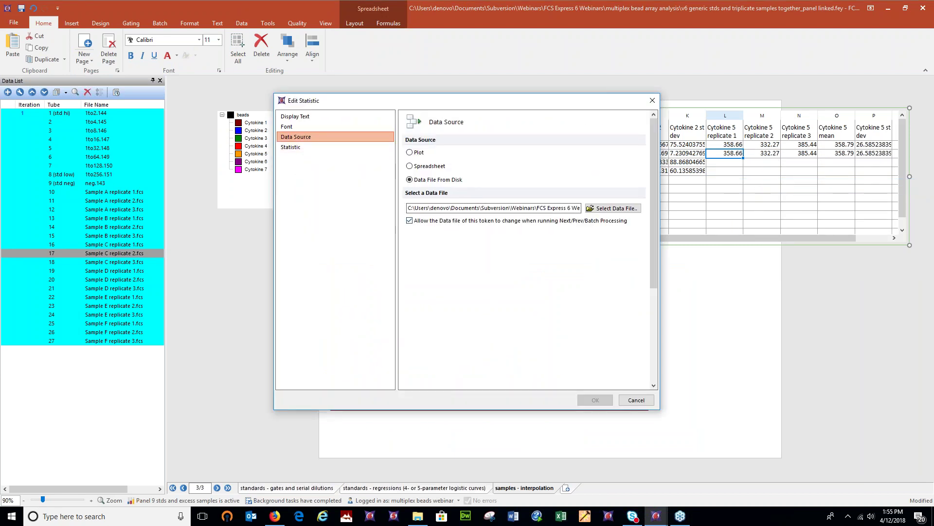
left_click_drag(551, 207, 667, 207)
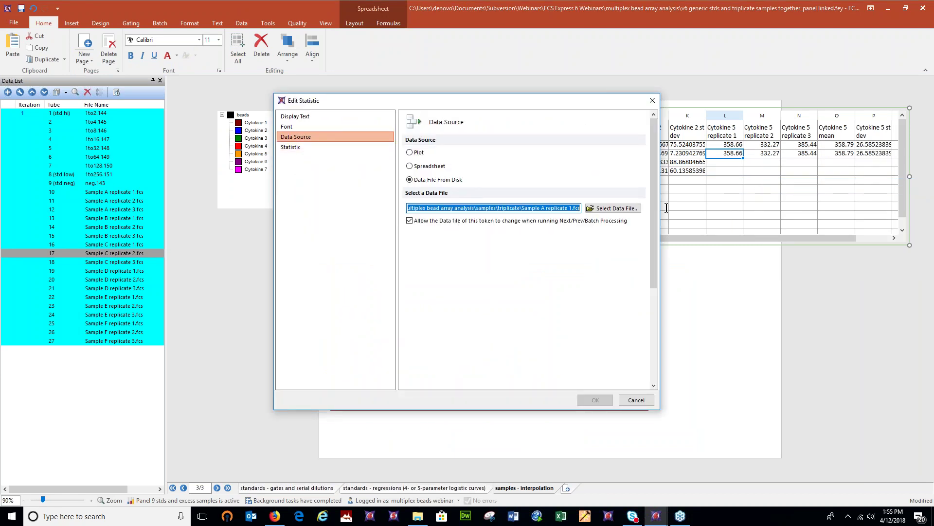
left_click(543, 208)
key("BackSpace")
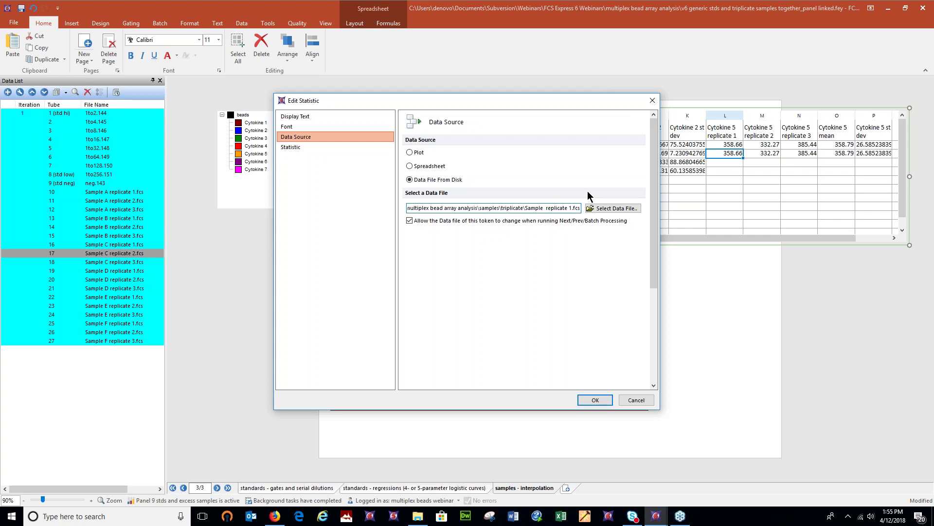
type("b")
left_click(596, 399)
Change the data file of Sample B's Cytokine 5 replicate 2 token to Sample B replicate 2.fcs and check its statistic settings
right_click(769, 155)
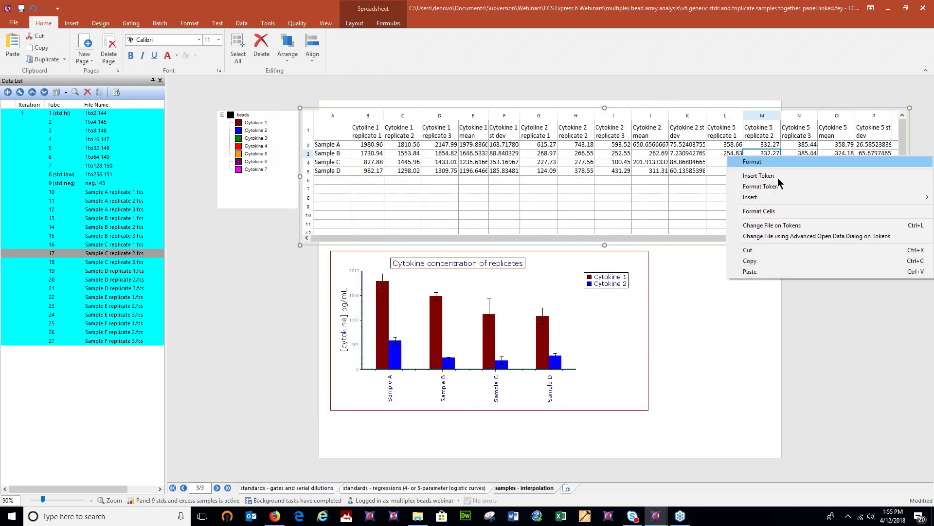
left_click(778, 185)
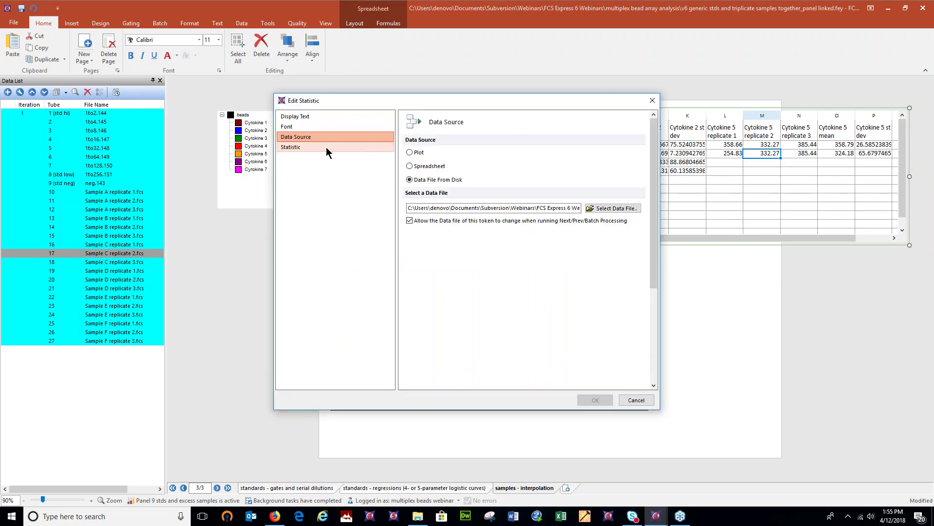
left_click_drag(536, 208, 579, 208)
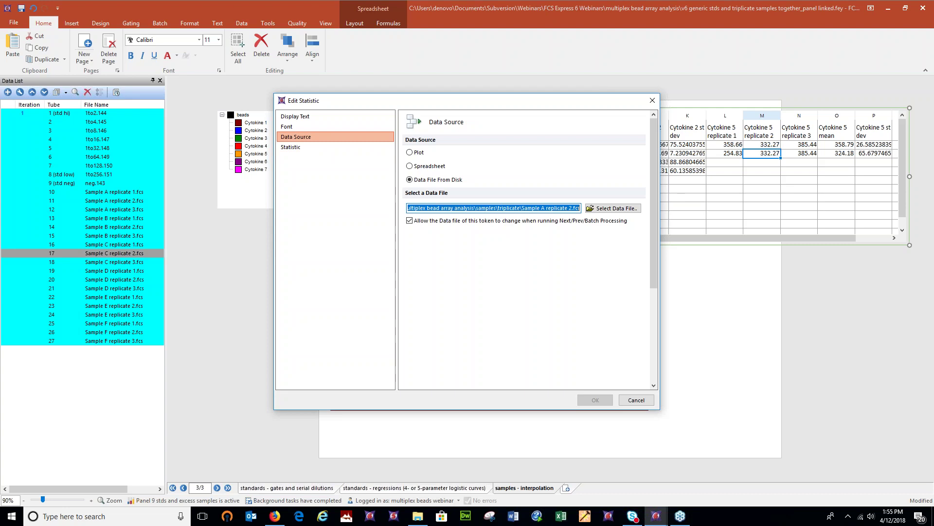
left_click(545, 208)
key("BackSpace")
type("B")
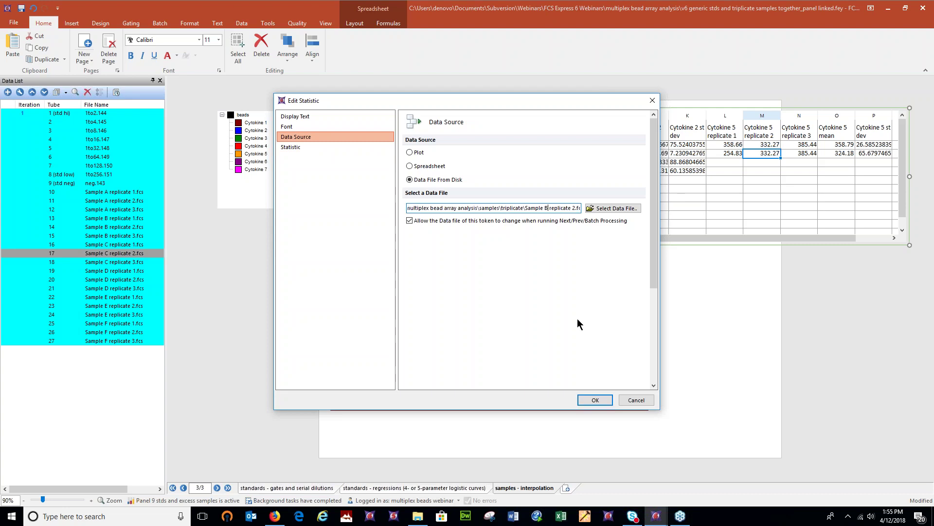
left_click(292, 146)
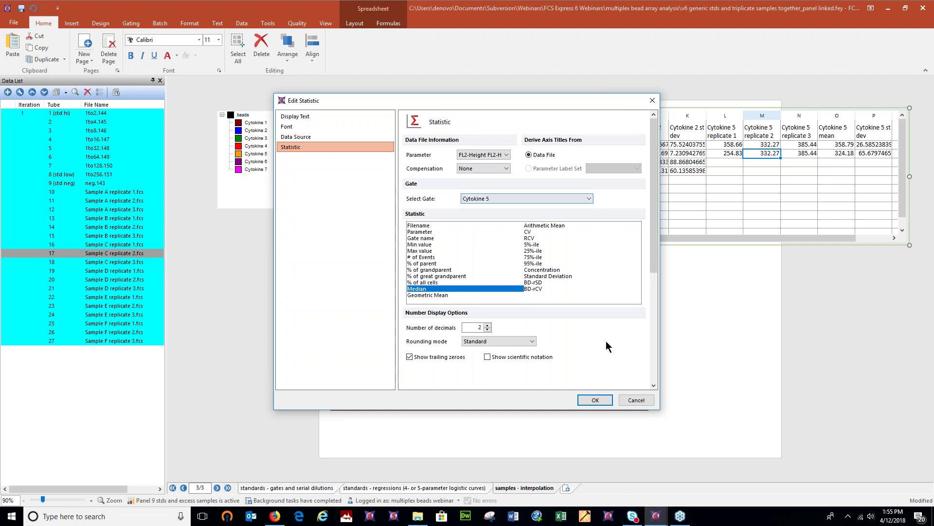
left_click(595, 400)
Change the data file of Sample B's Cytokine 5 replicate 3 token to Sample B replicate 3.fcs
right_click(800, 152)
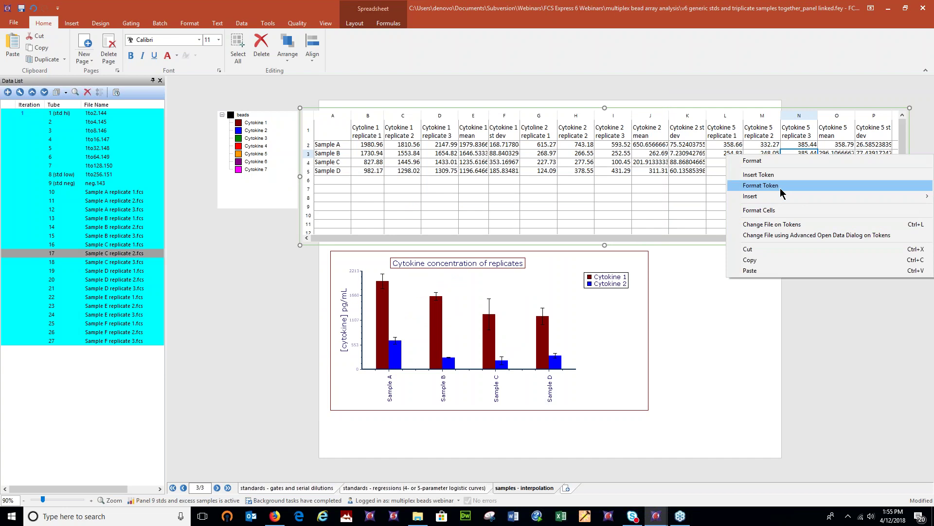
left_click(761, 185)
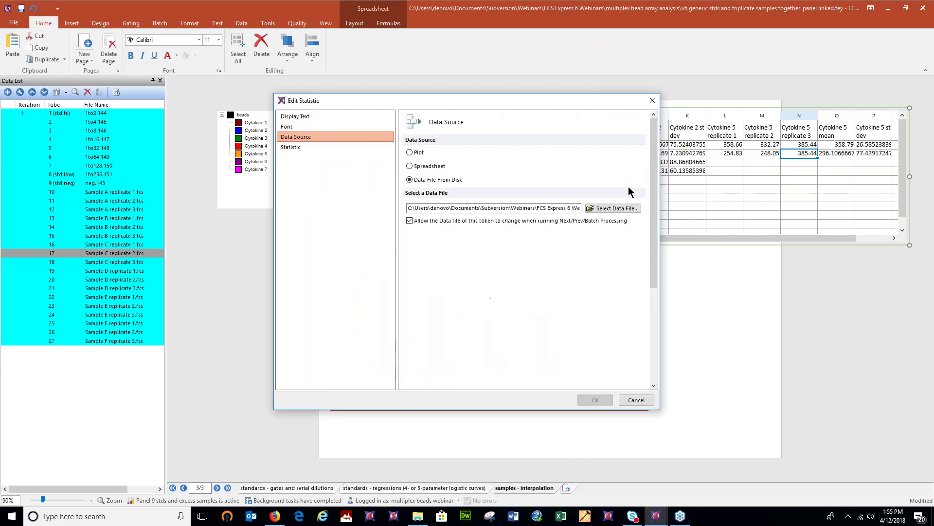
left_click(544, 208)
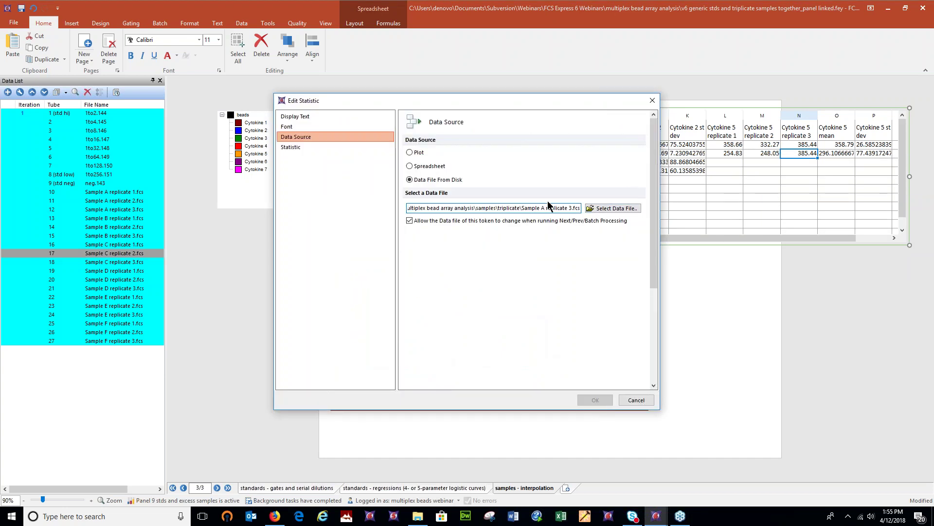
key("BackSpace")
type("B")
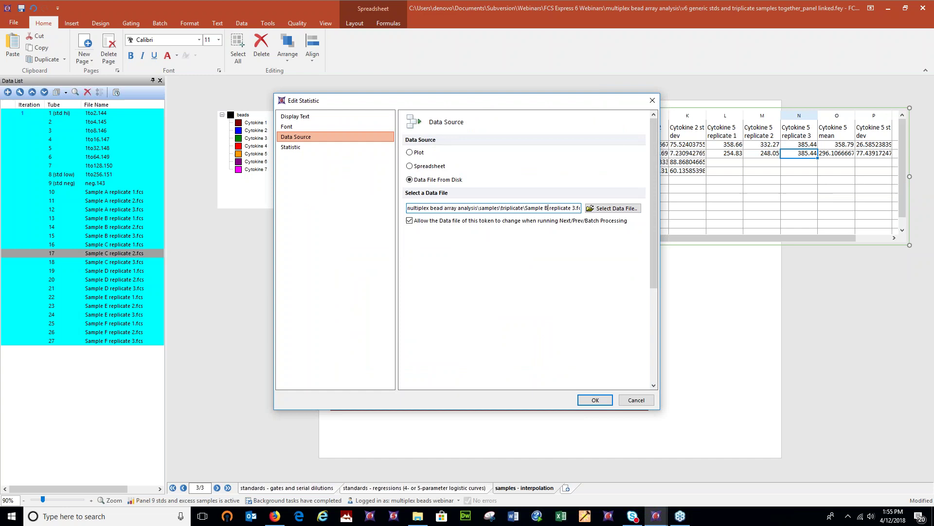
left_click(595, 400)
right_click(799, 153)
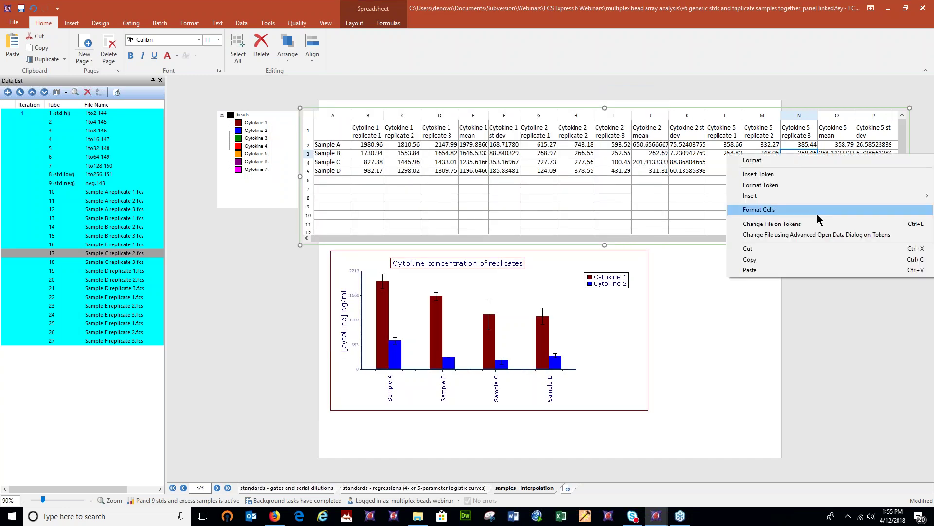
left_click(765, 224)
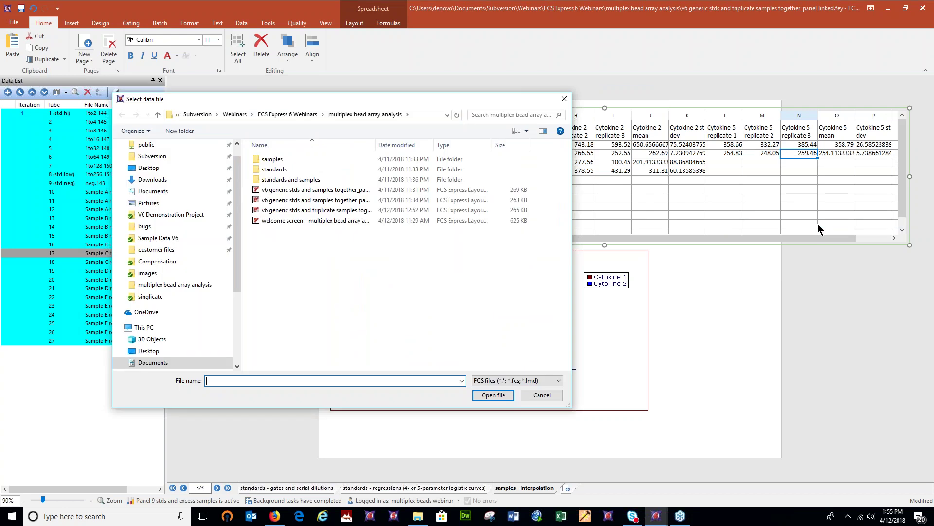
left_click(540, 395)
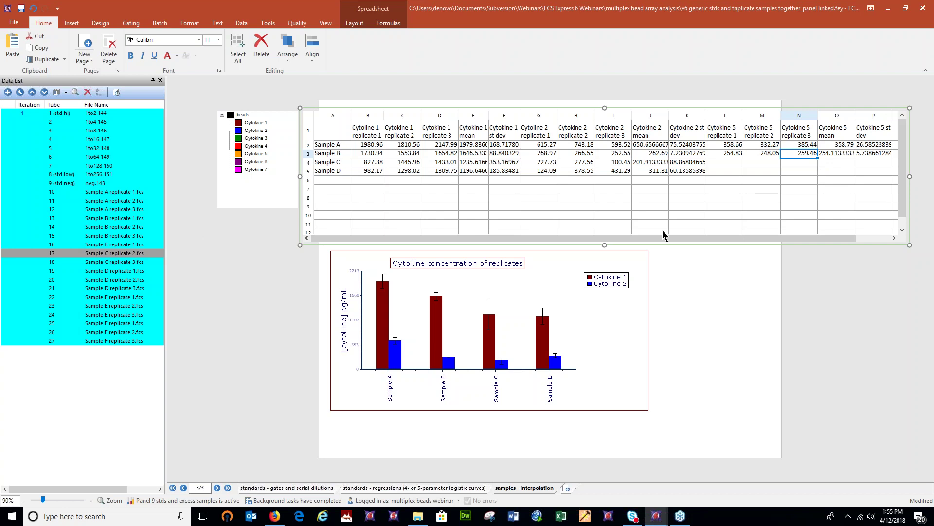
Add the three Sample C replicate files from the data list to the spreadsheet as statistic tokens, starting at empty cell L8
left_click(119, 244)
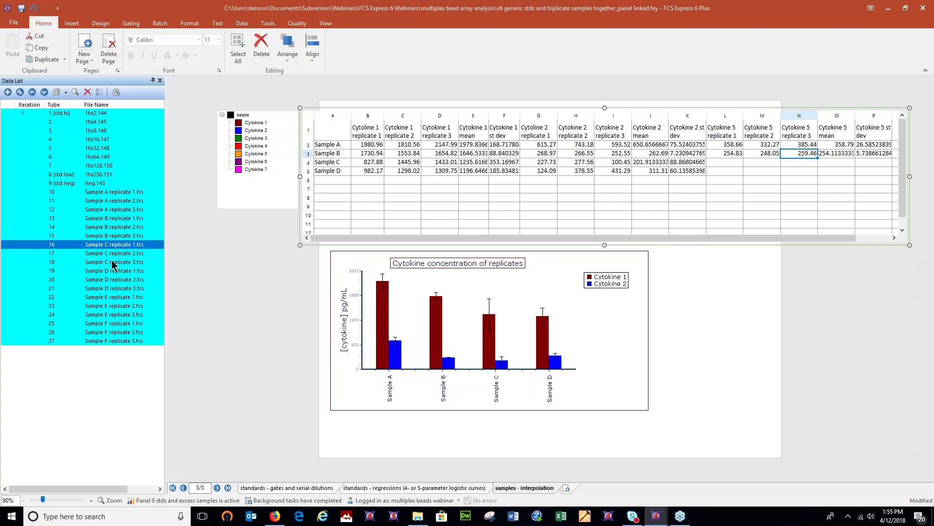
left_click(112, 263, "shift")
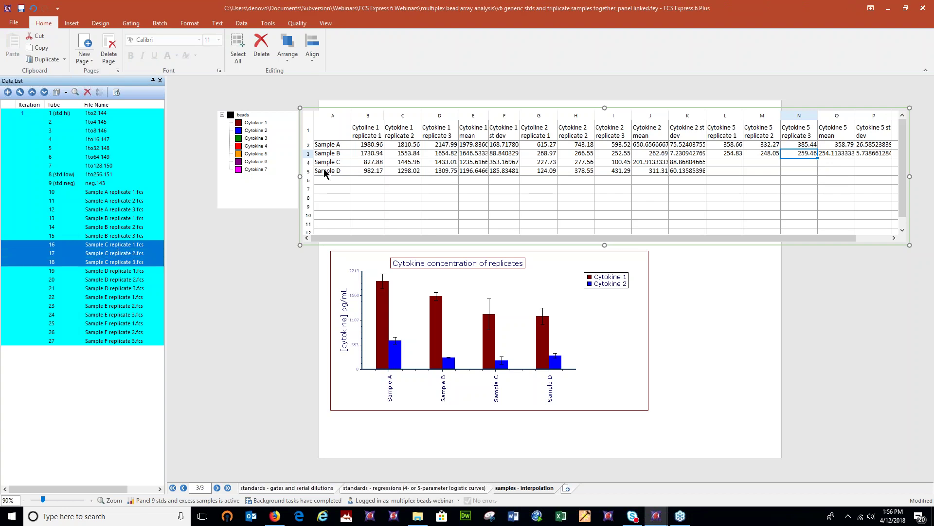
left_click(306, 162)
left_click(125, 247)
left_click(113, 266, "shift")
left_click_drag(103, 249, 727, 197)
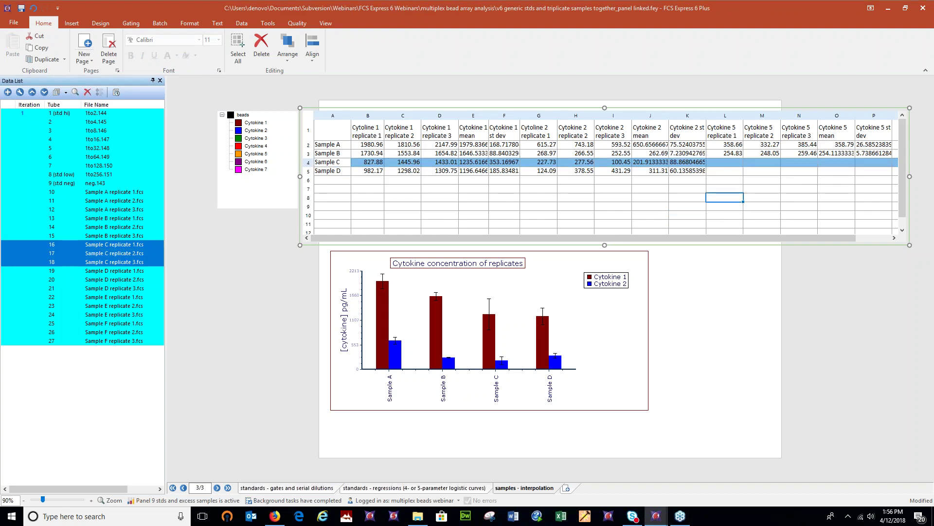
left_click(514, 320)
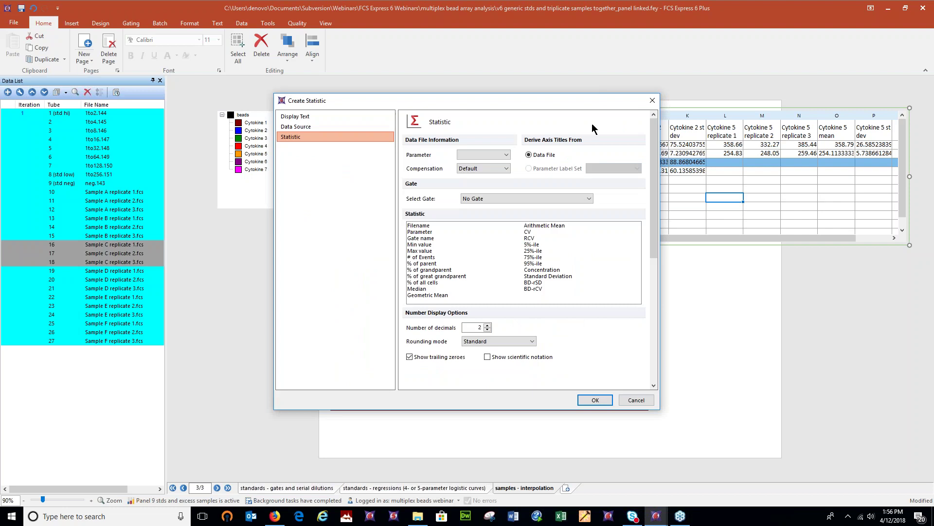
Create the Sample C statistics with the Cytokine 5 gate, the FL2-Height parameter and the Median statistic
left_click(489, 199)
left_click(487, 243)
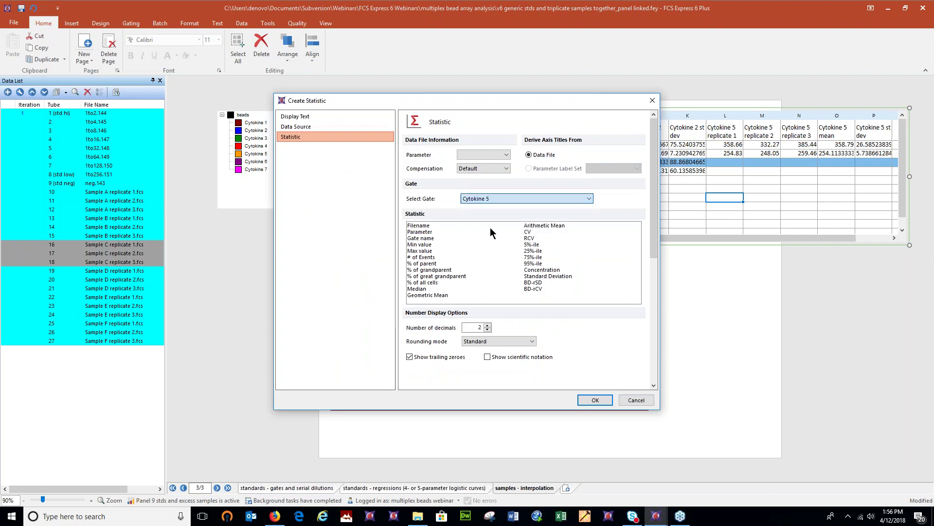
left_click(487, 155)
left_click(481, 183)
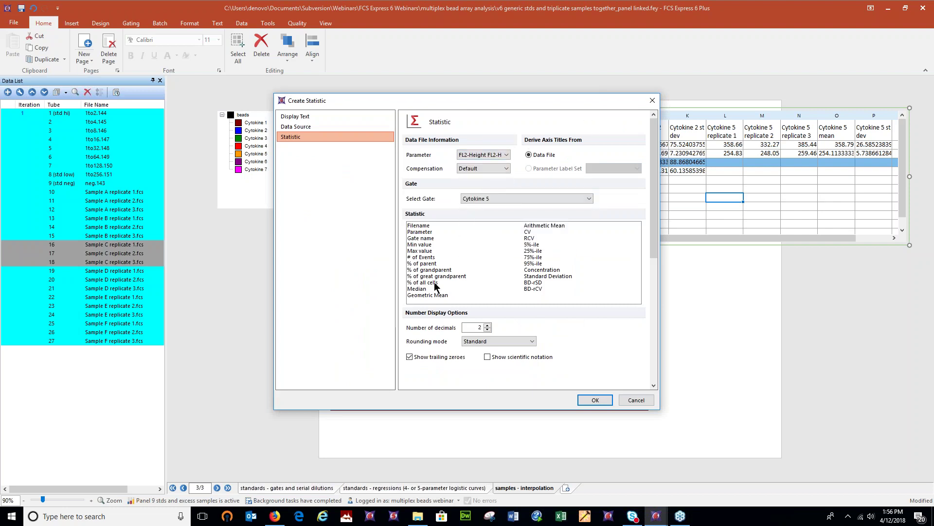
left_click(419, 290)
left_click(595, 400)
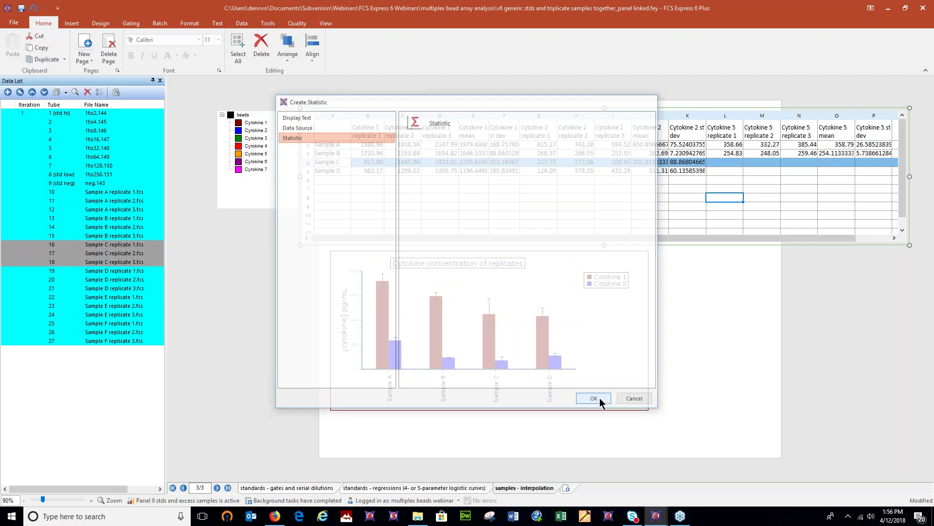
Move the three new Sample C values from L8:L10 into Sample C's Cytokine 5 replicate 1, 2 and 3 cells (L4, M4, N4)
left_click(748, 199)
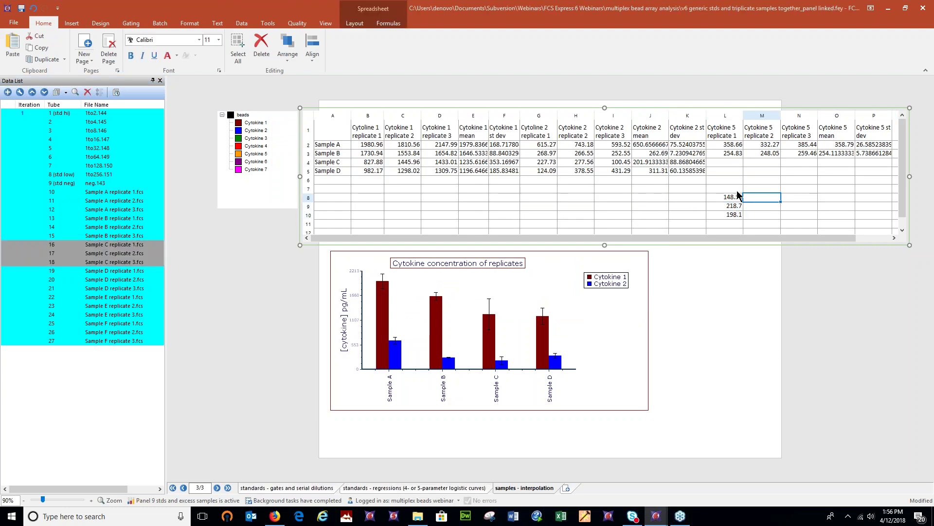
left_click(737, 201)
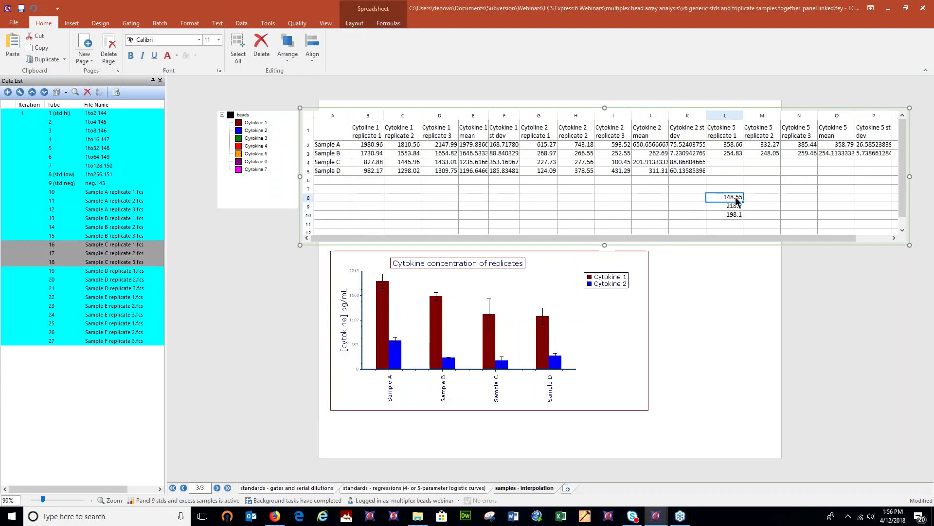
left_click_drag(737, 195, 738, 162)
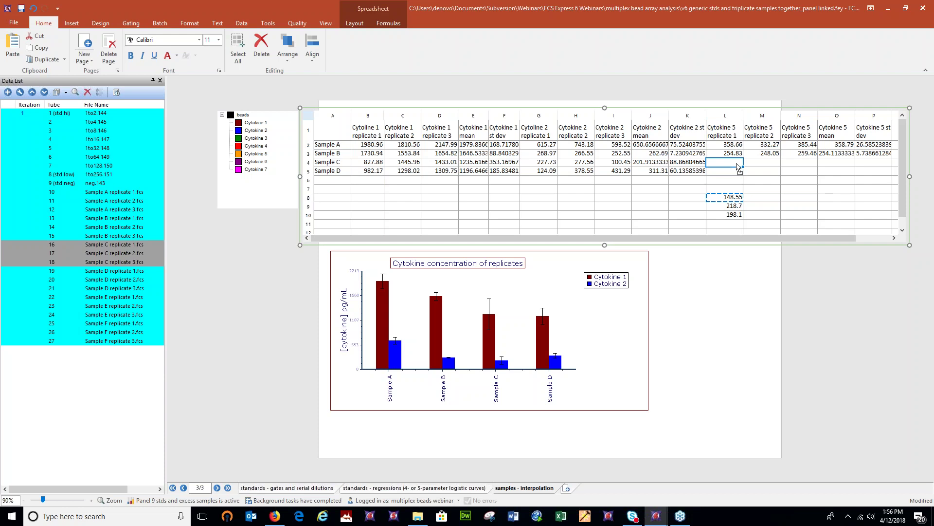
left_click(736, 207)
left_click_drag(738, 209, 763, 162)
left_click(732, 216)
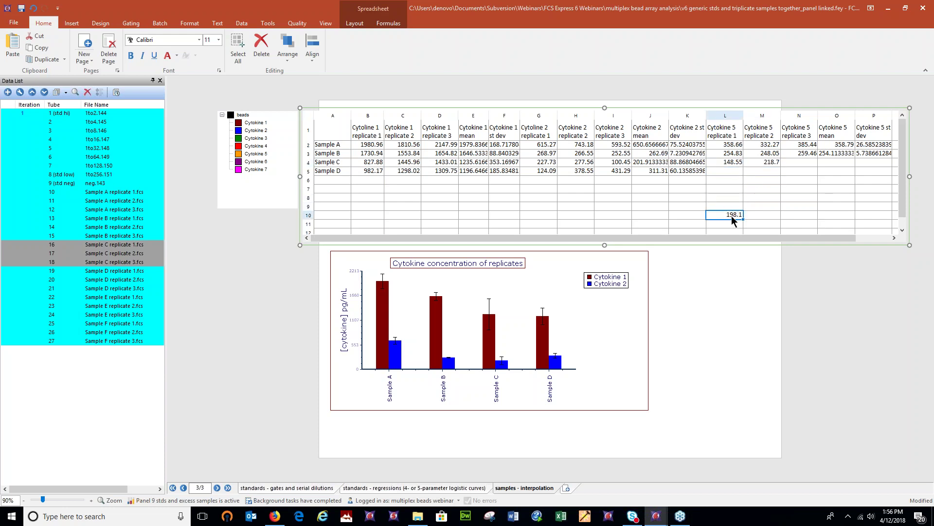
left_click_drag(739, 214, 798, 162)
left_click_drag(810, 237, 842, 237)
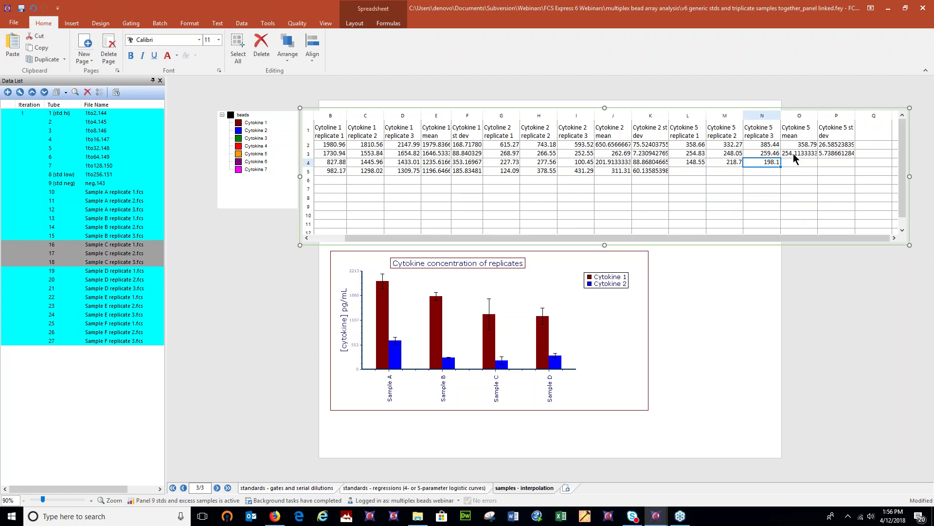
Extend Sample B's Cytokine 5 mean and st dev formulas (O3:P3) down to Sample C's row
left_click_drag(798, 153, 827, 153)
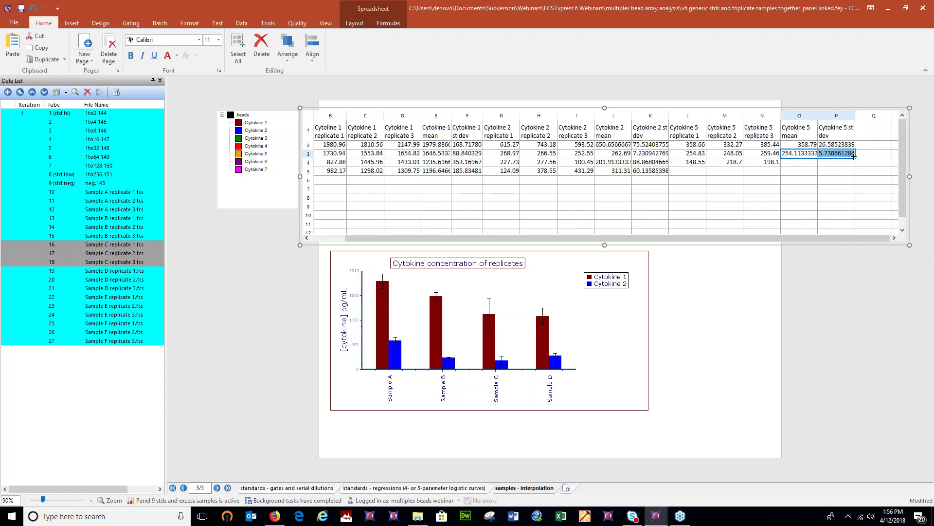
left_click_drag(855, 157, 849, 165)
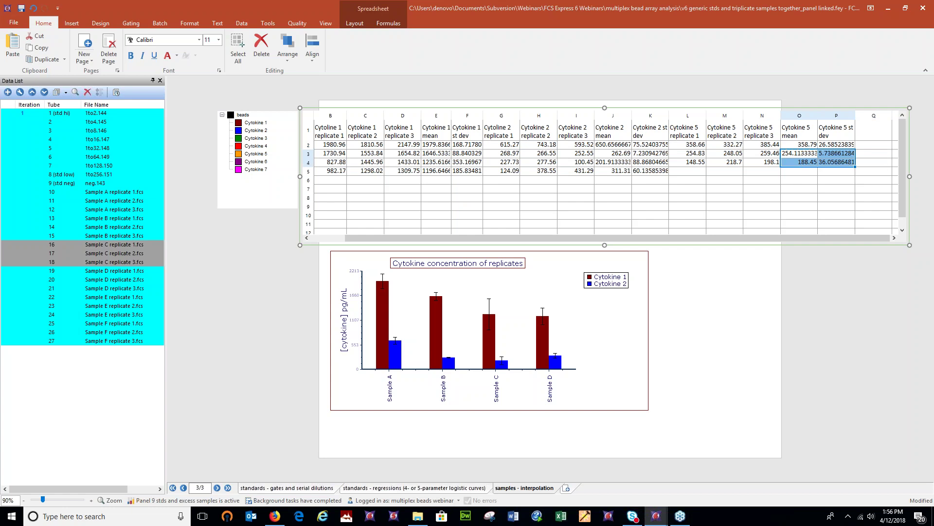
left_click(837, 180)
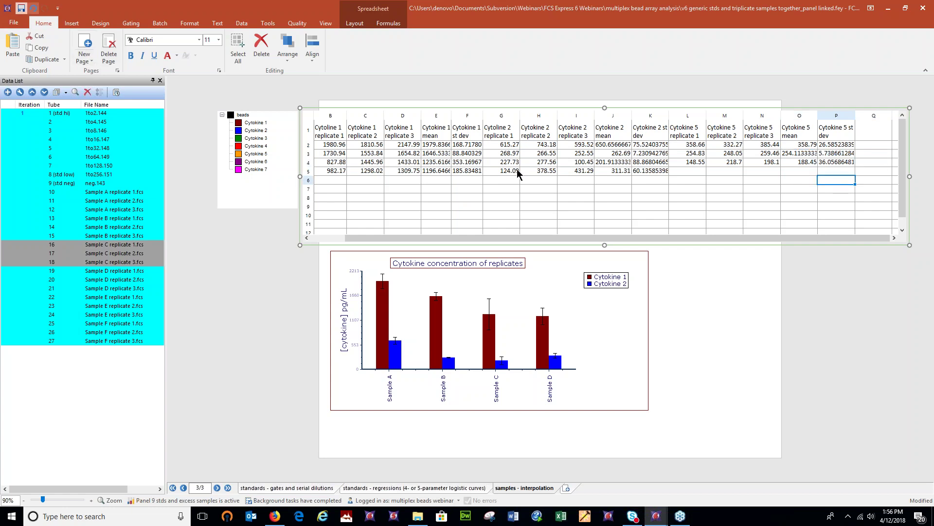
Add the triplicates spreadsheet to the cytokine concentration bar chart as a new overlay instead of replacing the existing overlays
left_click(540, 207)
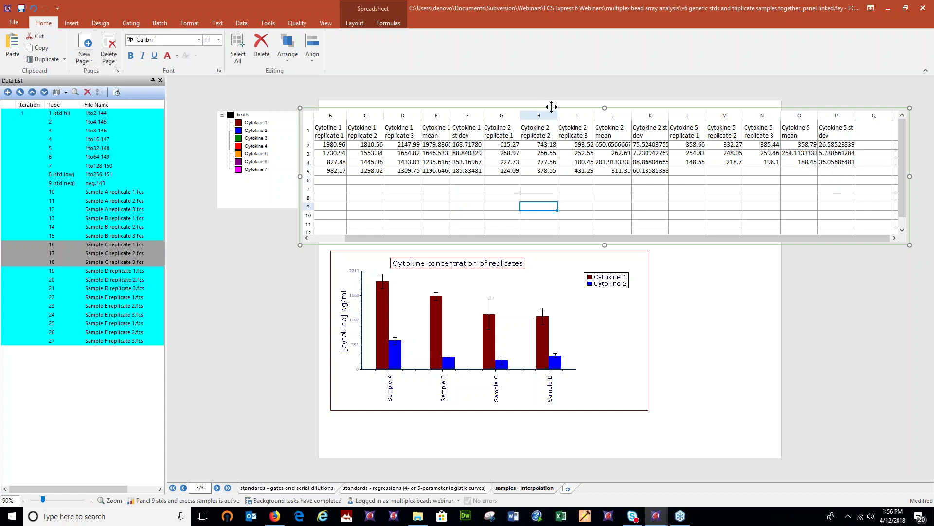
left_click(602, 336)
left_click(510, 208)
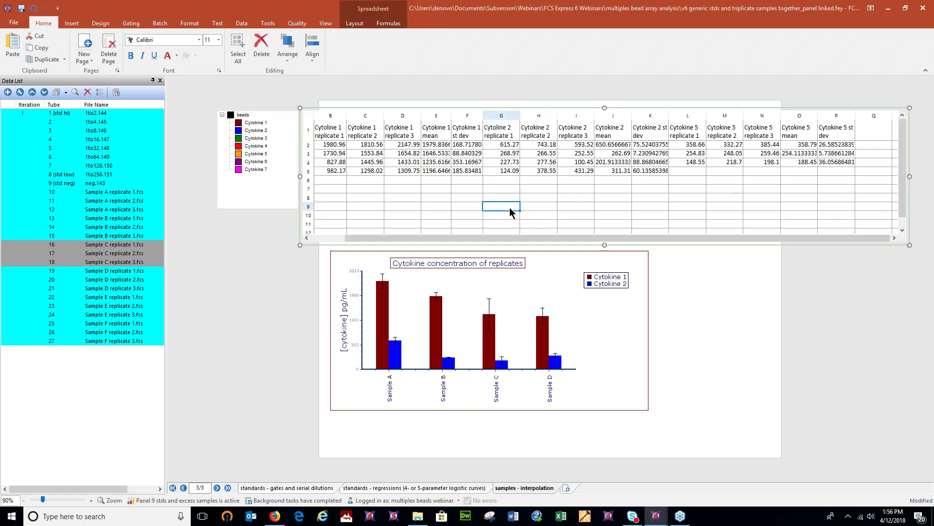
left_click_drag(578, 107, 606, 167)
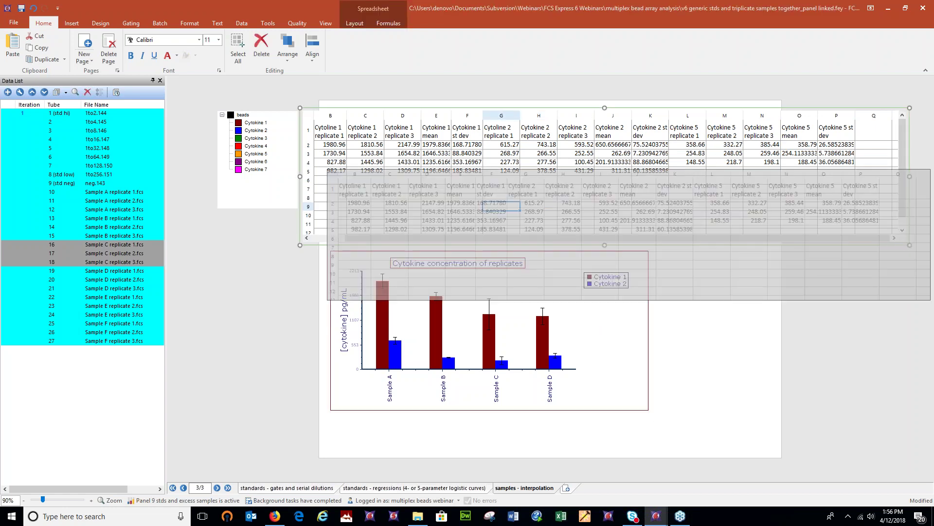
left_click(412, 264)
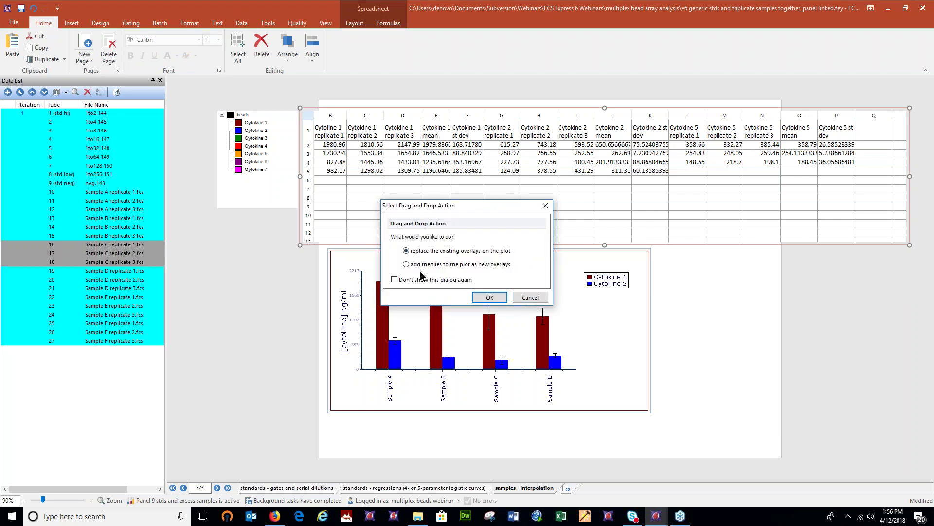
left_click(489, 298)
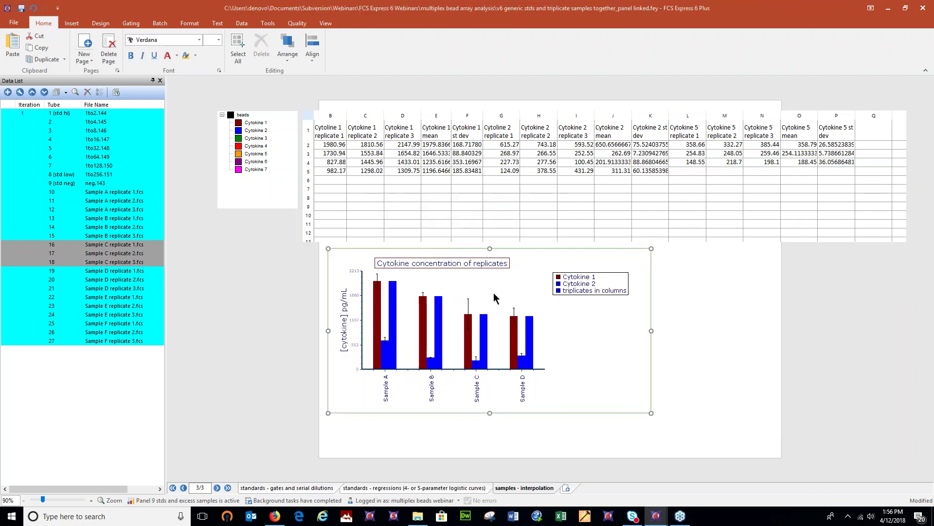
Format the bar chart's third overlay to use Cytokine 5 mean as its bar values
right_click(513, 288)
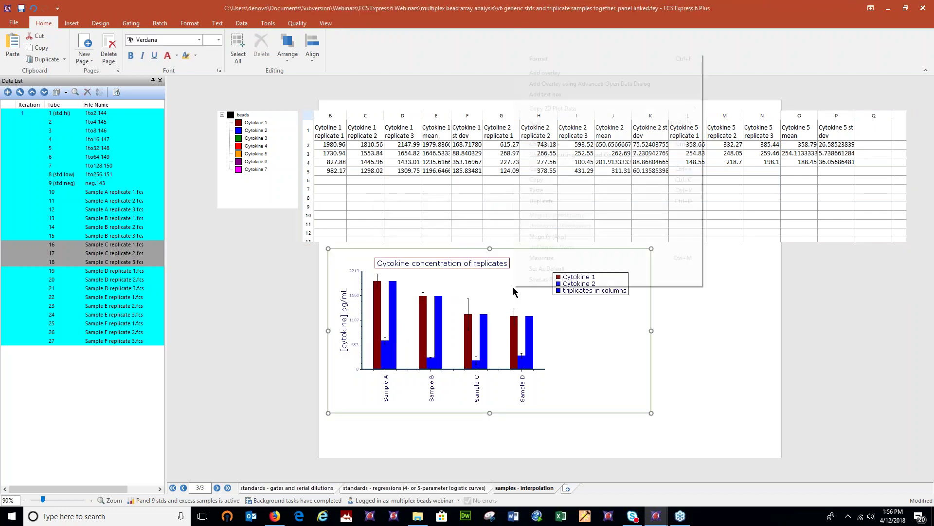
left_click(568, 60)
left_click_drag(511, 87, 282, 85)
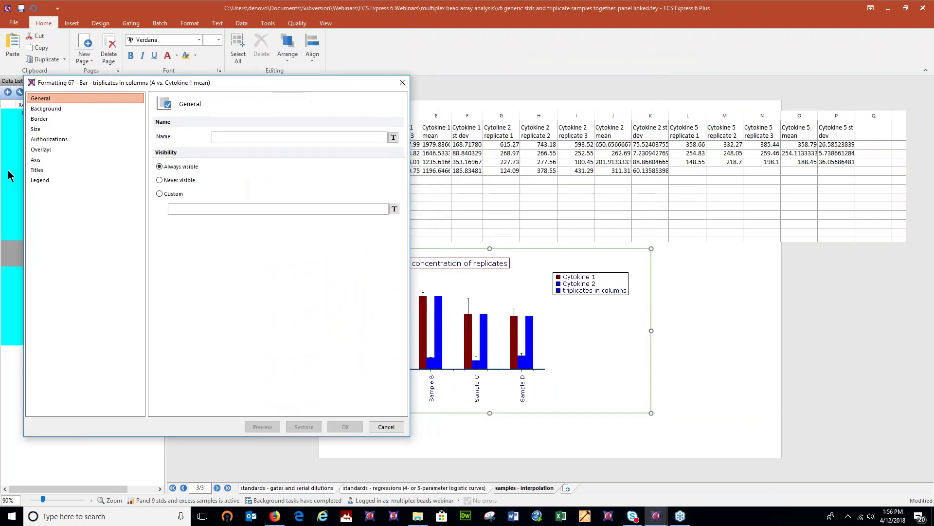
left_click(43, 149)
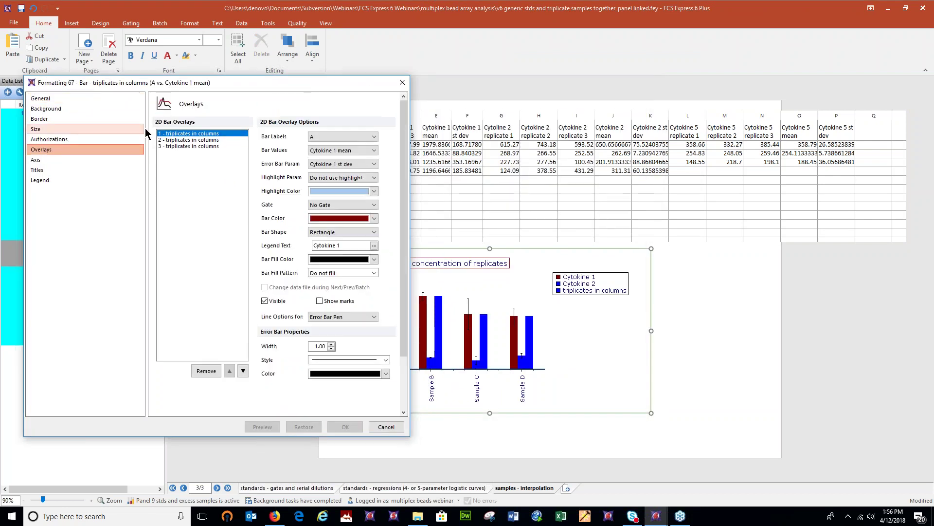
left_click(183, 146)
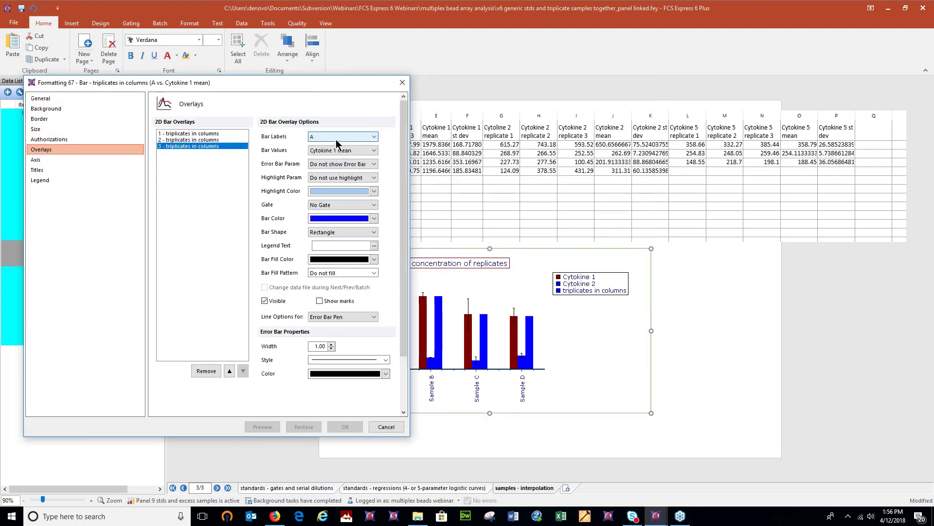
left_click(362, 148)
left_click_drag(378, 183, 359, 195)
left_click(358, 191)
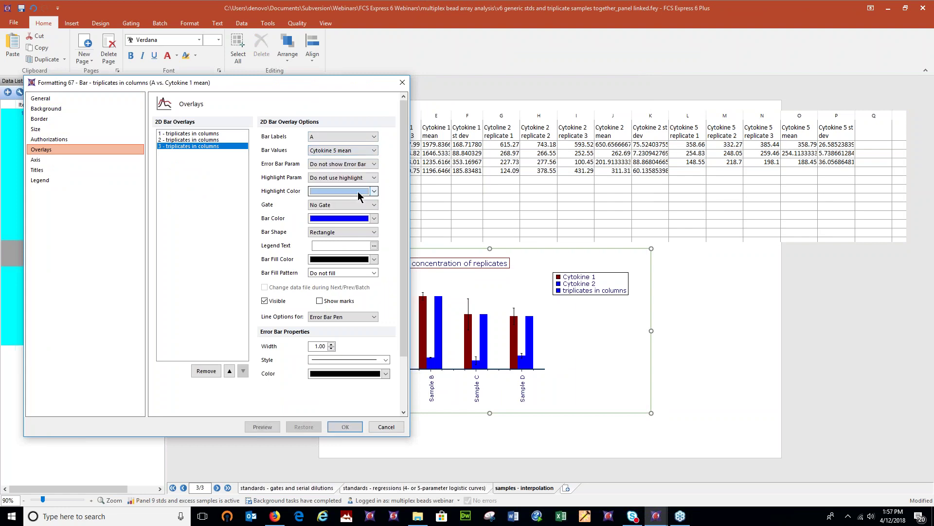
Set the third overlay's error bar parameter to Cytokine 5 st dev
left_click(325, 164)
left_click_drag(373, 179, 372, 214)
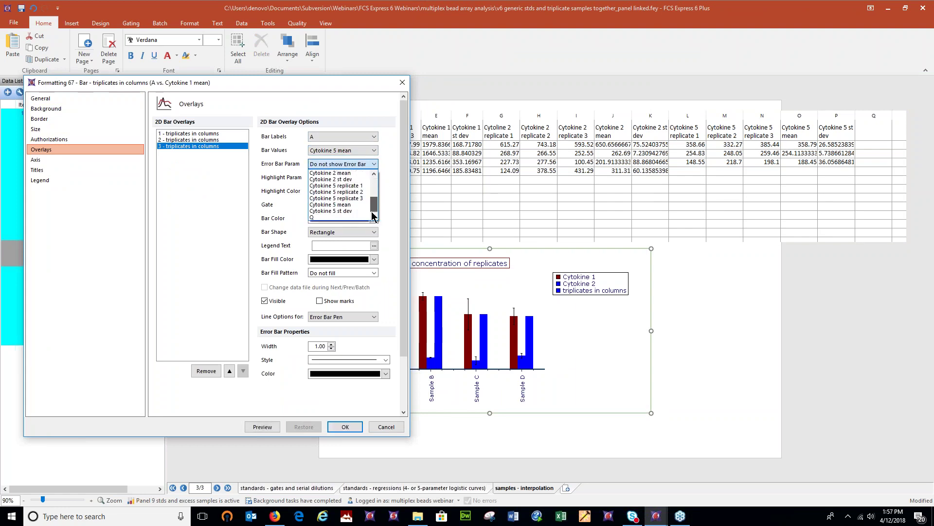
left_click(349, 211)
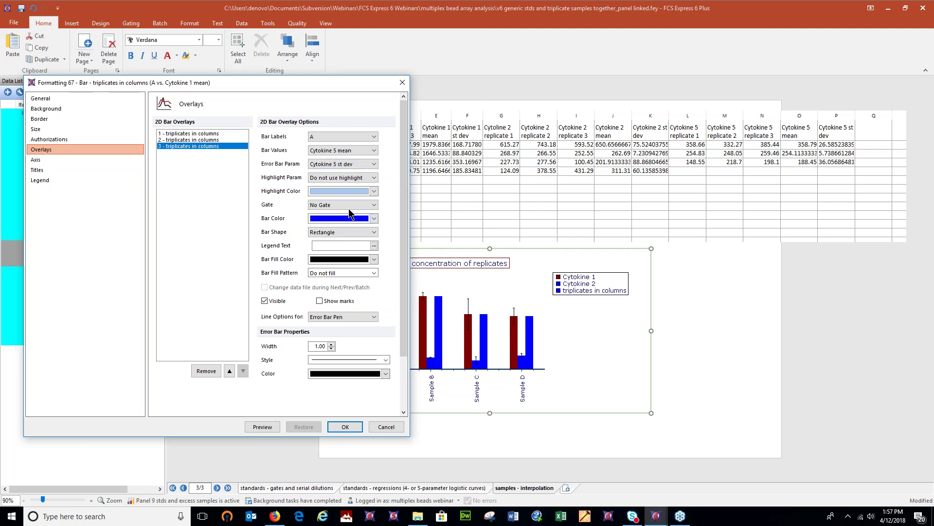
Set the third overlay's bar color to Light Orange, preview the chart and apply the formatting
left_click_drag(355, 82, 717, 98)
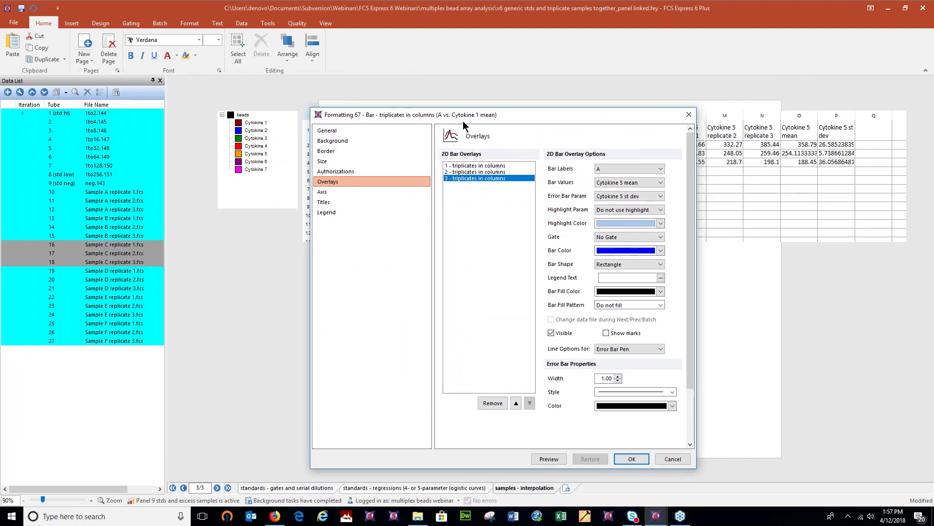
left_click_drag(463, 122, 187, 66)
left_click(339, 195)
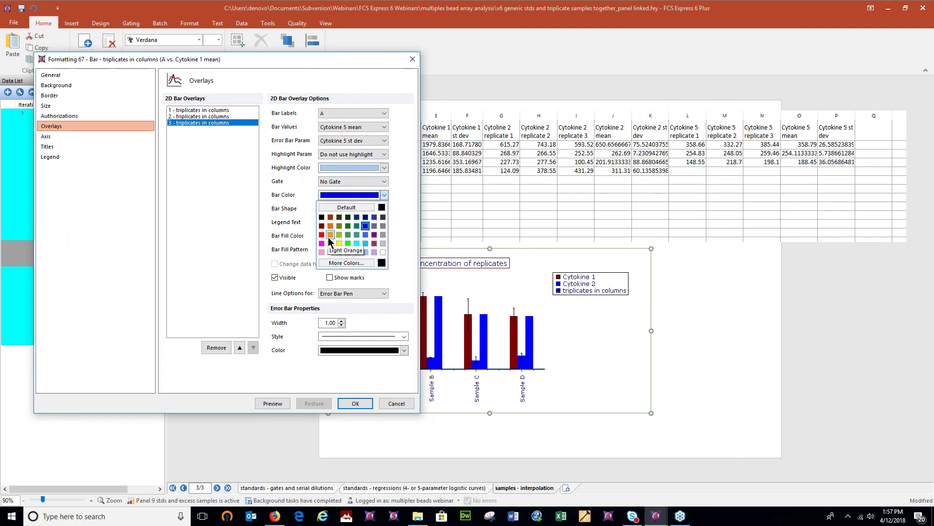
left_click(329, 237)
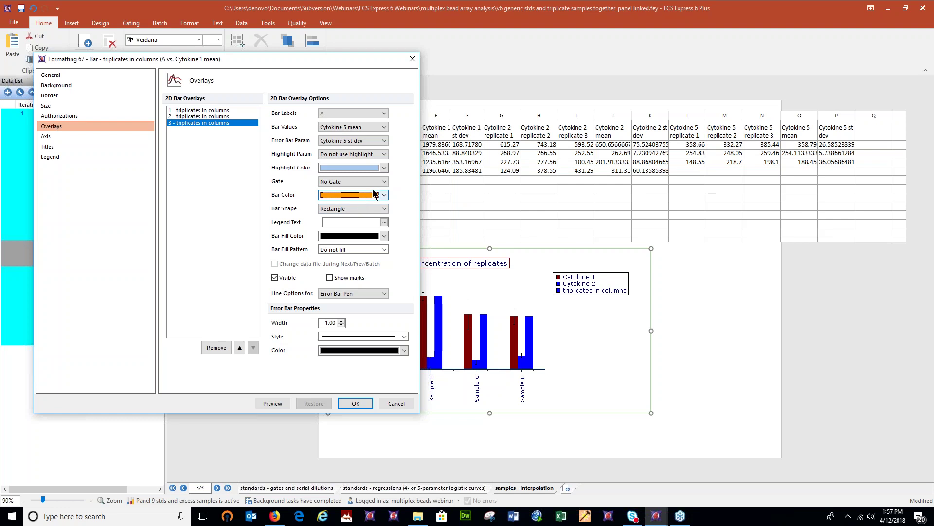
left_click(268, 403)
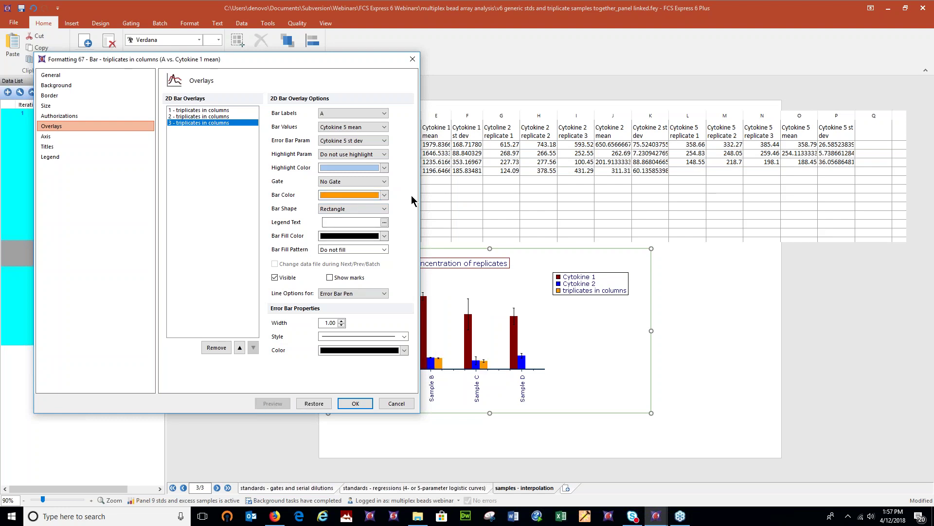
left_click_drag(383, 61, 287, 59)
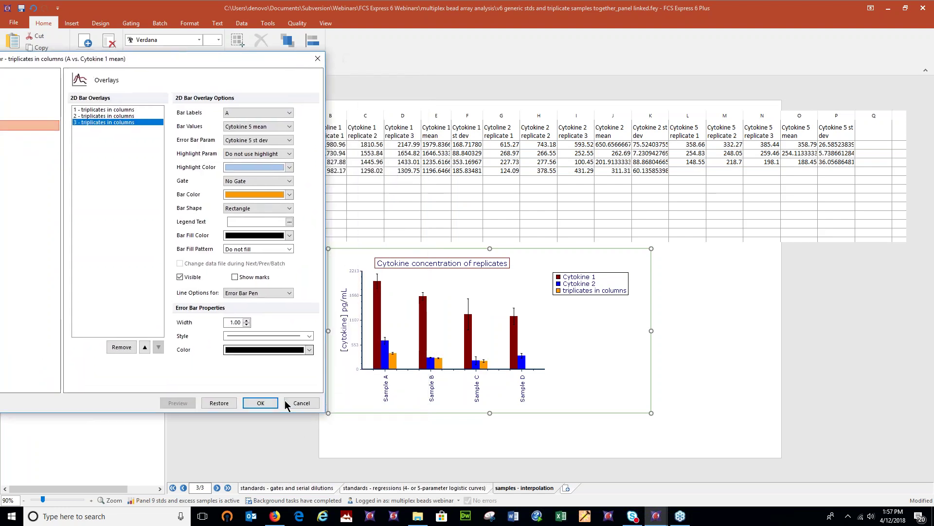
left_click(259, 404)
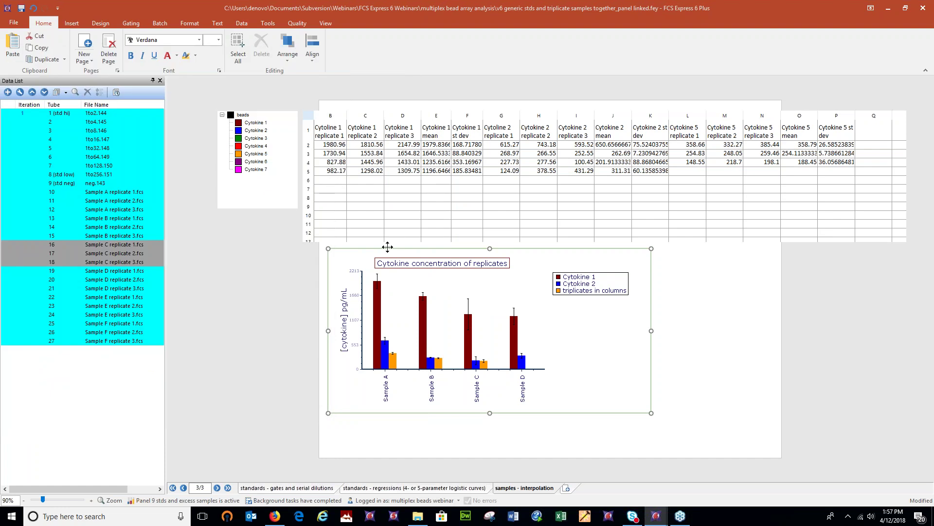
left_click(663, 206)
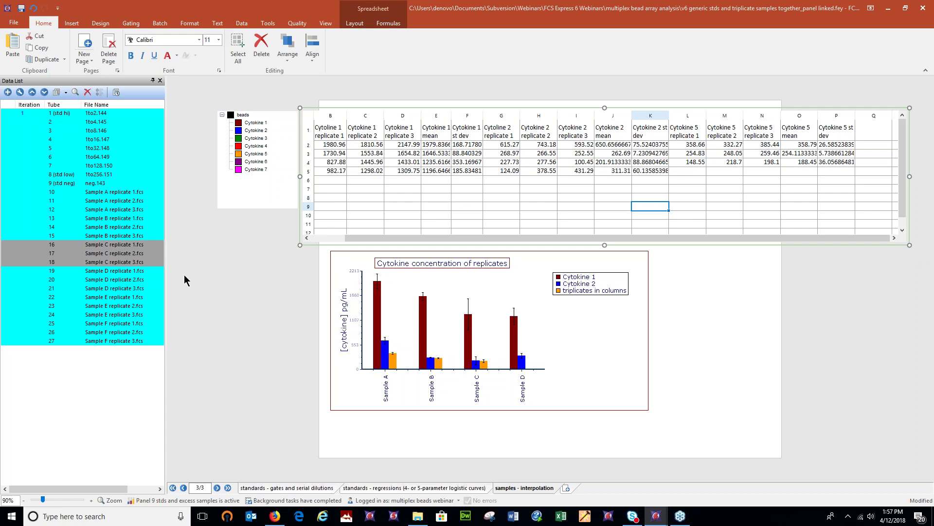
Switch to the Firefox browser and bring up the De Novo Software home page
key("alt+Tab")
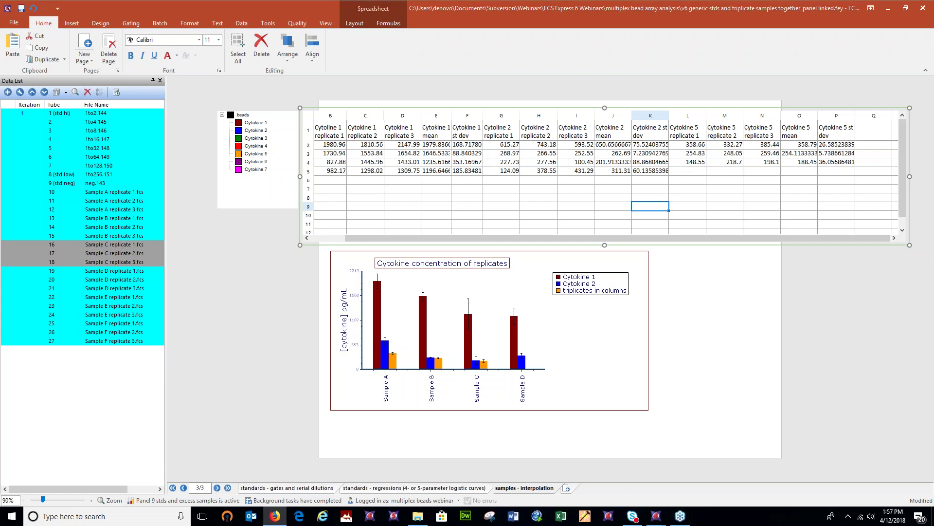
key("super+Up")
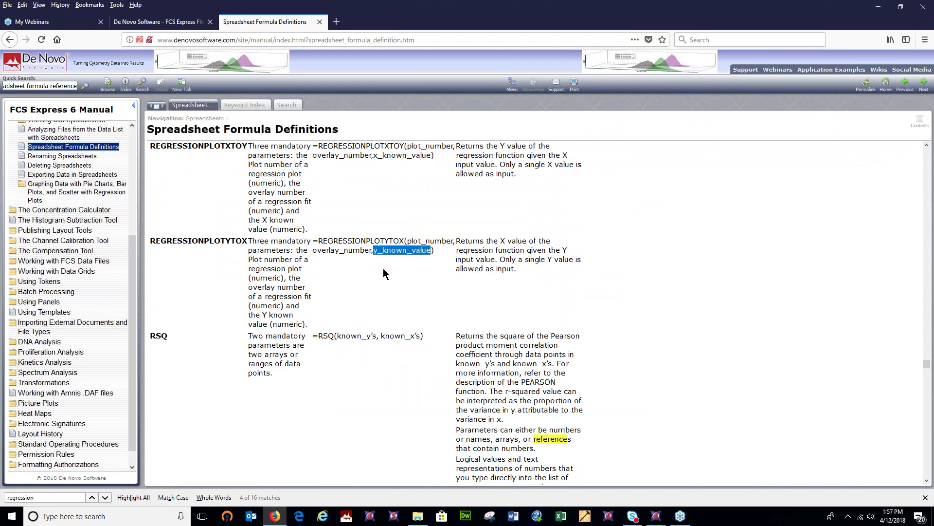
left_click(158, 22)
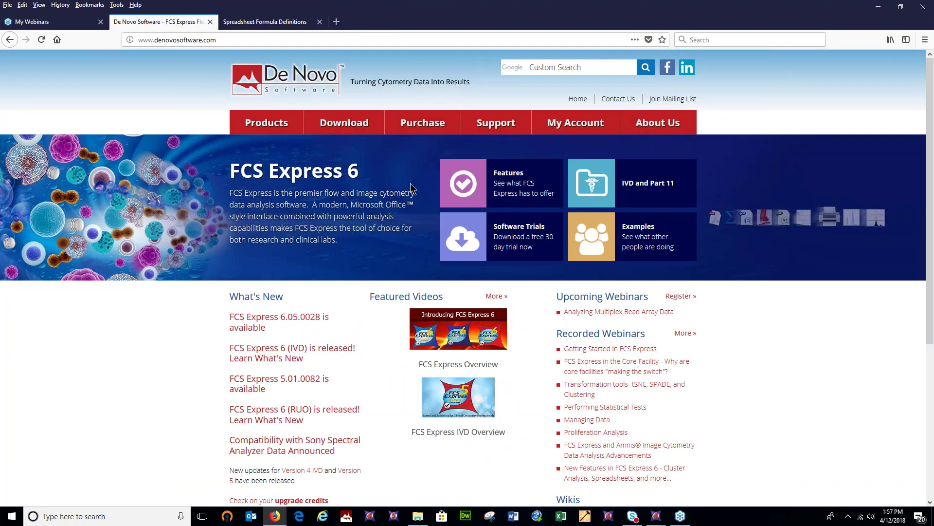
mouse_move(508, 126)
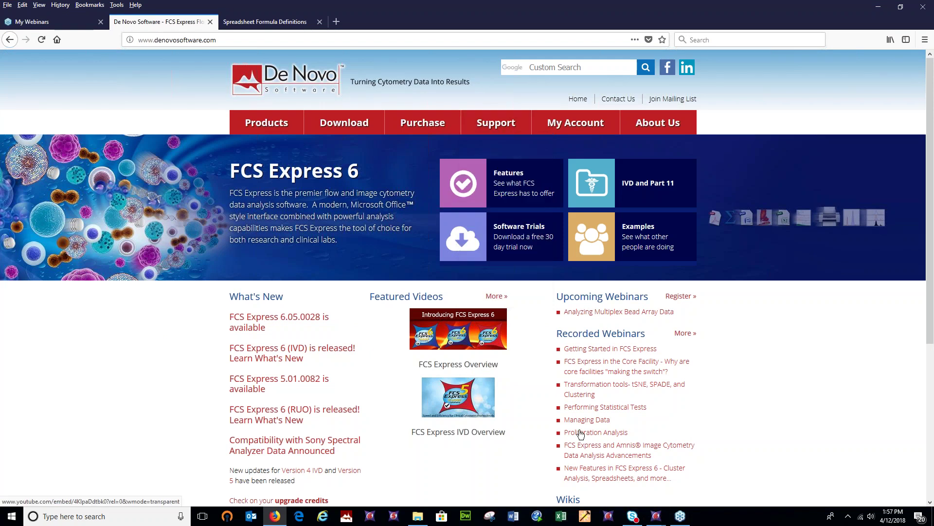
Switch to the FCS Express welcome screen and open the Recorded Webinars page from it
mouse_move(656, 516)
left_click(489, 477)
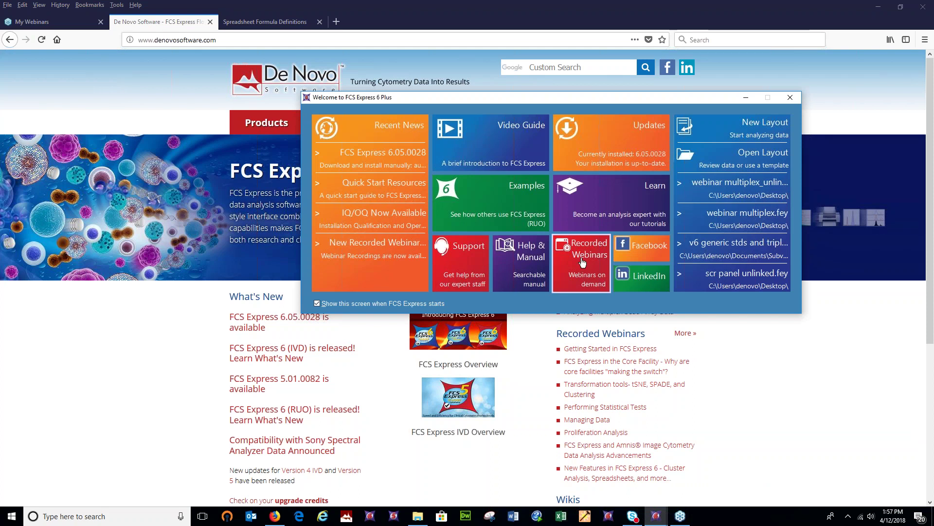
left_click(585, 267)
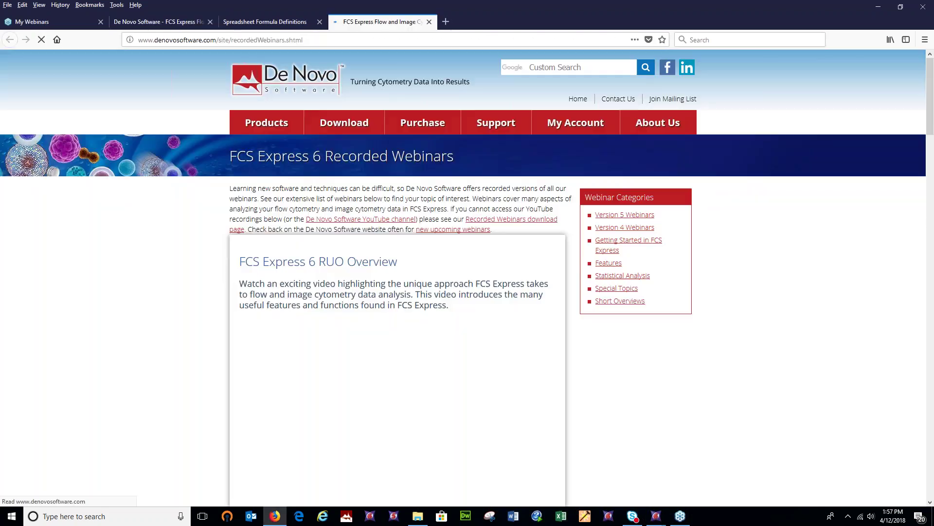
Look through the recorded webinars under Features, Statistical Analysis, Special Topics and Short Overviews, including the one on bar and pie charts
scroll(559, 283, "down", 7)
scroll(559, 287, "down", 6)
scroll(553, 285, "down", 2)
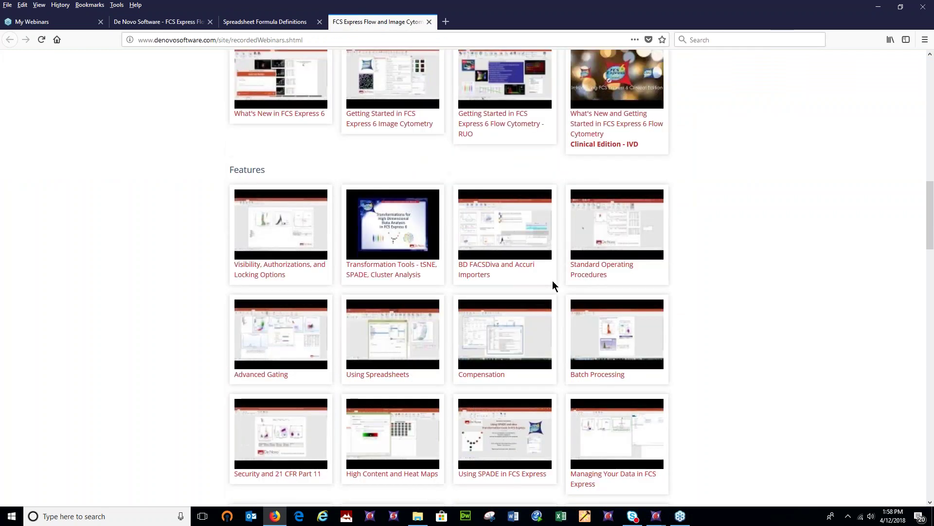
scroll(553, 286, "down", 4)
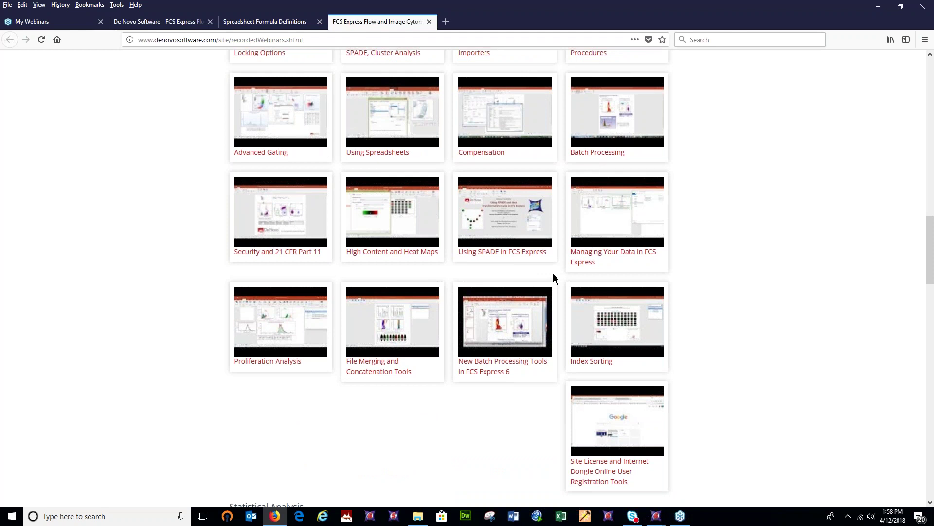
scroll(720, 302, "down", 5)
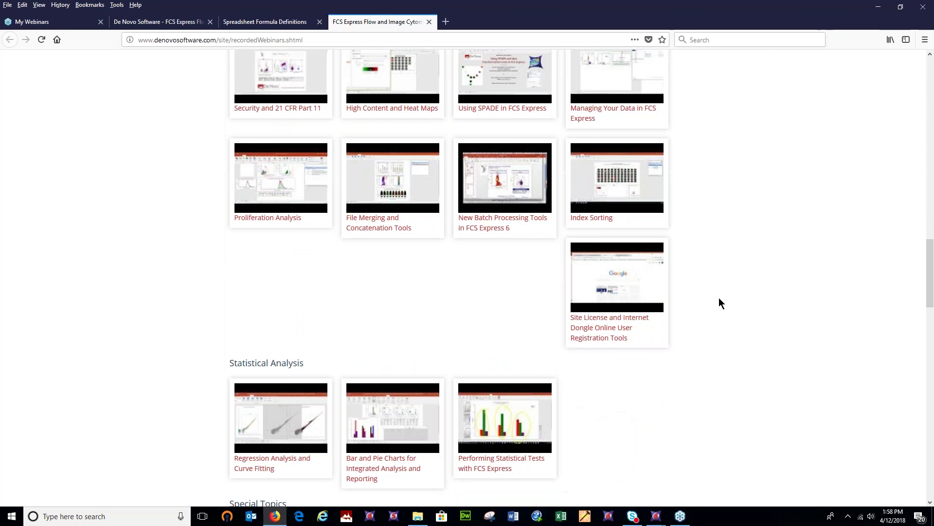
scroll(719, 298, "down", 2)
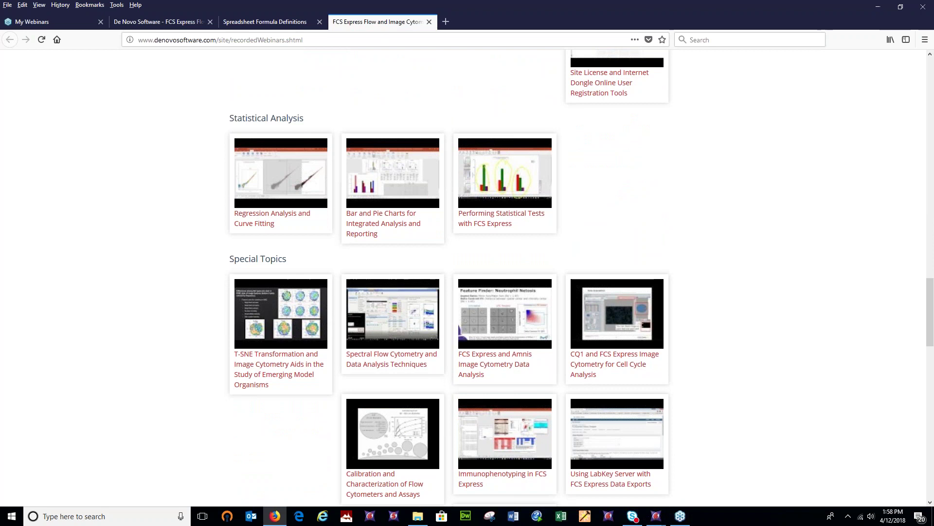
mouse_move(460, 125)
left_mouse_down()
mouse_move(394, 109)
mouse_move(336, 148)
mouse_move(330, 234)
mouse_move(453, 236)
mouse_move(456, 120)
left_mouse_up()
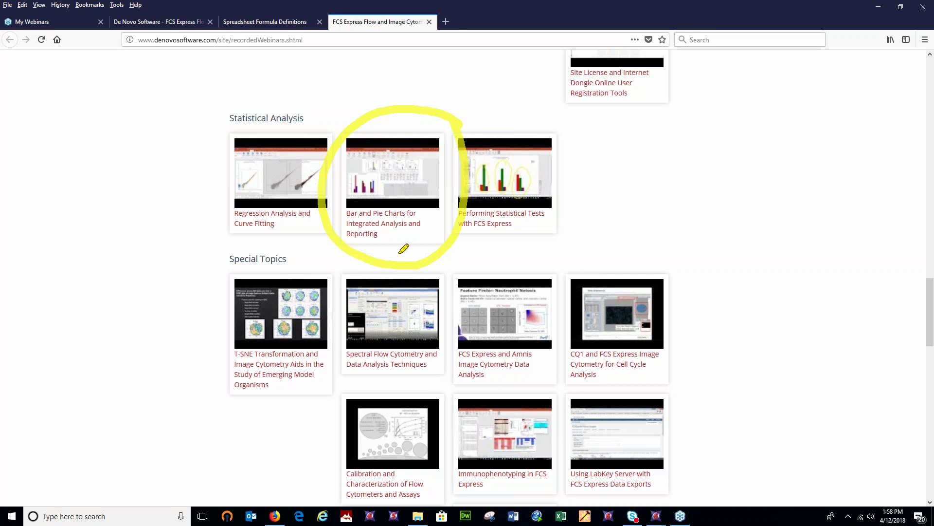
key("Escape")
scroll(162, 276, "down", 7)
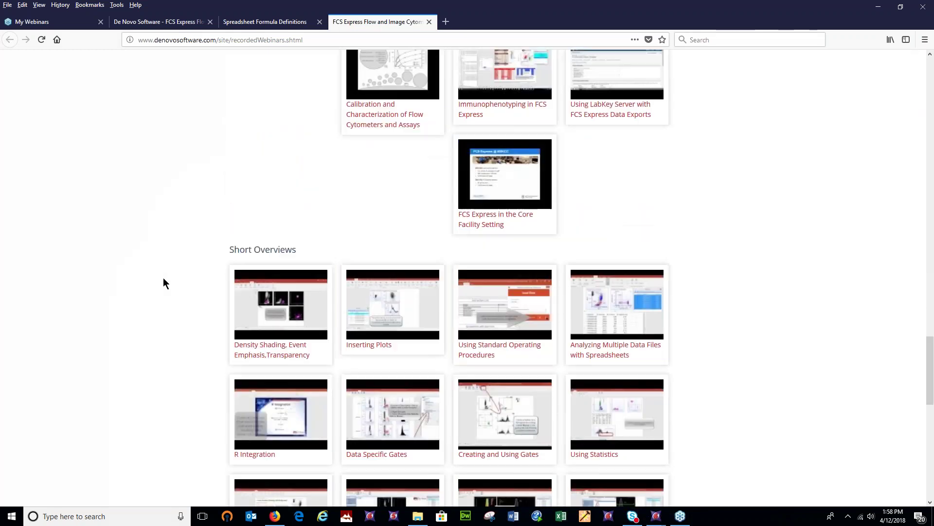
scroll(162, 278, "down", 4)
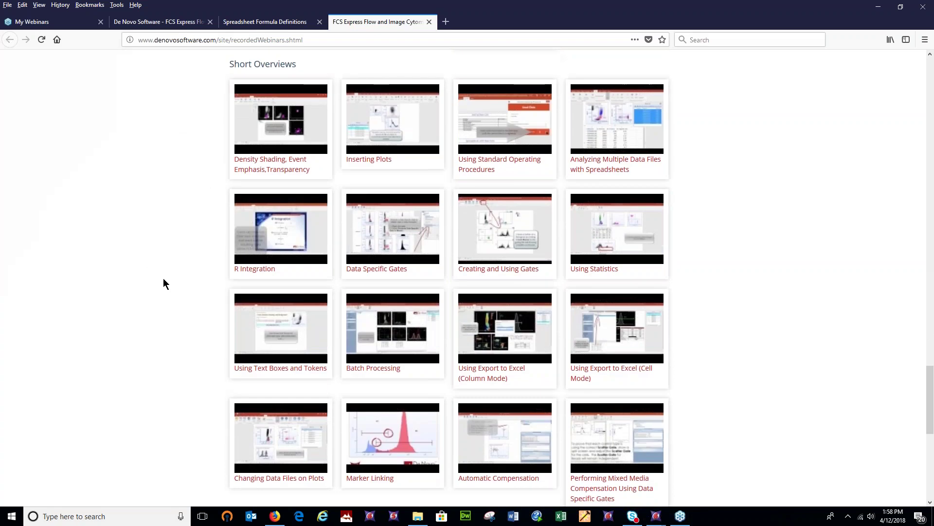
Finish browsing the recorded webinars, return to the De Novo Software home page and open the FCS Express Demo page
scroll(162, 278, "down", 1)
scroll(163, 284, "down", 3)
scroll(161, 294, "up", 16)
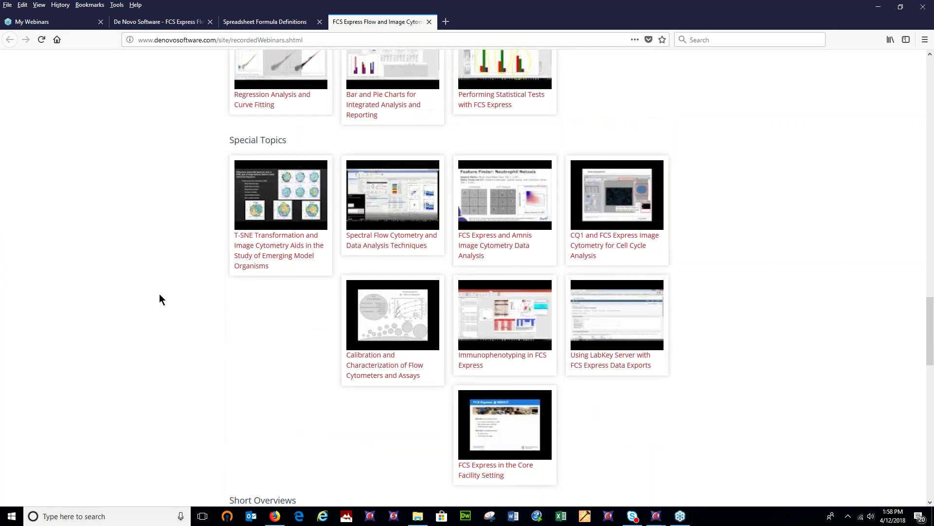
scroll(159, 294, "up", 20)
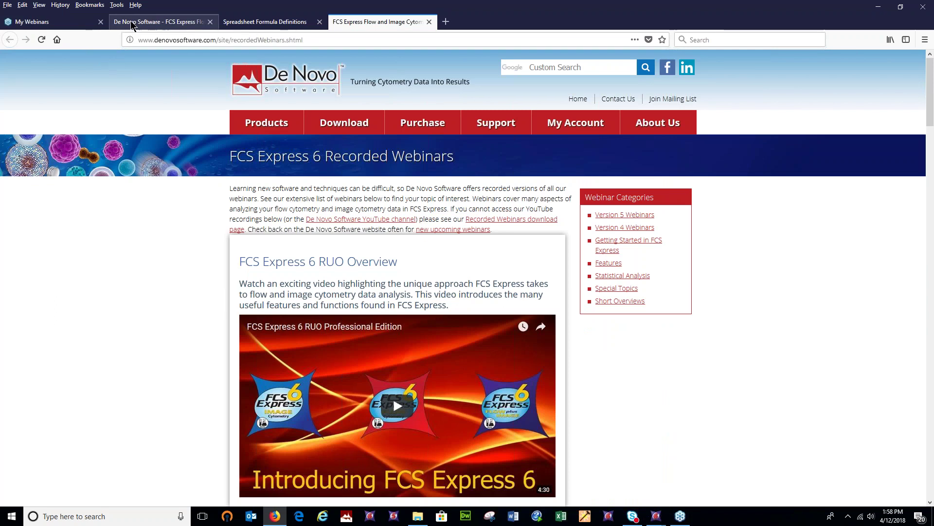
left_click(156, 22)
mouse_move(351, 126)
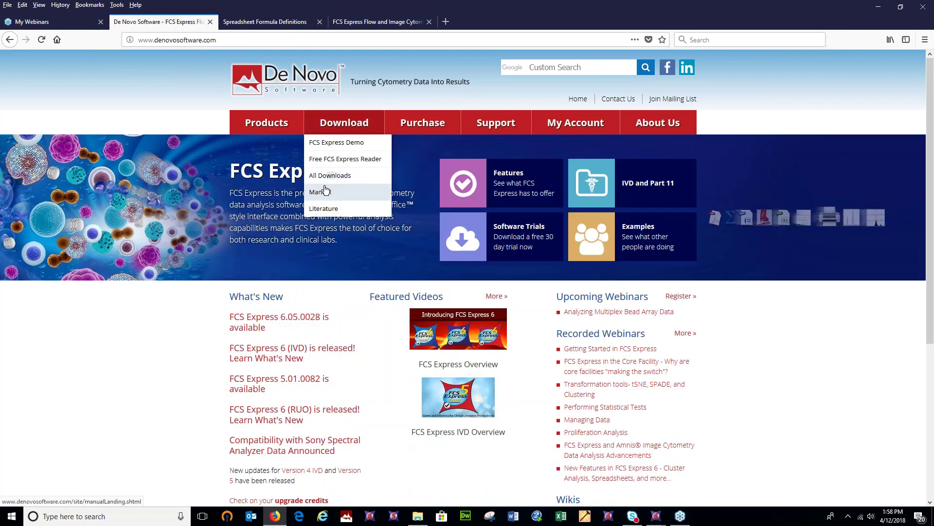
left_click(344, 143)
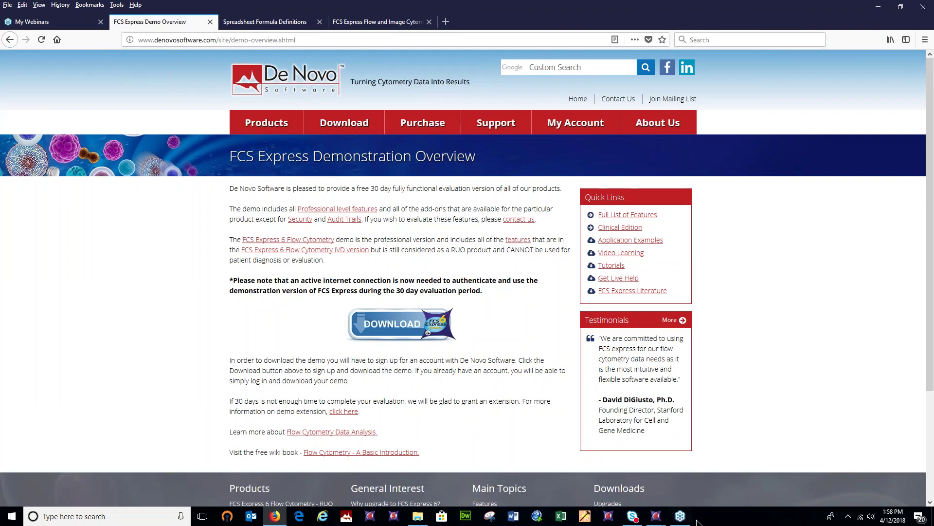
Open the Support page from the FCS Express welcome screen and highlight the support e-mail address
mouse_move(667, 520)
left_click(452, 483)
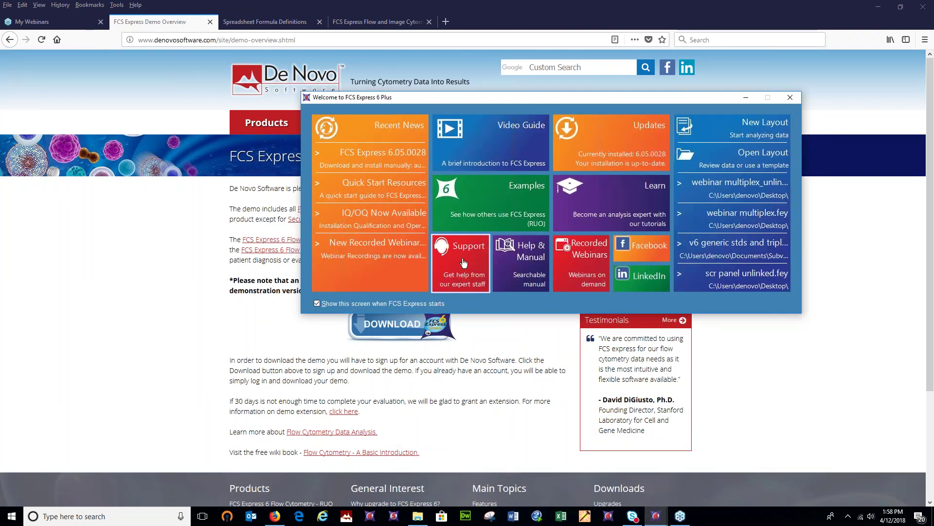
left_click(466, 268)
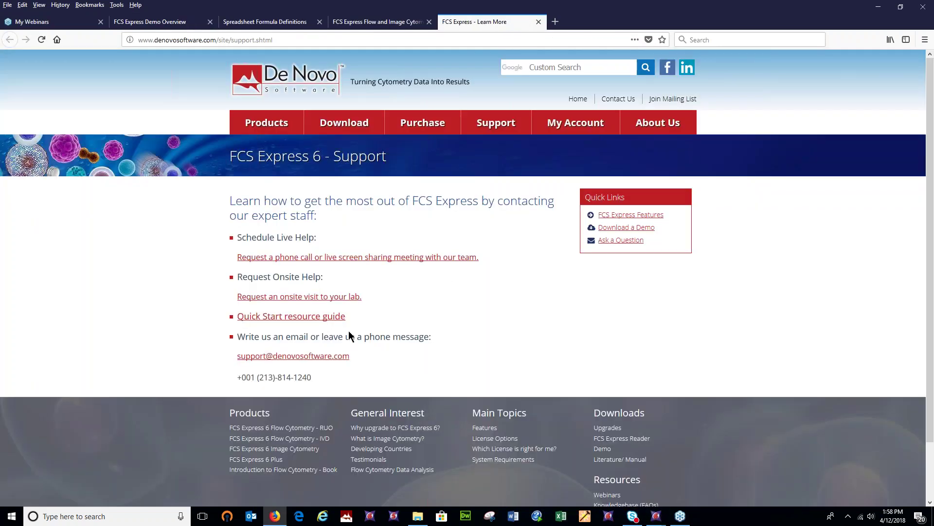
left_click_drag(362, 360, 214, 360)
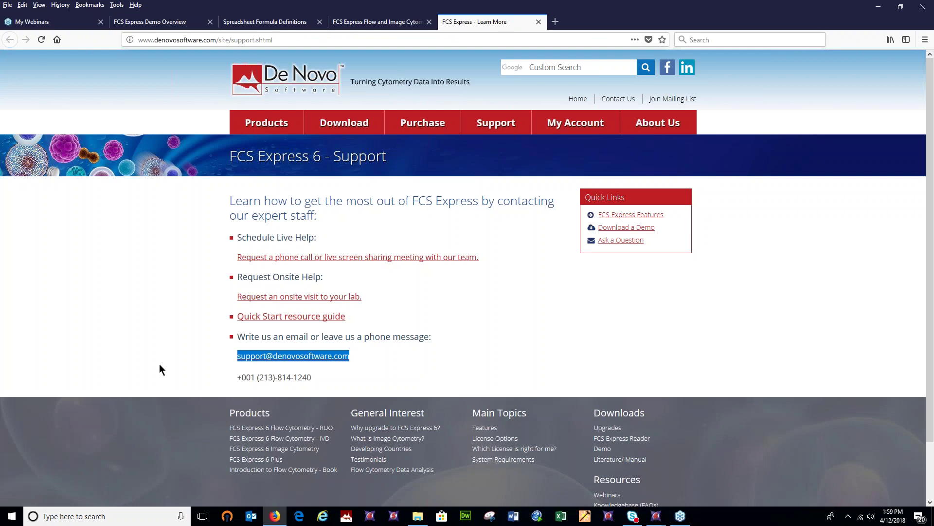
Minimize the browser, move the FCS Express welcome screen off the spreadsheet and minimize it to uncover the layout
left_click(879, 7)
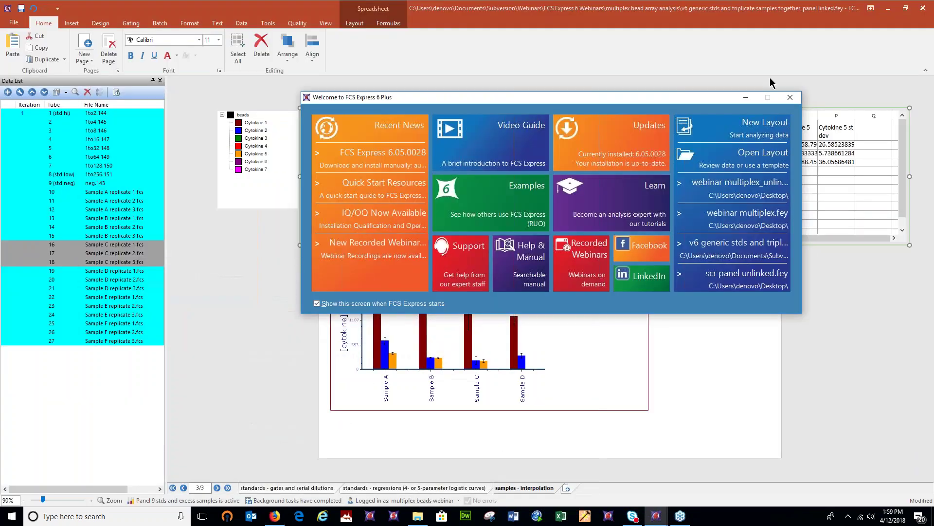
left_click_drag(695, 100, 256, 197)
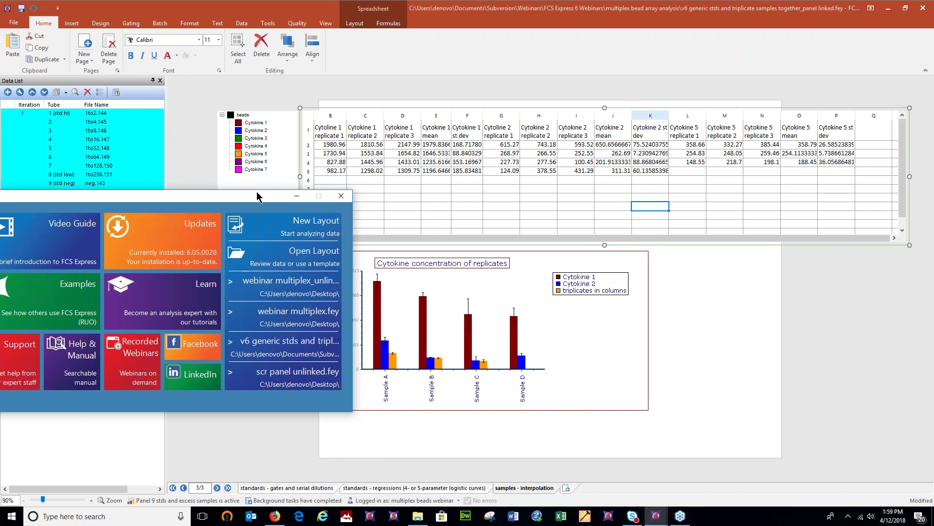
left_click_drag(259, 197, 386, 226)
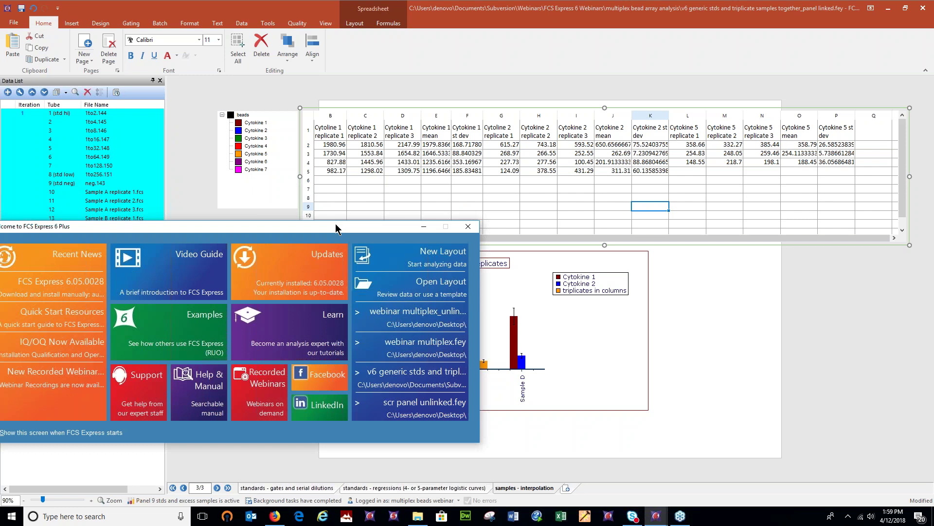
left_click_drag(336, 227, 389, 230)
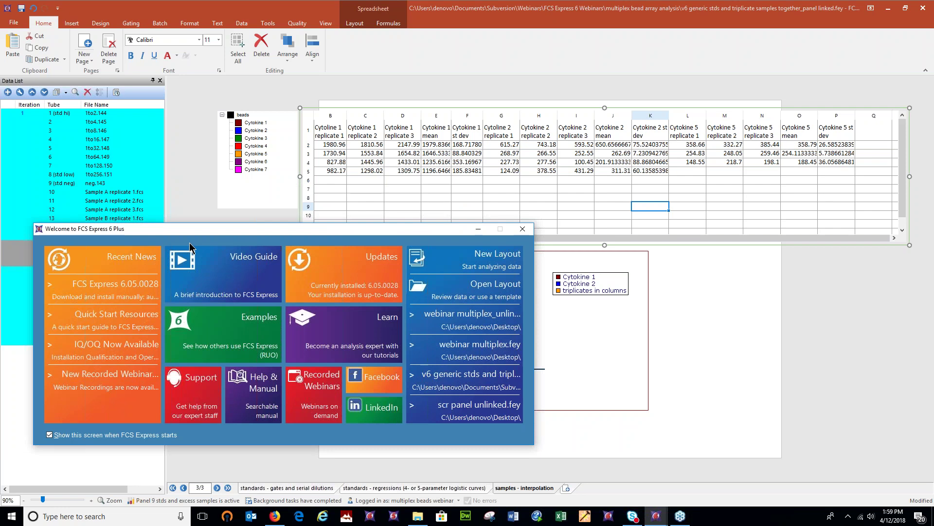
left_click(479, 229)
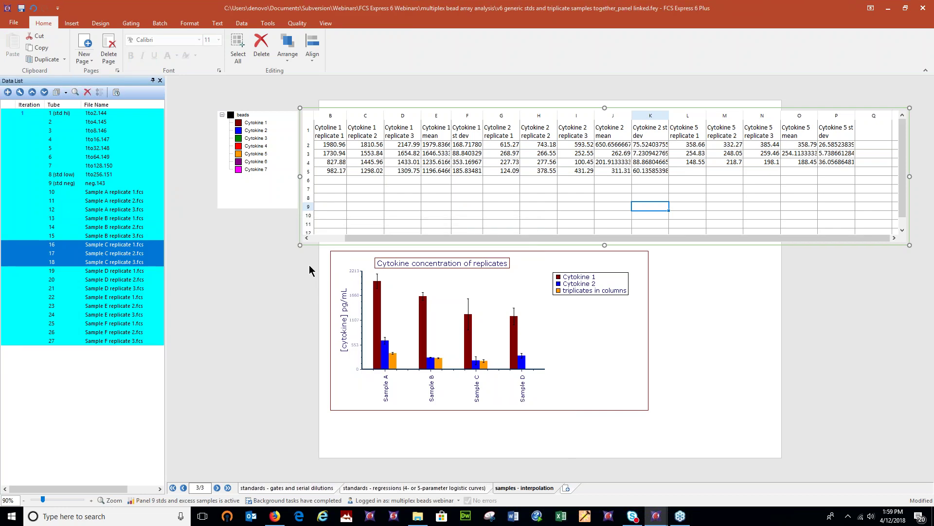
Set the legend text of the bar chart's third overlay to "Cytokine 3" and apply the formatting
right_click(404, 292)
left_click(437, 63)
left_click(292, 145)
left_click_drag(434, 78, 264, 96)
left_click(262, 159)
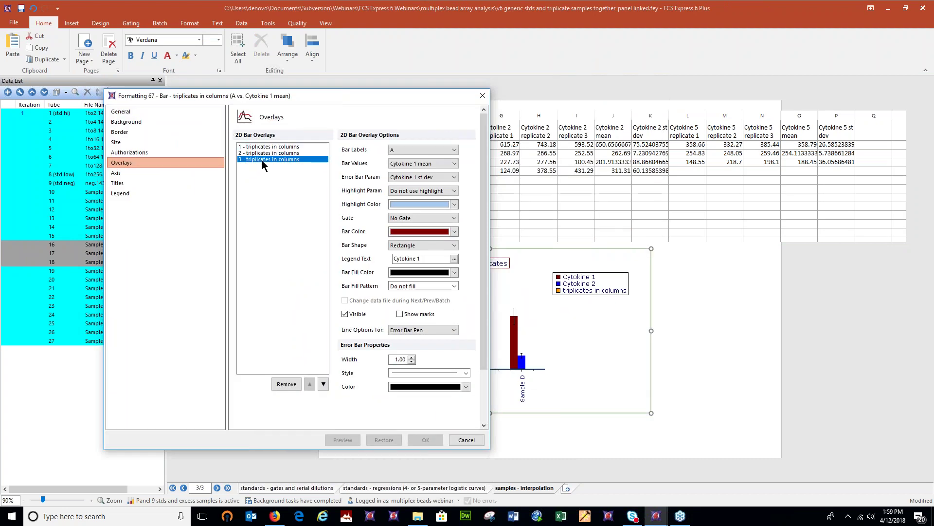
left_click(408, 260)
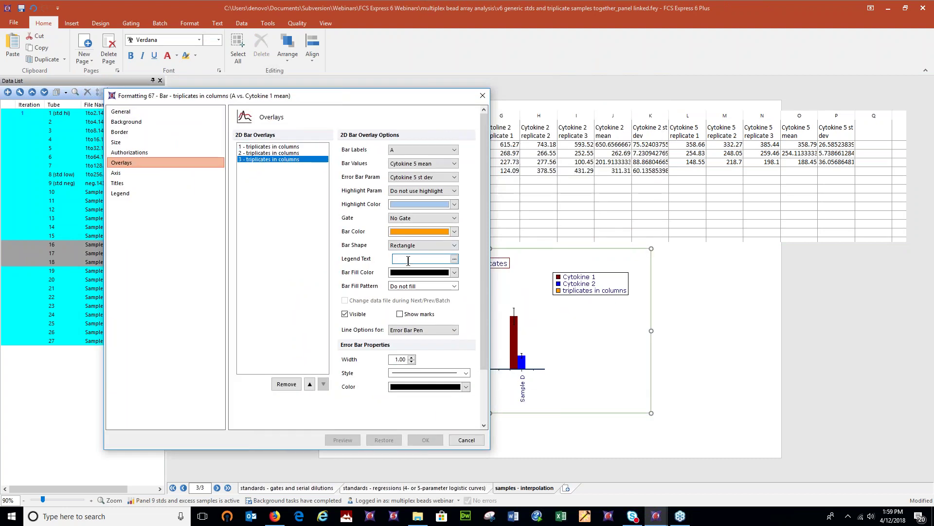
type("cYTO")
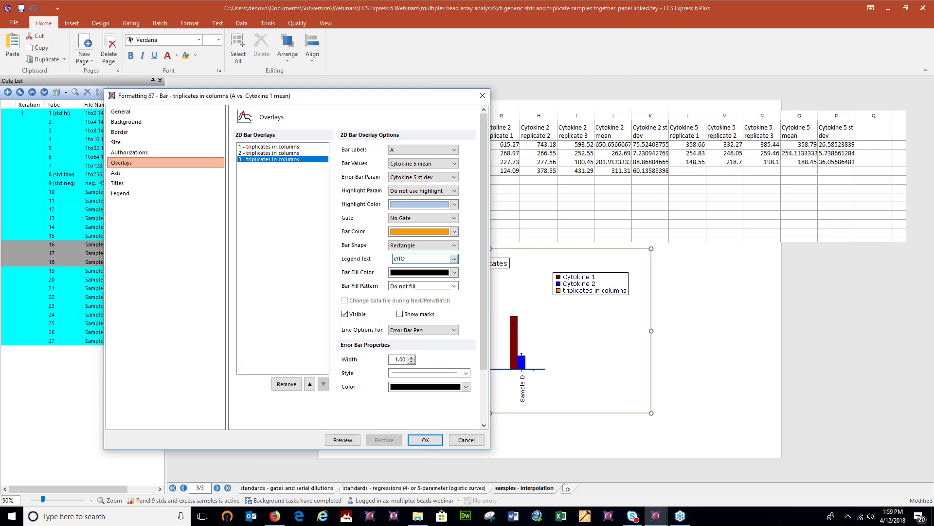
key("BackSpace")
key("BackSpace")
key("BackSpace")
type("Cytokine 3")
left_click(426, 440)
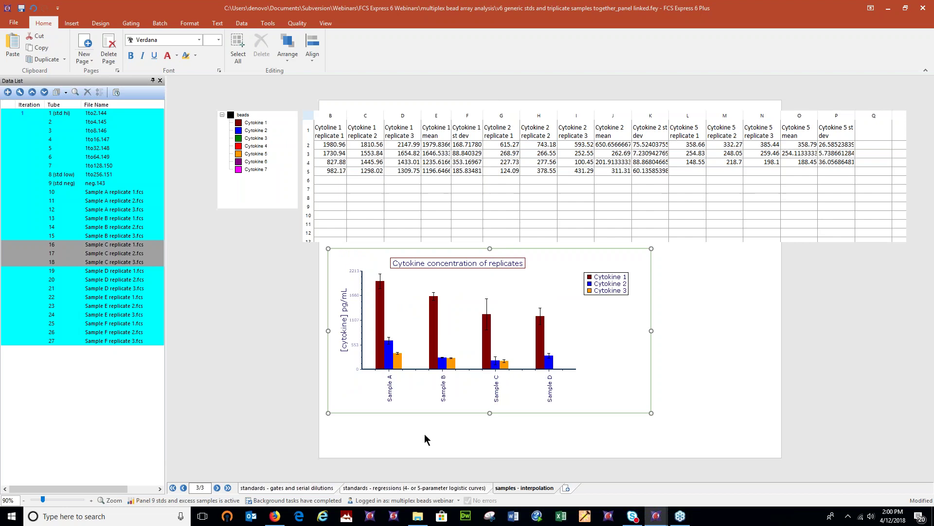